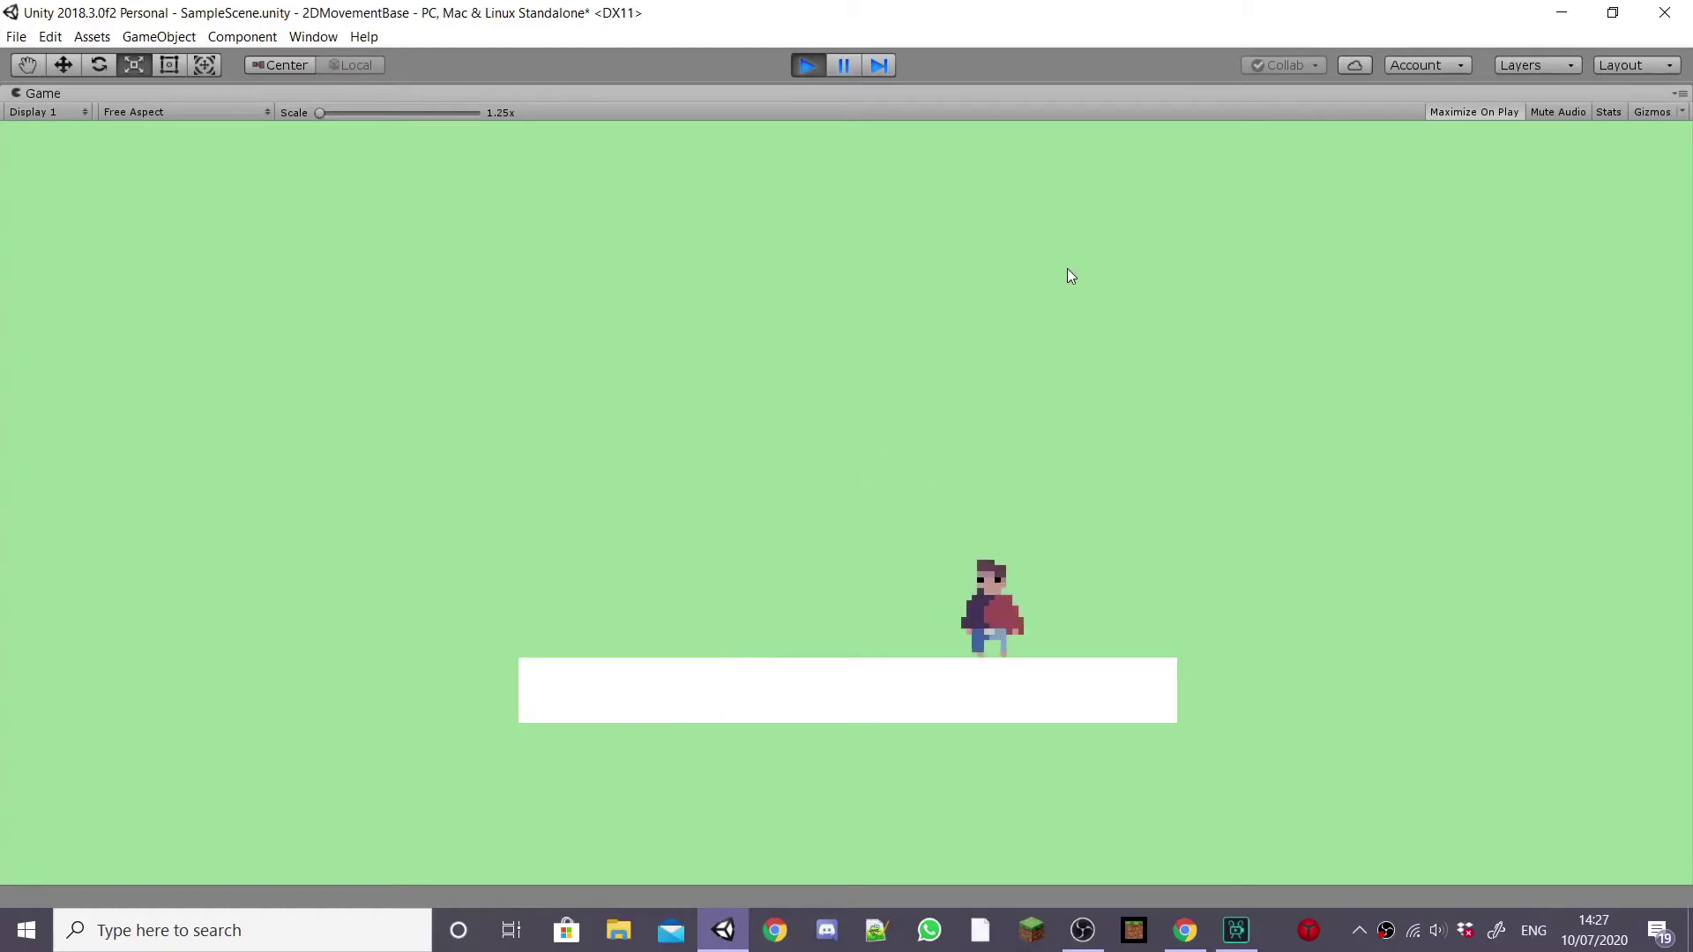
# Test the player character in the running game by moving it in both directions and jumping on the platform.
pyautogui.press('Left')
pyautogui.press('space')
pyautogui.press('Right')
pyautogui.press('Left')
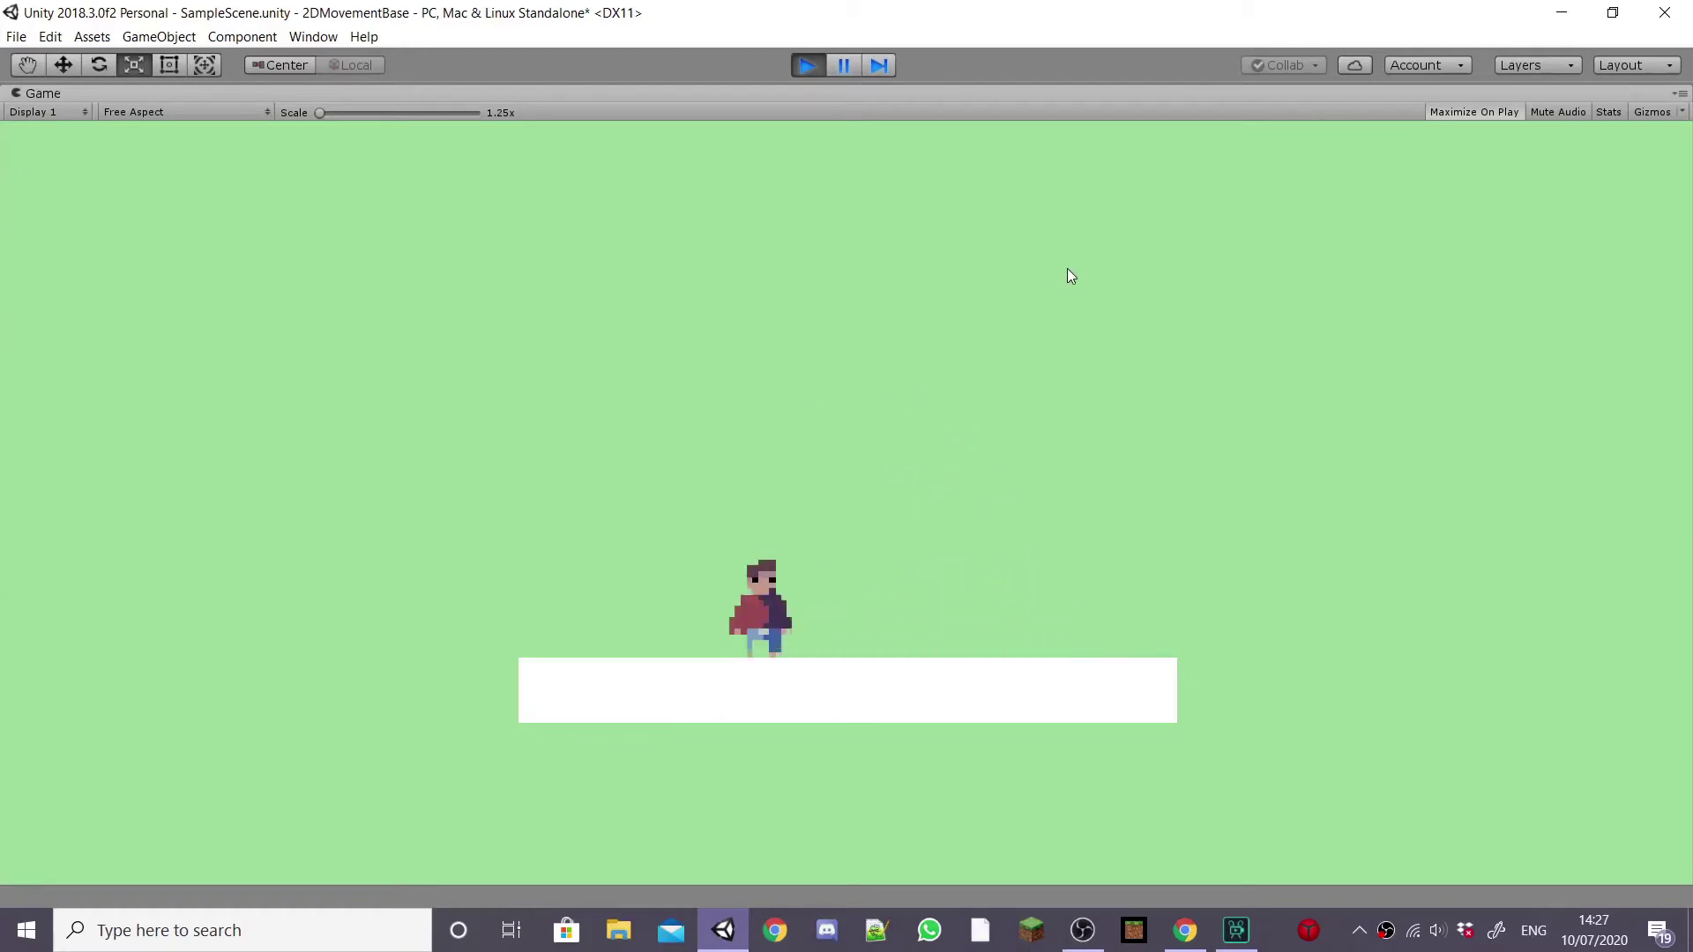
pyautogui.press('space')
pyautogui.press('Right')
pyautogui.press('Left')
pyautogui.press('space')
pyautogui.press('Right')
pyautogui.press('space')
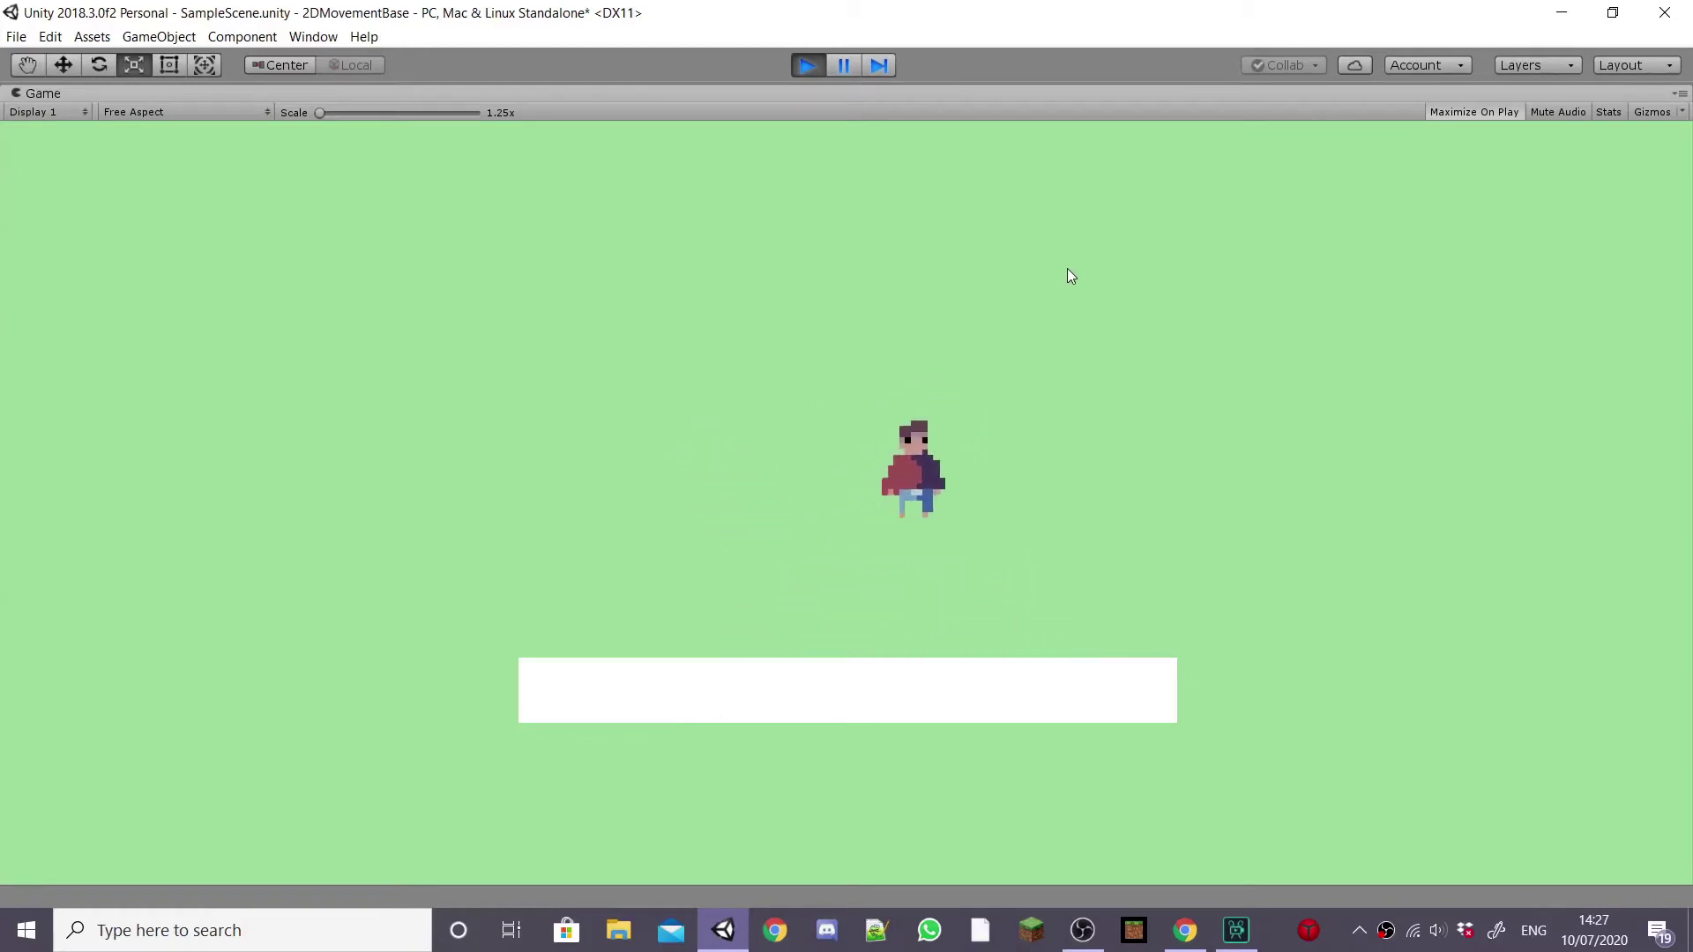
pyautogui.press('Left')
pyautogui.press('space')
pyautogui.press('Right')
pyautogui.press('Left')
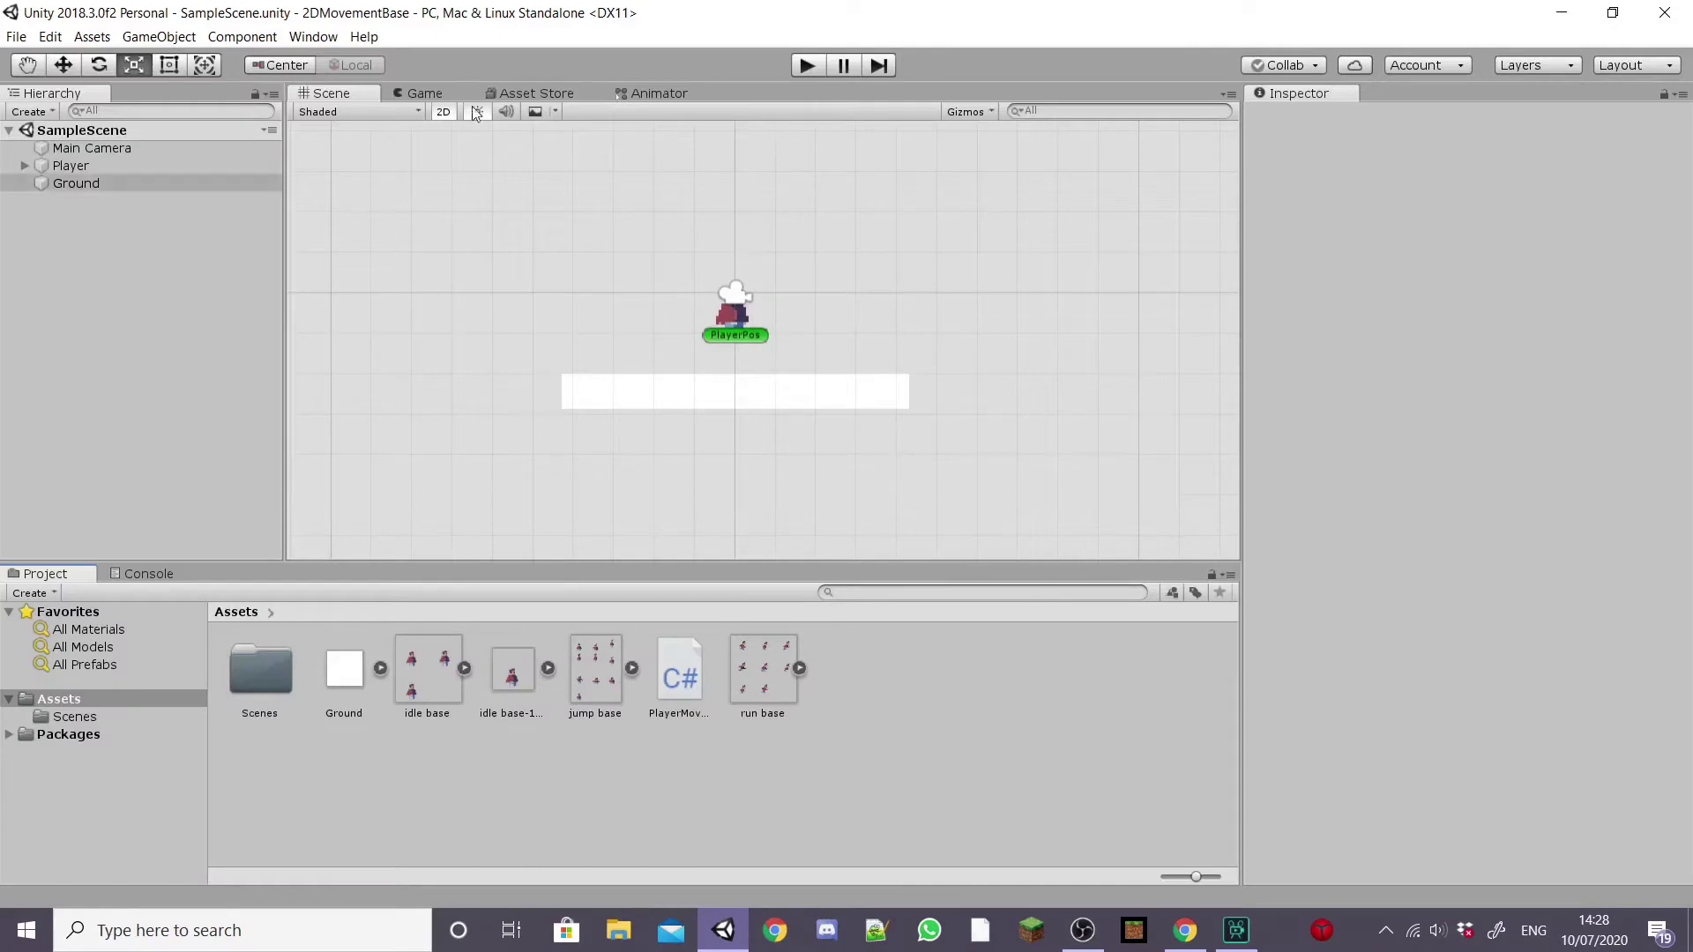
# Inspect the idle base, jump base and run base sprite sheets and expand each one into its individual sprites.
pyautogui.click(423, 675)
pyautogui.click(600, 680)
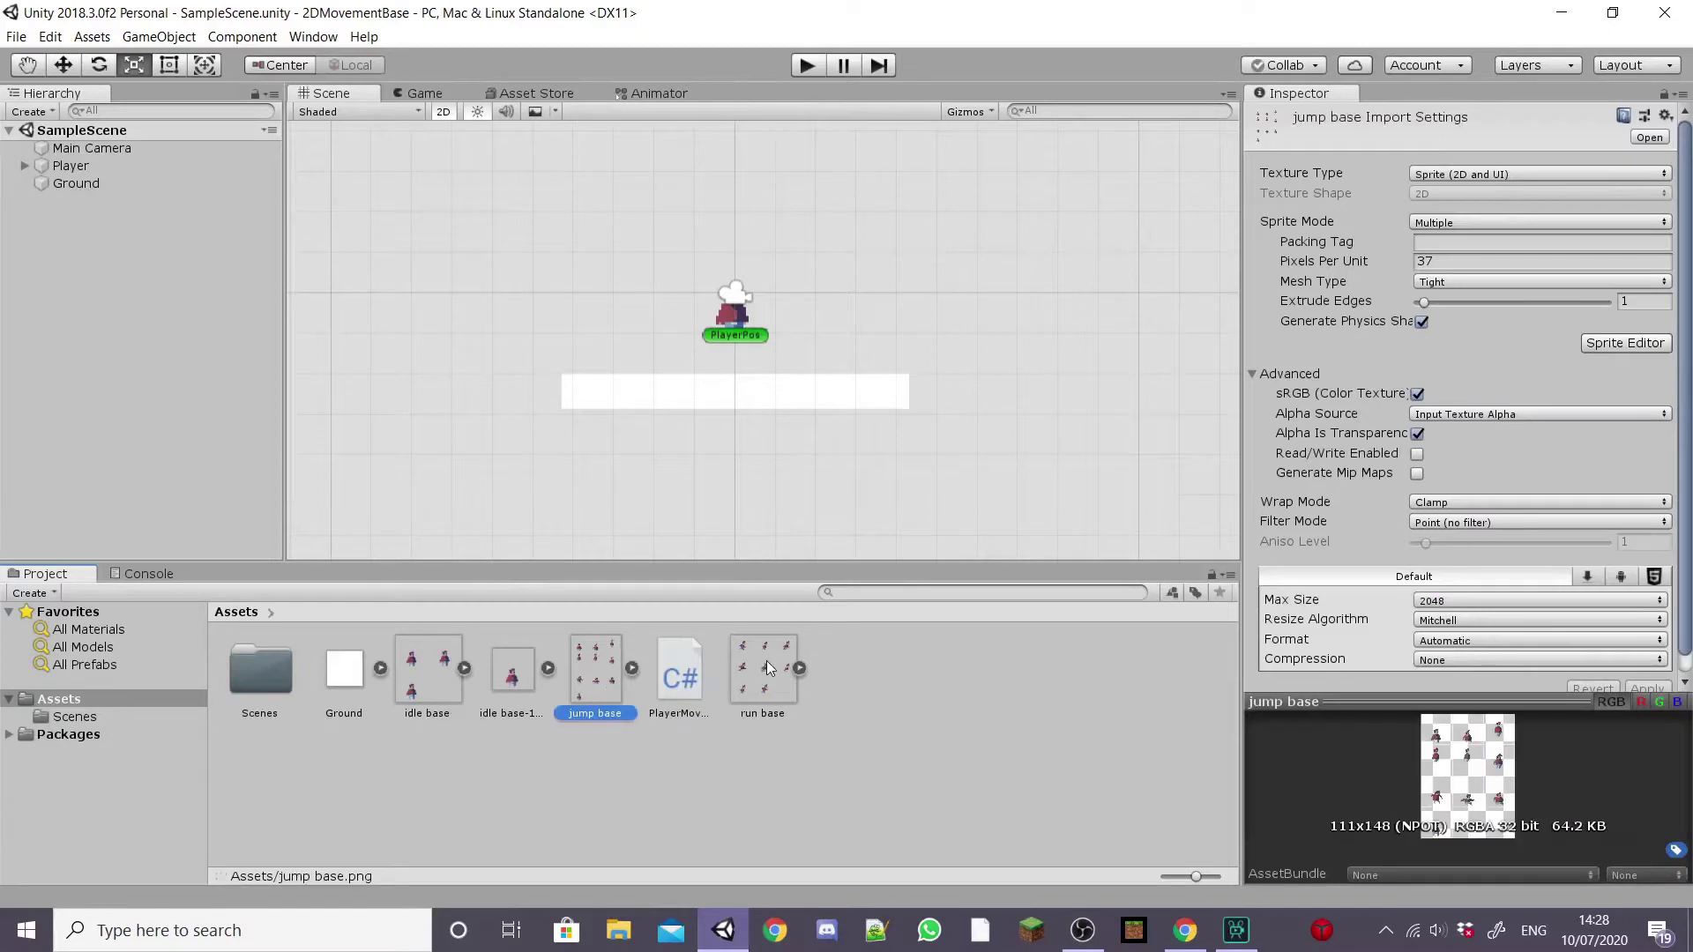
pyautogui.click(766, 664)
pyautogui.click(465, 668)
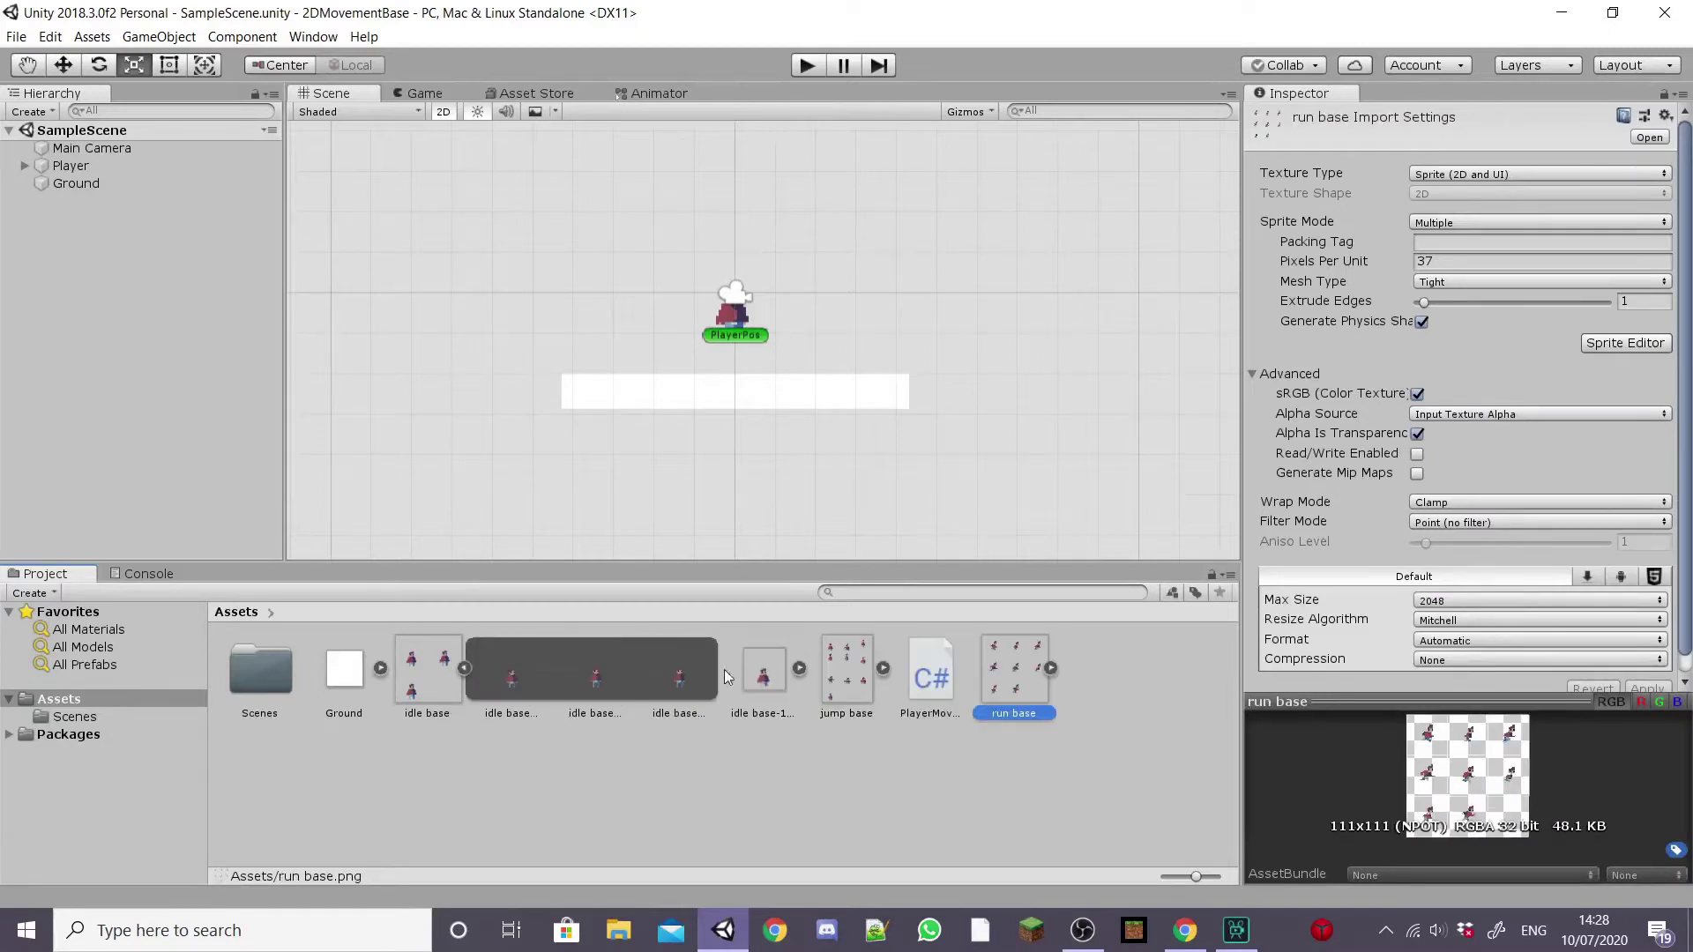
pyautogui.click(883, 670)
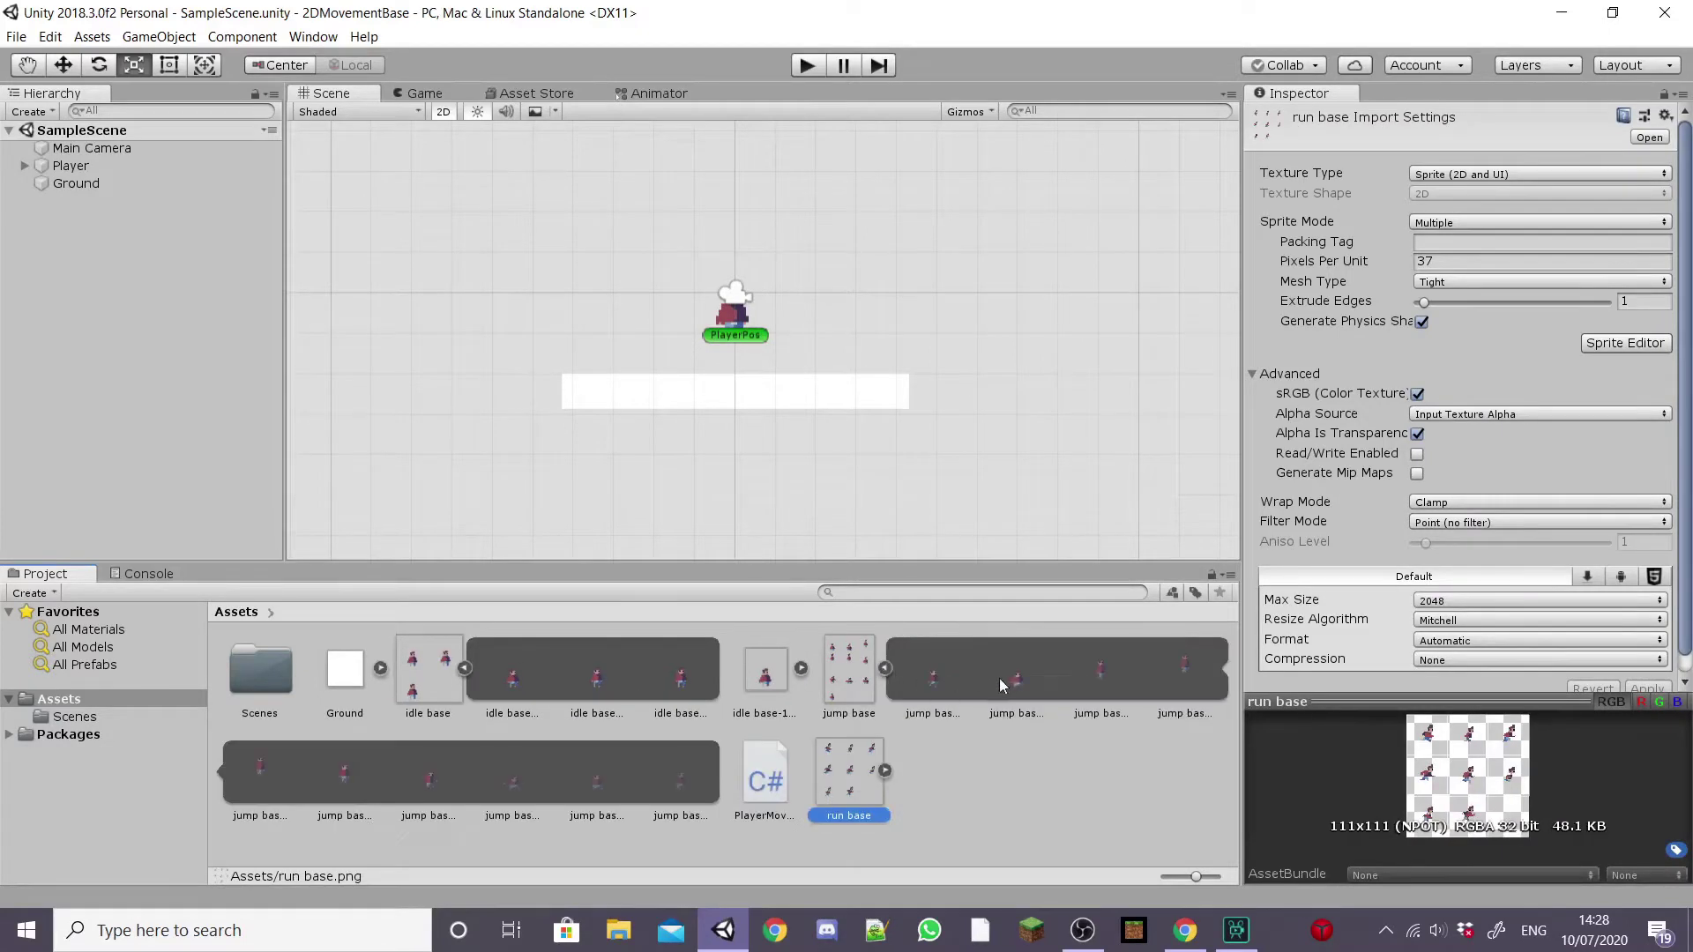
pyautogui.click(884, 770)
pyautogui.scroll(-2, 963, 768)
pyautogui.scroll(2, 803, 676)
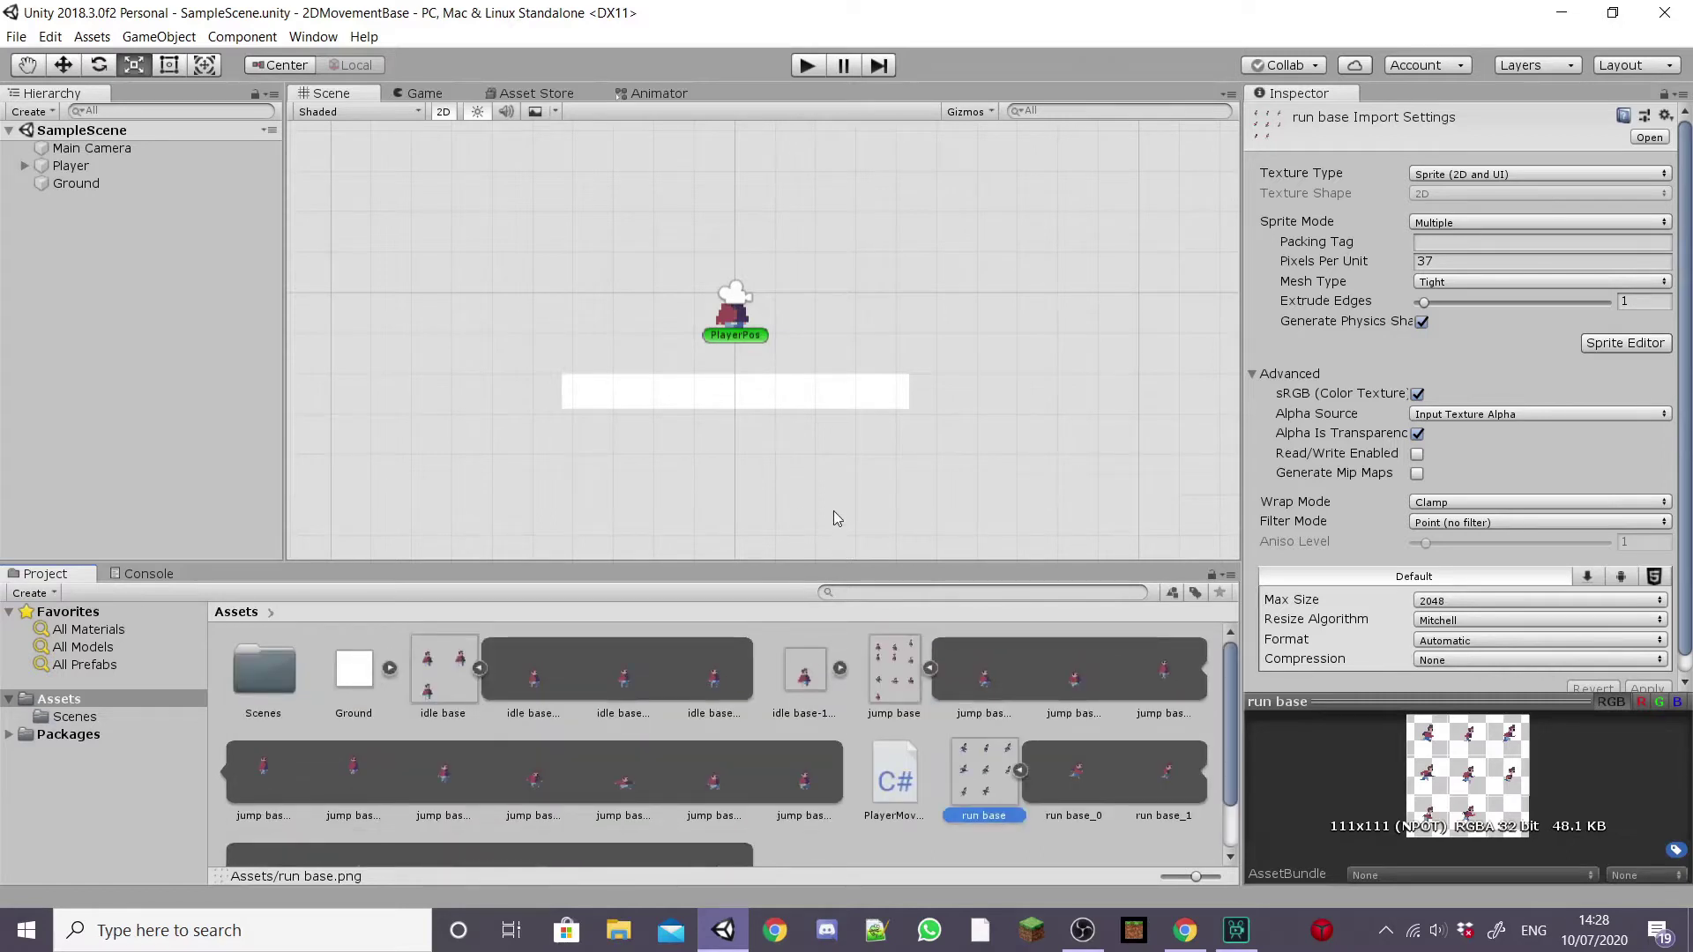
pyautogui.click(843, 442)
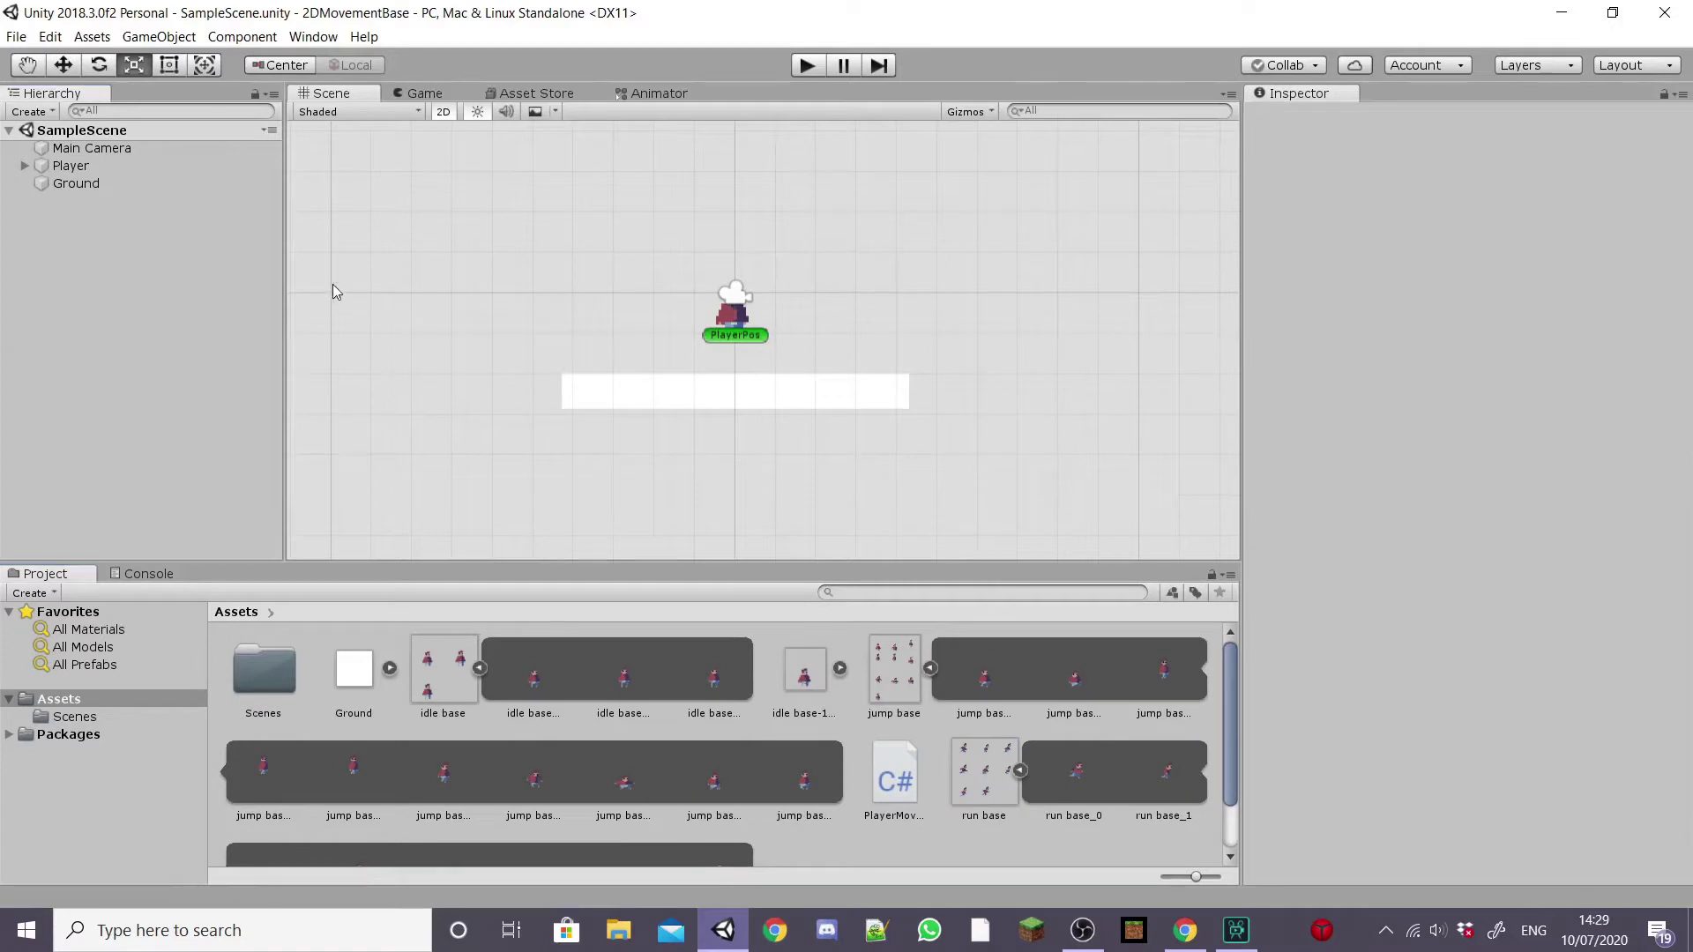
# Open the Animation window and dock it next to the Animator.
pyautogui.click(313, 36)
pyautogui.moveTo(410, 254)
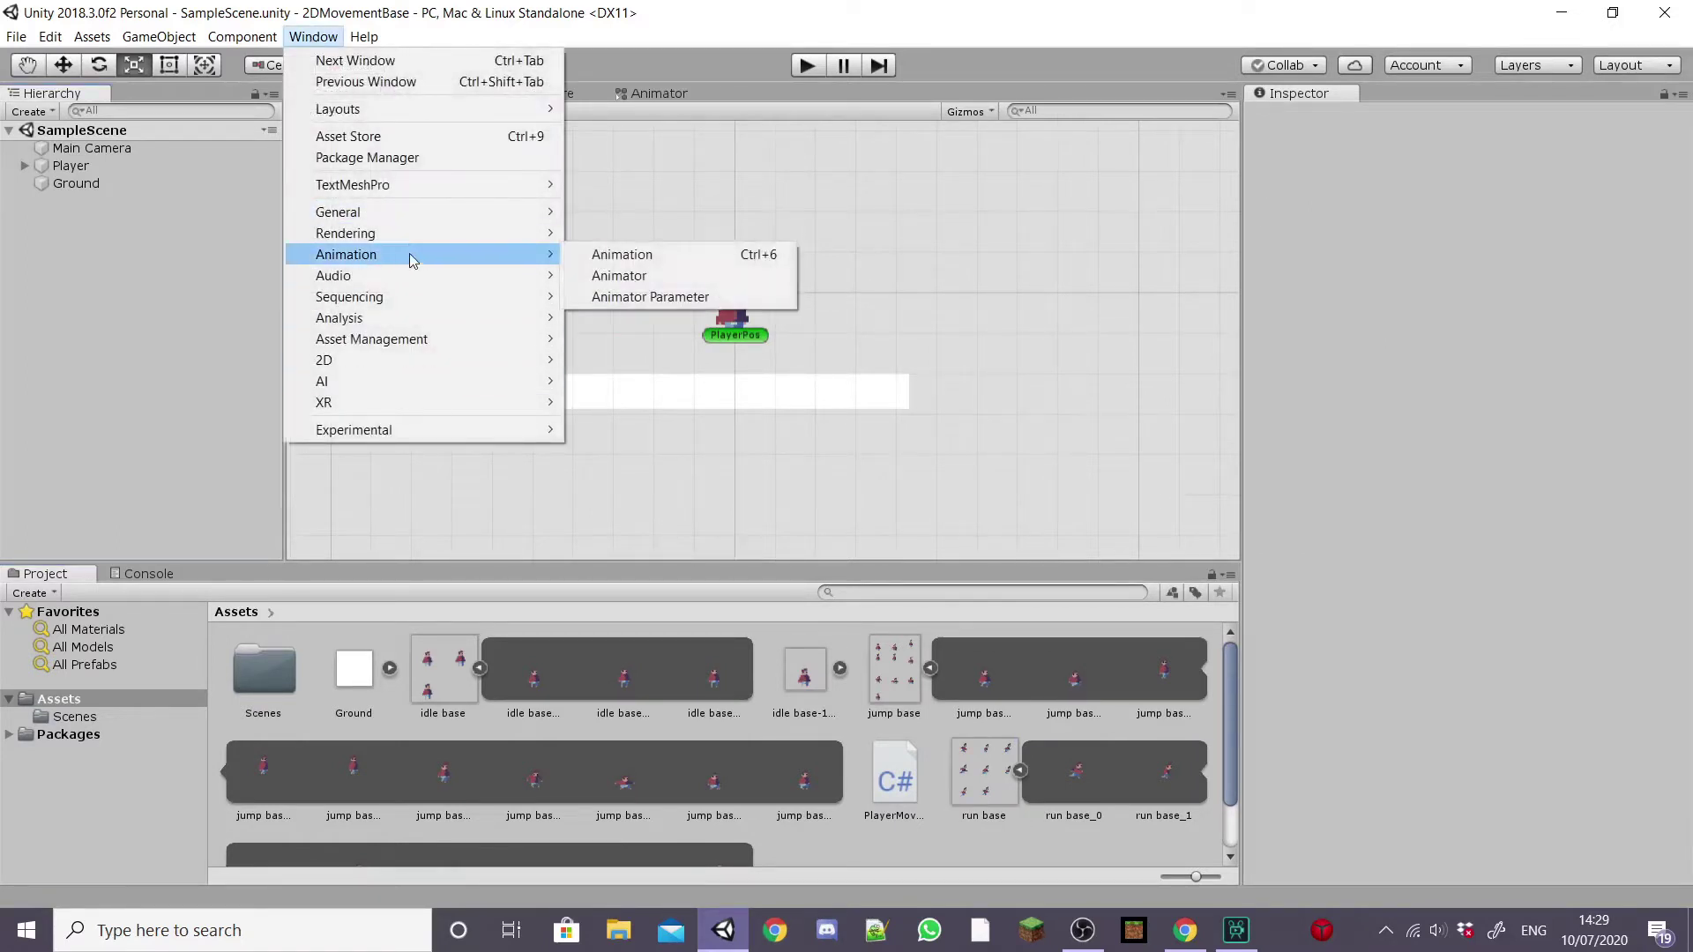
pyautogui.click(657, 256)
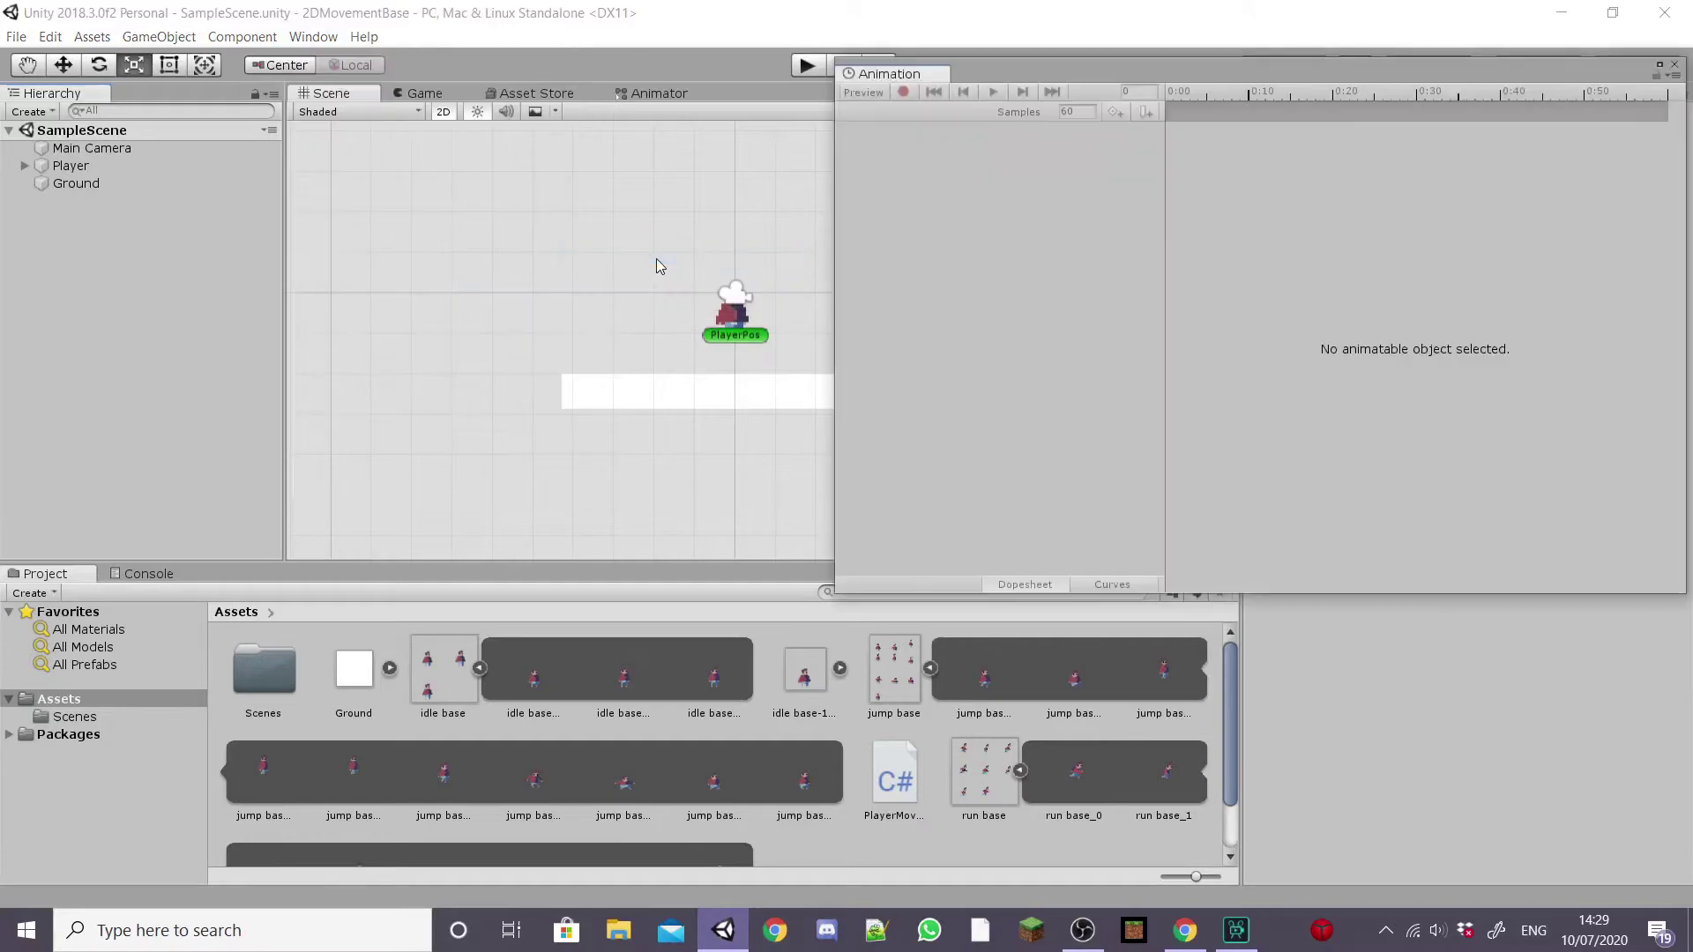
pyautogui.moveTo(891, 74); pyautogui.dragTo(758, 93)
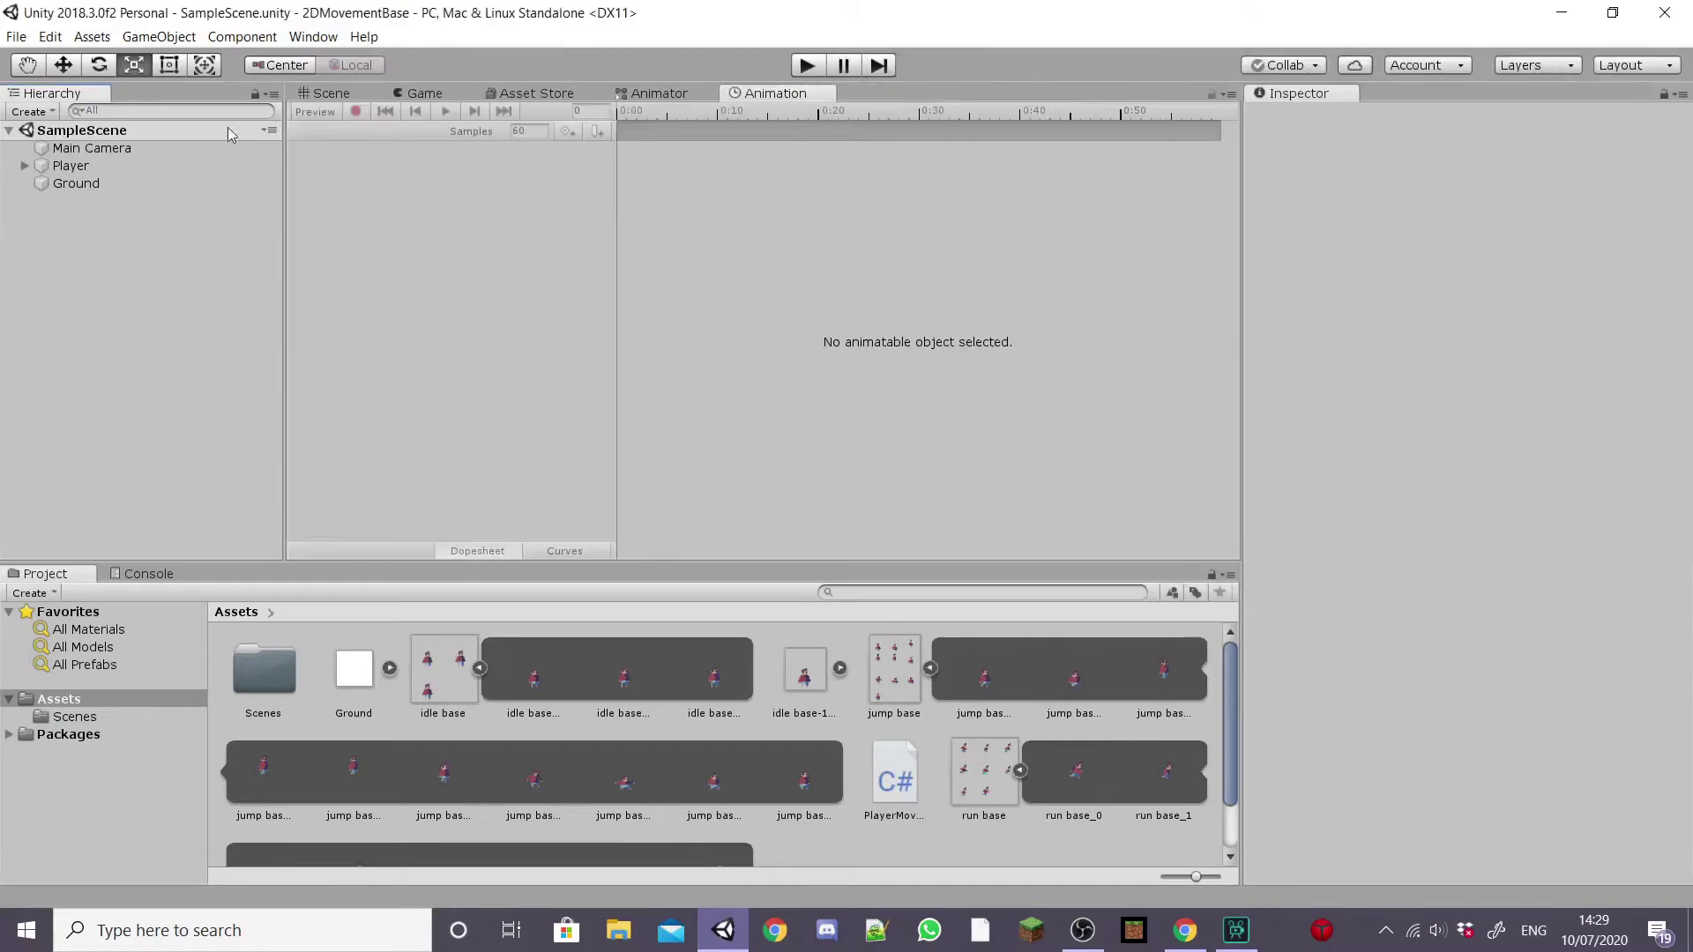
# Create an animation clip named Idle for the Player object in the Assets folder.
pyautogui.click(80, 165)
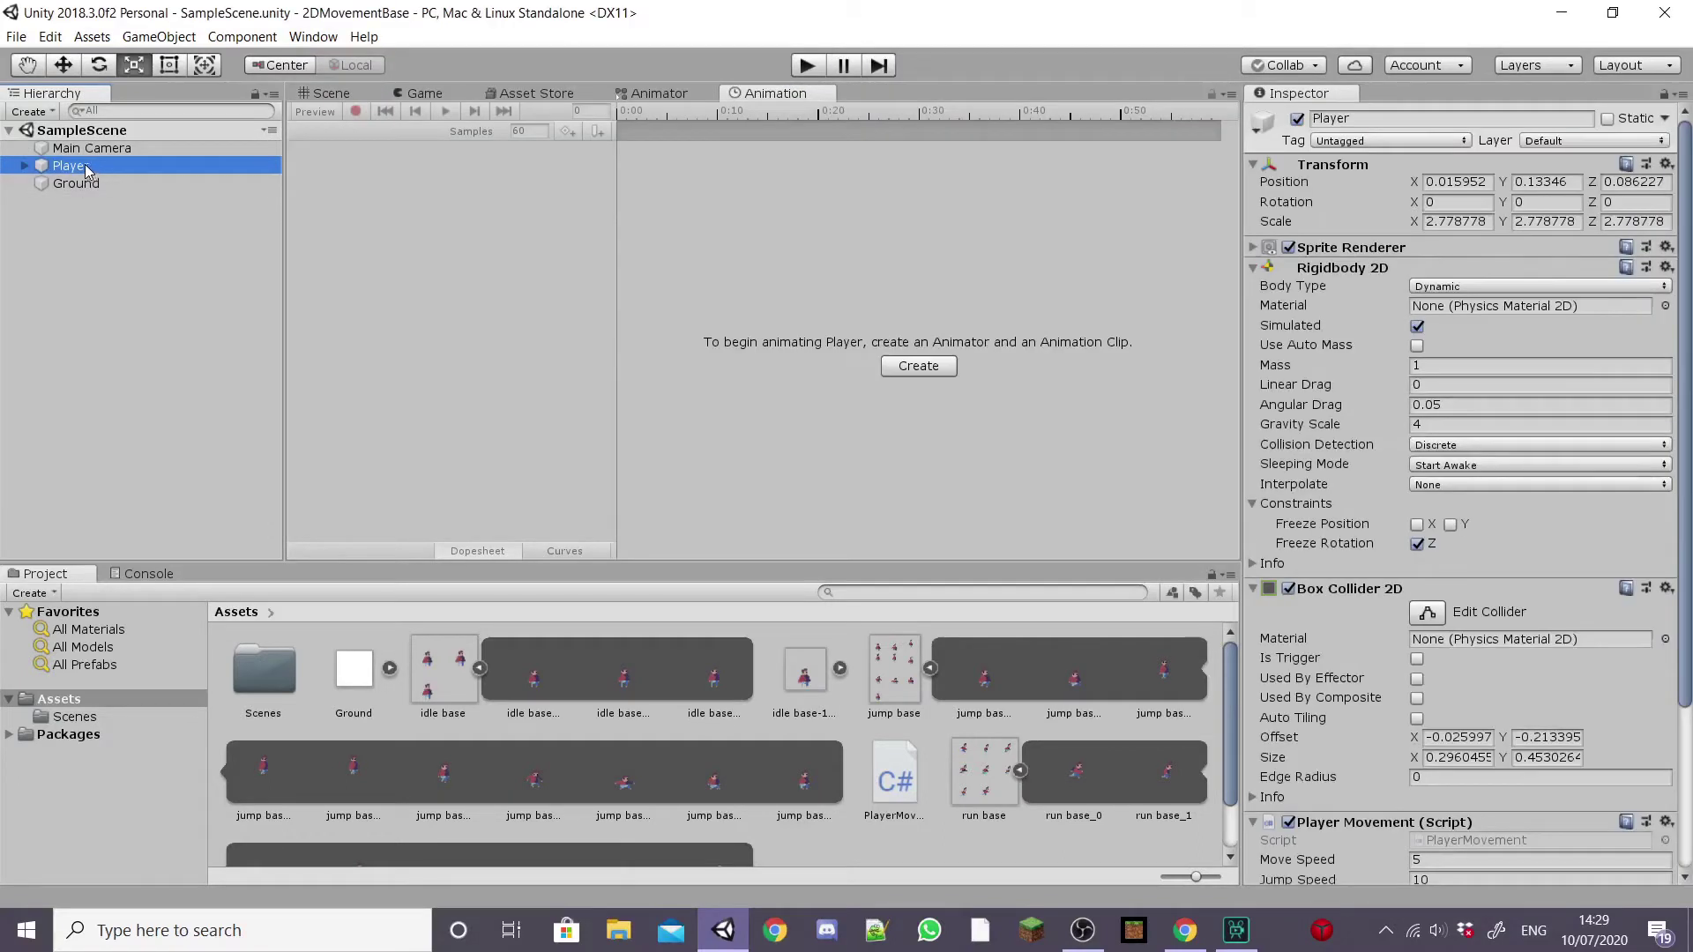
pyautogui.click(918, 366)
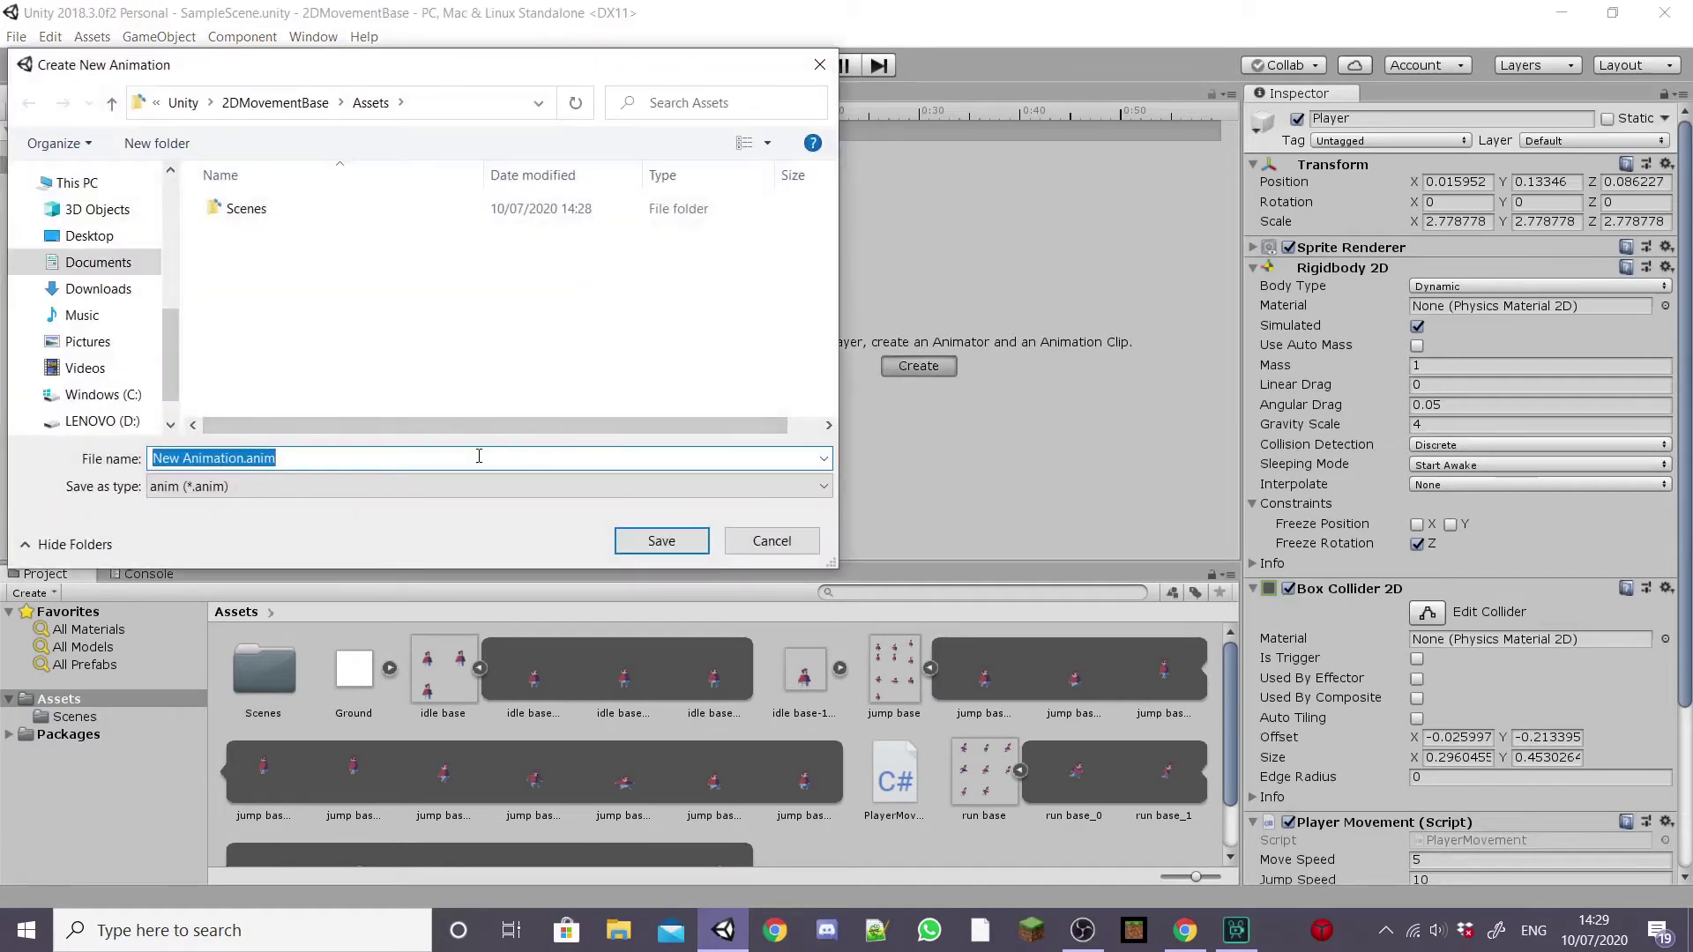
pyautogui.write('Idle')
pyautogui.press('Return')
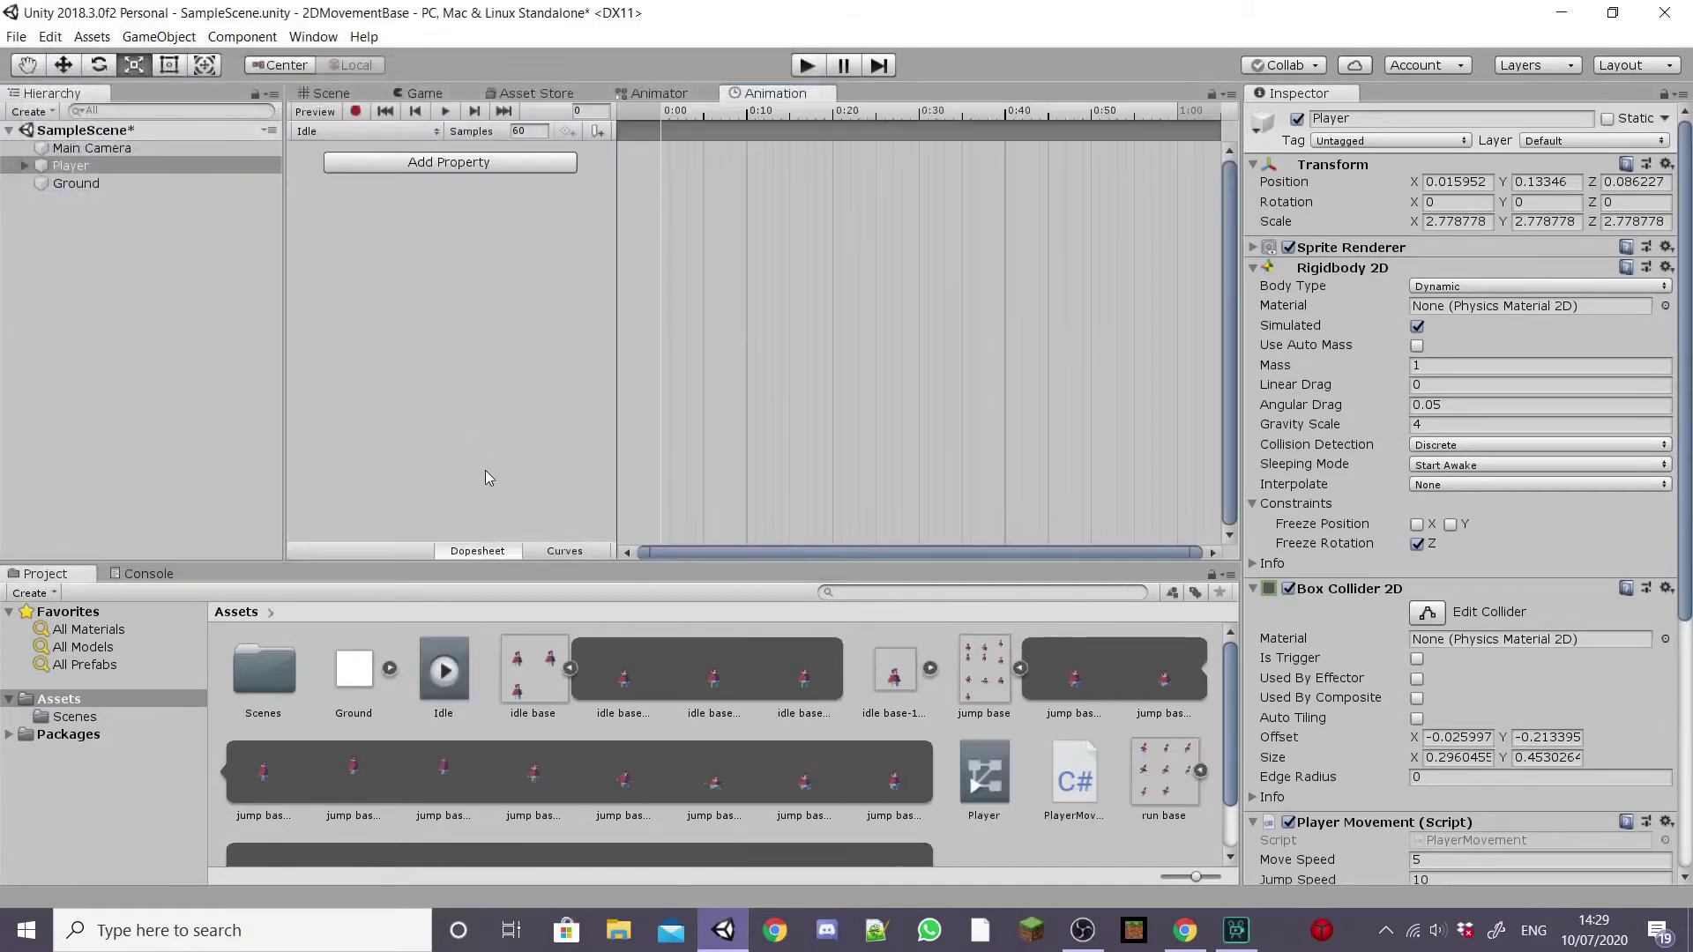
# Add the three idle base sprites as keyframes at the start of the Idle clip's timeline.
pyautogui.click(642, 670)
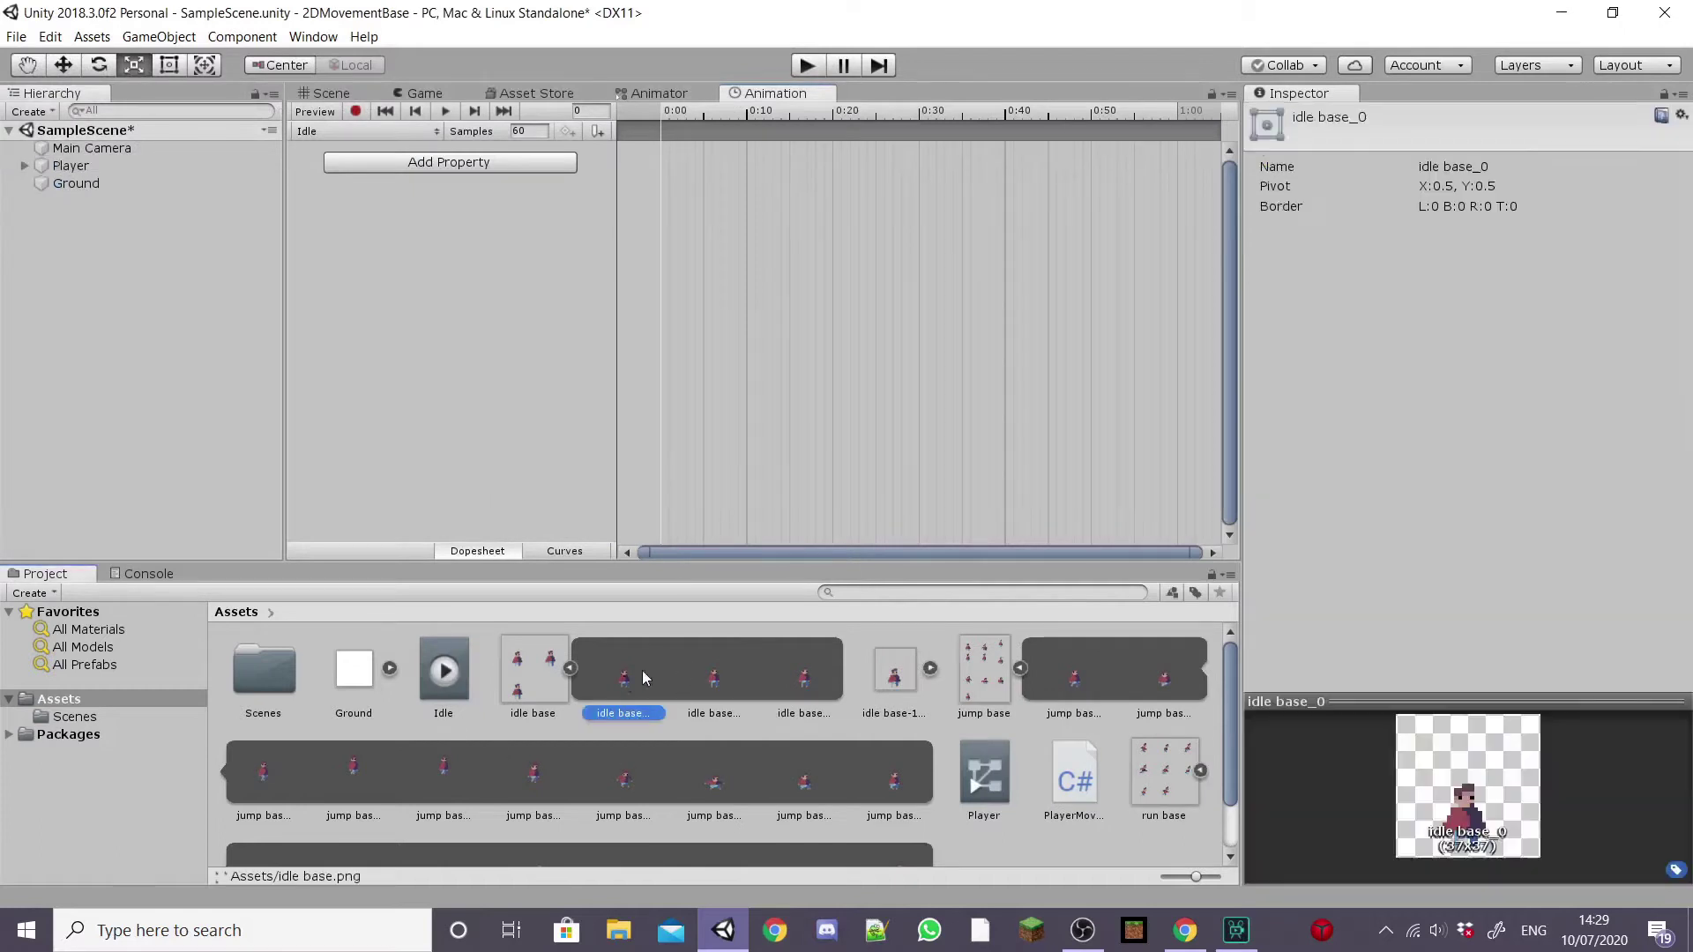
pyautogui.keyDown('shift'); pyautogui.click(785, 676); pyautogui.keyUp('shift')
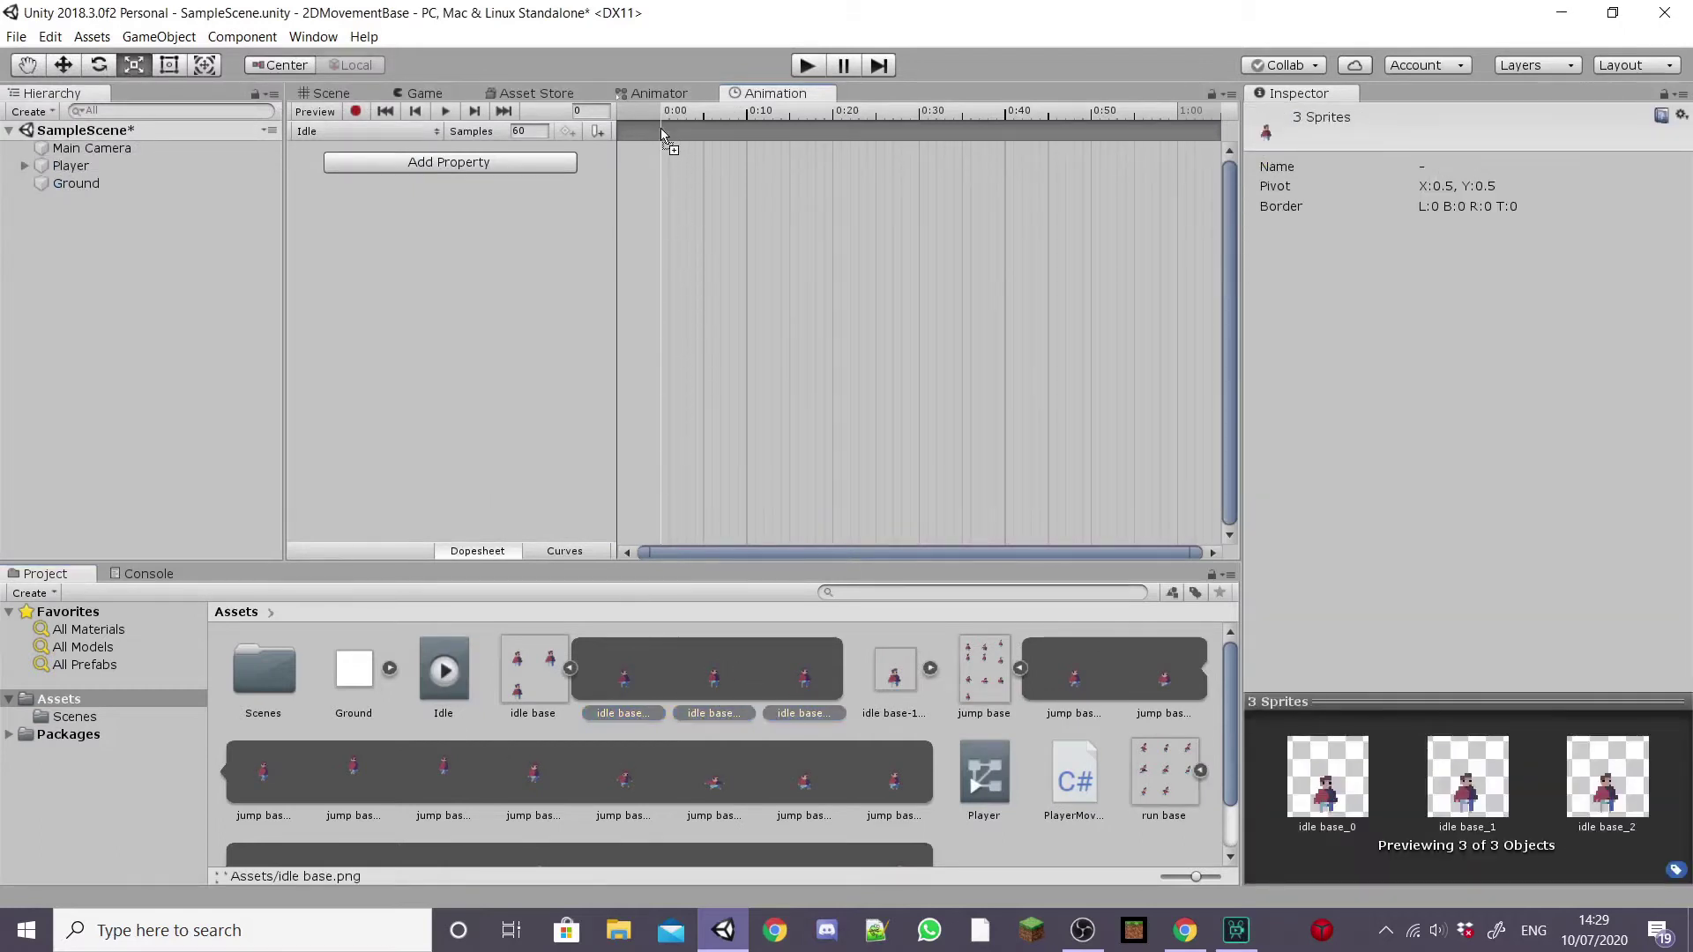
pyautogui.moveTo(661, 132); pyautogui.dragTo(663, 136)
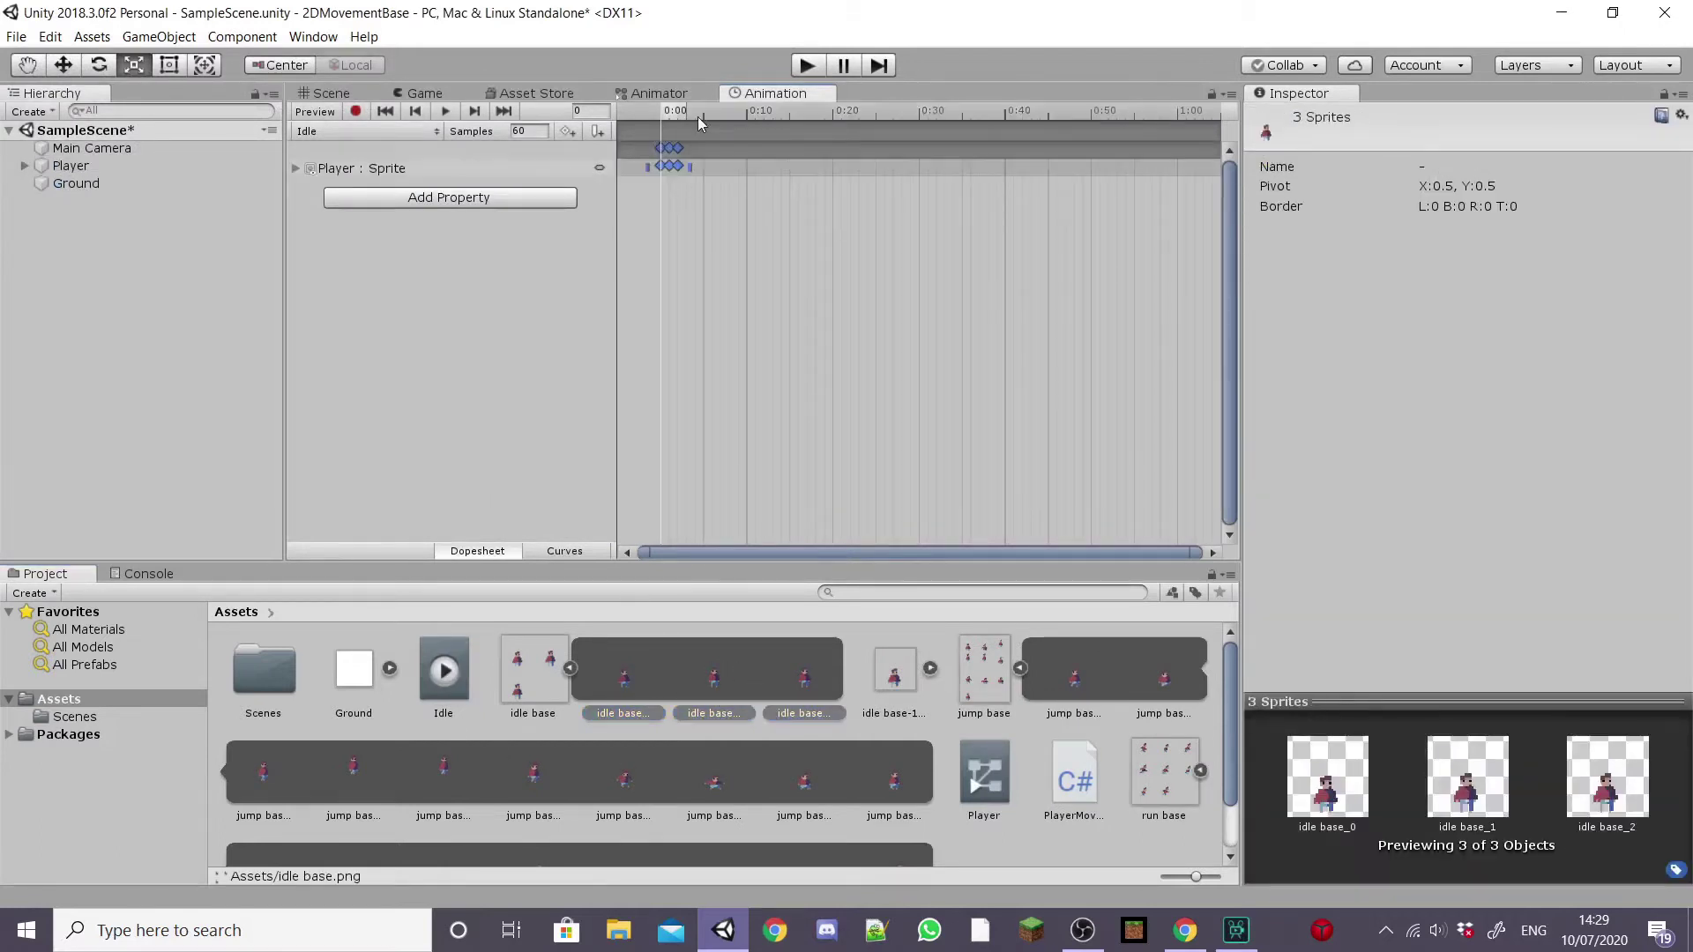
# Set the Idle clip's Samples to 6 and save the scene.
pyautogui.click(529, 131)
pyautogui.write('6')
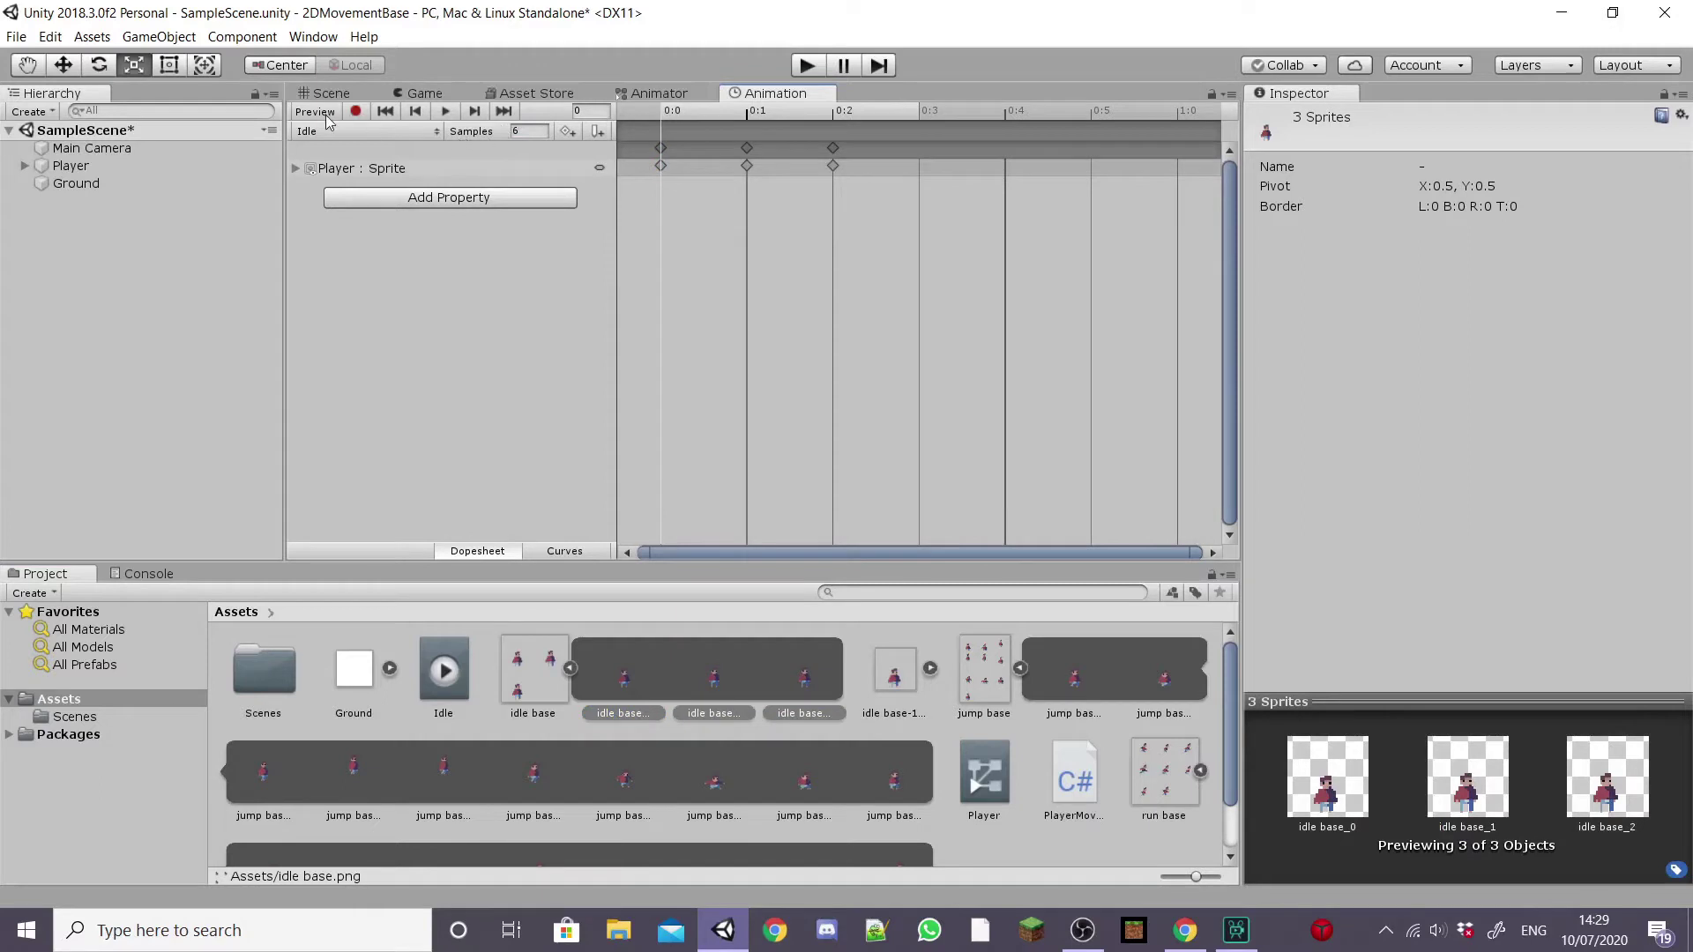
pyautogui.hotkey('ctrl', 's')
# Preview the Idle clip in the Game view with the Animation window beside the Inspector, and return the window next to the Animator.
pyautogui.click(851, 111)
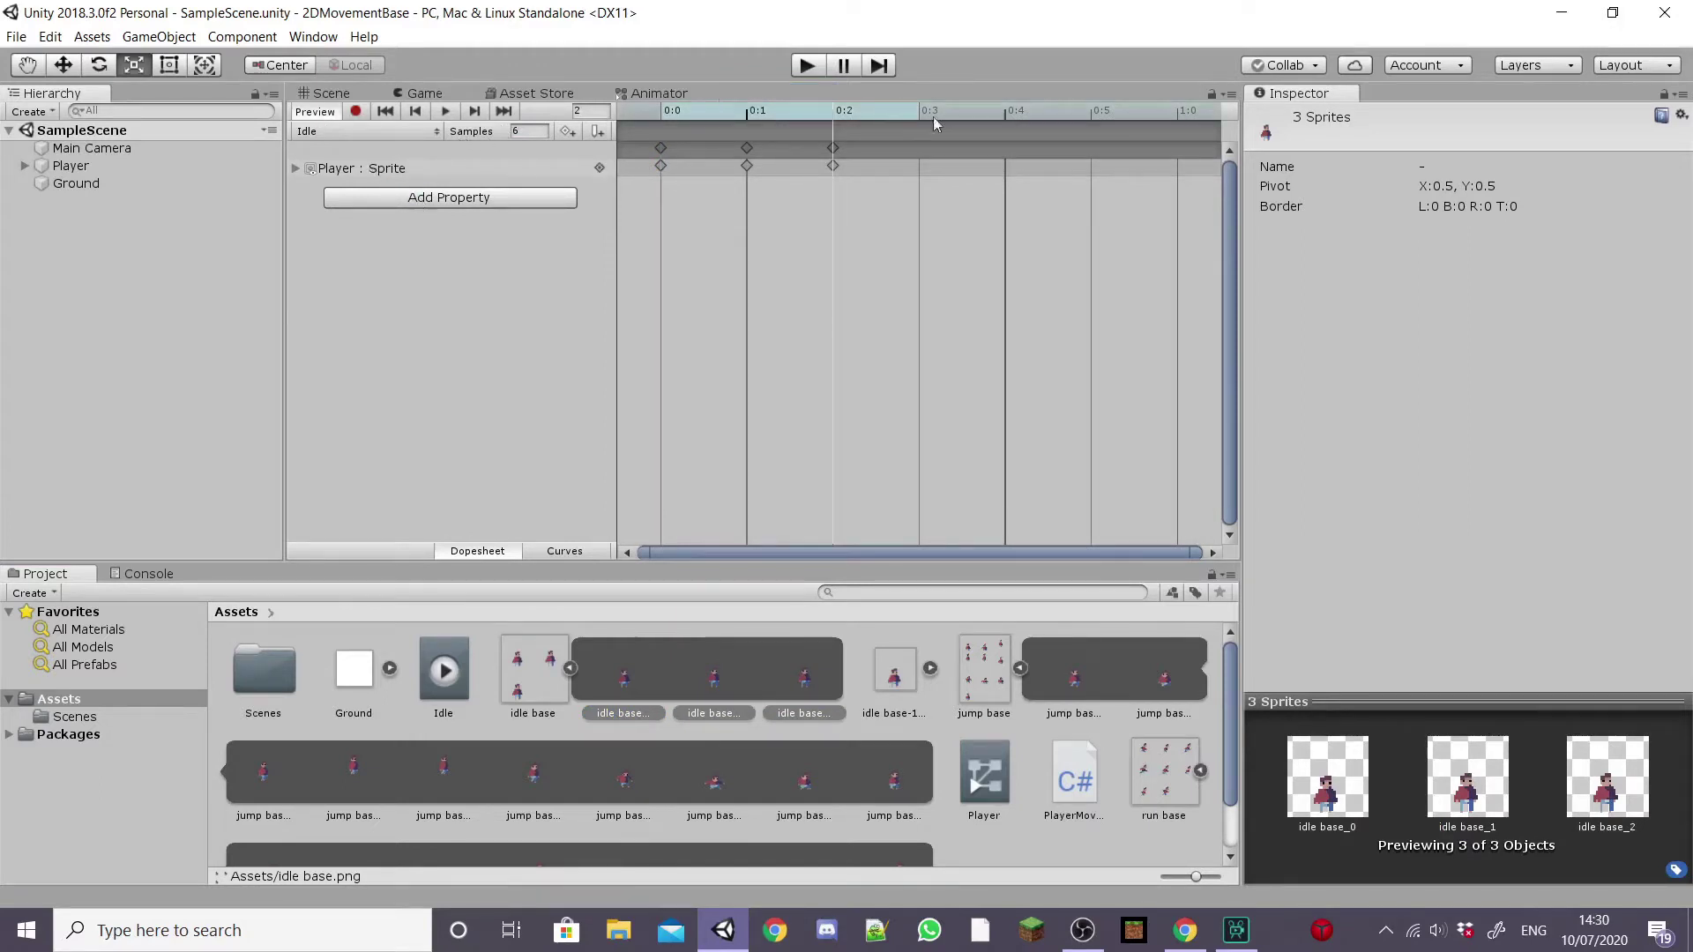
pyautogui.moveTo(935, 123); pyautogui.dragTo(1413, 93)
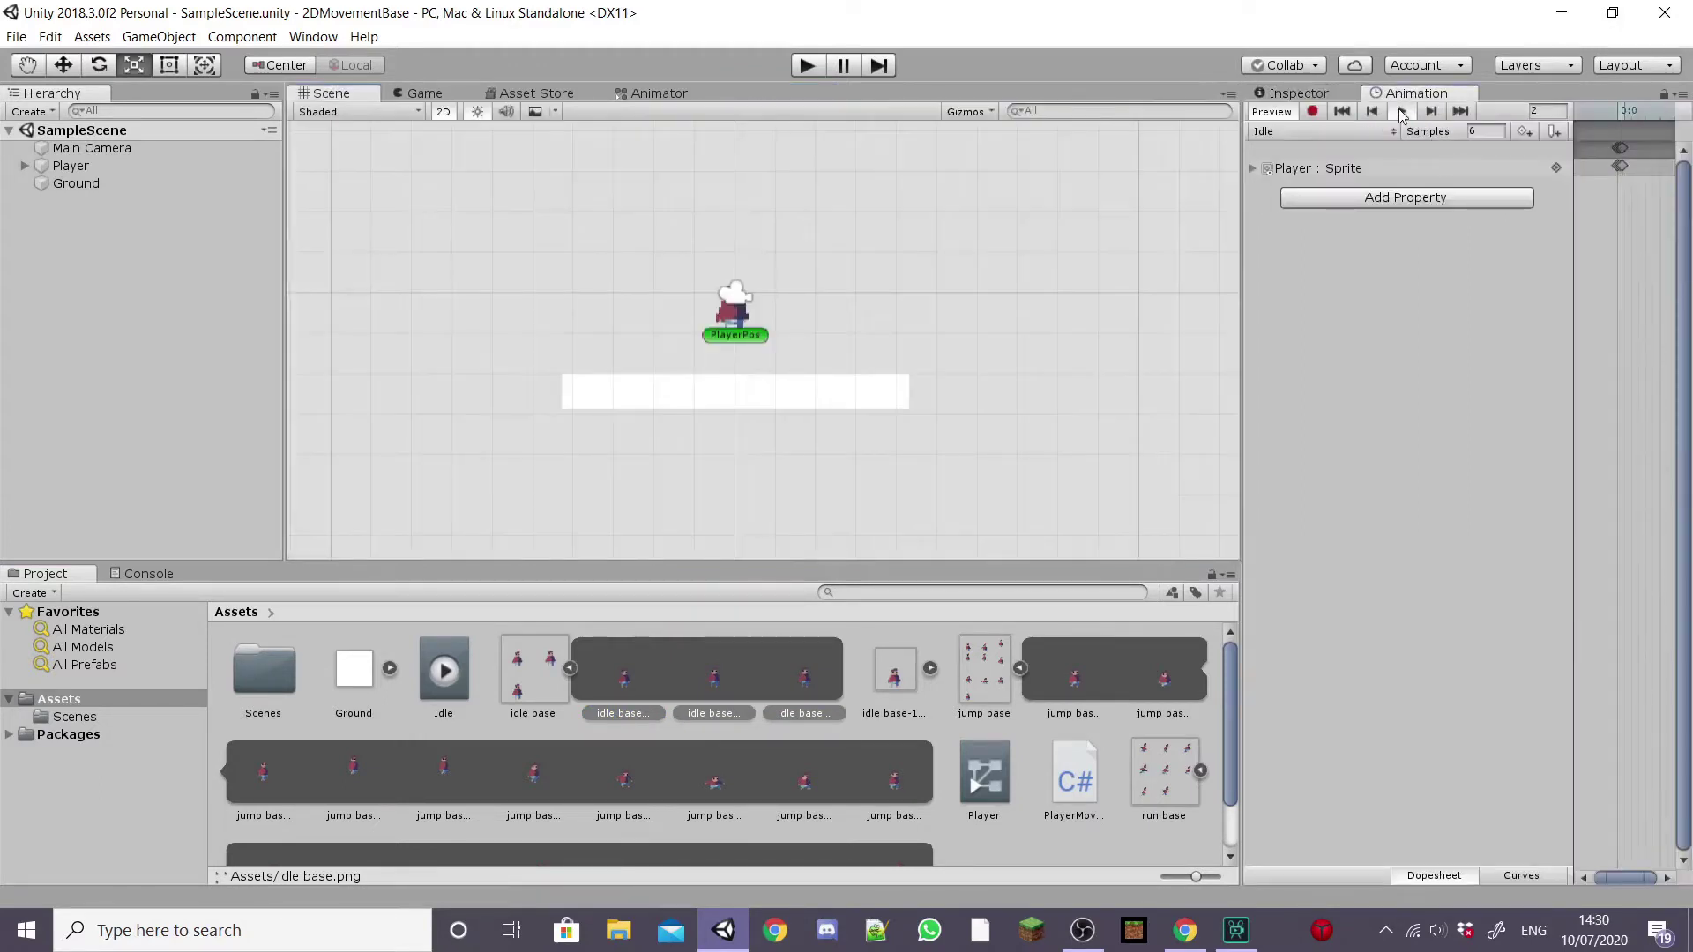
pyautogui.click(424, 92)
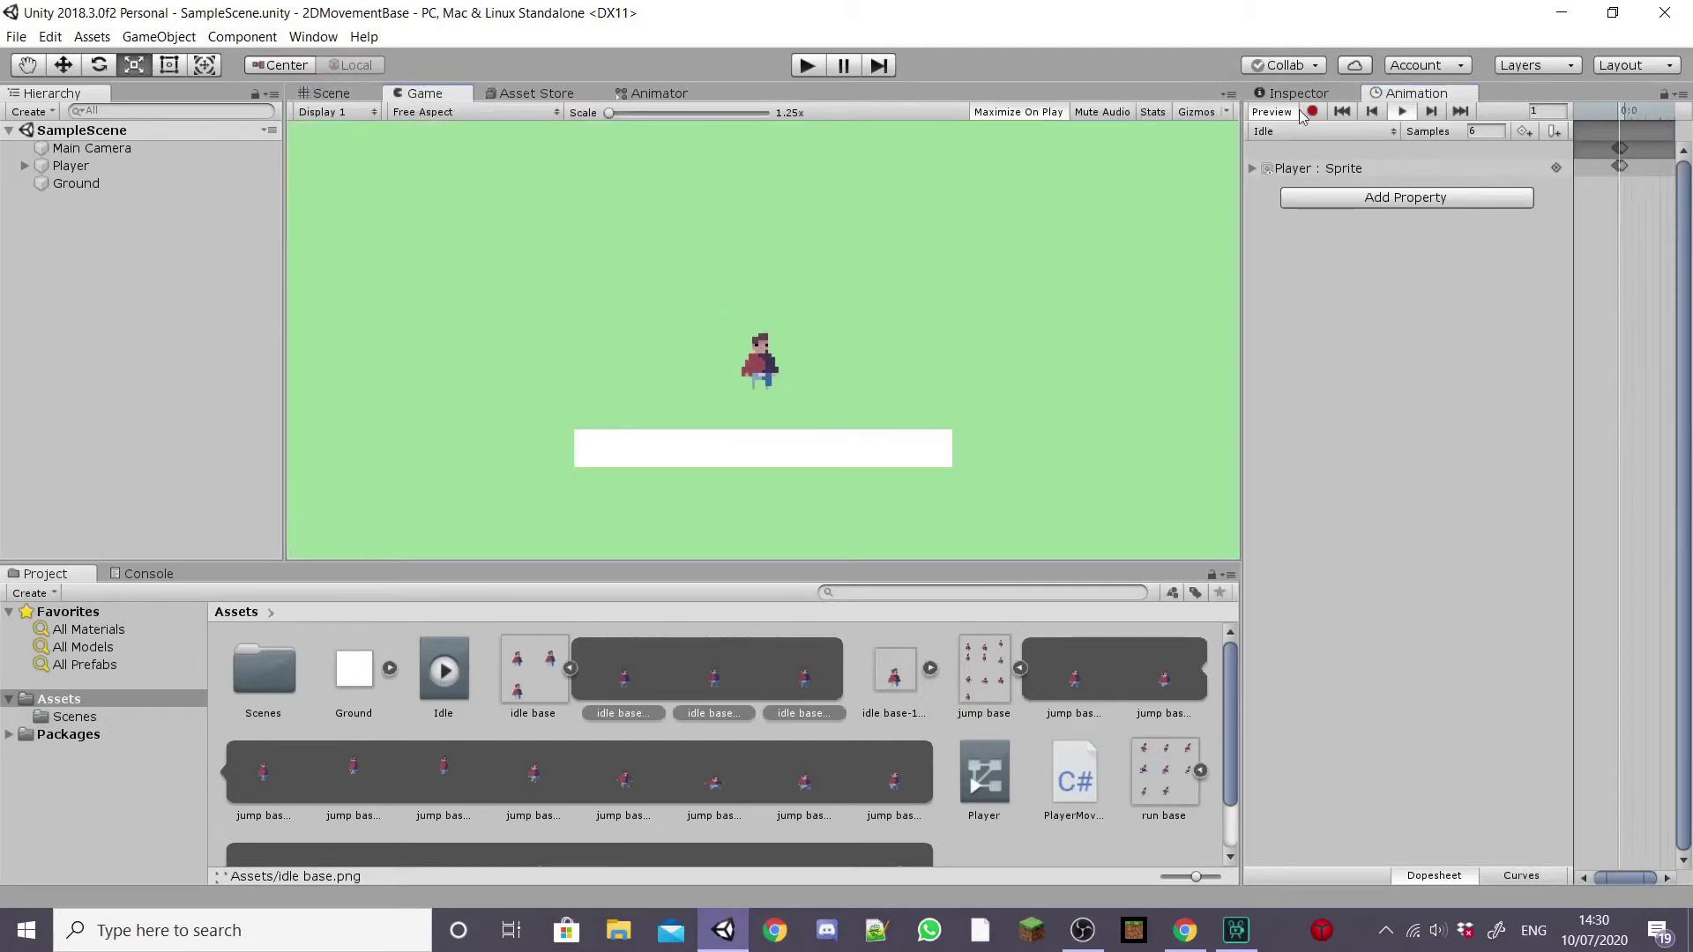
pyautogui.click(1402, 112)
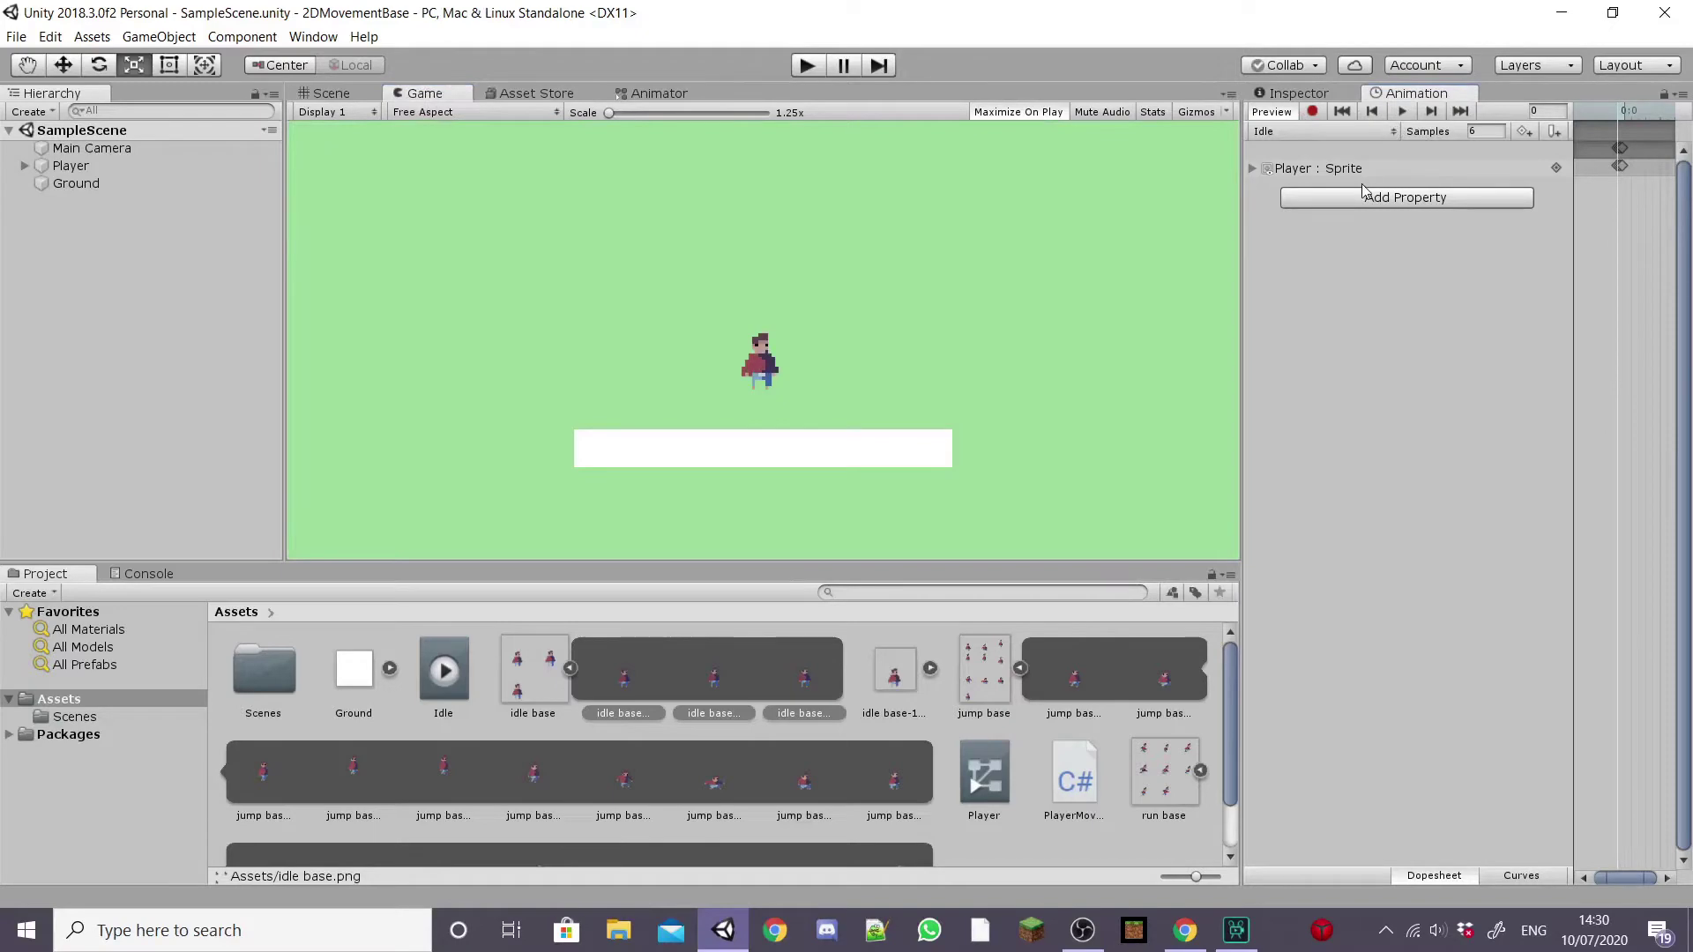
pyautogui.moveTo(1416, 93); pyautogui.dragTo(846, 95)
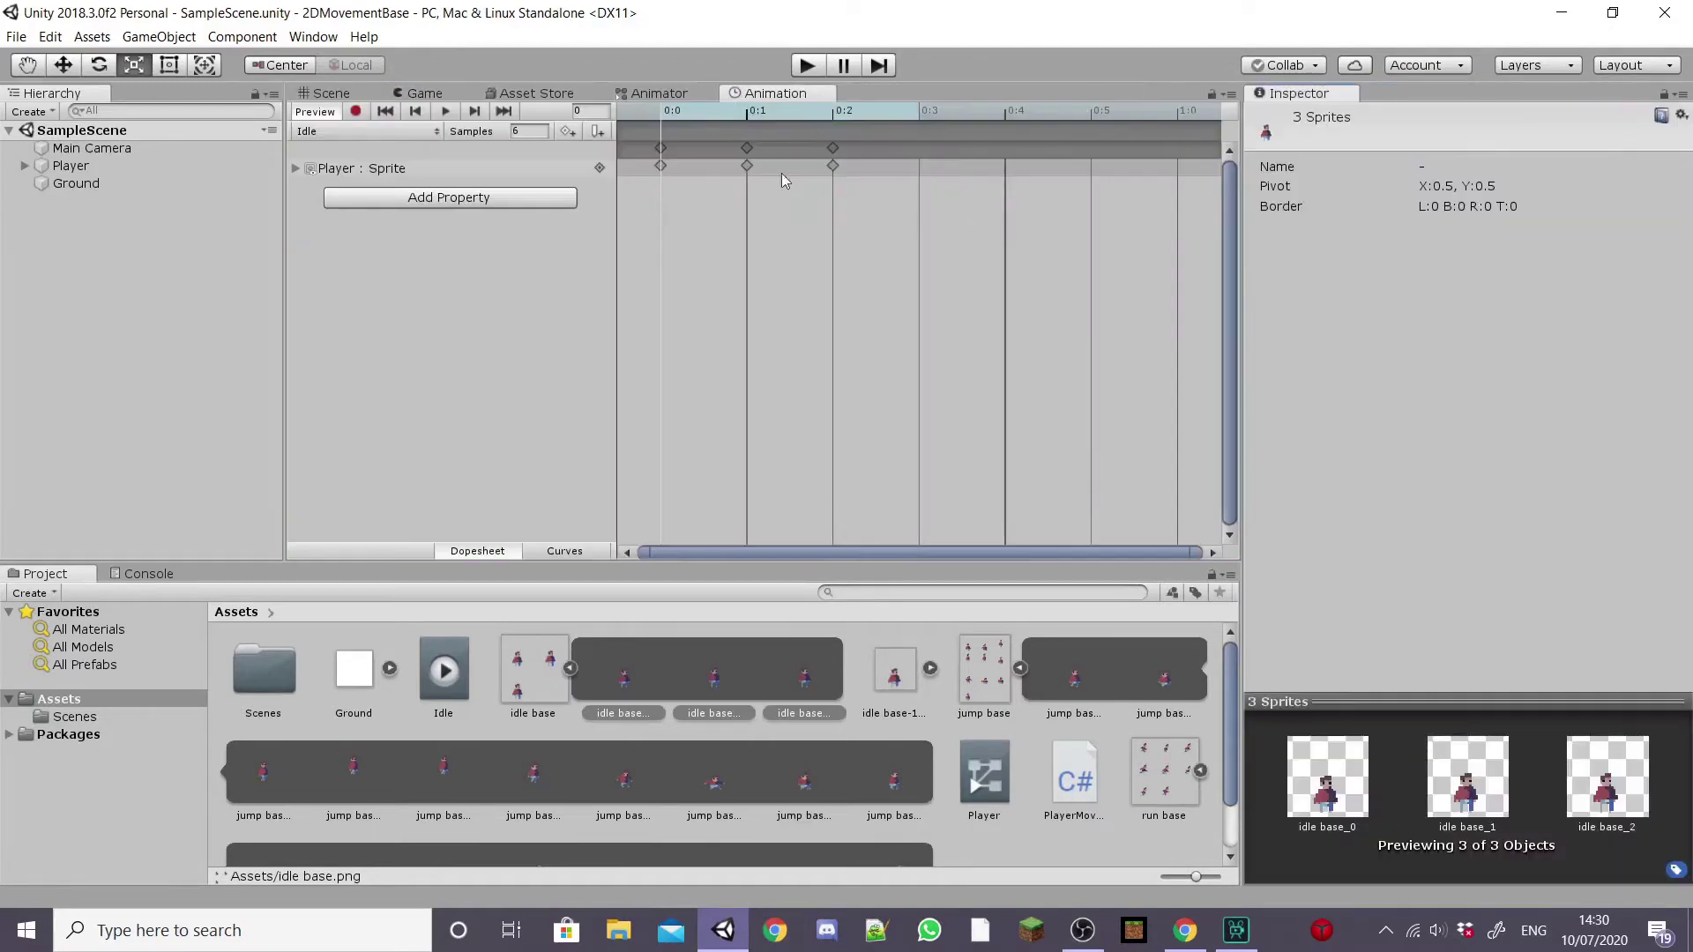
# Create a second Player animation clip named Run in the Assets folder.
pyautogui.click(353, 132)
pyautogui.click(388, 180)
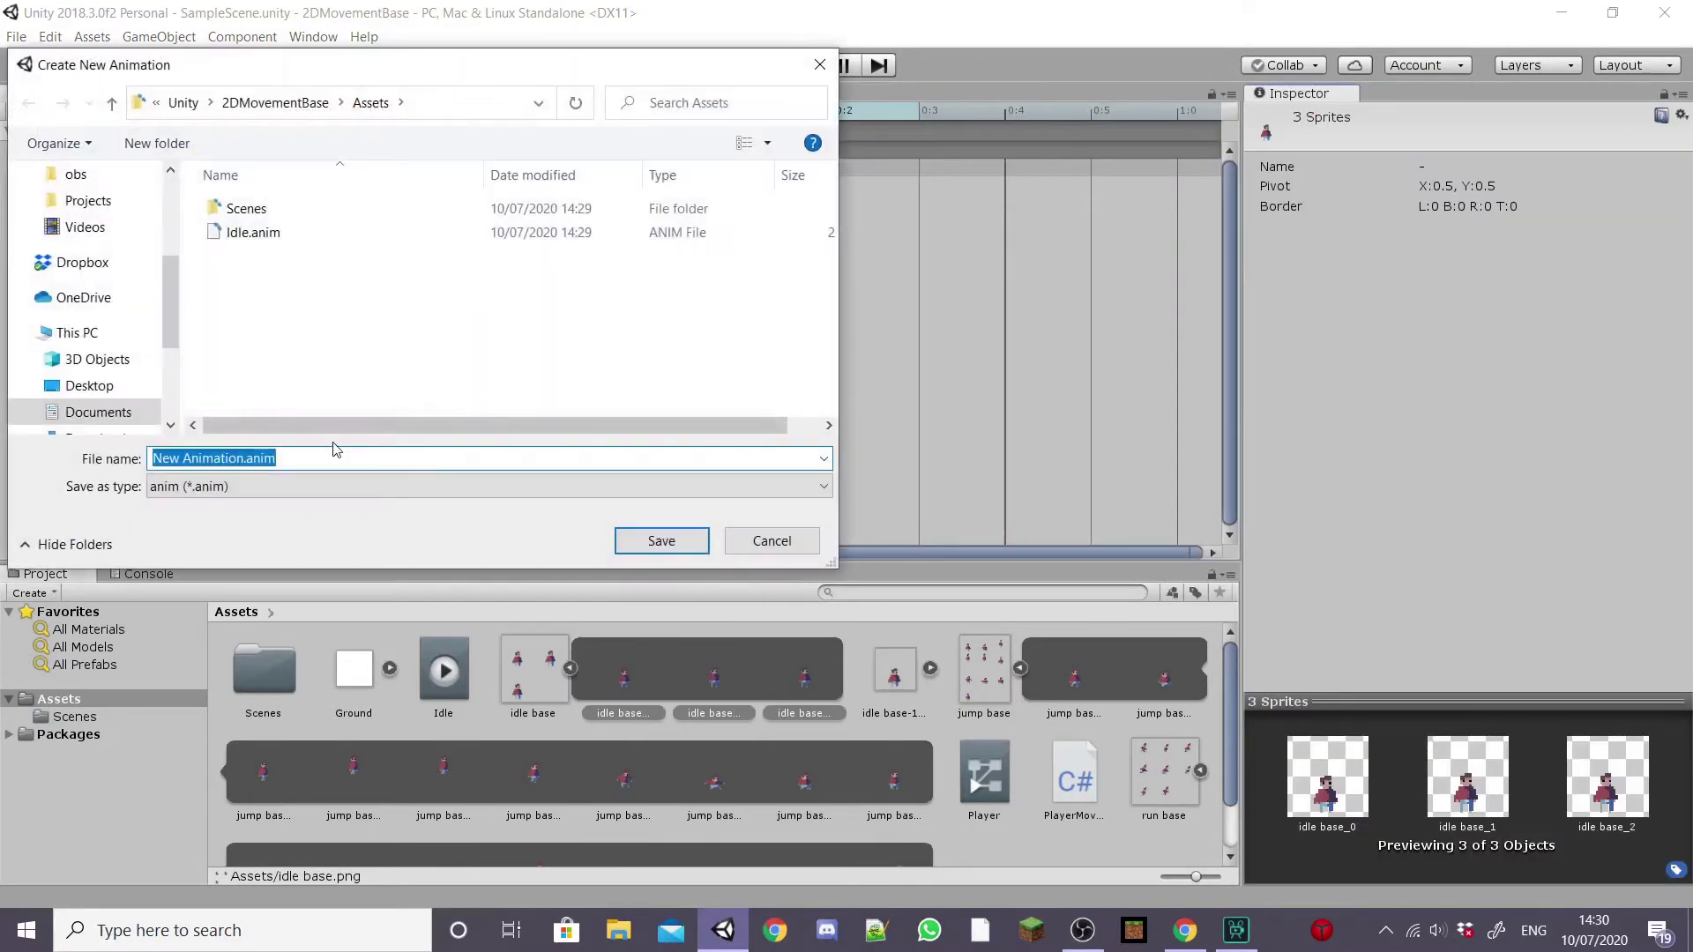
pyautogui.write('Run')
pyautogui.press('Return')
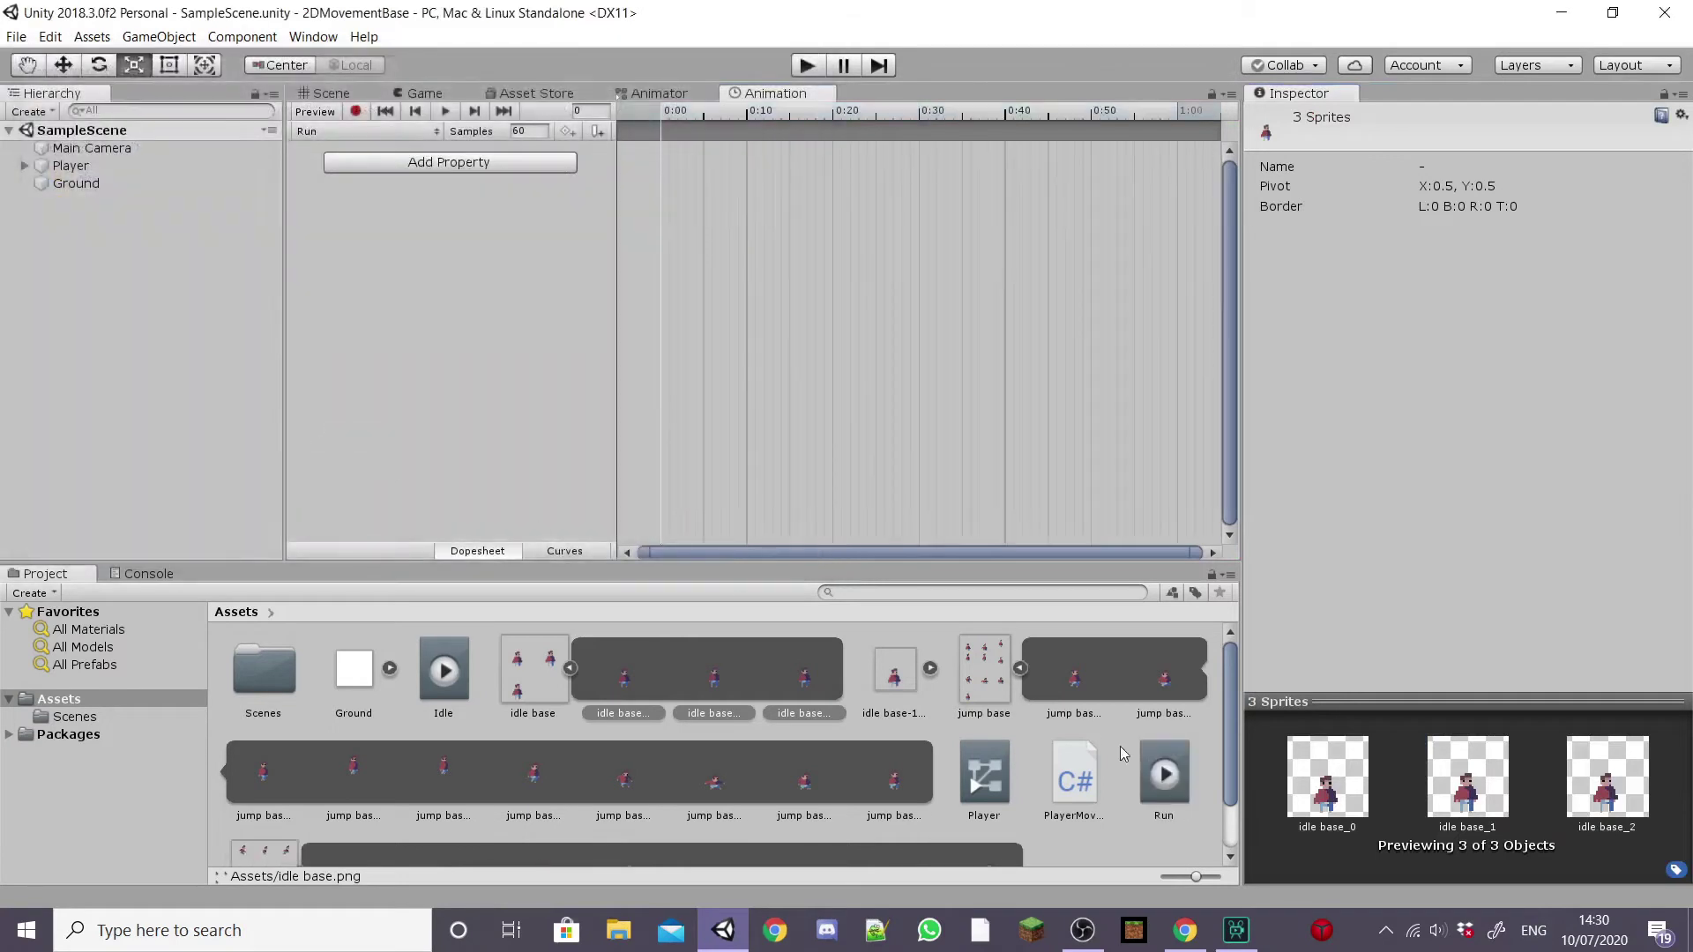
# Add the eight sprites run base_0 to run base_7 as keyframes at the start of the Run clip.
pyautogui.scroll(-2, 1053, 688)
pyautogui.click(333, 823)
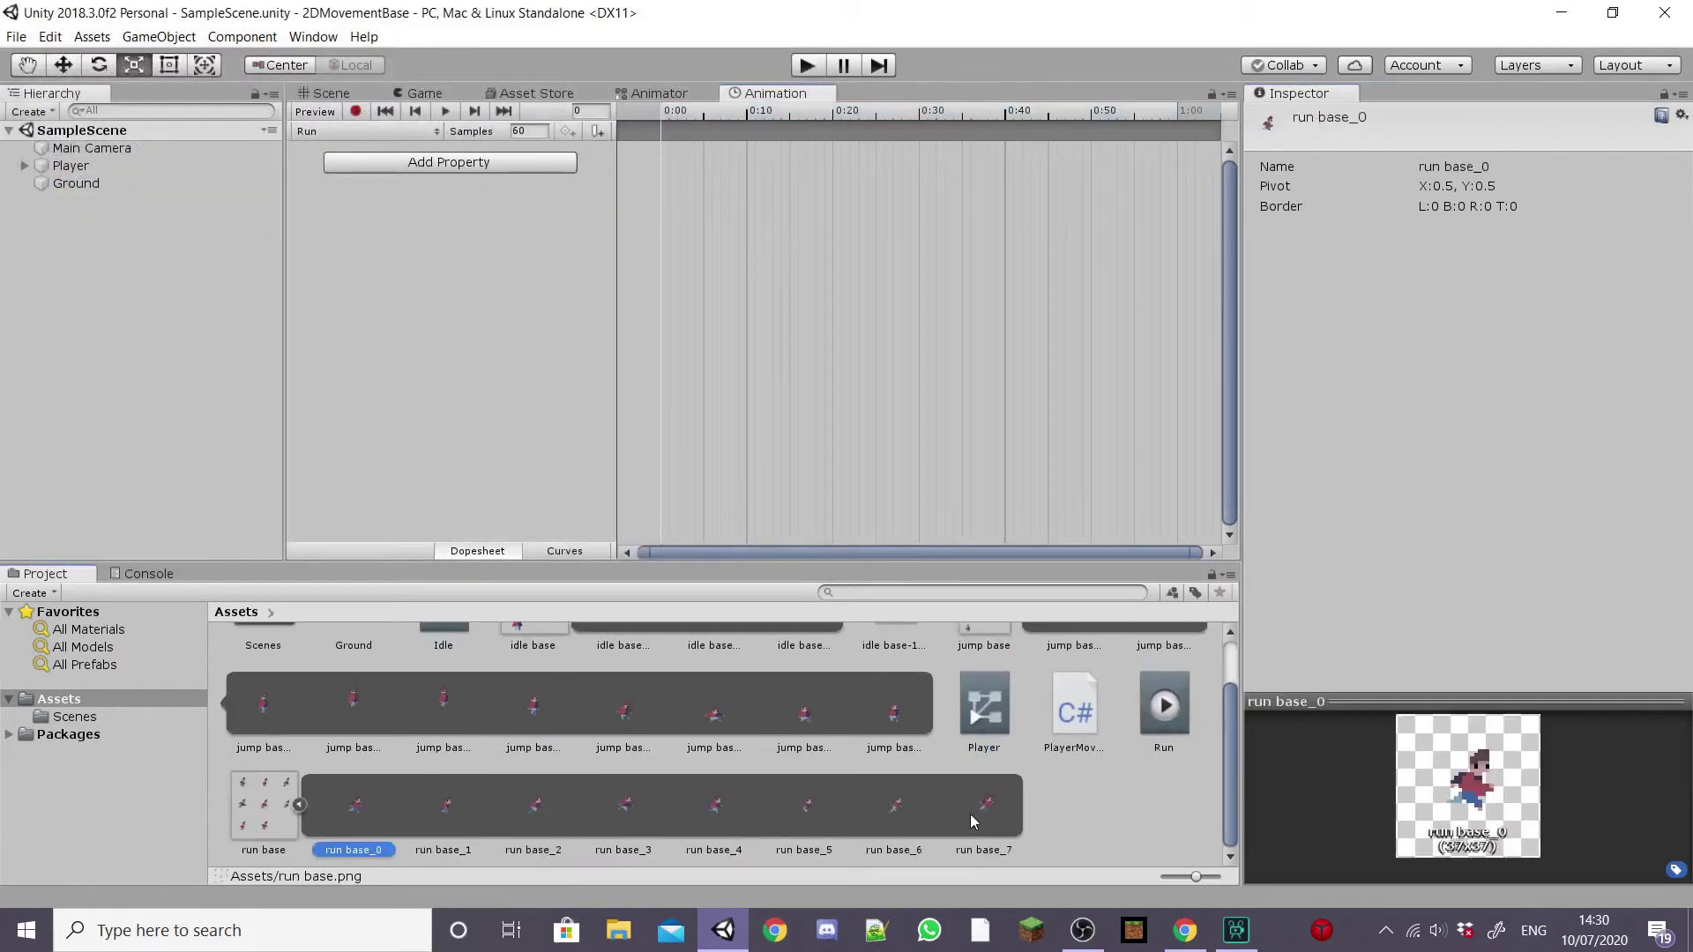
pyautogui.keyDown('shift'); pyautogui.click(970, 813); pyautogui.keyUp('shift')
pyautogui.moveTo(409, 811); pyautogui.dragTo(664, 283)
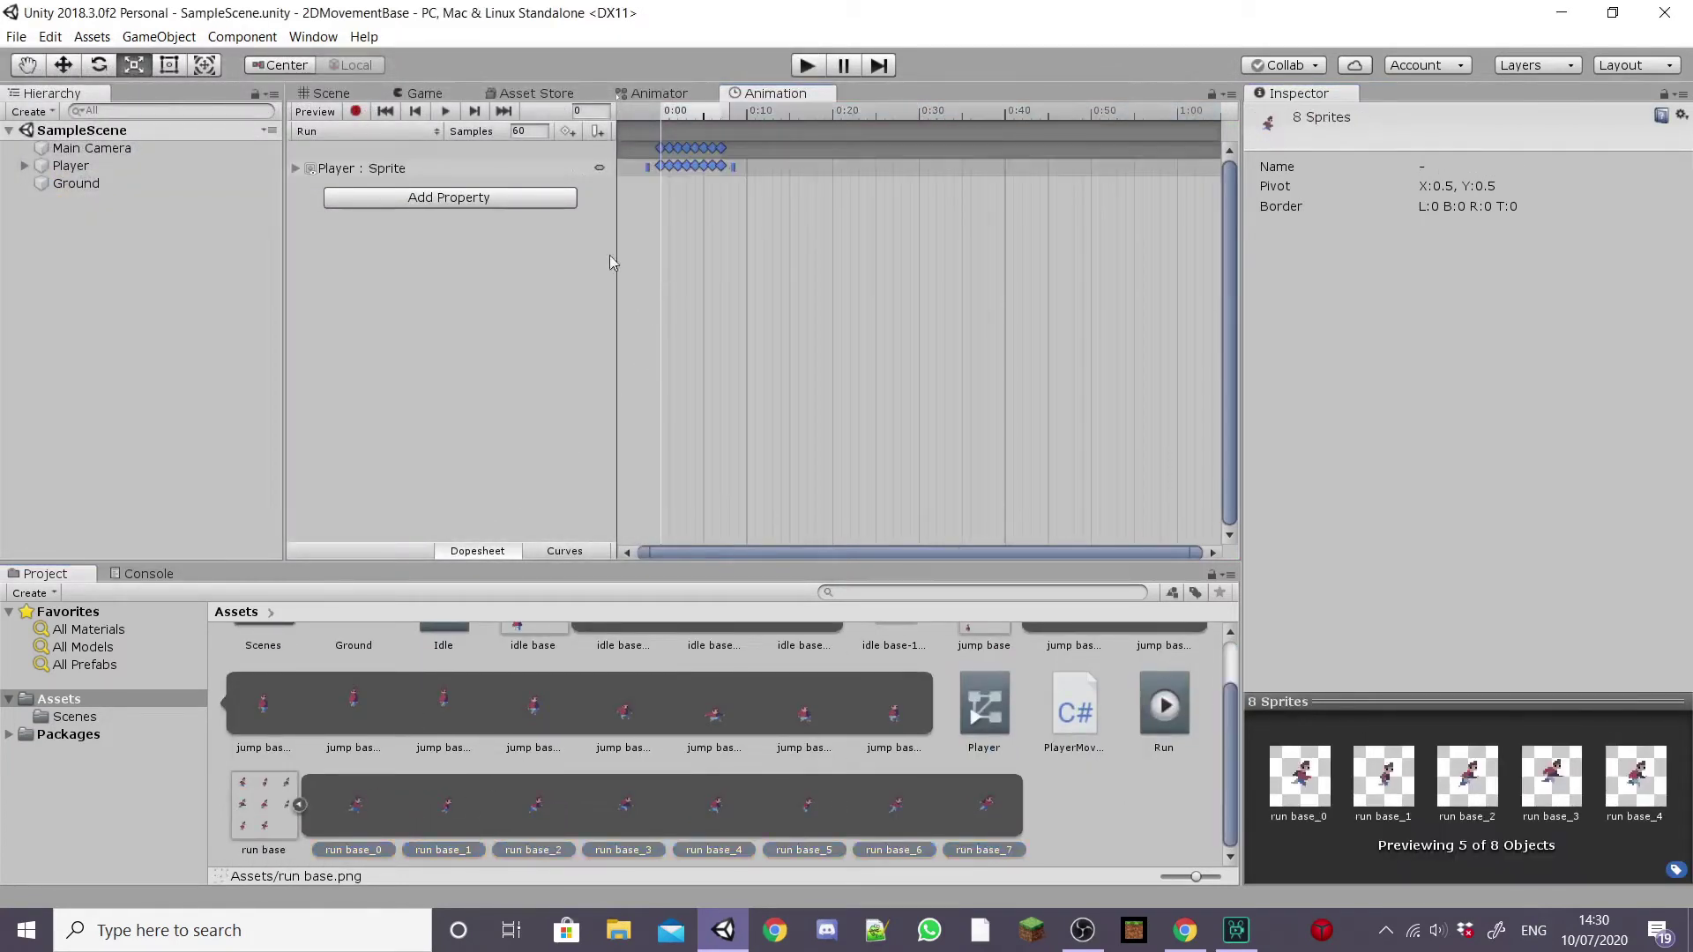
# Set the Run clip's Samples to 12.
pyautogui.moveTo(520, 132); pyautogui.dragTo(499, 132)
pyautogui.write('12')
pyautogui.press('Return')
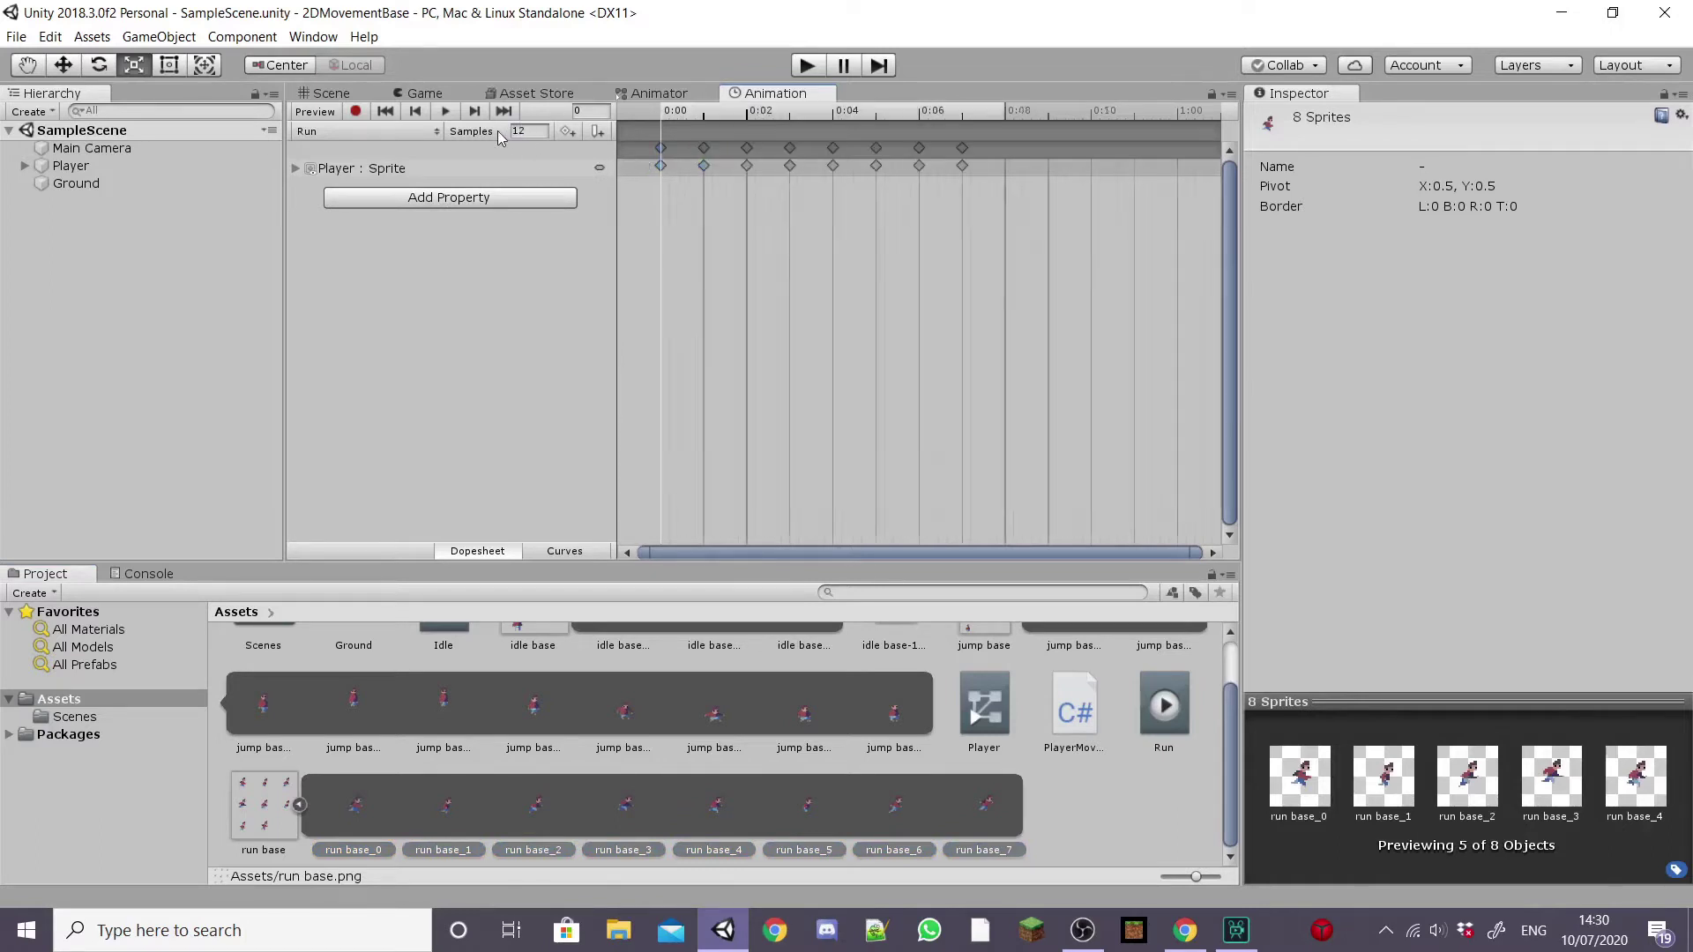
# Dock the Animation window beside the Inspector and preview the Run clip in the Game view.
pyautogui.moveTo(769, 95); pyautogui.dragTo(1411, 94)
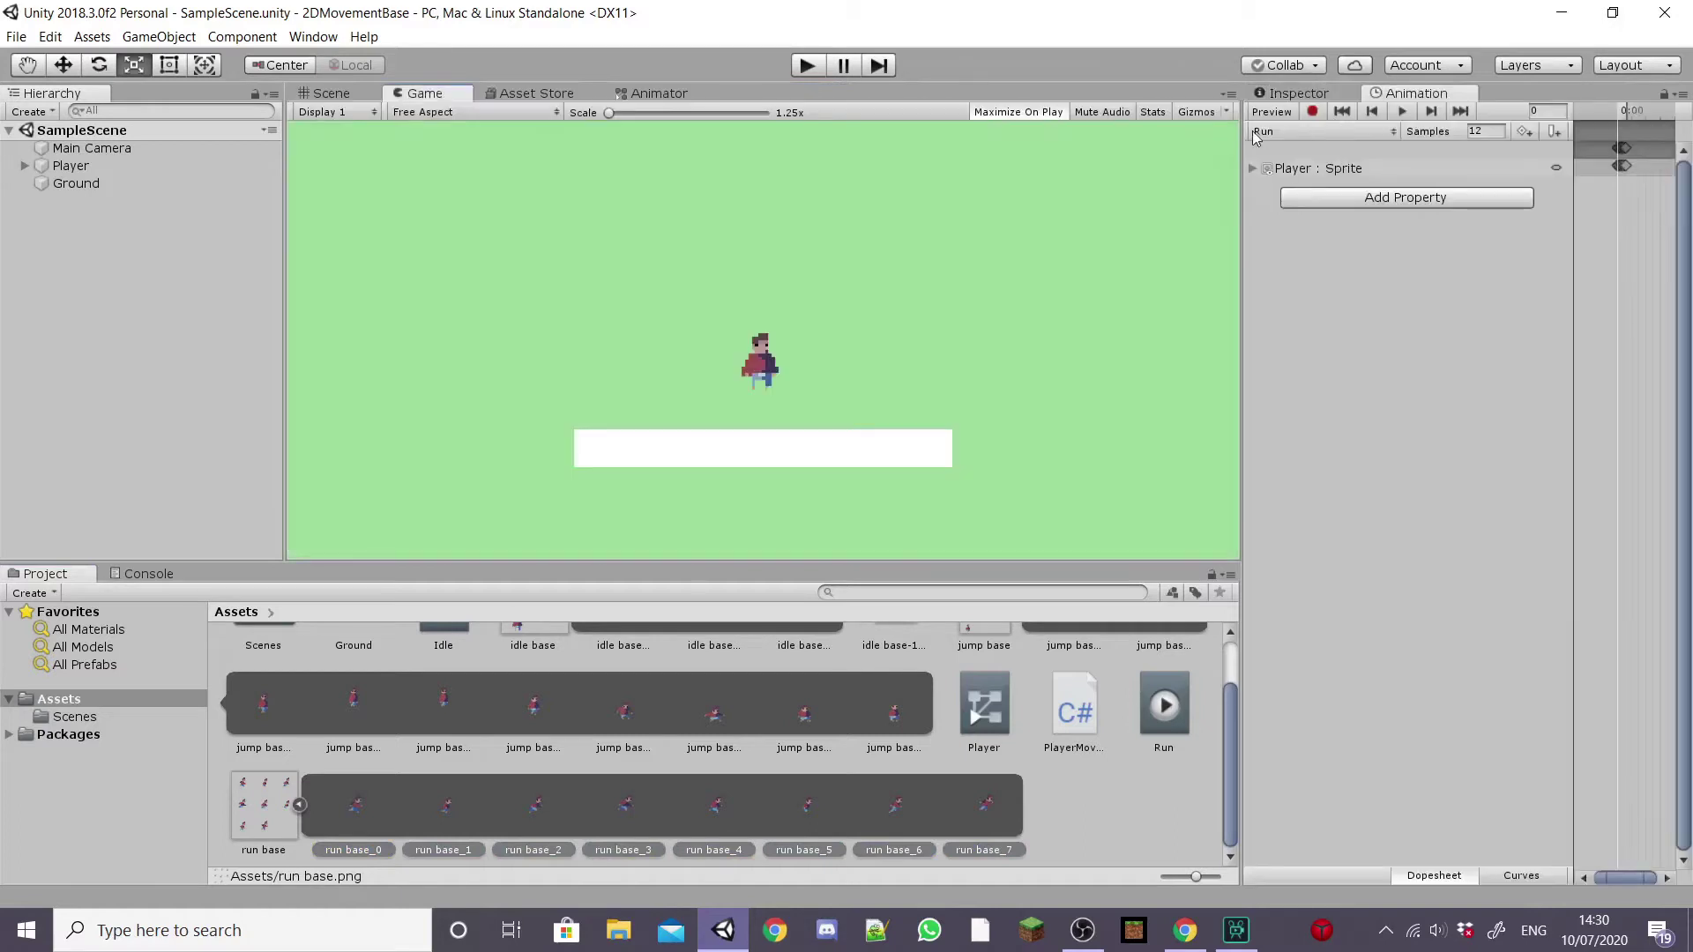
pyautogui.click(1280, 113)
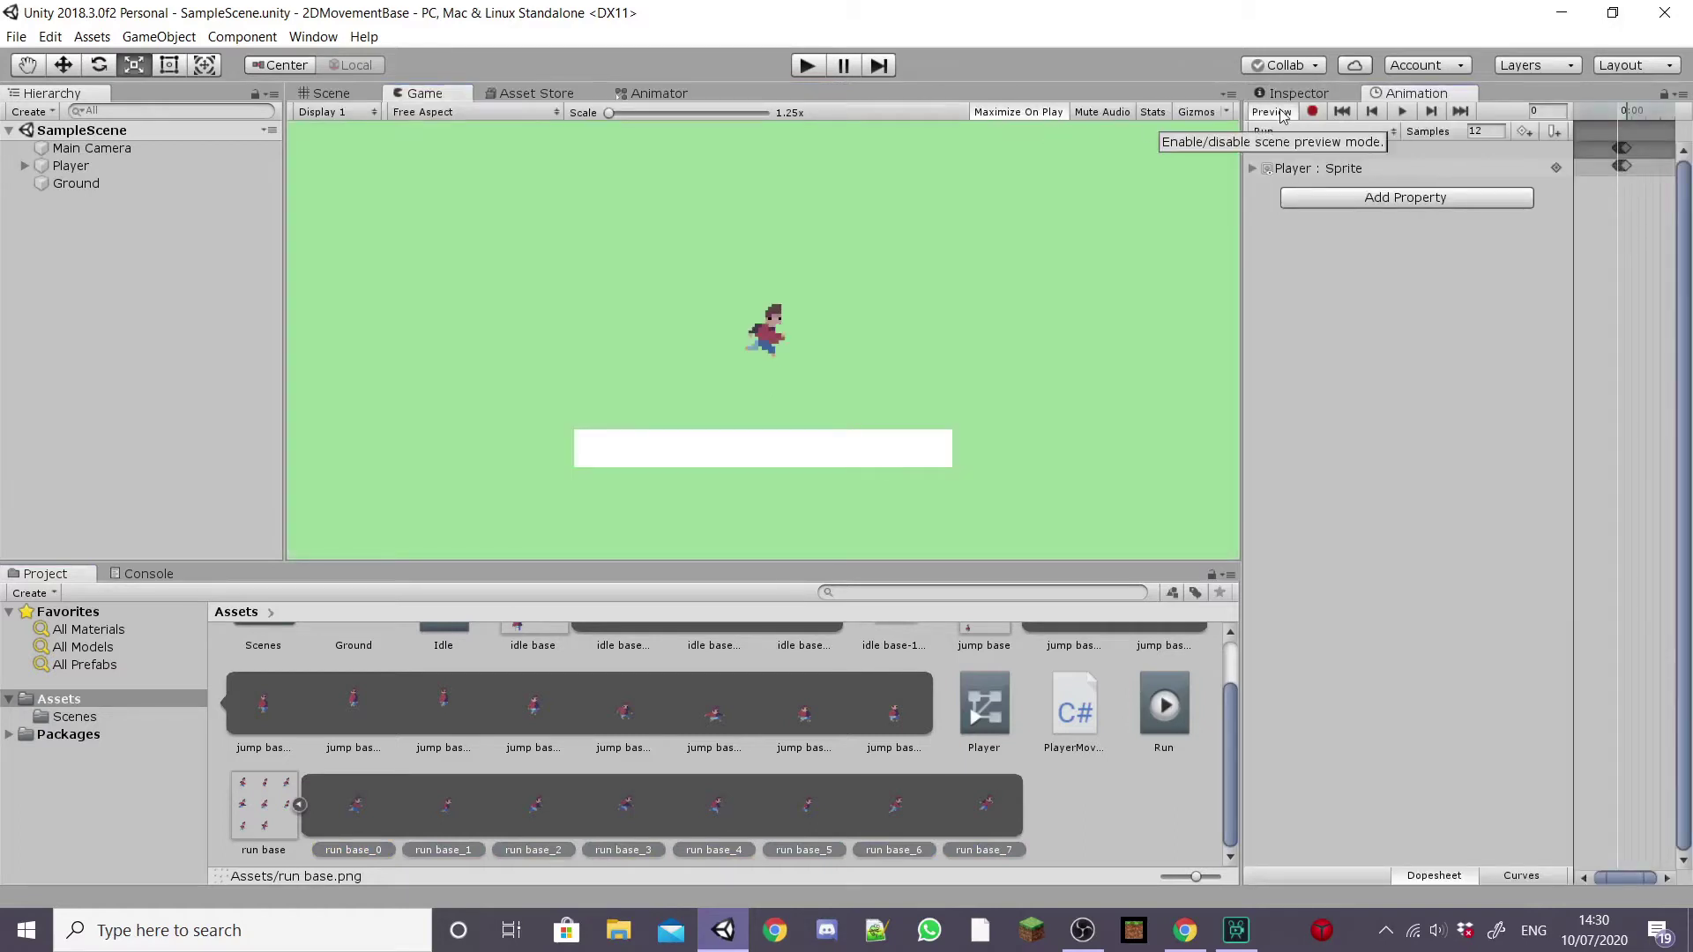
pyautogui.click(1402, 112)
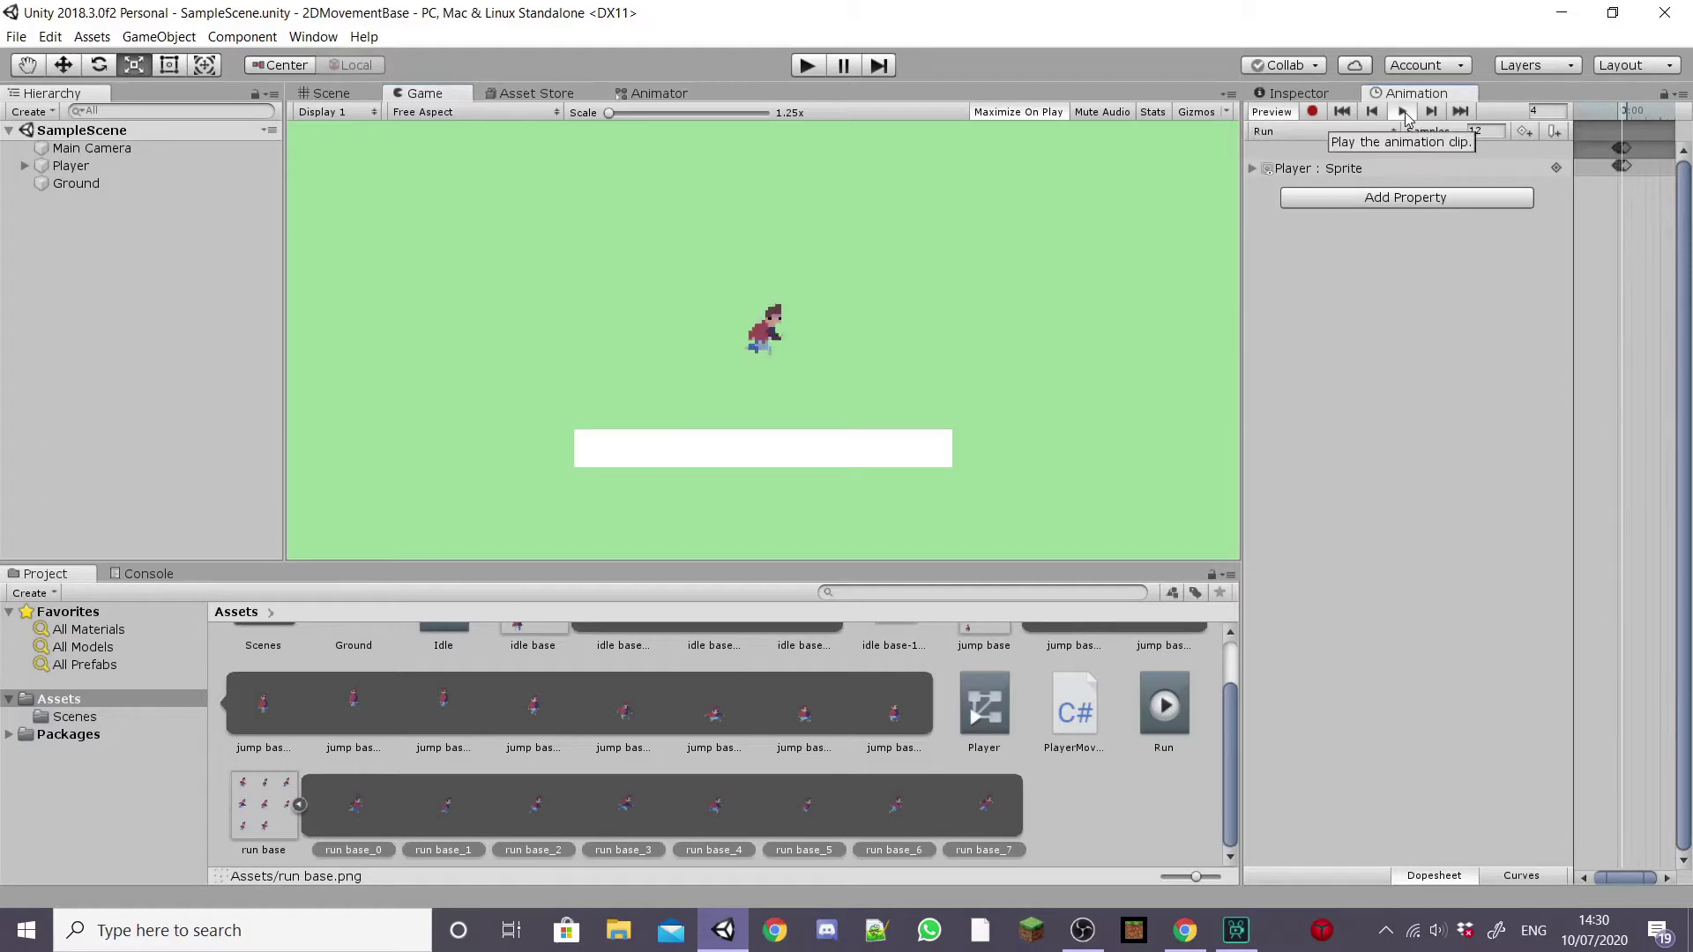
pyautogui.click(1403, 113)
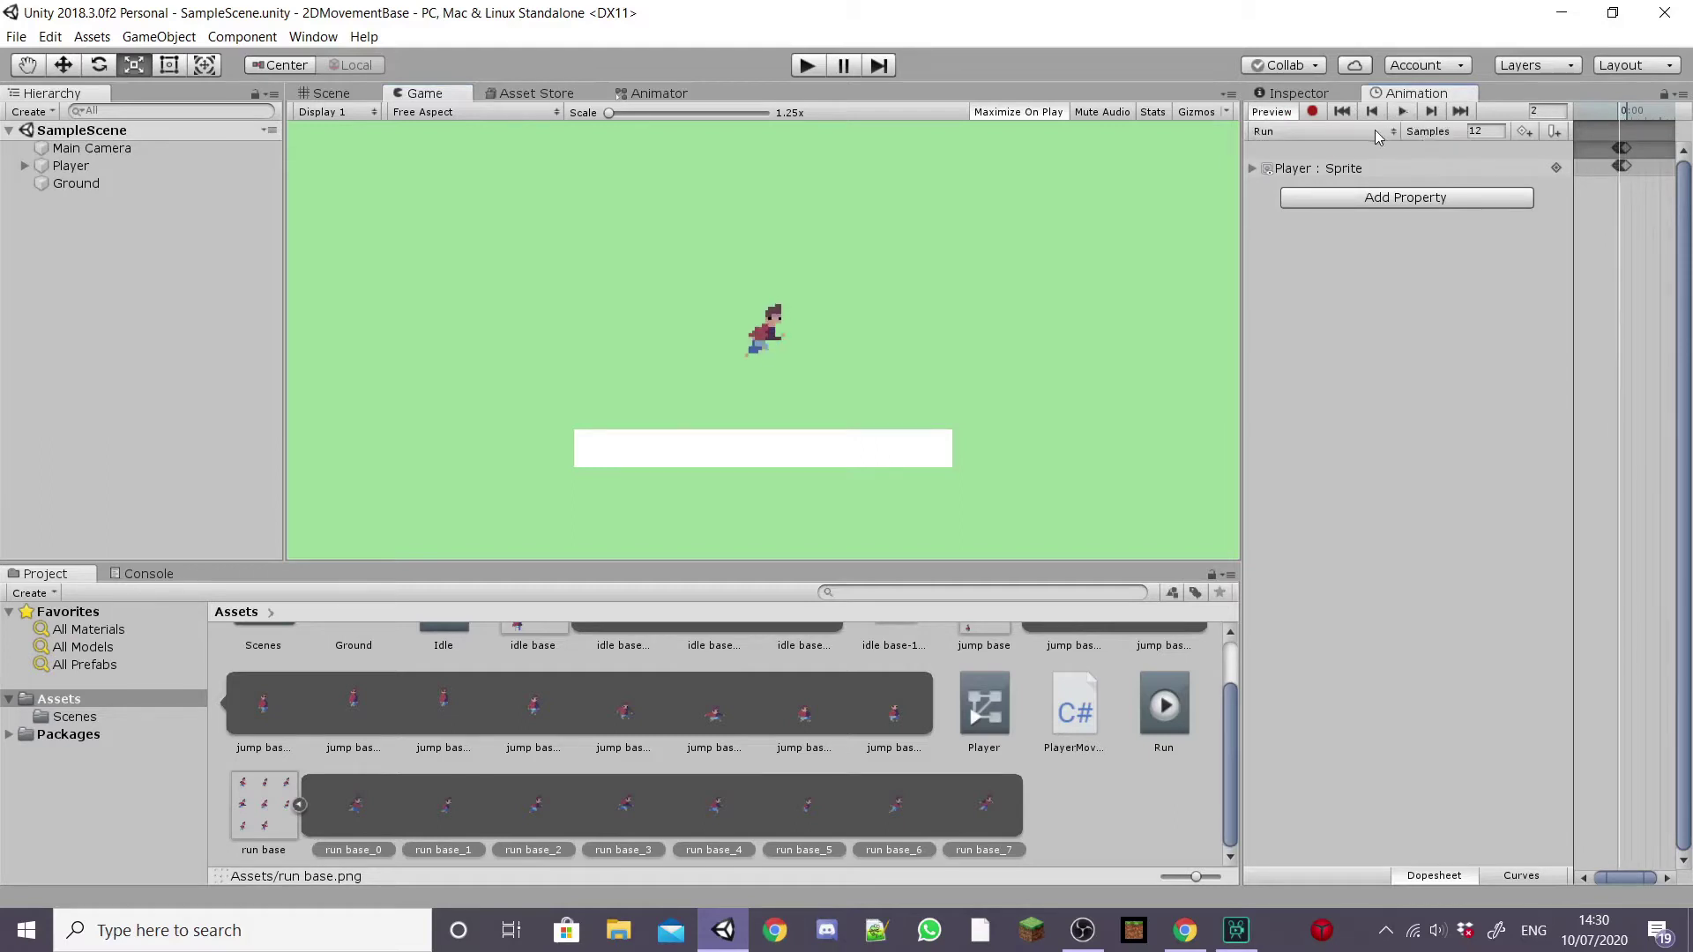
# Collapse the run base sprites and create a third Player animation clip named Jump.
pyautogui.click(299, 805)
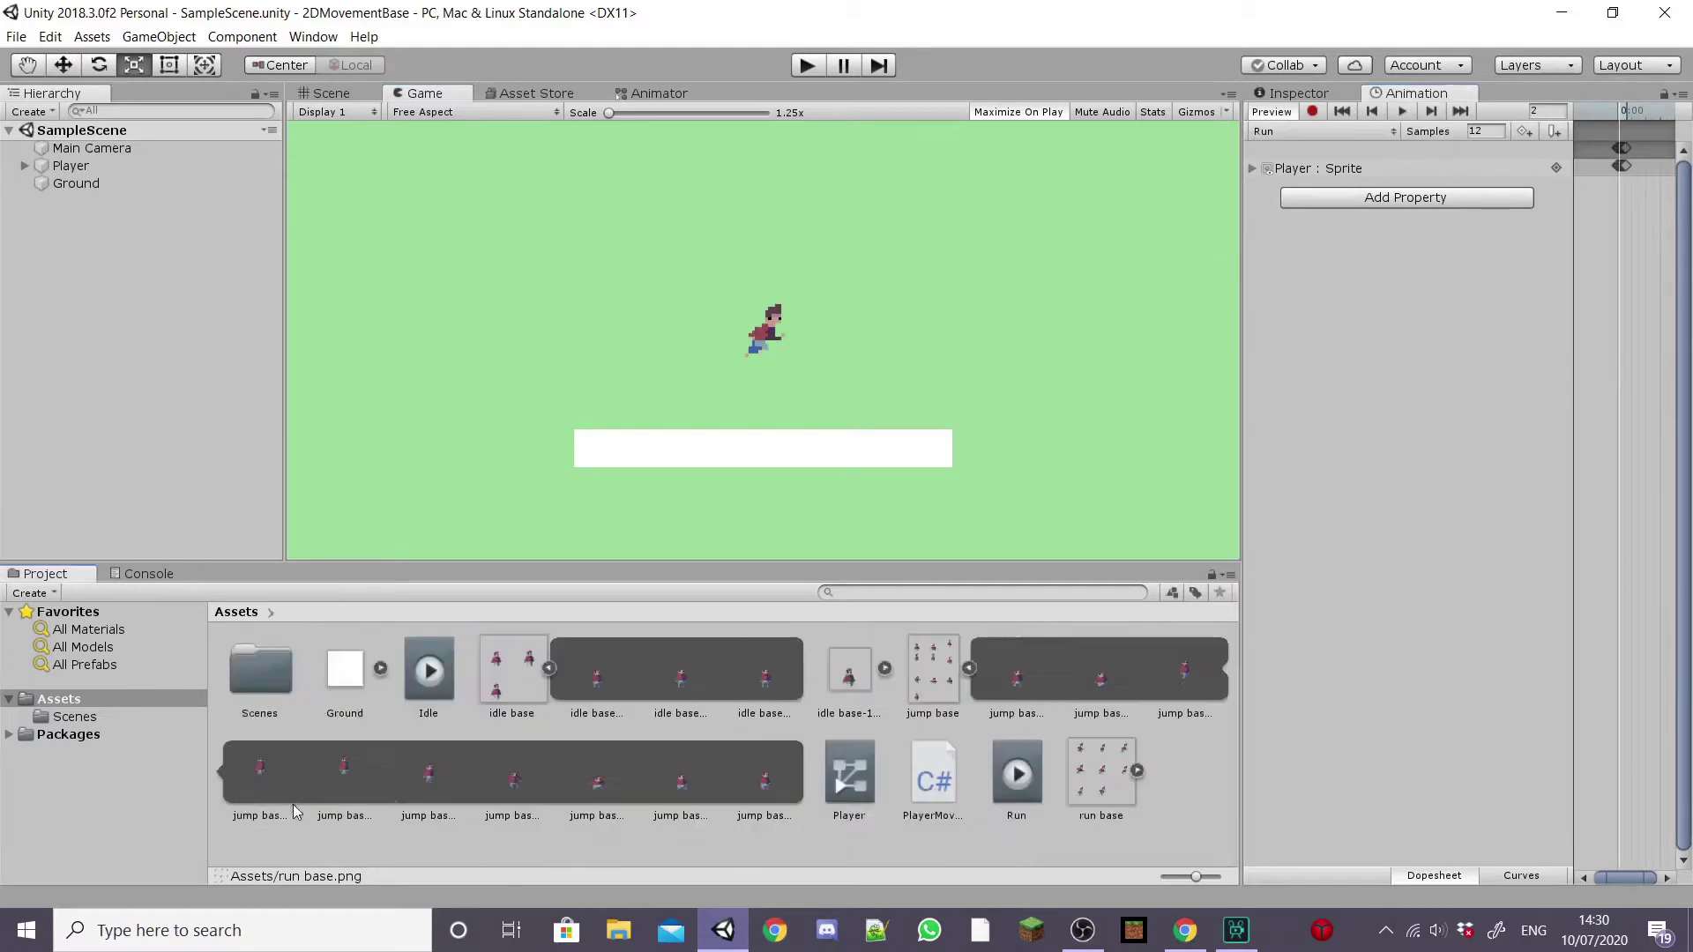
pyautogui.click(1323, 131)
pyautogui.click(1305, 199)
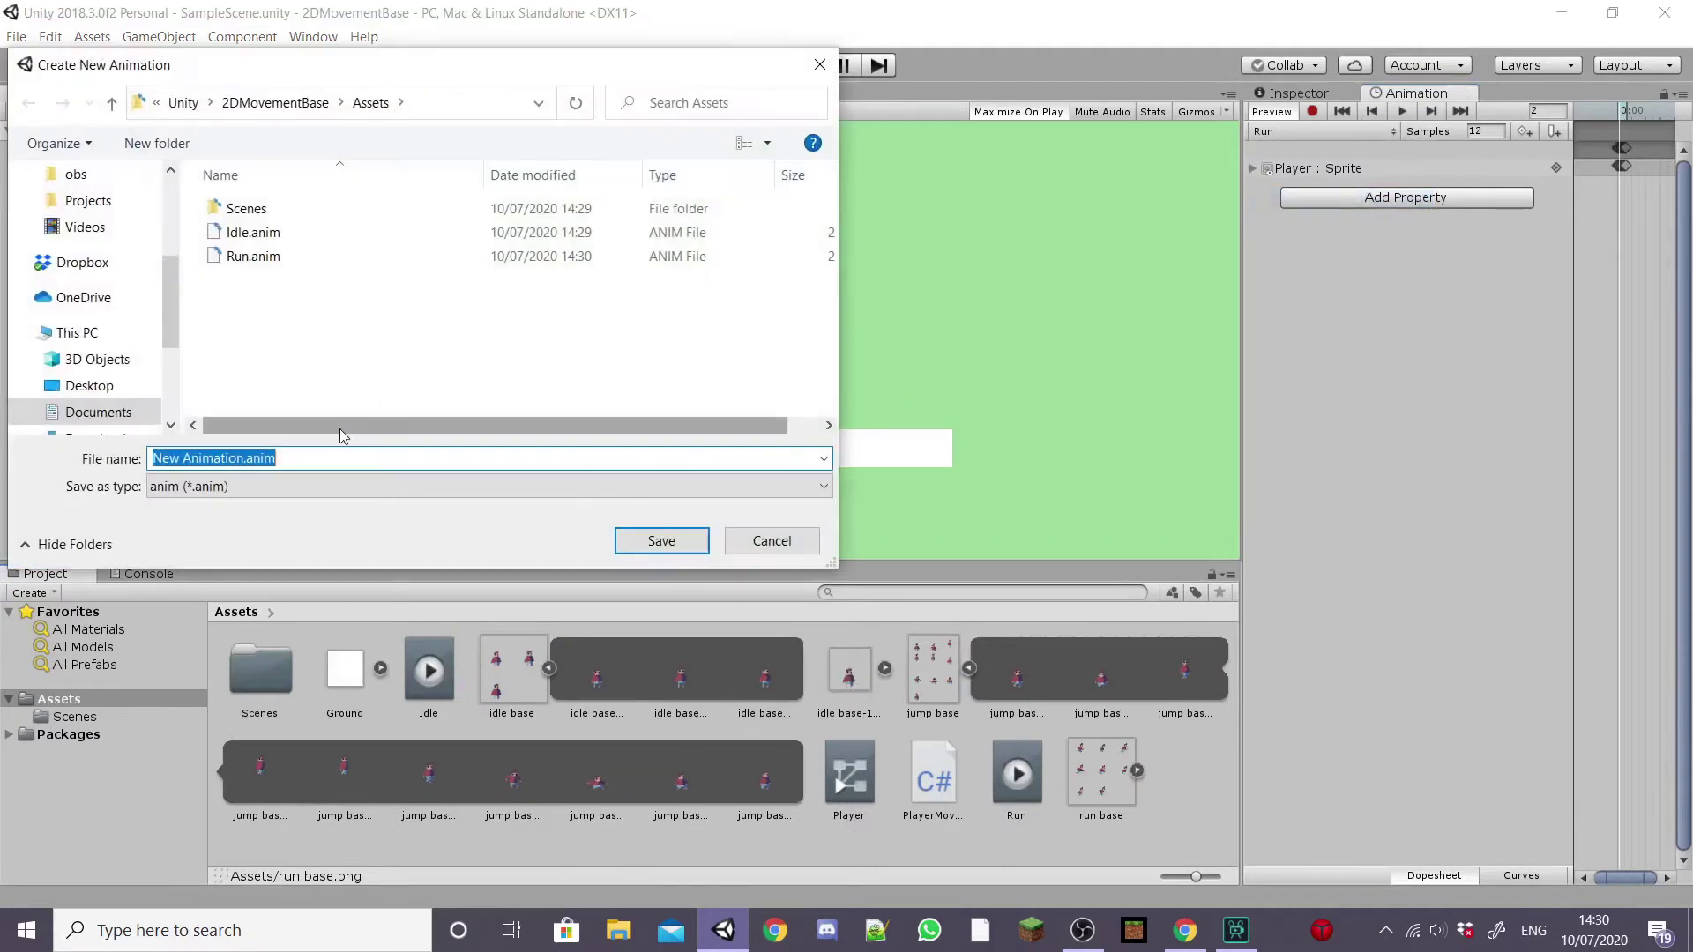
pyautogui.write('Jump')
pyautogui.press('Return')
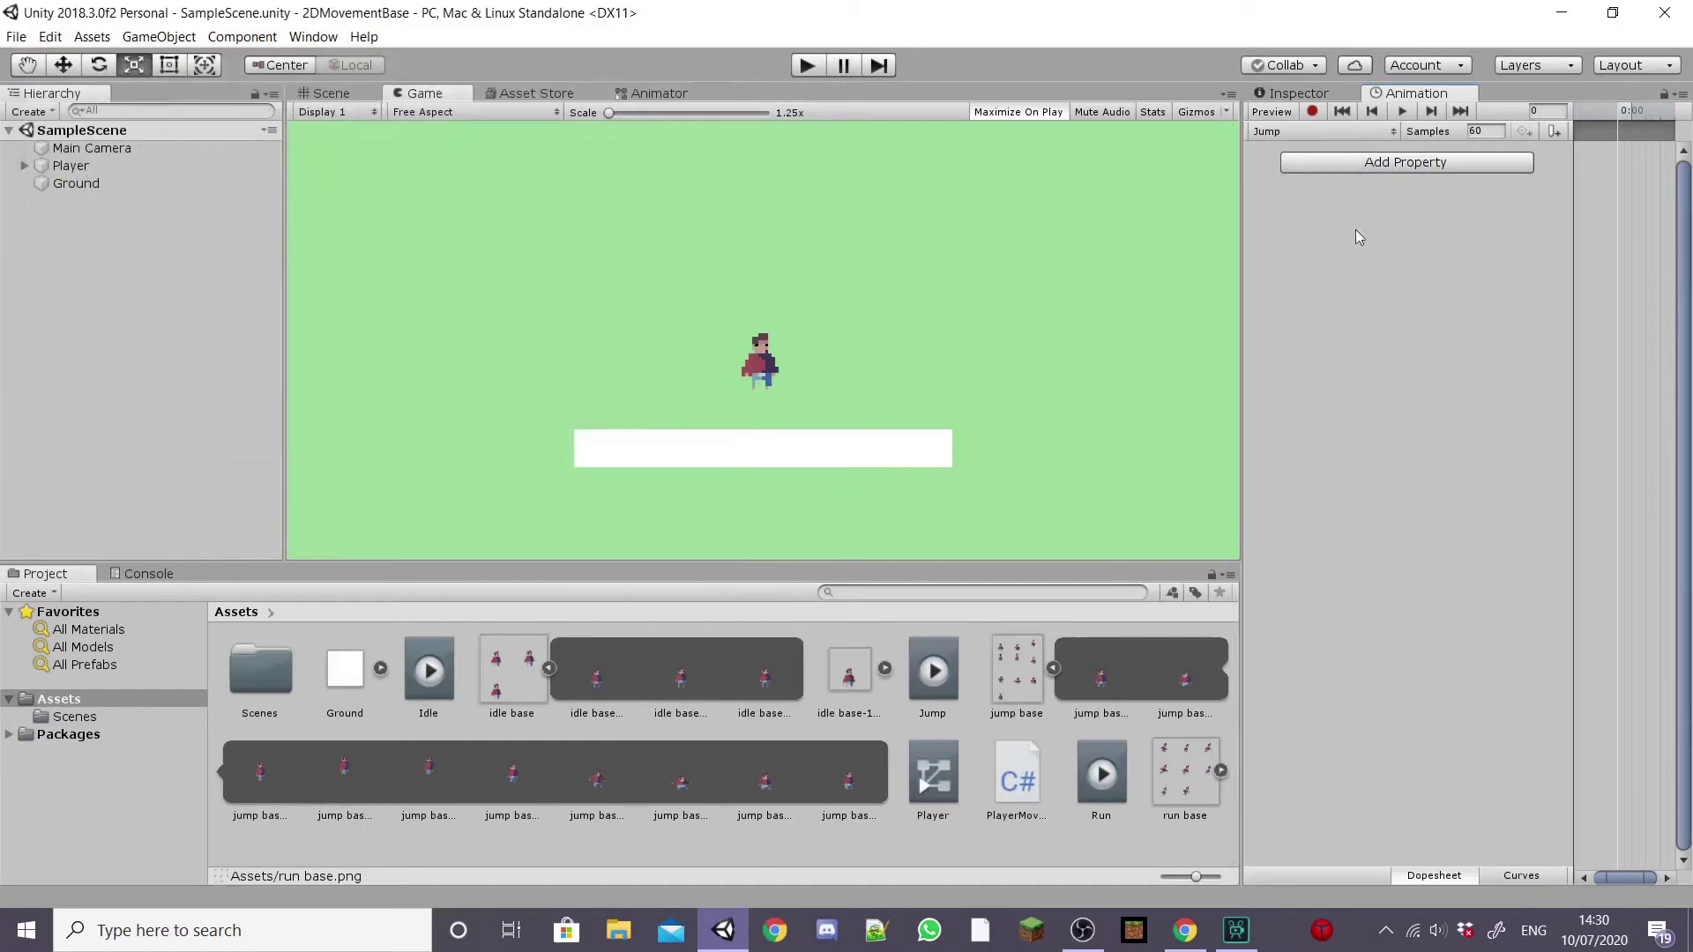
# Add all the jump base sprites as keyframes at the start of the Jump clip.
pyautogui.click(1098, 676)
pyautogui.keyDown('shift'); pyautogui.click(848, 772); pyautogui.keyUp('shift')
pyautogui.moveTo(1101, 676); pyautogui.dragTo(1622, 159)
# Set the Jump clip's Samples to 12 and preview the animation.
pyautogui.click(1486, 130)
pyautogui.write('12')
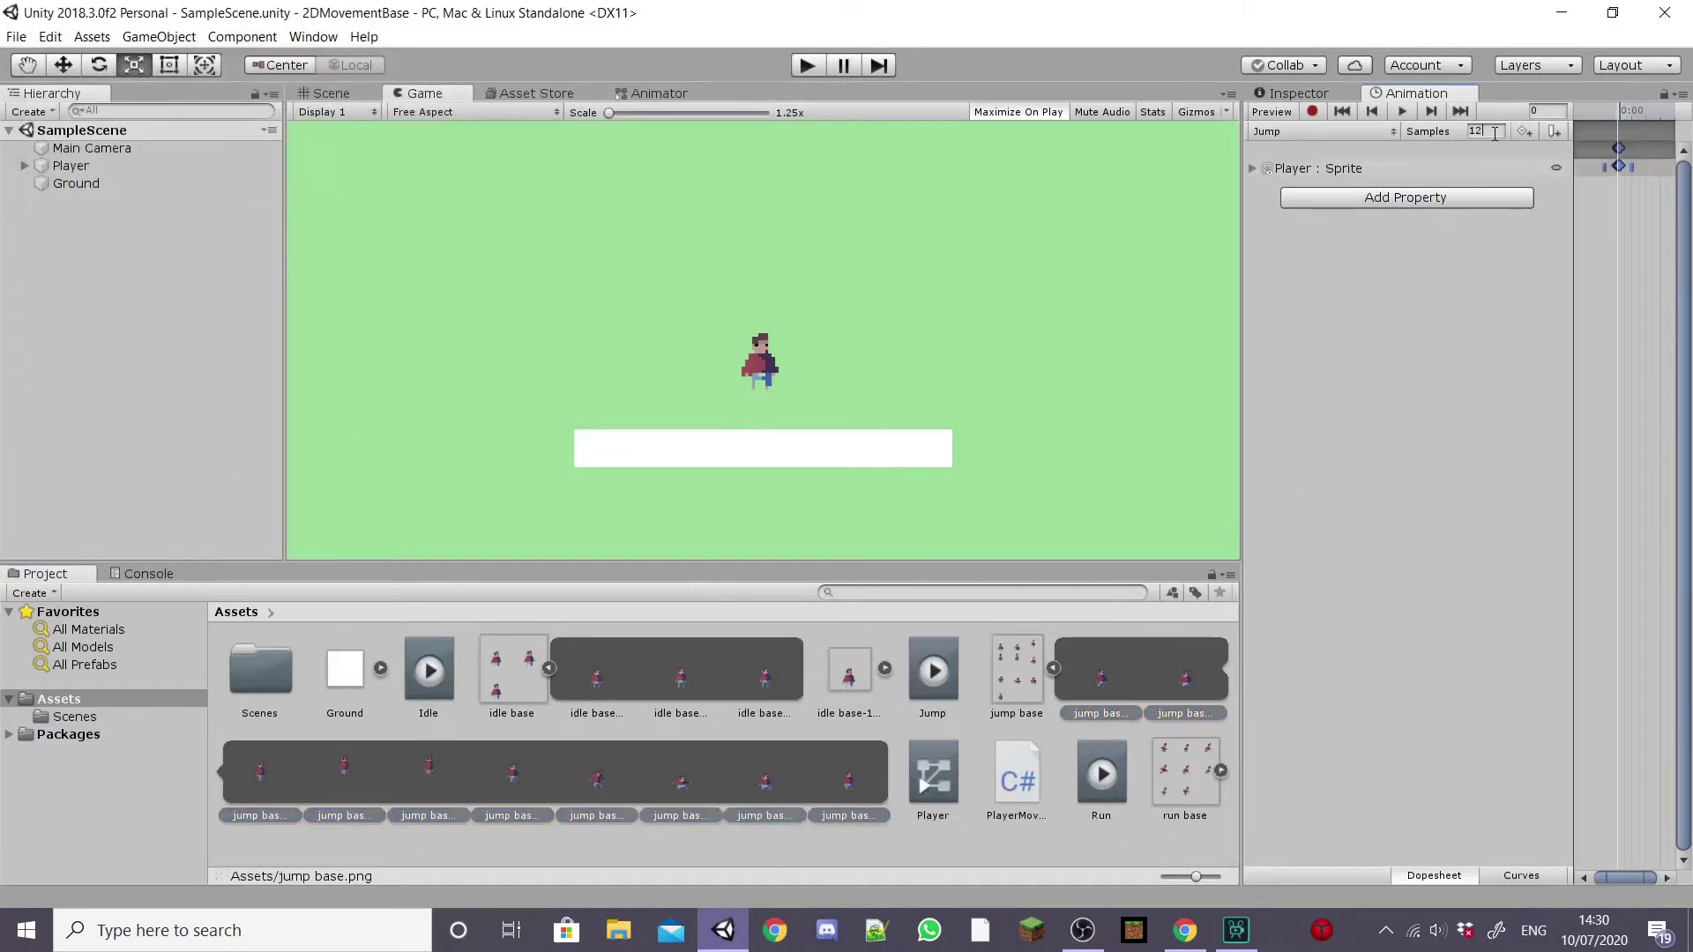
pyautogui.press('Return')
pyautogui.click(1399, 112)
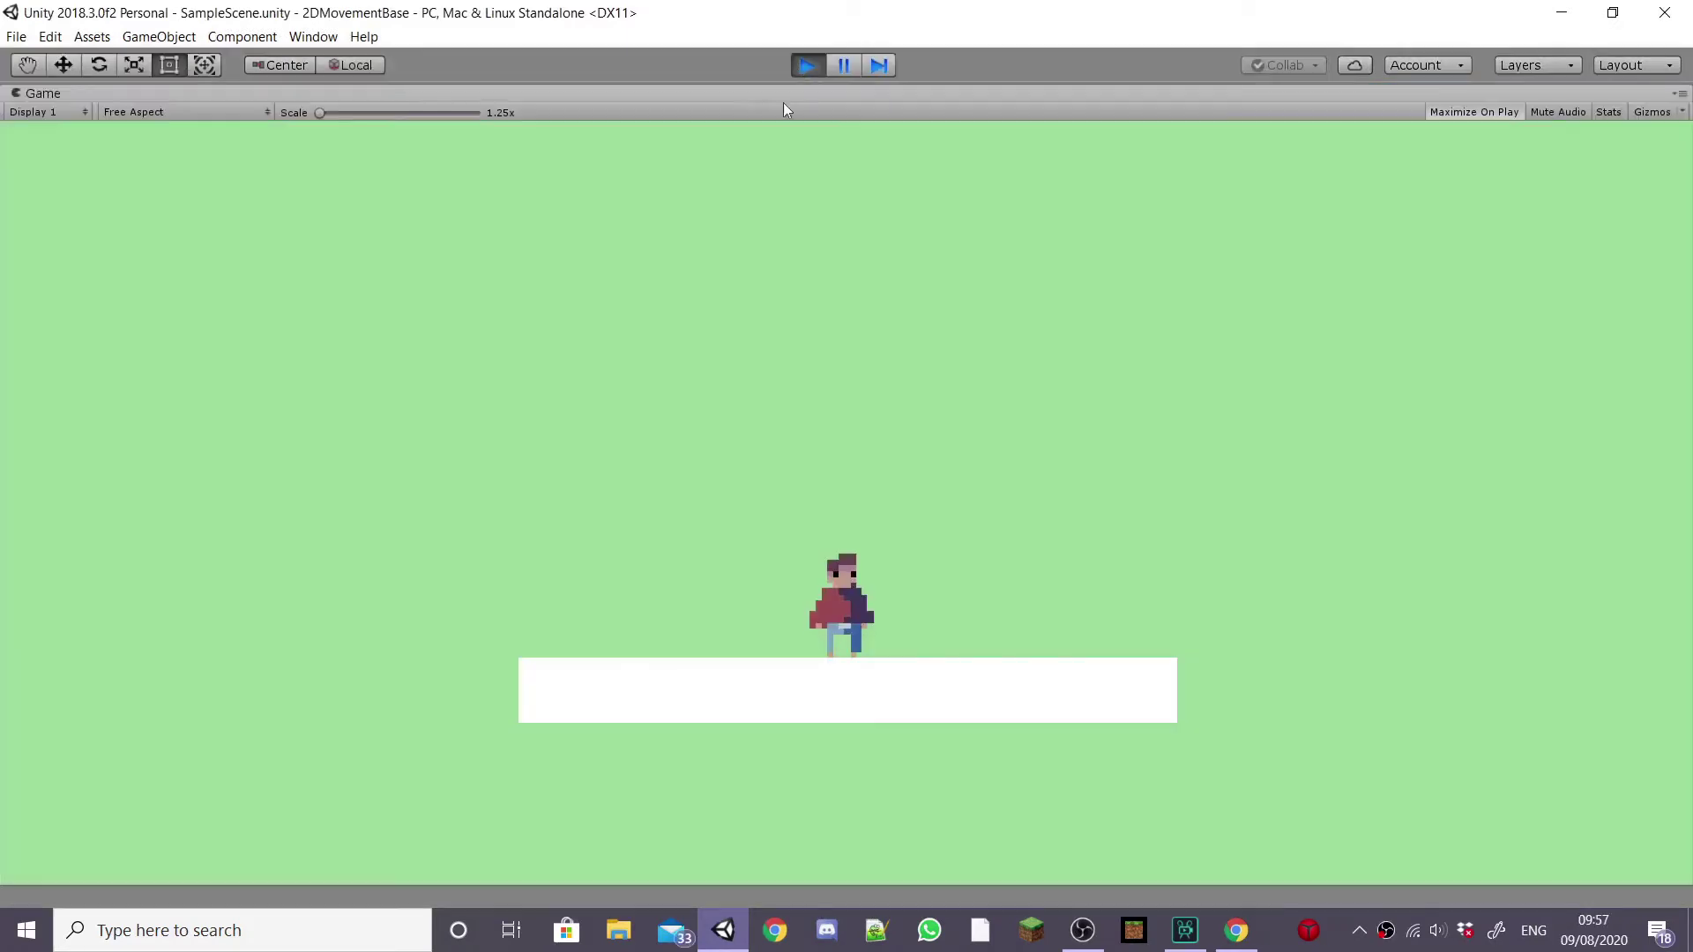
# Test the Player's sideways movement and jump in Play mode, and stop the game.
pyautogui.press('a')
pyautogui.press('d')
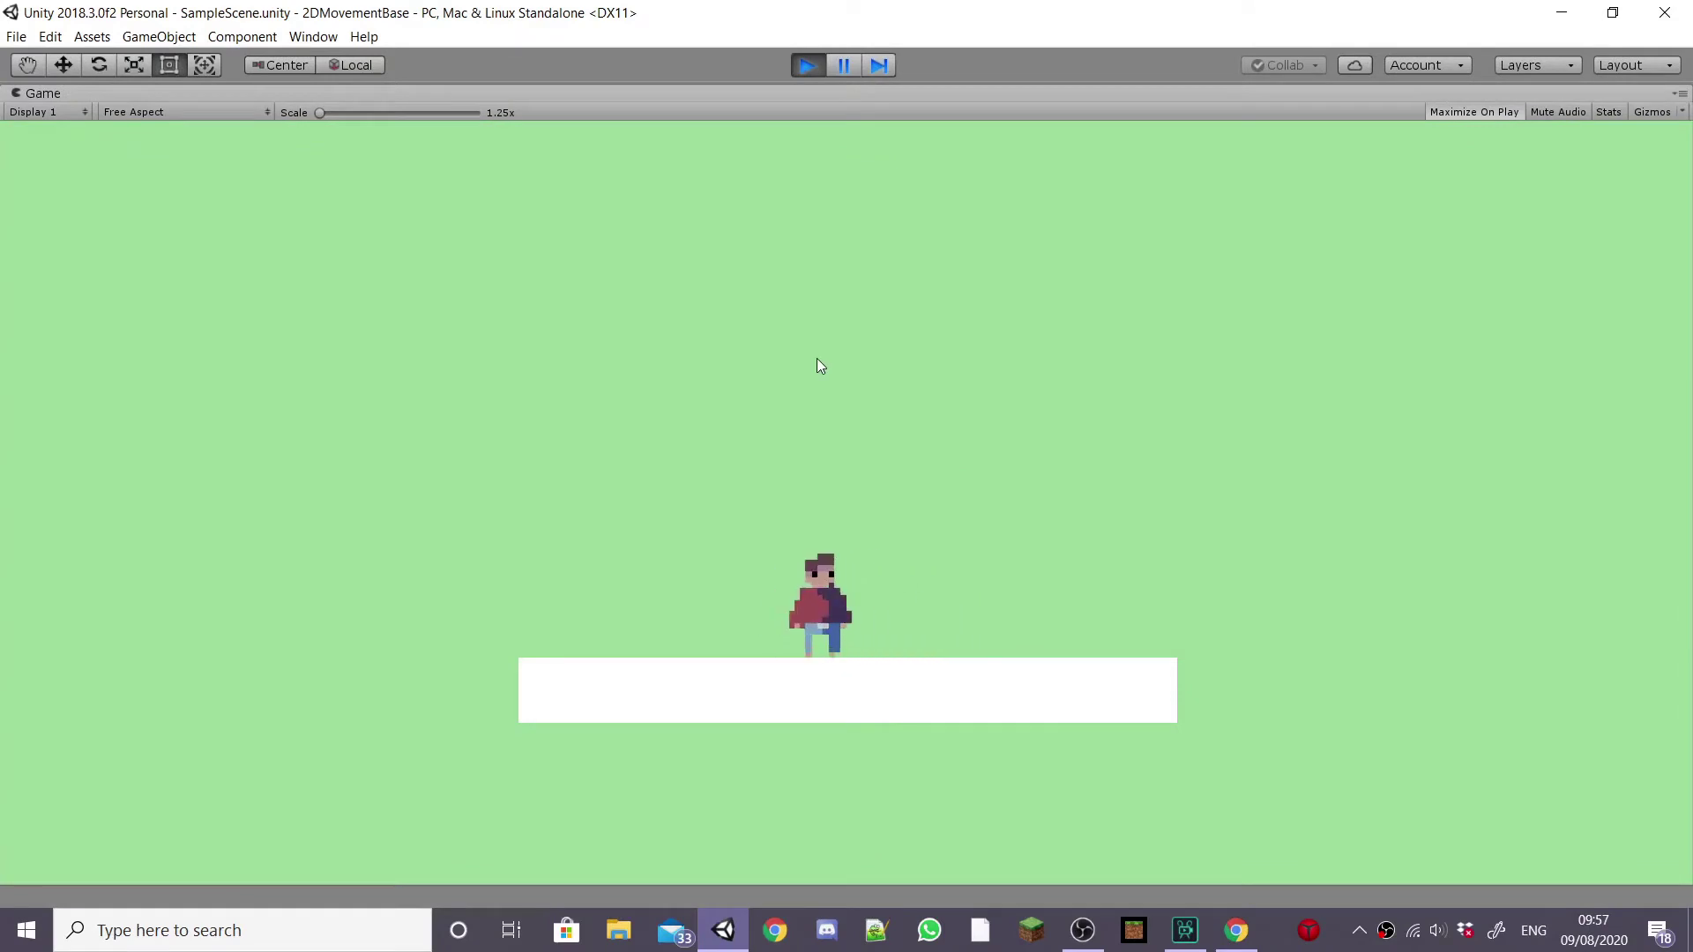
pyautogui.press('a')
pyautogui.press('d')
pyautogui.press('space')
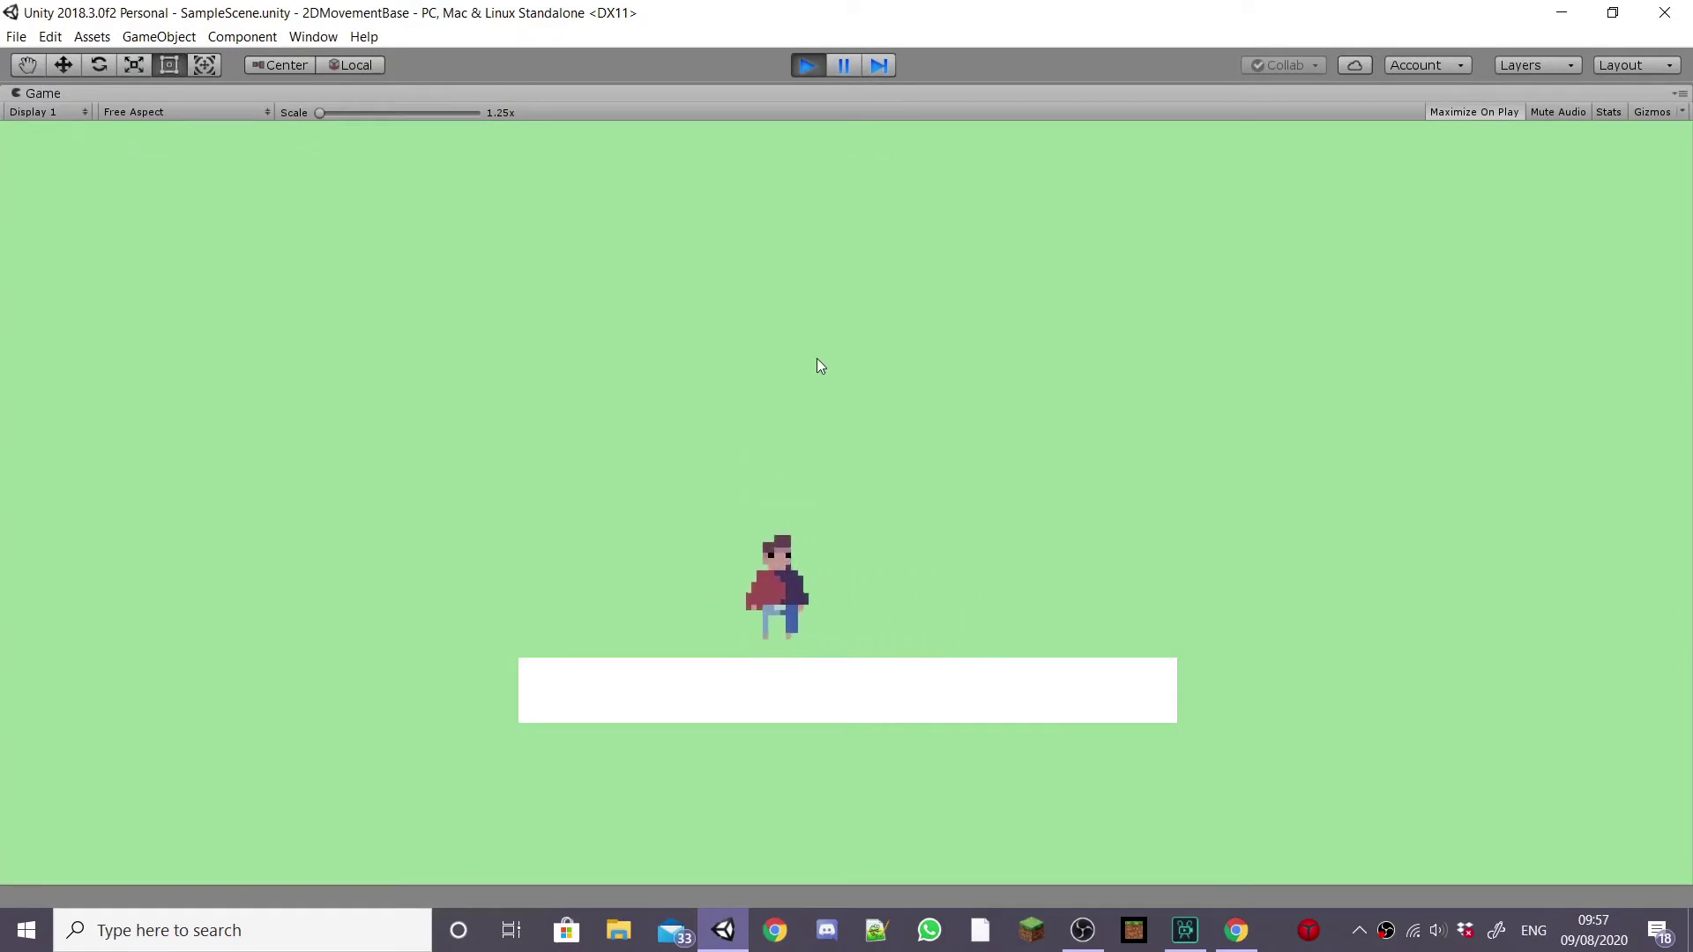
pyautogui.click(804, 67)
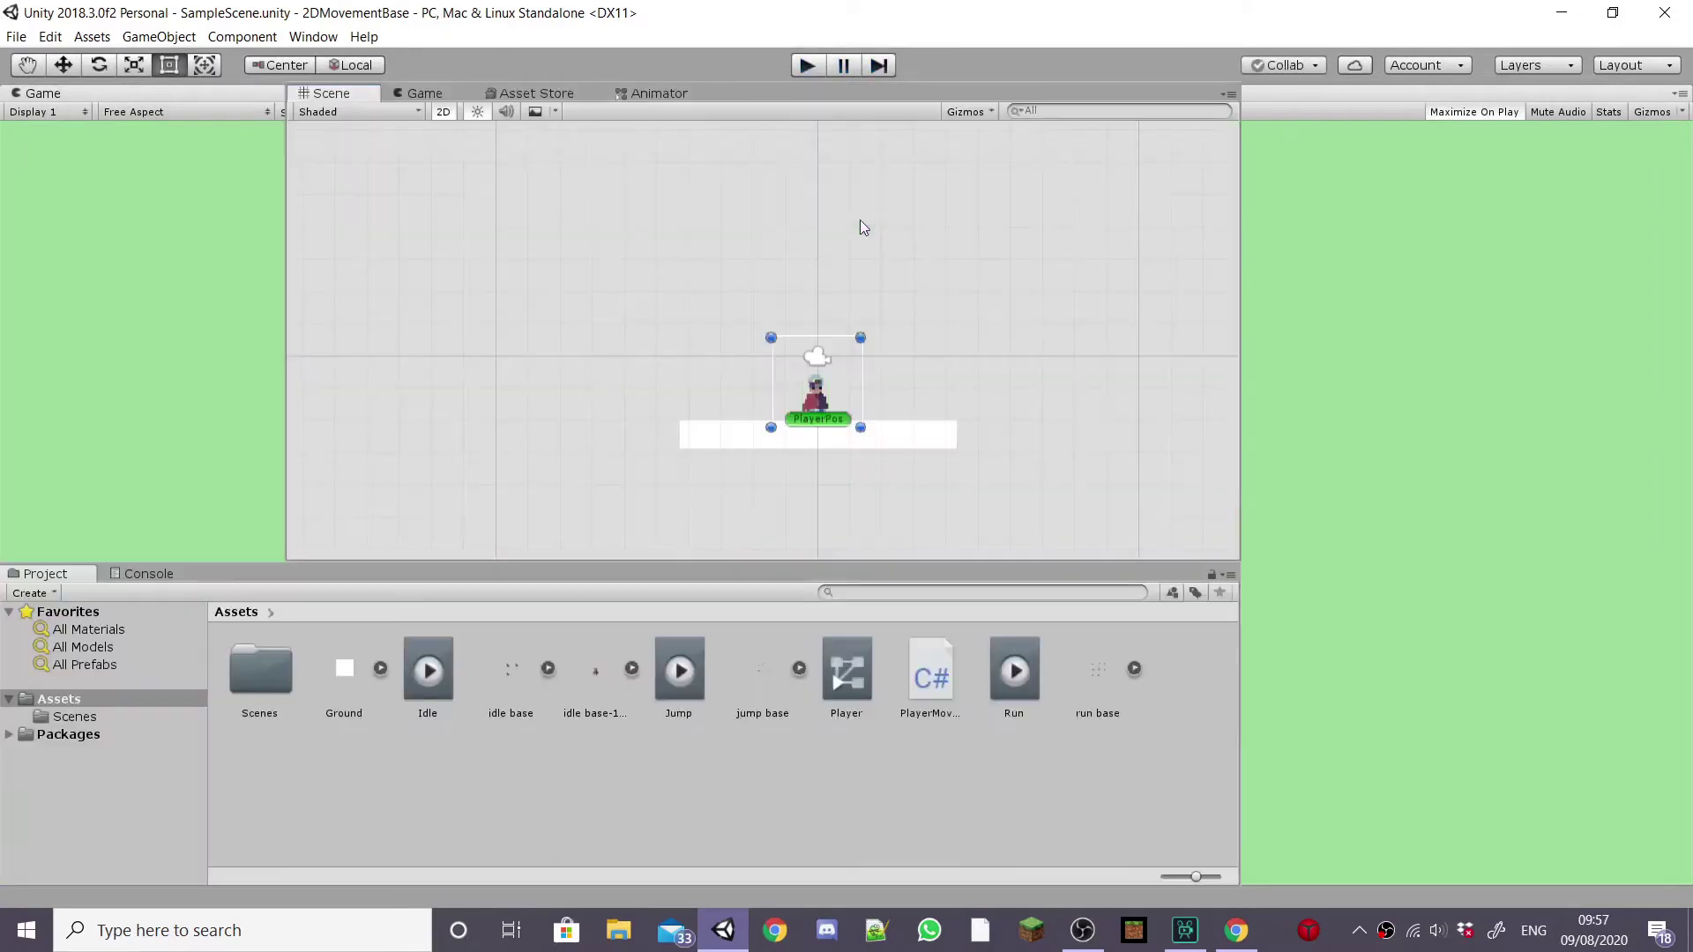
# Show the Player's state graph in the Animator, close the Animation window and move the Run state sideways, away from beneath Idle.
pyautogui.click(652, 94)
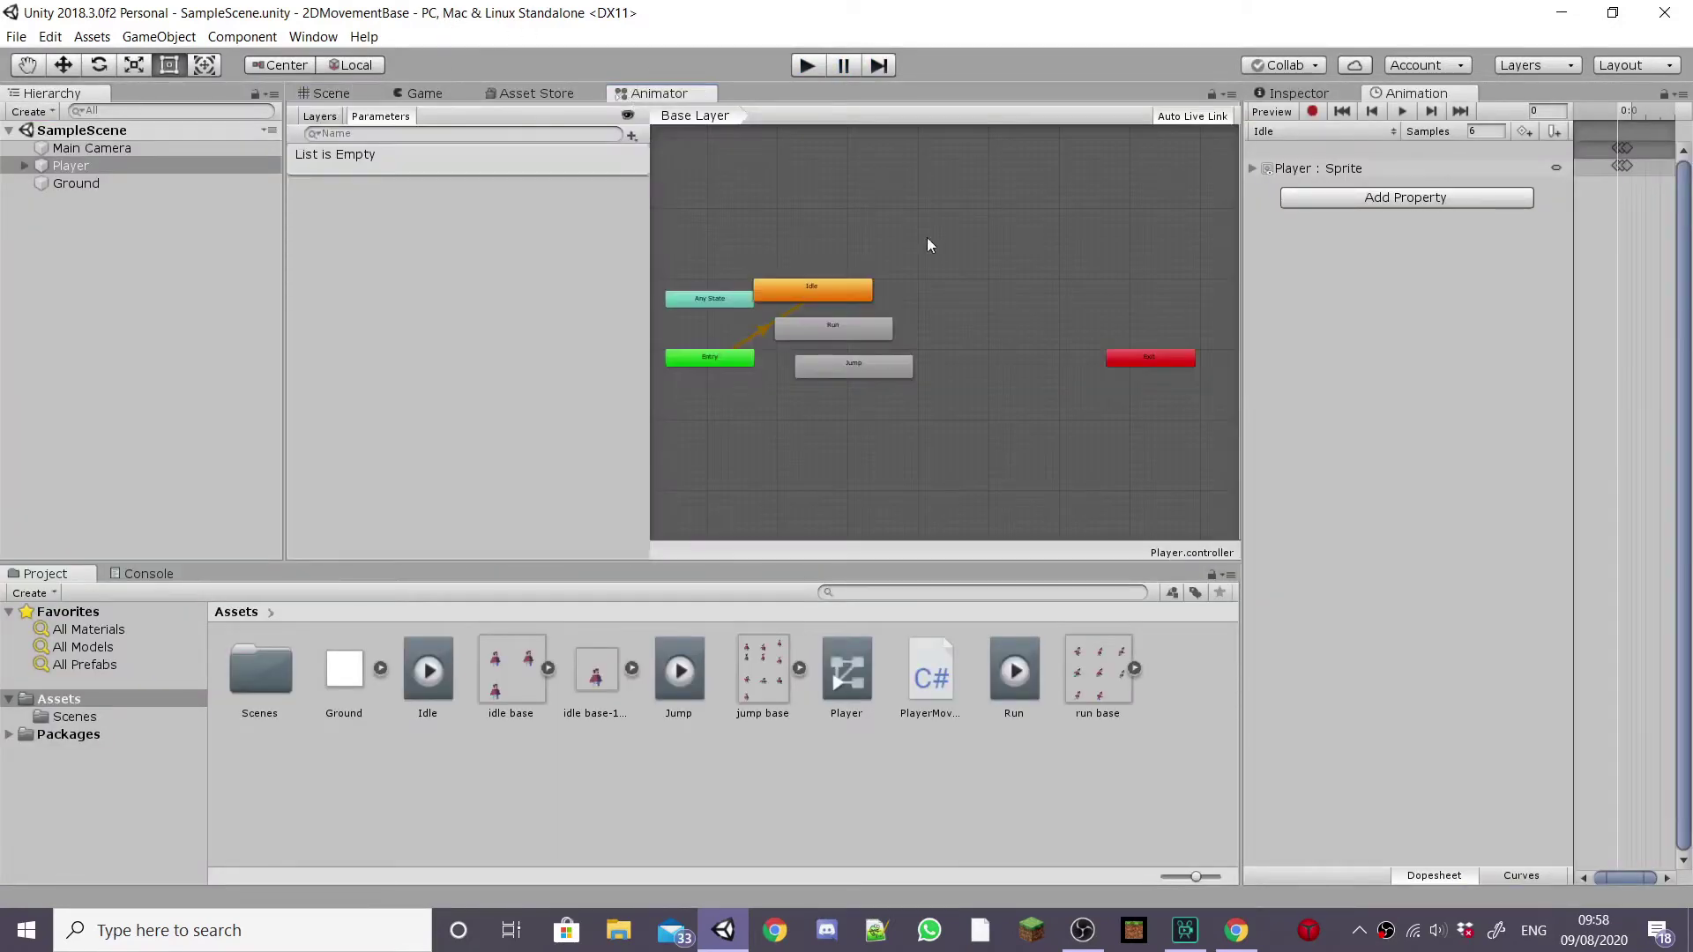
pyautogui.click(1469, 94)
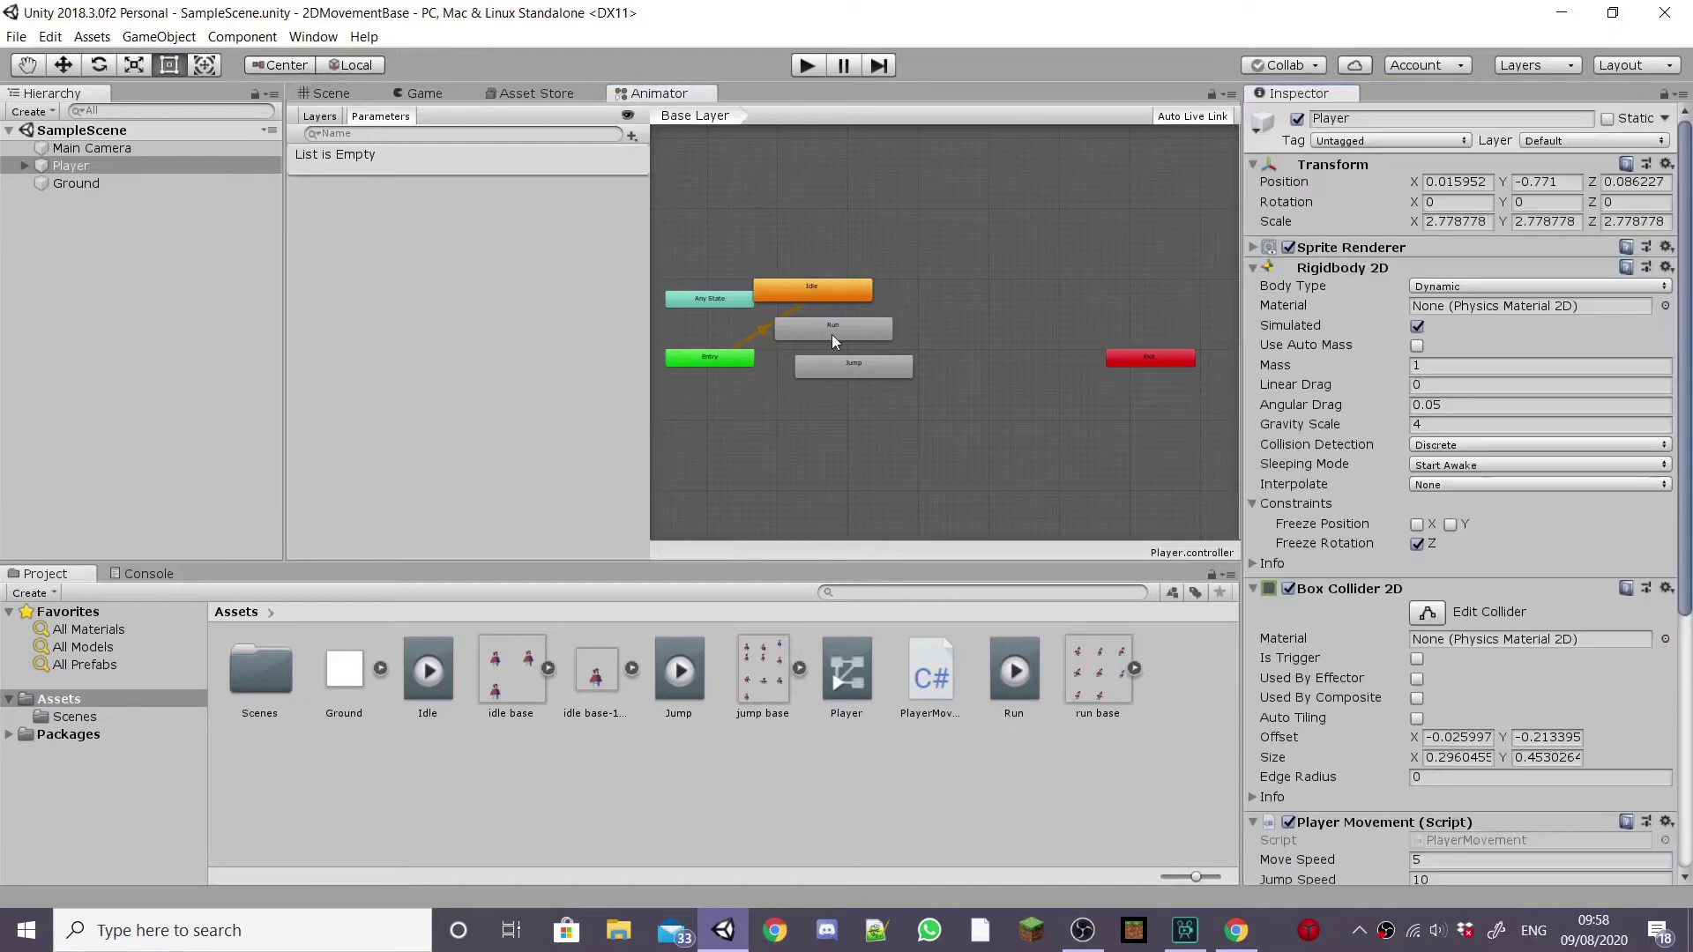
pyautogui.scroll(2, 832, 335)
pyautogui.scroll(2, 832, 335)
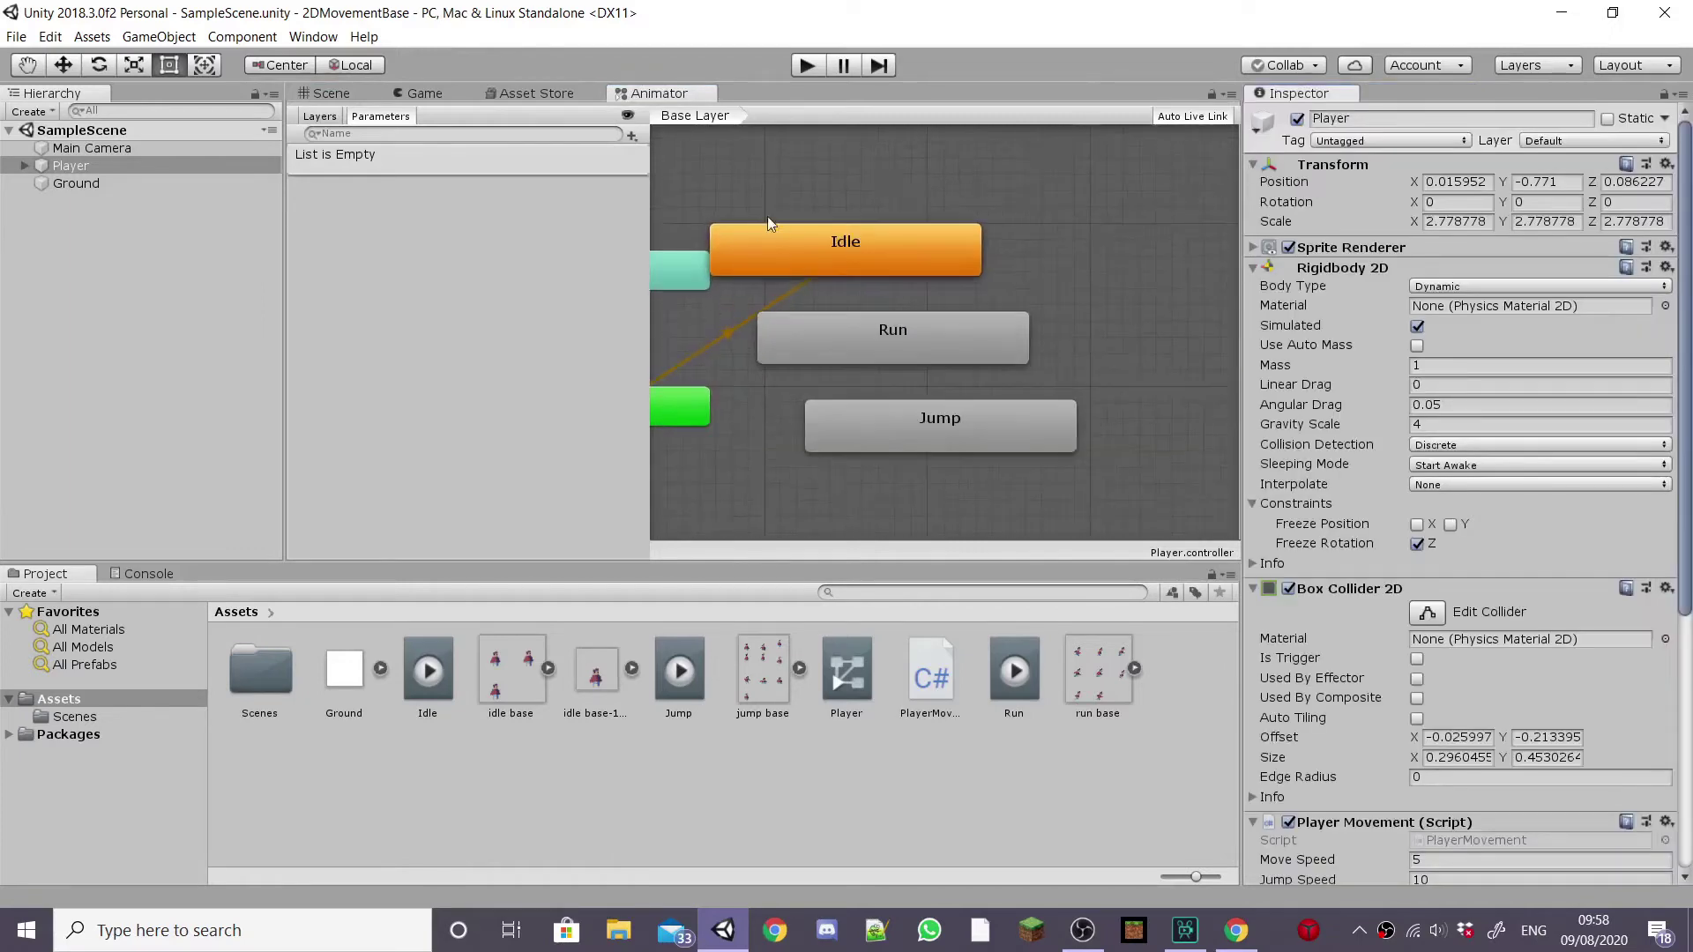
pyautogui.click(1092, 203)
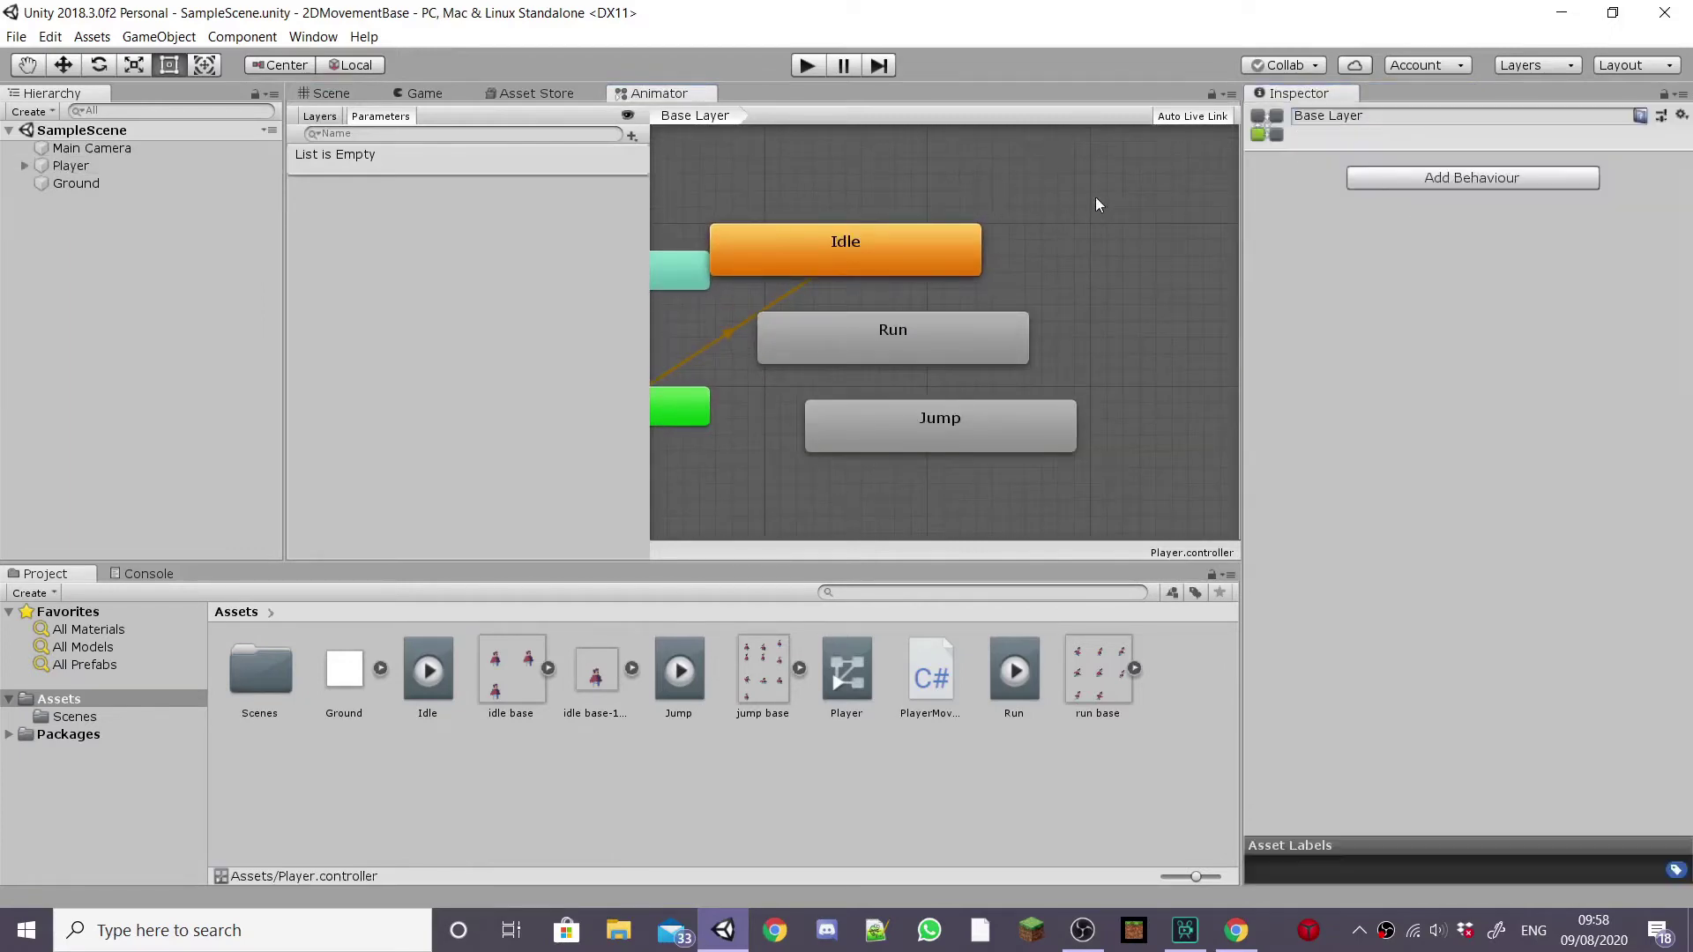
pyautogui.click(845, 262)
pyautogui.moveTo(905, 342); pyautogui.dragTo(1096, 345)
# Create transitions in both directions between the Idle and Run states.
pyautogui.scroll(-2, 946, 278)
pyautogui.rightClick(883, 245)
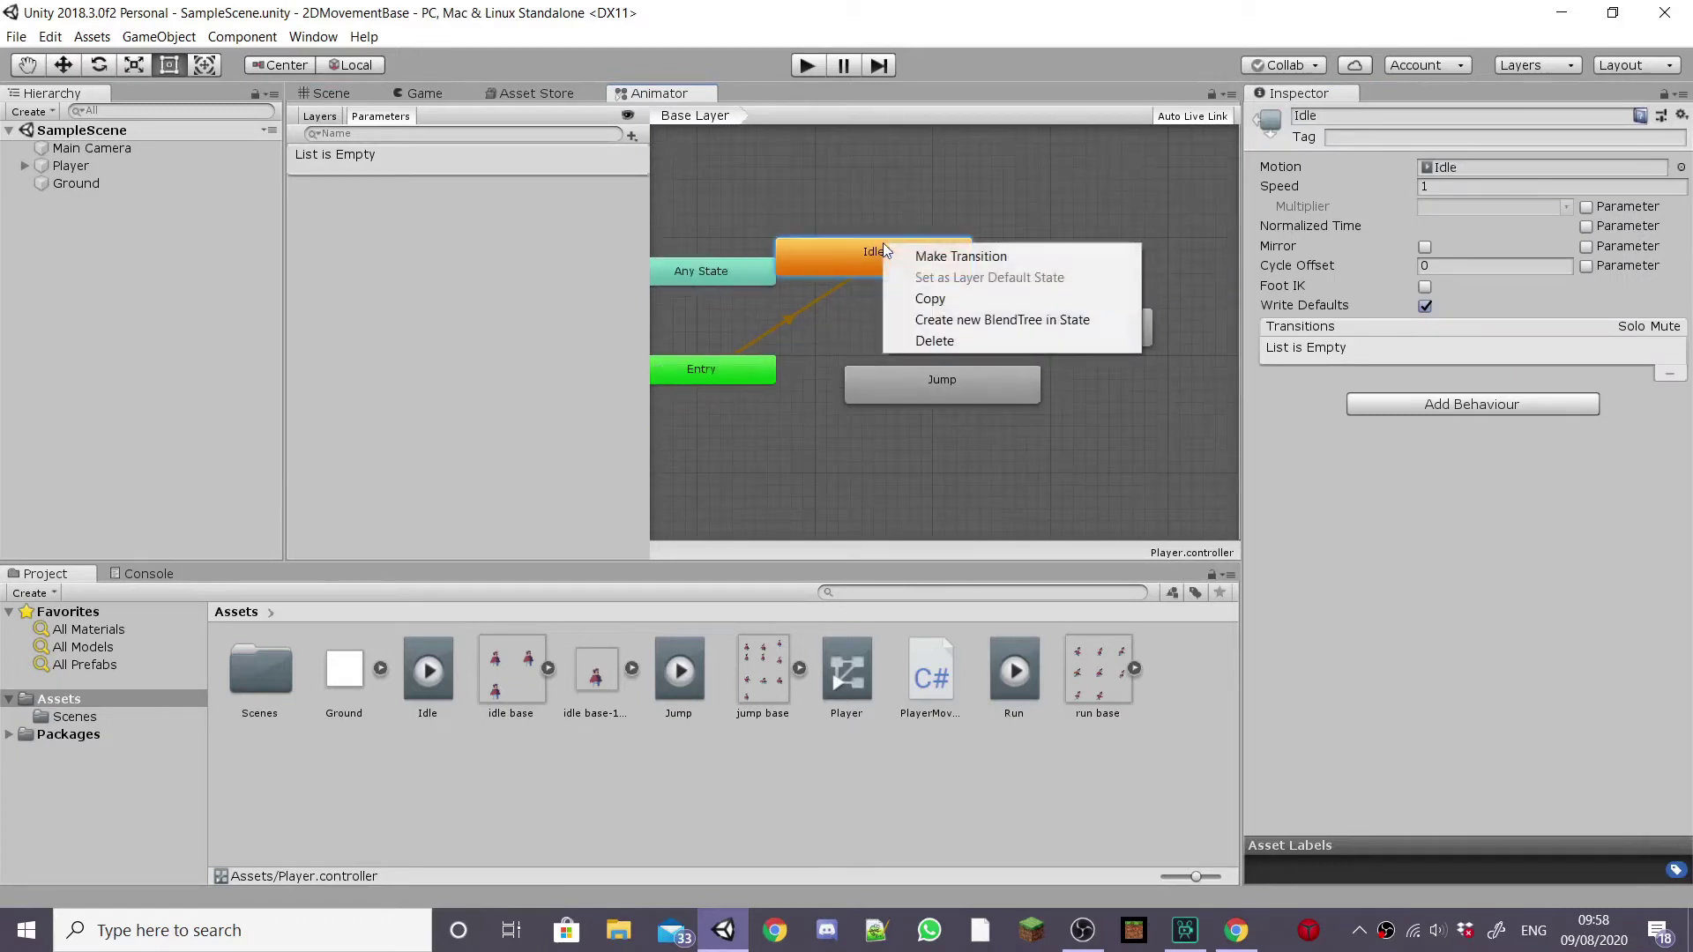
pyautogui.click(961, 256)
pyautogui.click(1014, 319)
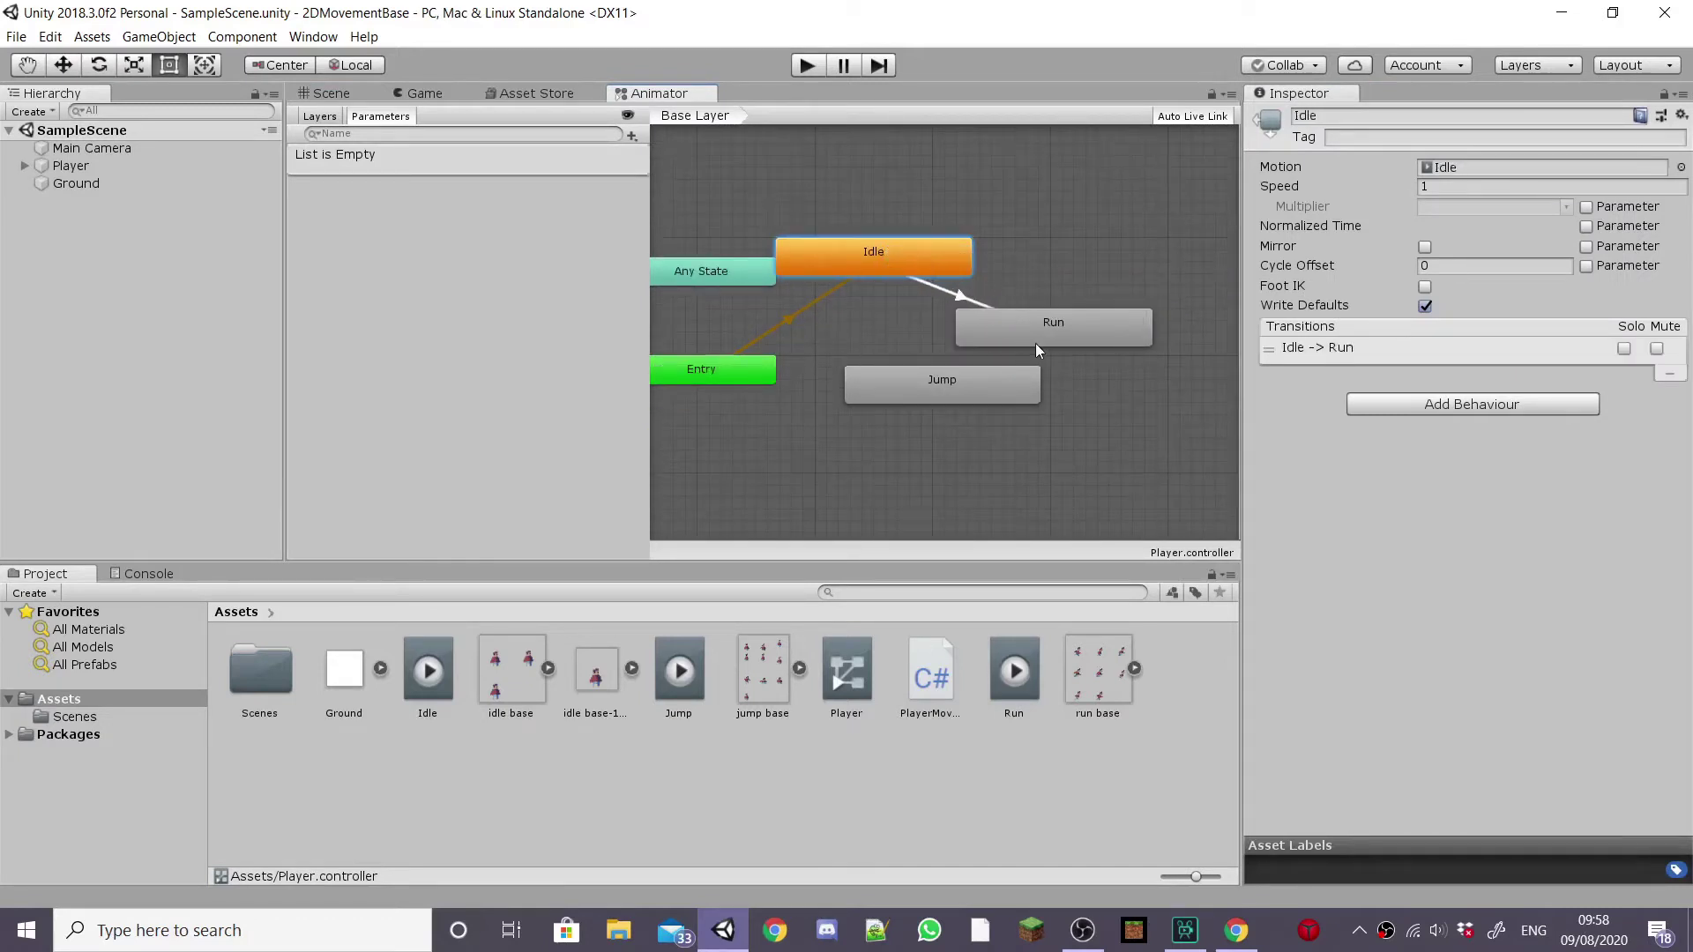
pyautogui.rightClick(1025, 325)
pyautogui.click(1096, 332)
pyautogui.click(924, 247)
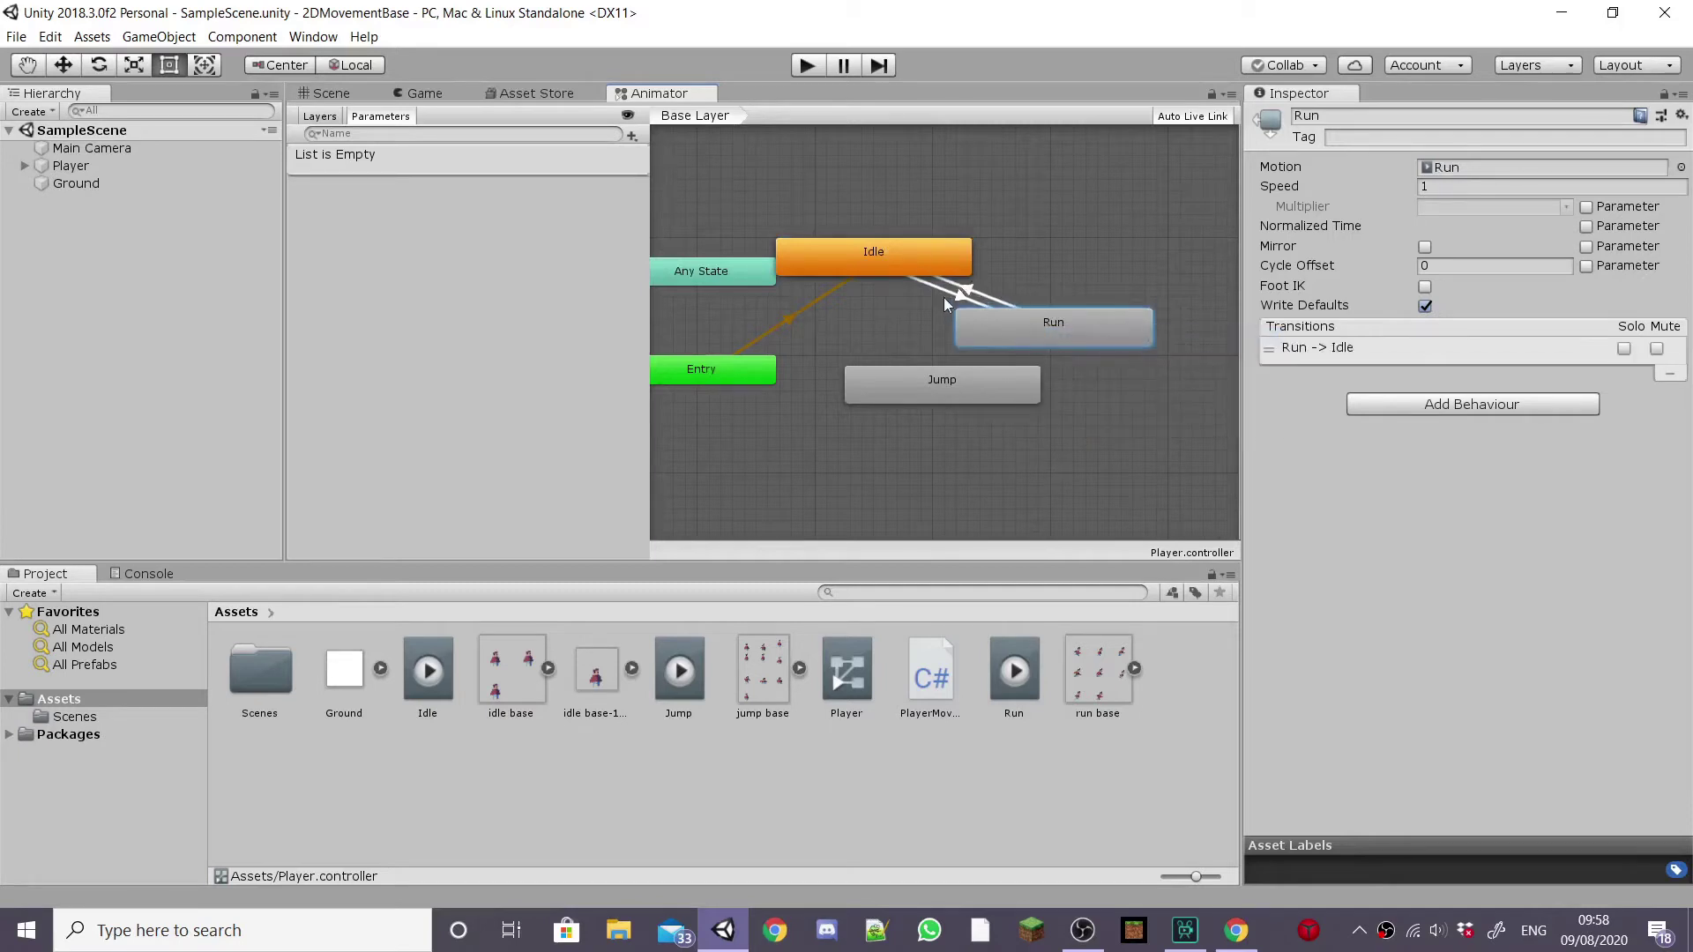
# Turn off Has Exit Time for the Idle to Run transition and set its Transition Duration to 0.
pyautogui.click(961, 297)
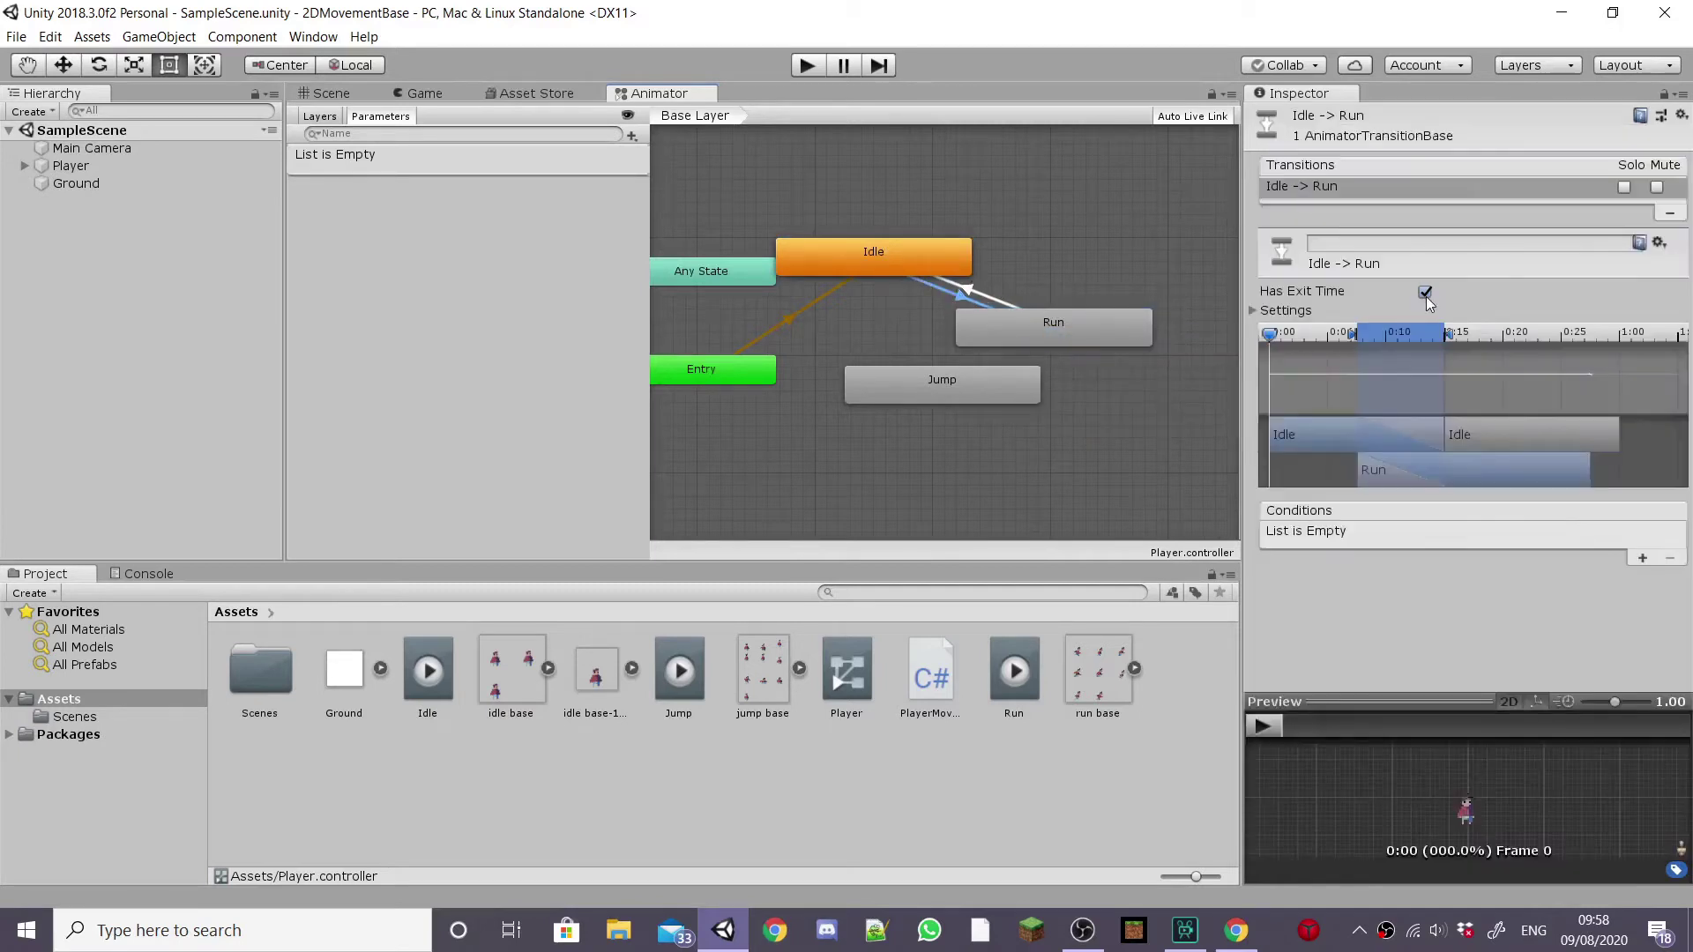
pyautogui.click(1425, 292)
pyautogui.click(1286, 310)
pyautogui.click(1426, 372)
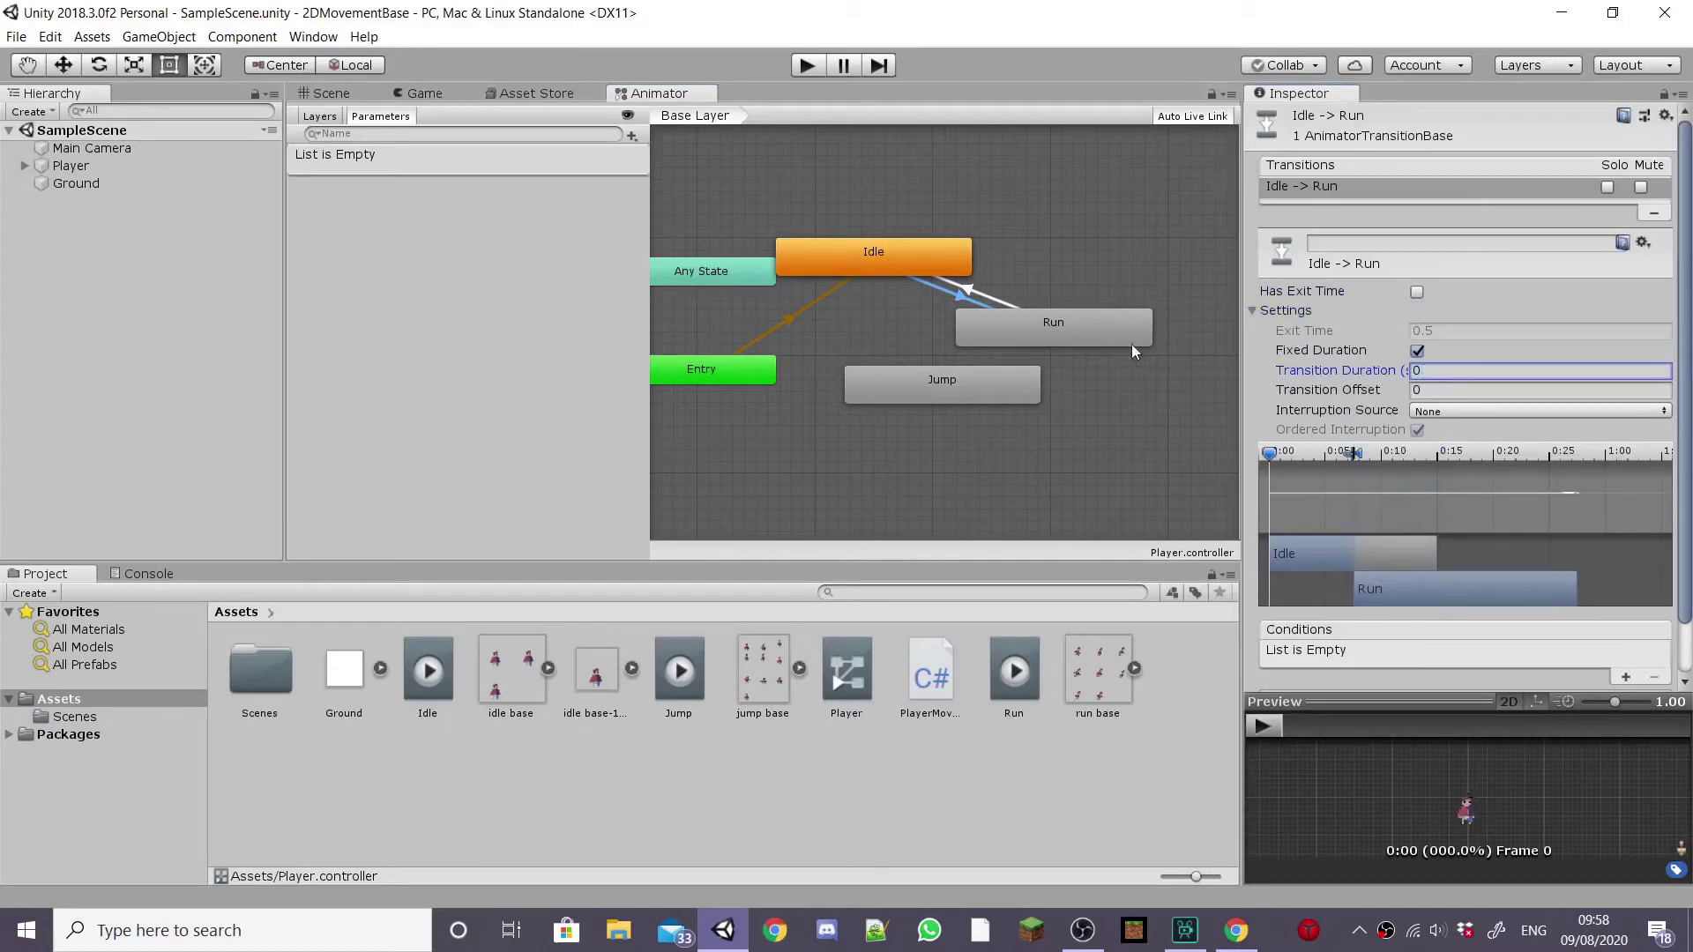
# Turn off Has Exit Time for the Run to Idle transition and set its Transition Duration to 0.
pyautogui.click(985, 298)
pyautogui.click(1417, 292)
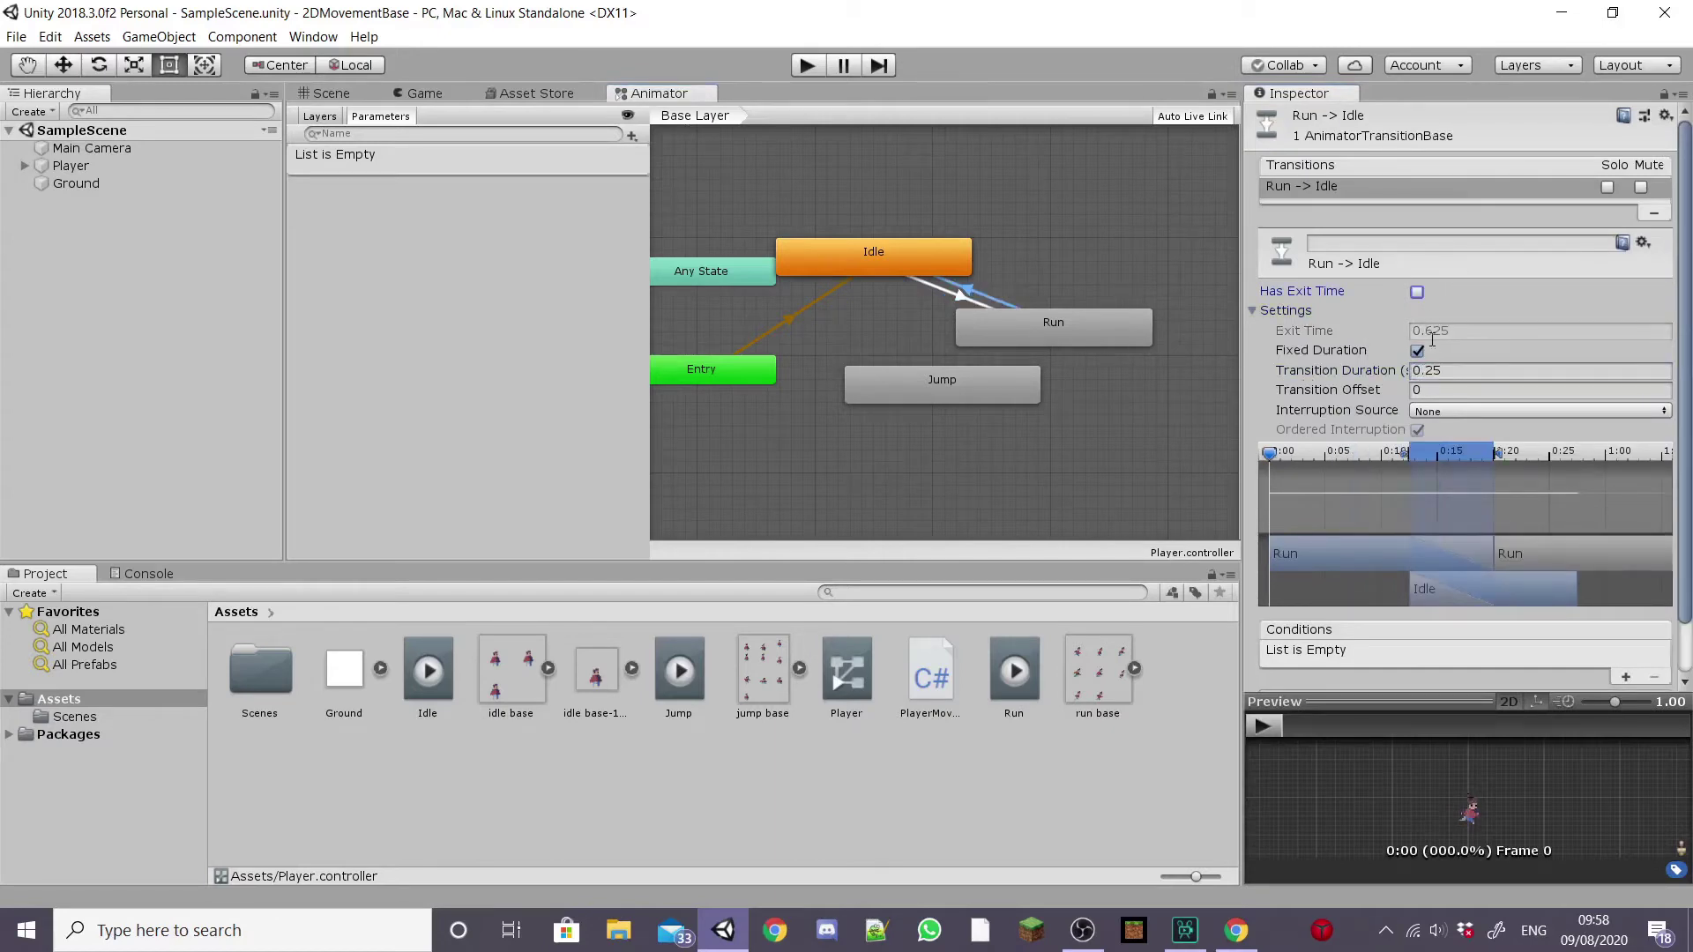
pyautogui.click(1446, 371)
pyautogui.write('0')
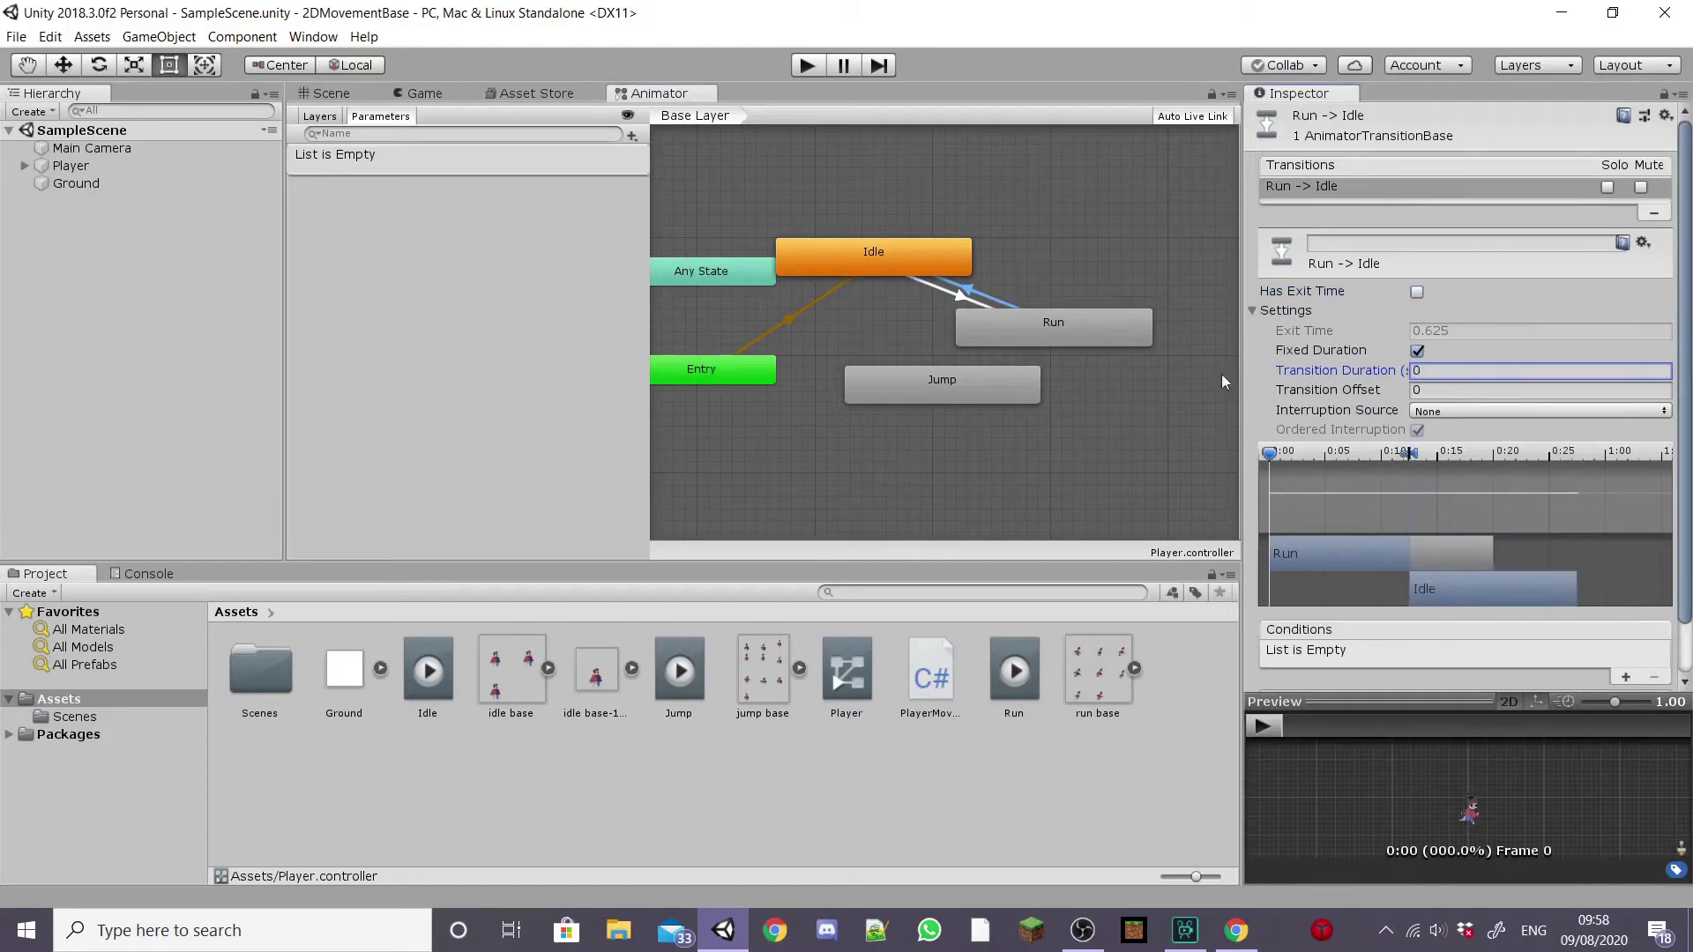
# Add a Bool parameter named isMoving to the Player's animator controller.
pyautogui.click(960, 298)
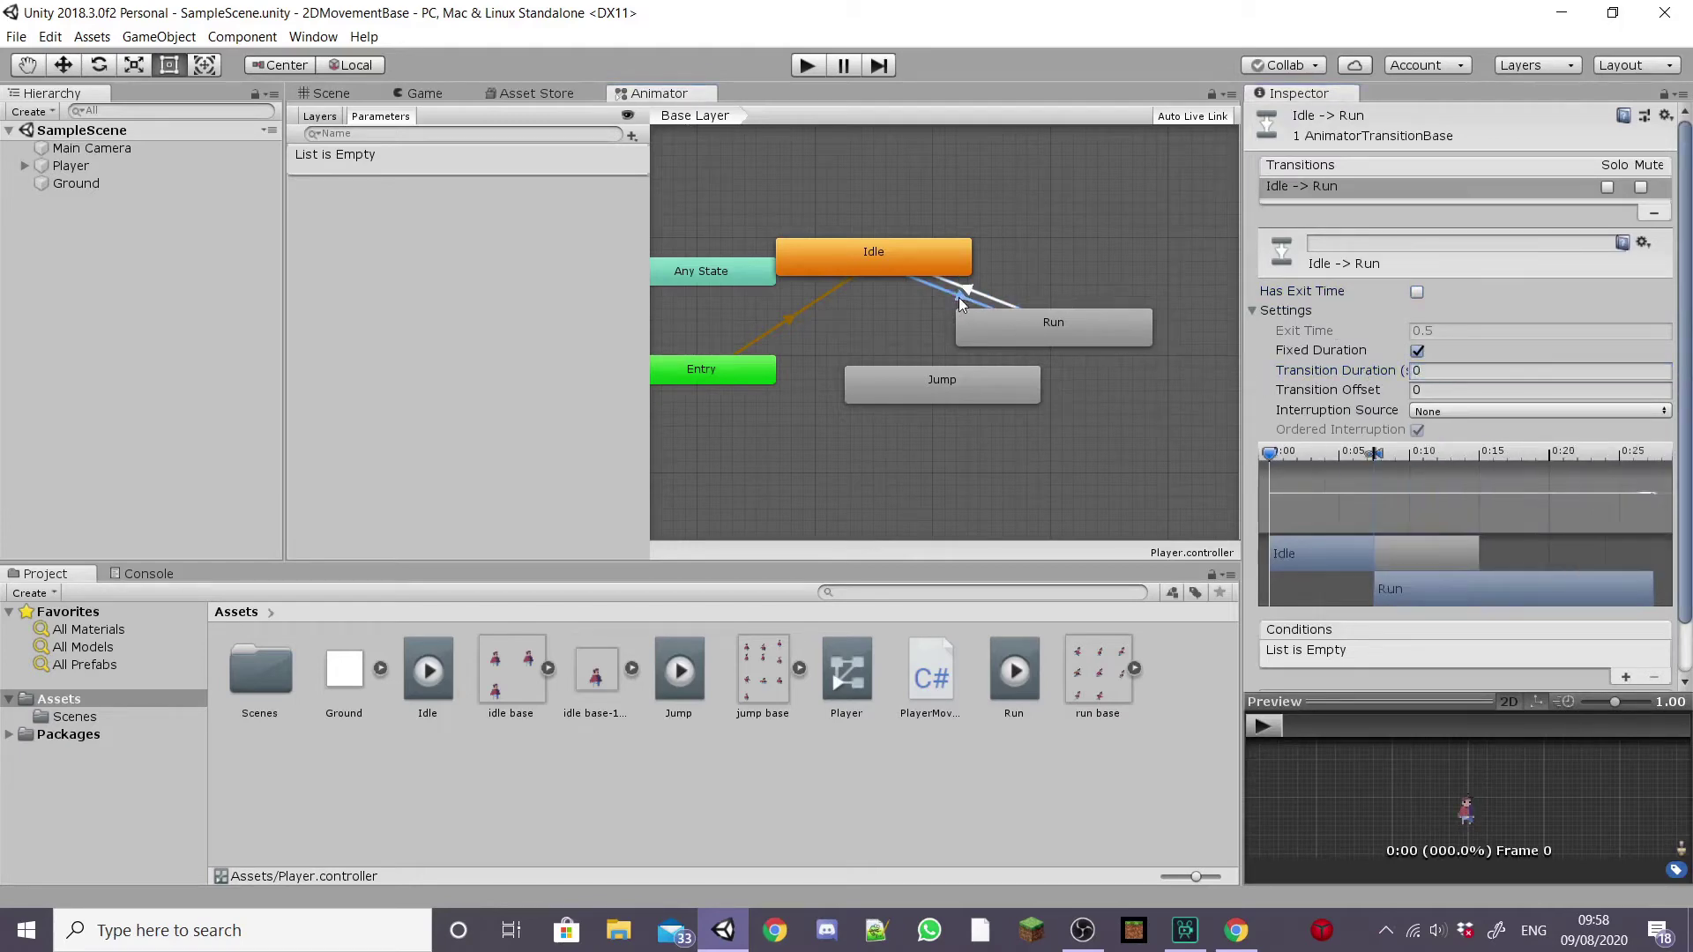
pyautogui.click(631, 135)
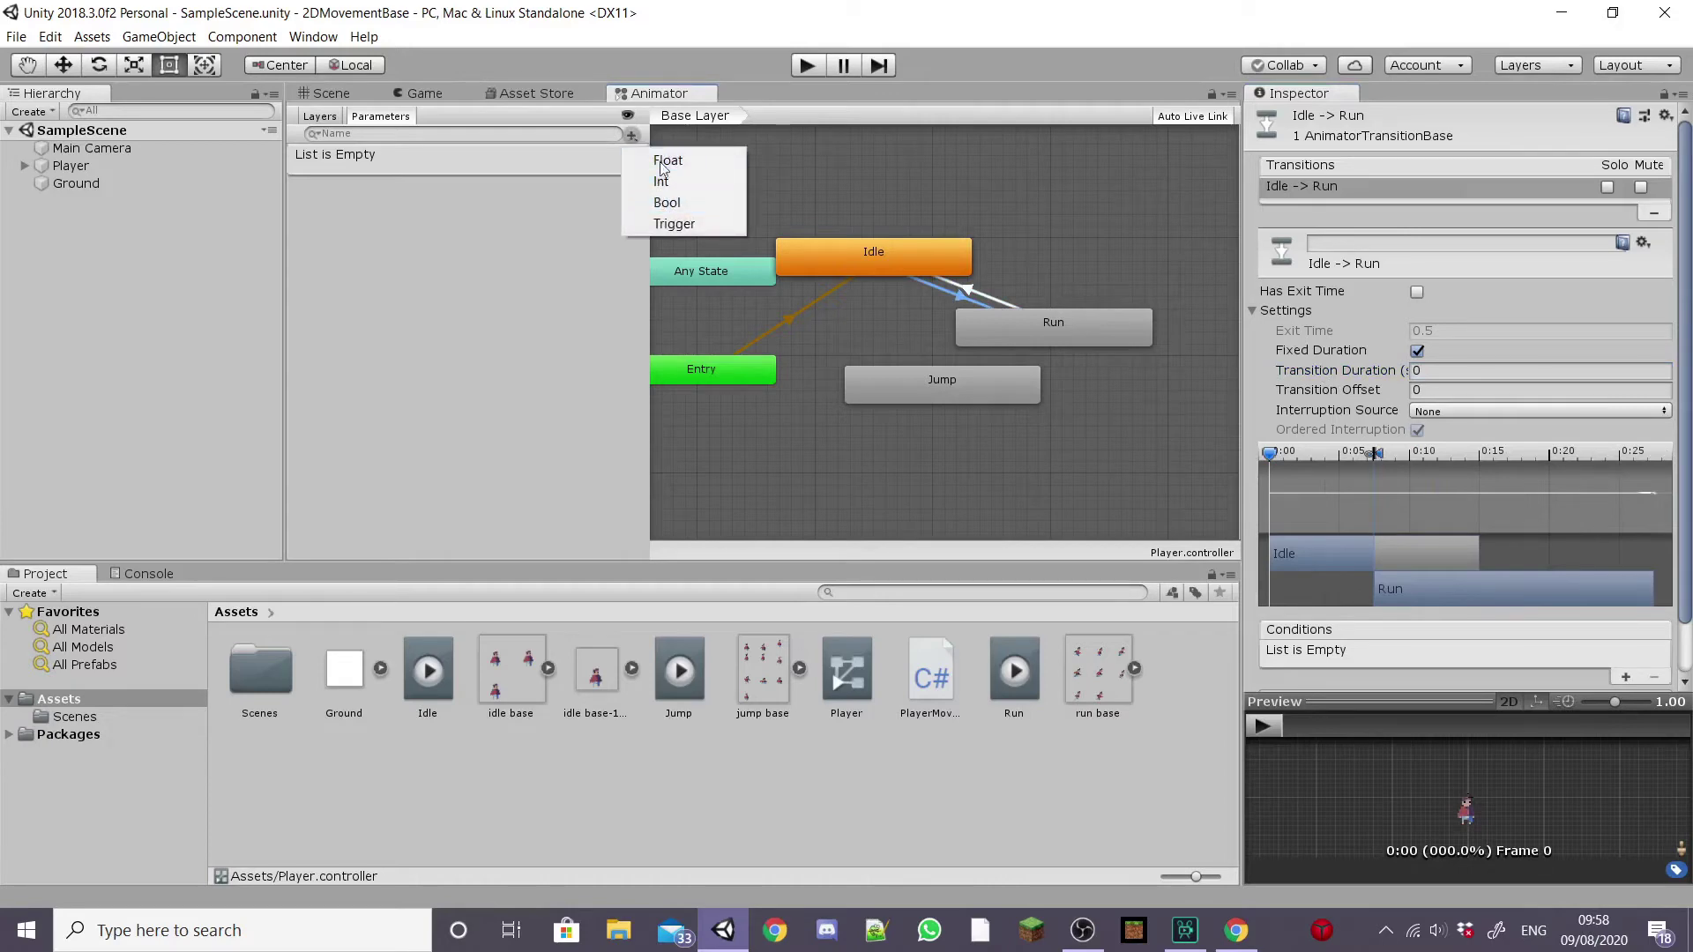
pyautogui.click(666, 205)
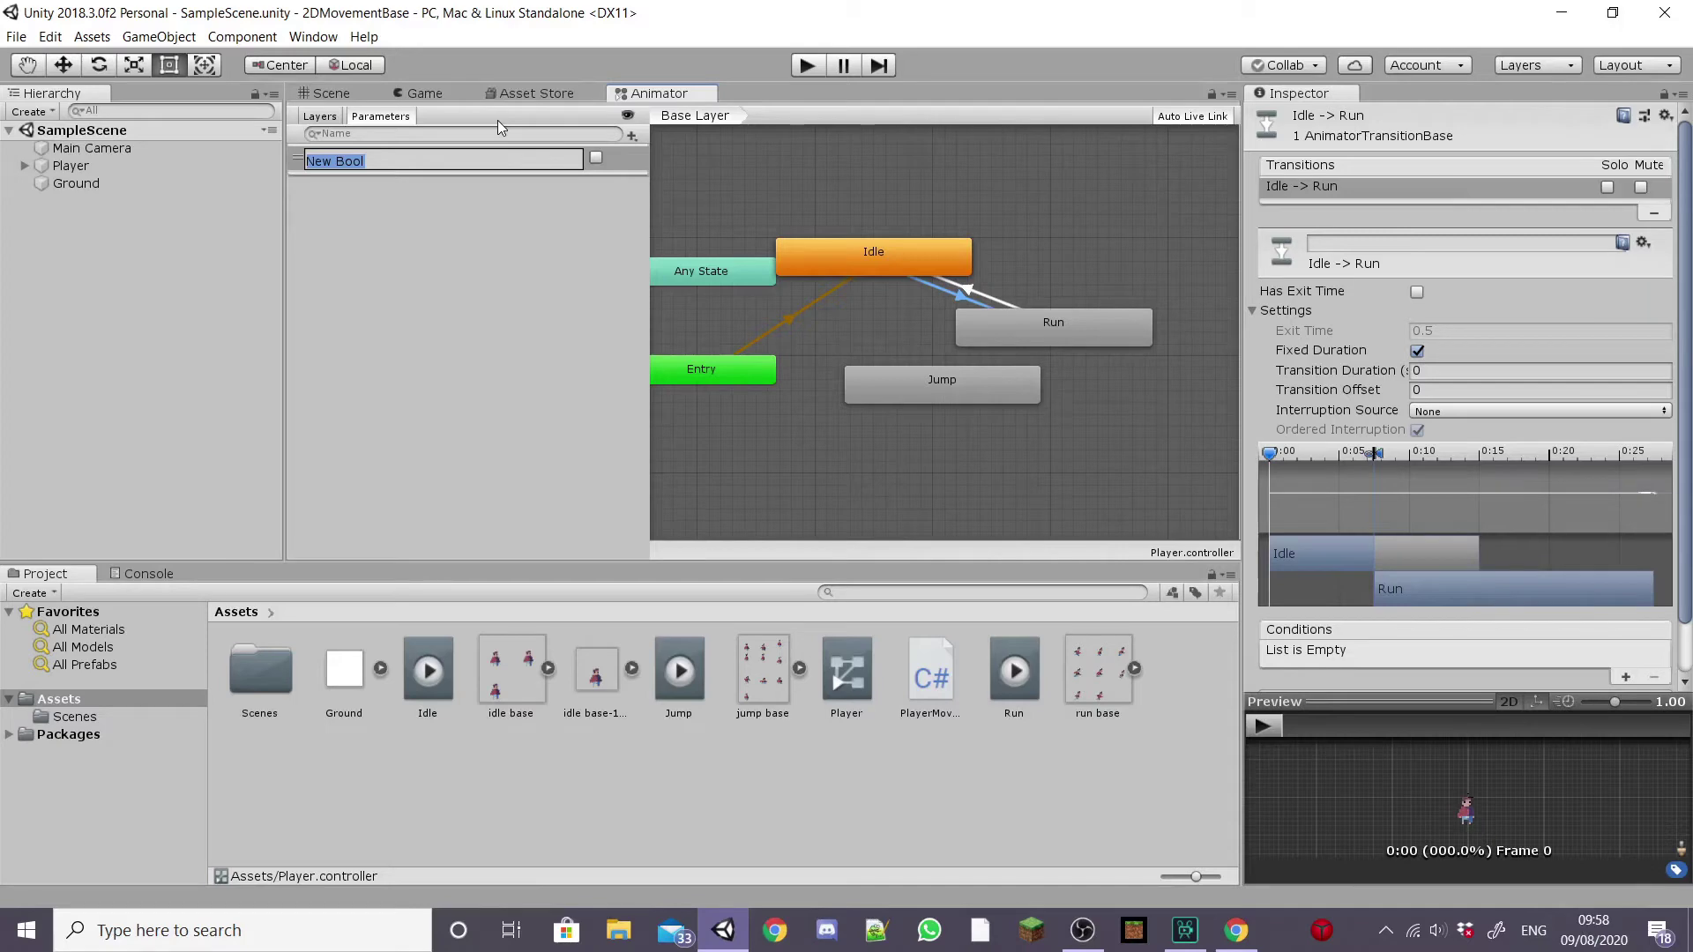
pyautogui.write('isMoving')
pyautogui.click(382, 361)
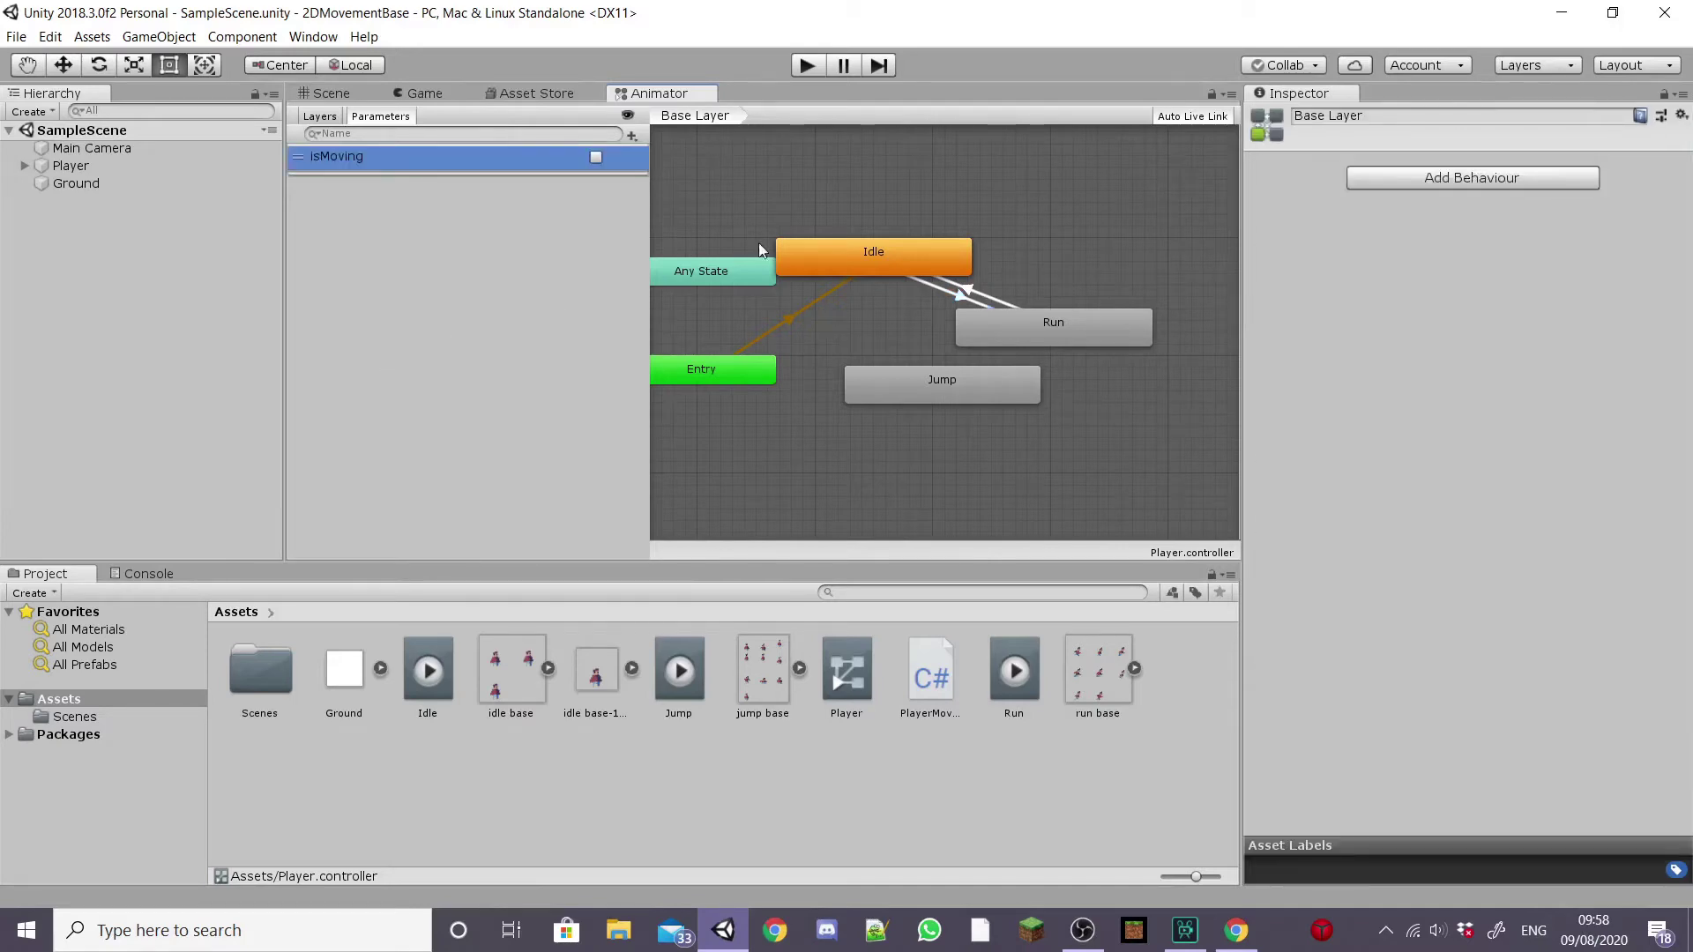
# Add the condition isMoving true to the Idle to Run transition and isMoving false to the Run to Idle transition.
pyautogui.click(962, 299)
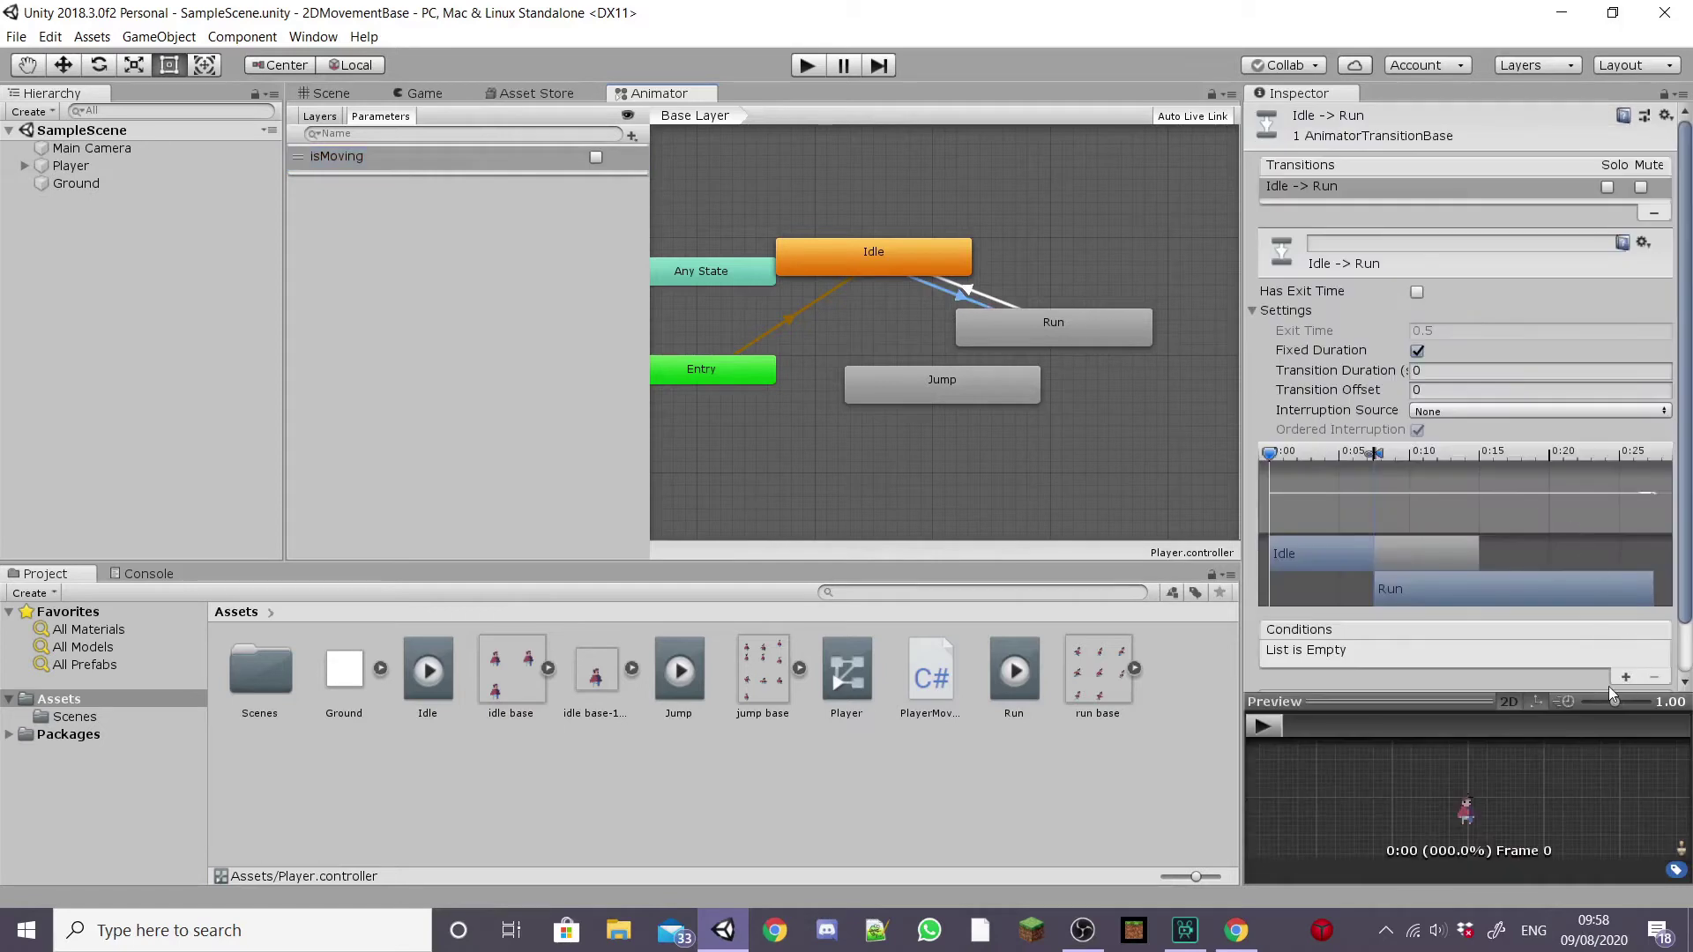
pyautogui.click(1625, 677)
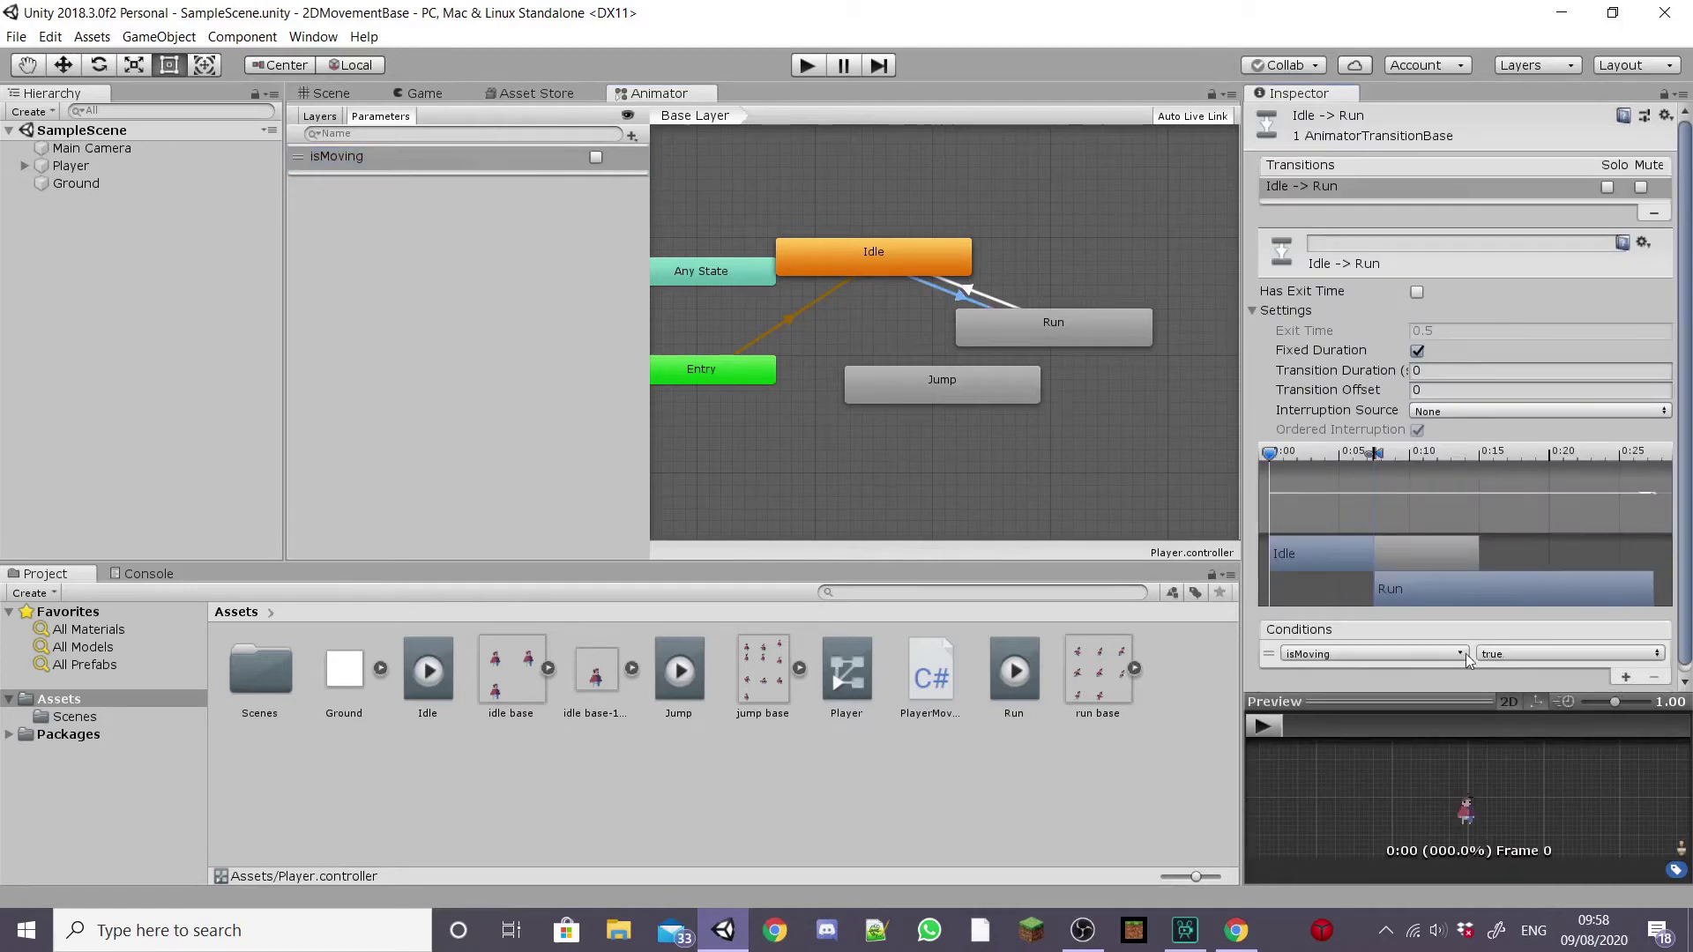
pyautogui.click(969, 291)
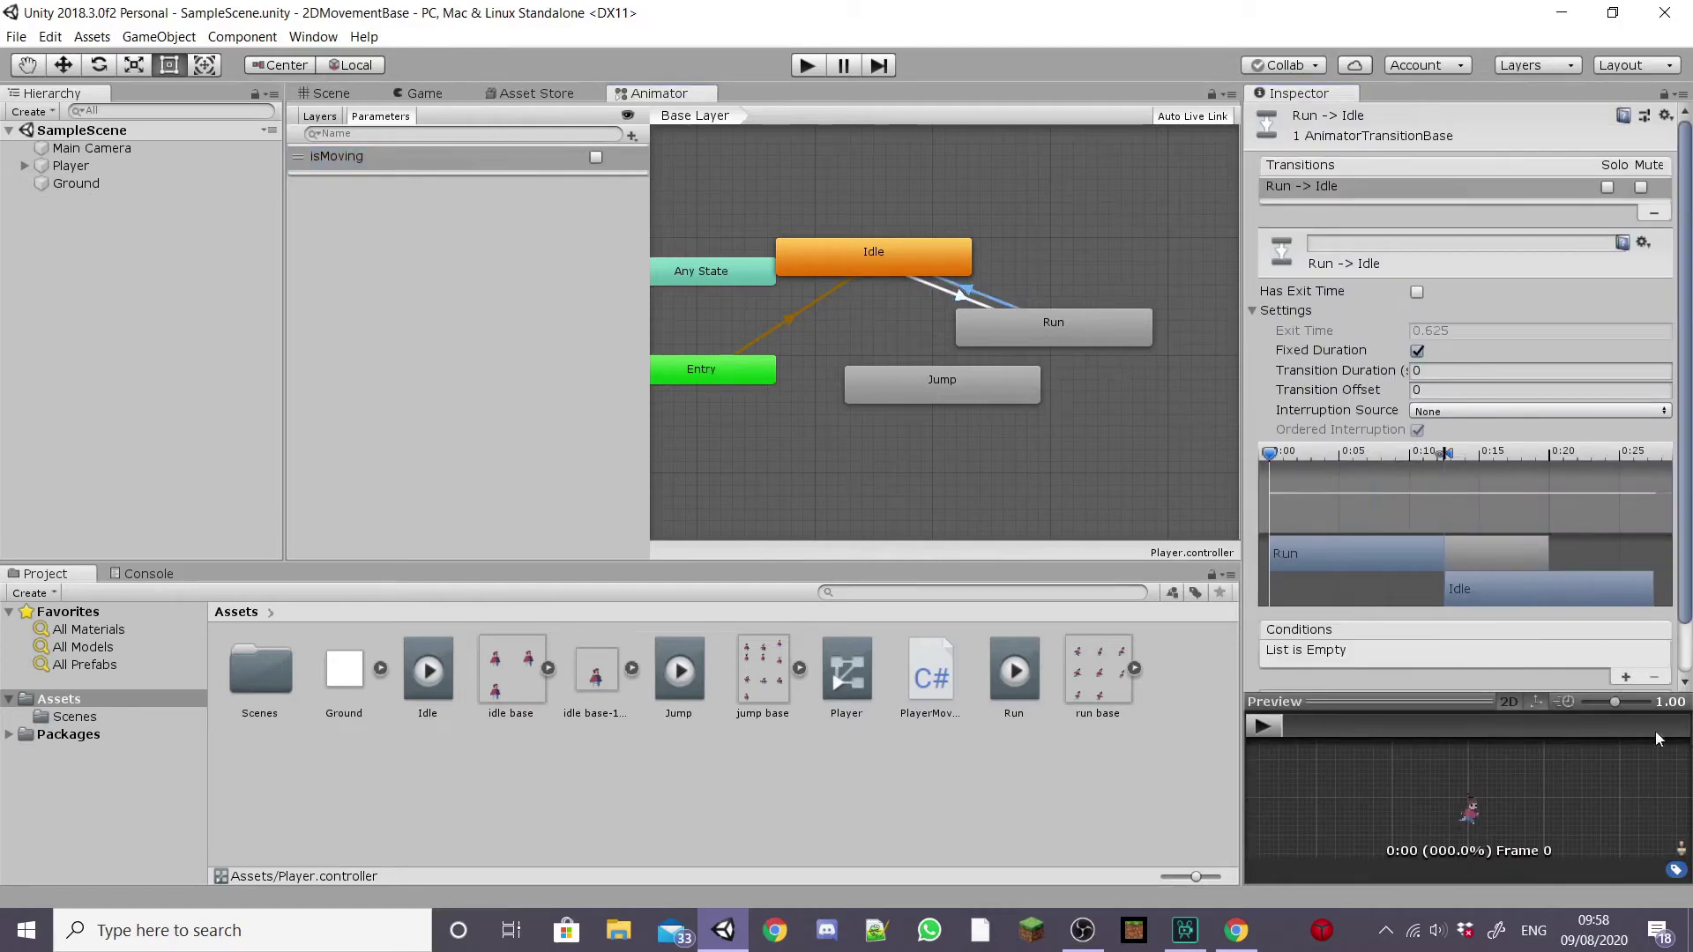
pyautogui.click(1625, 678)
pyautogui.click(1599, 656)
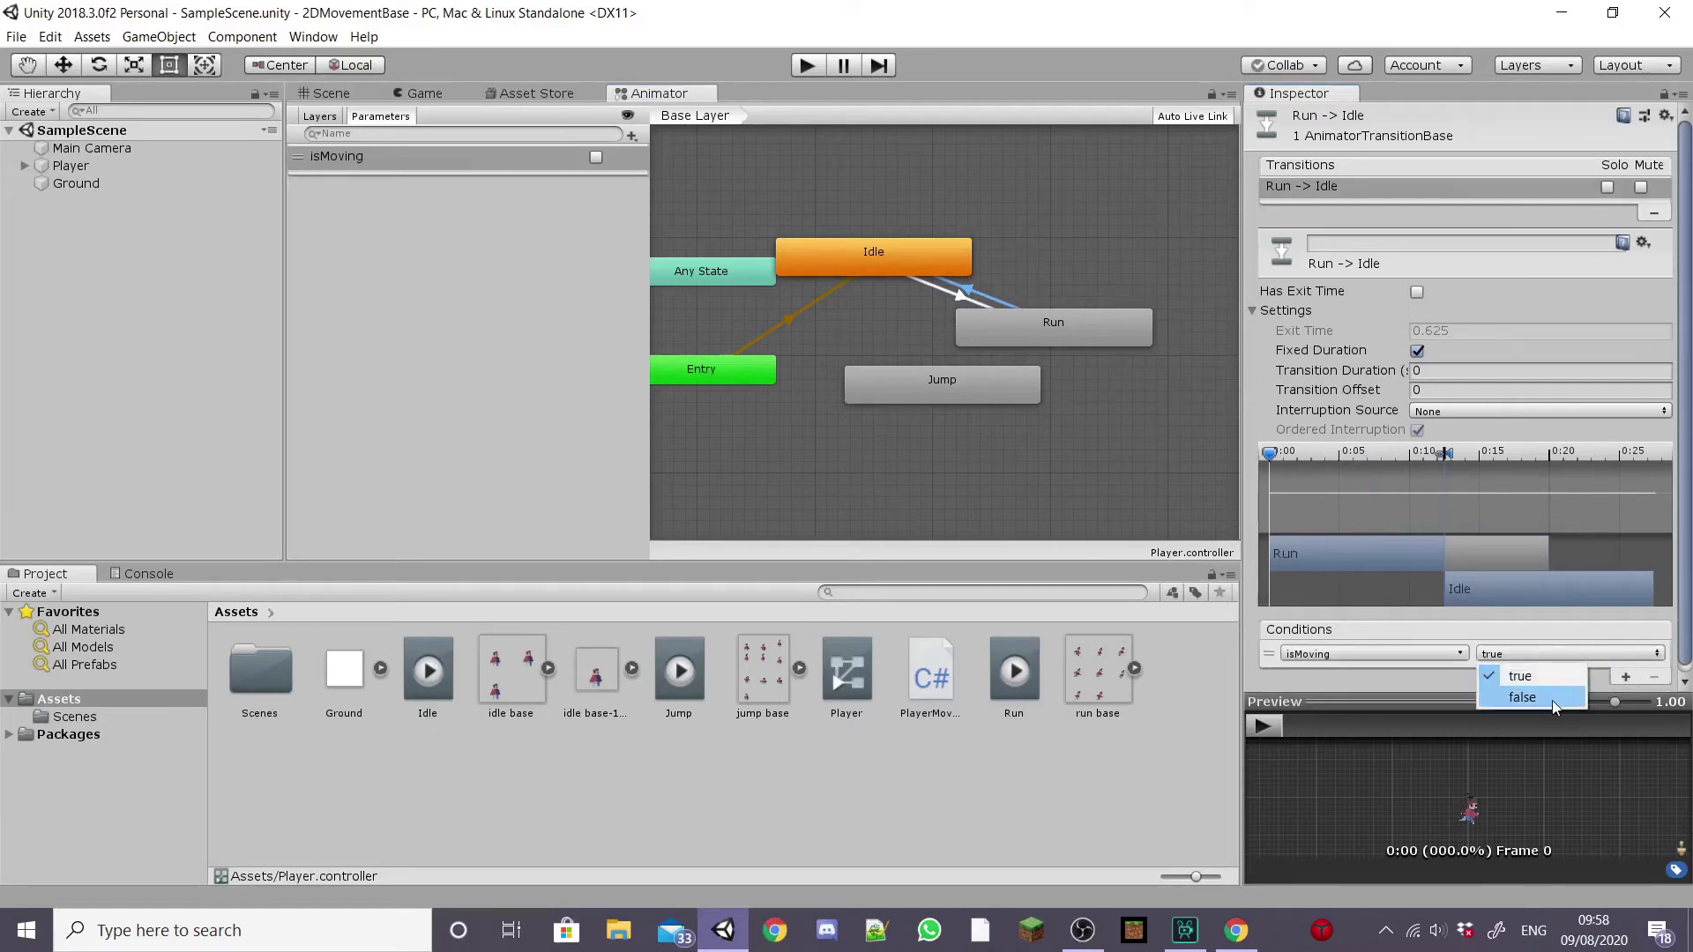
pyautogui.click(1523, 697)
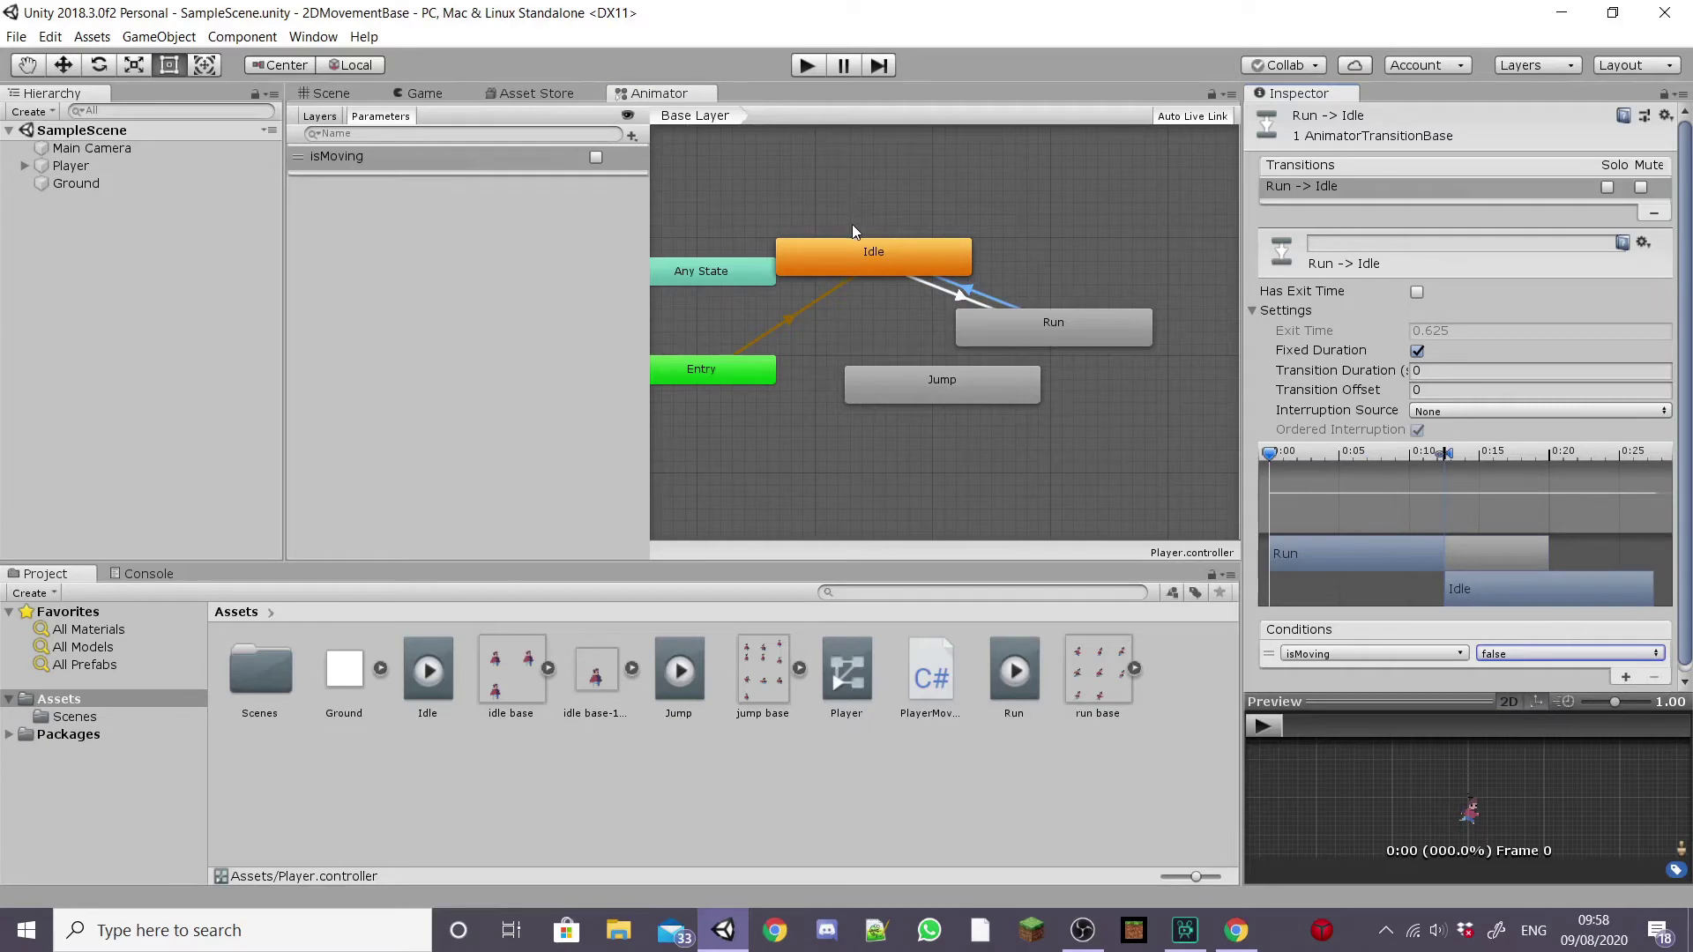
# Create a C# script named AnimController in the Assets folder and open it in Visual Studio.
pyautogui.click(750, 799)
pyautogui.rightClick(889, 774)
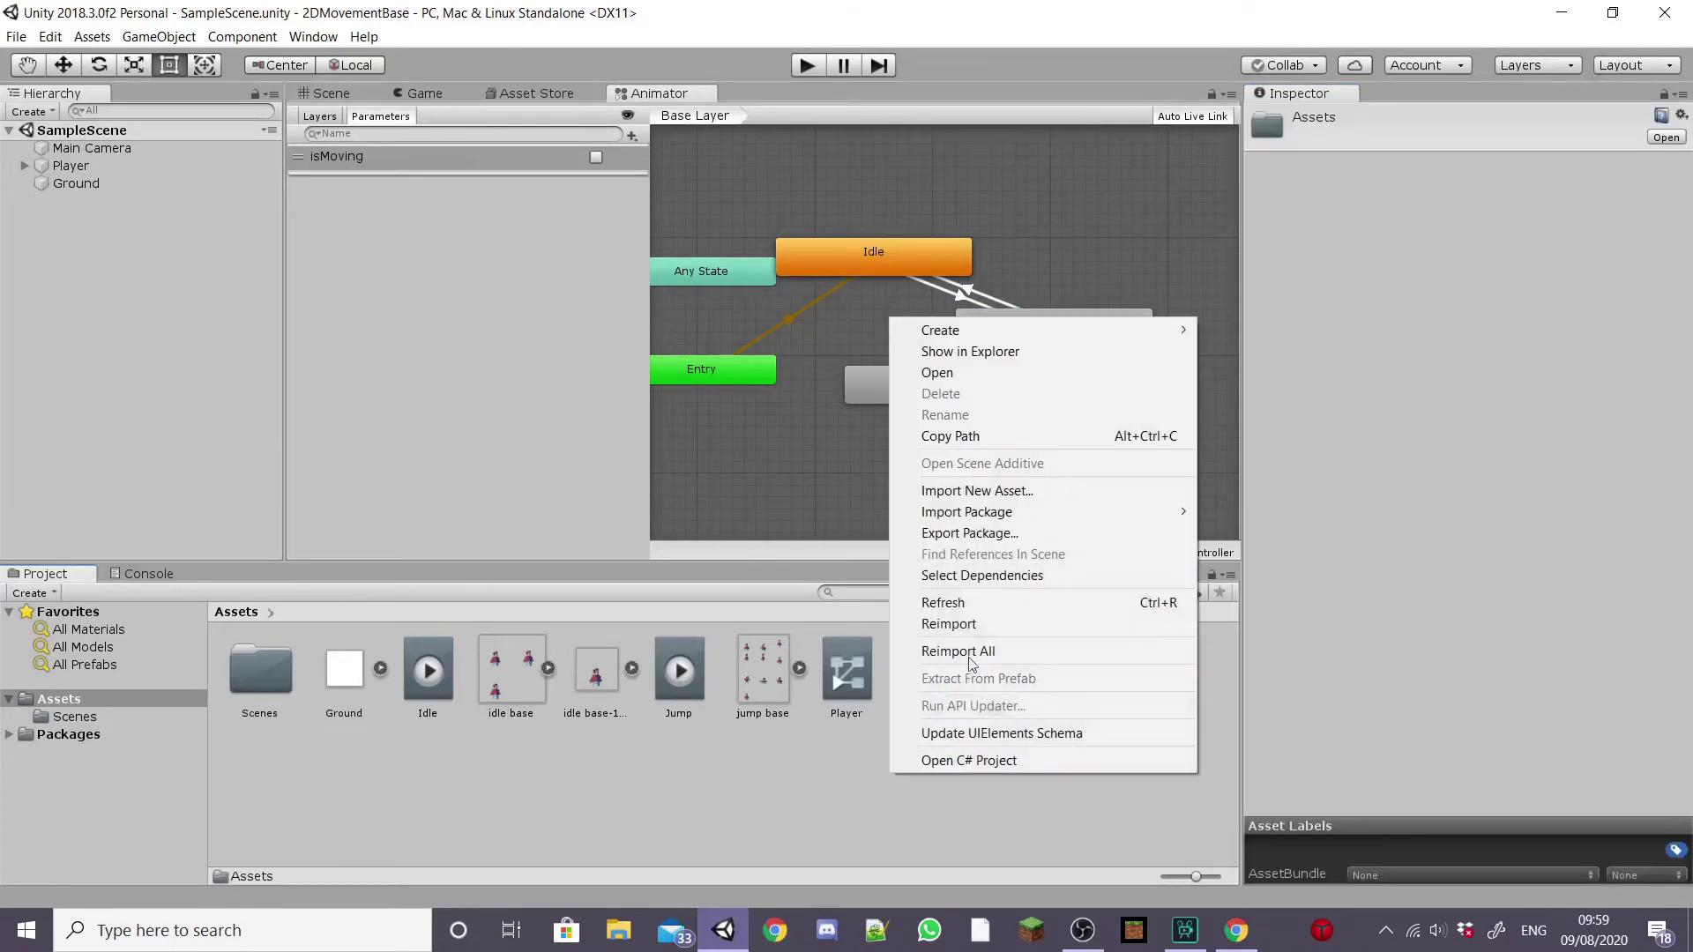
pyautogui.moveTo(986, 330)
pyautogui.click(1250, 263)
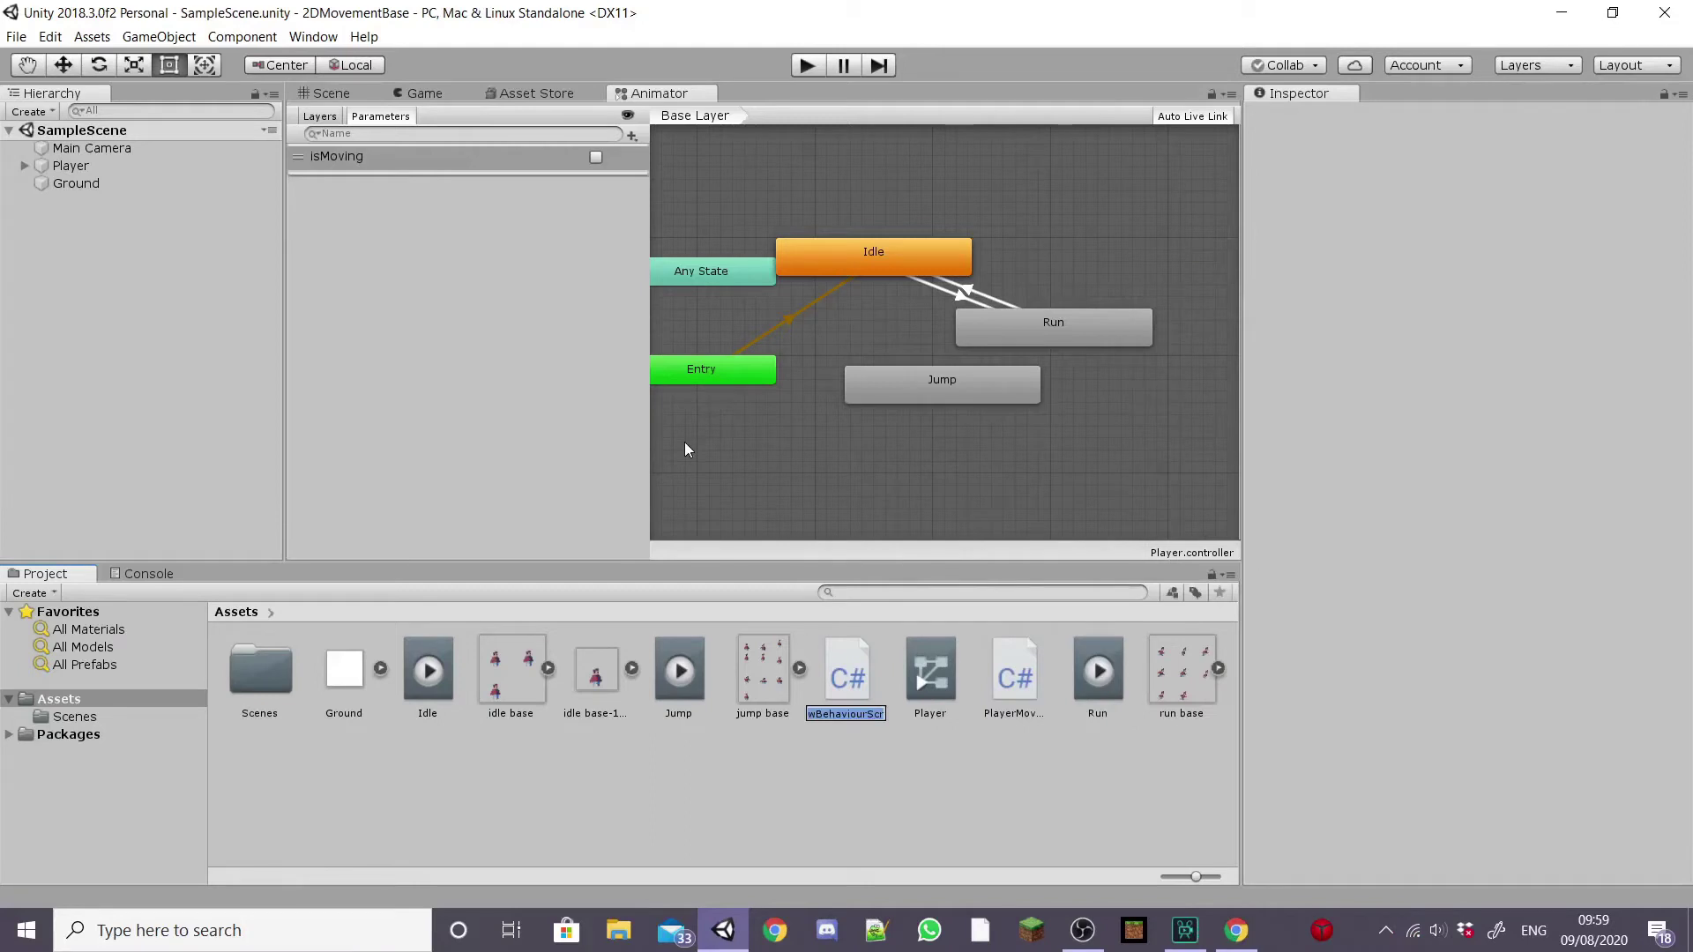
pyautogui.write('AnimController')
pyautogui.press('Return')
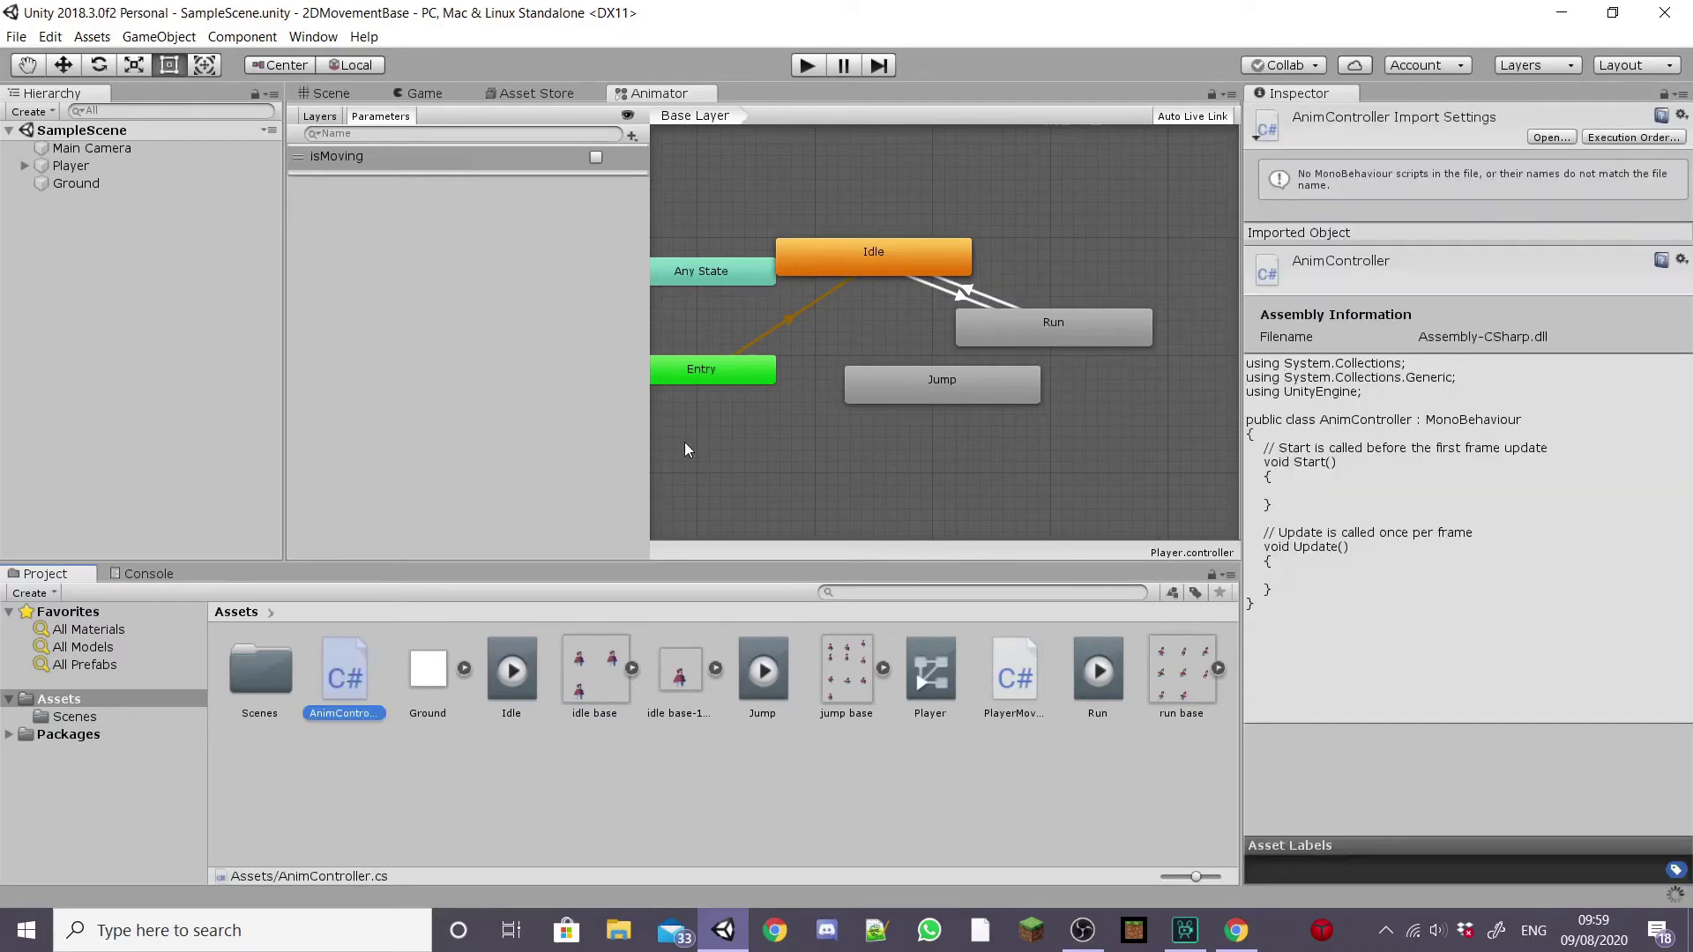
pyautogui.doubleClick(347, 677)
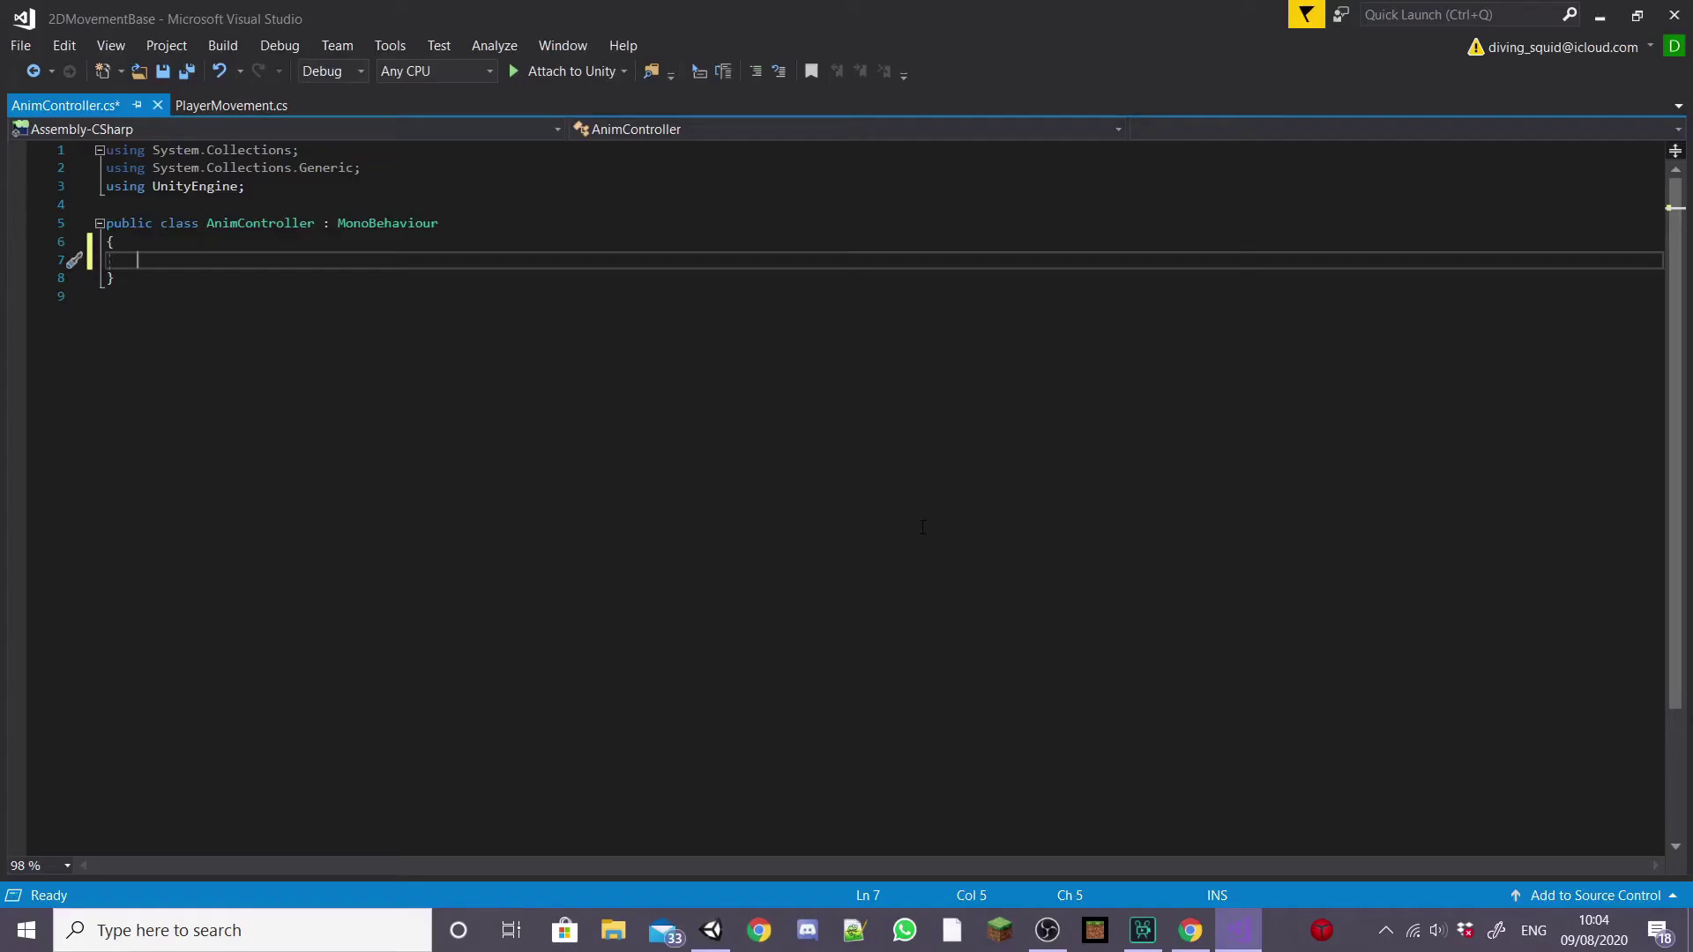
# Declare the field "private Animator anim;" inside the AnimController class.
pyautogui.write('private Ania')
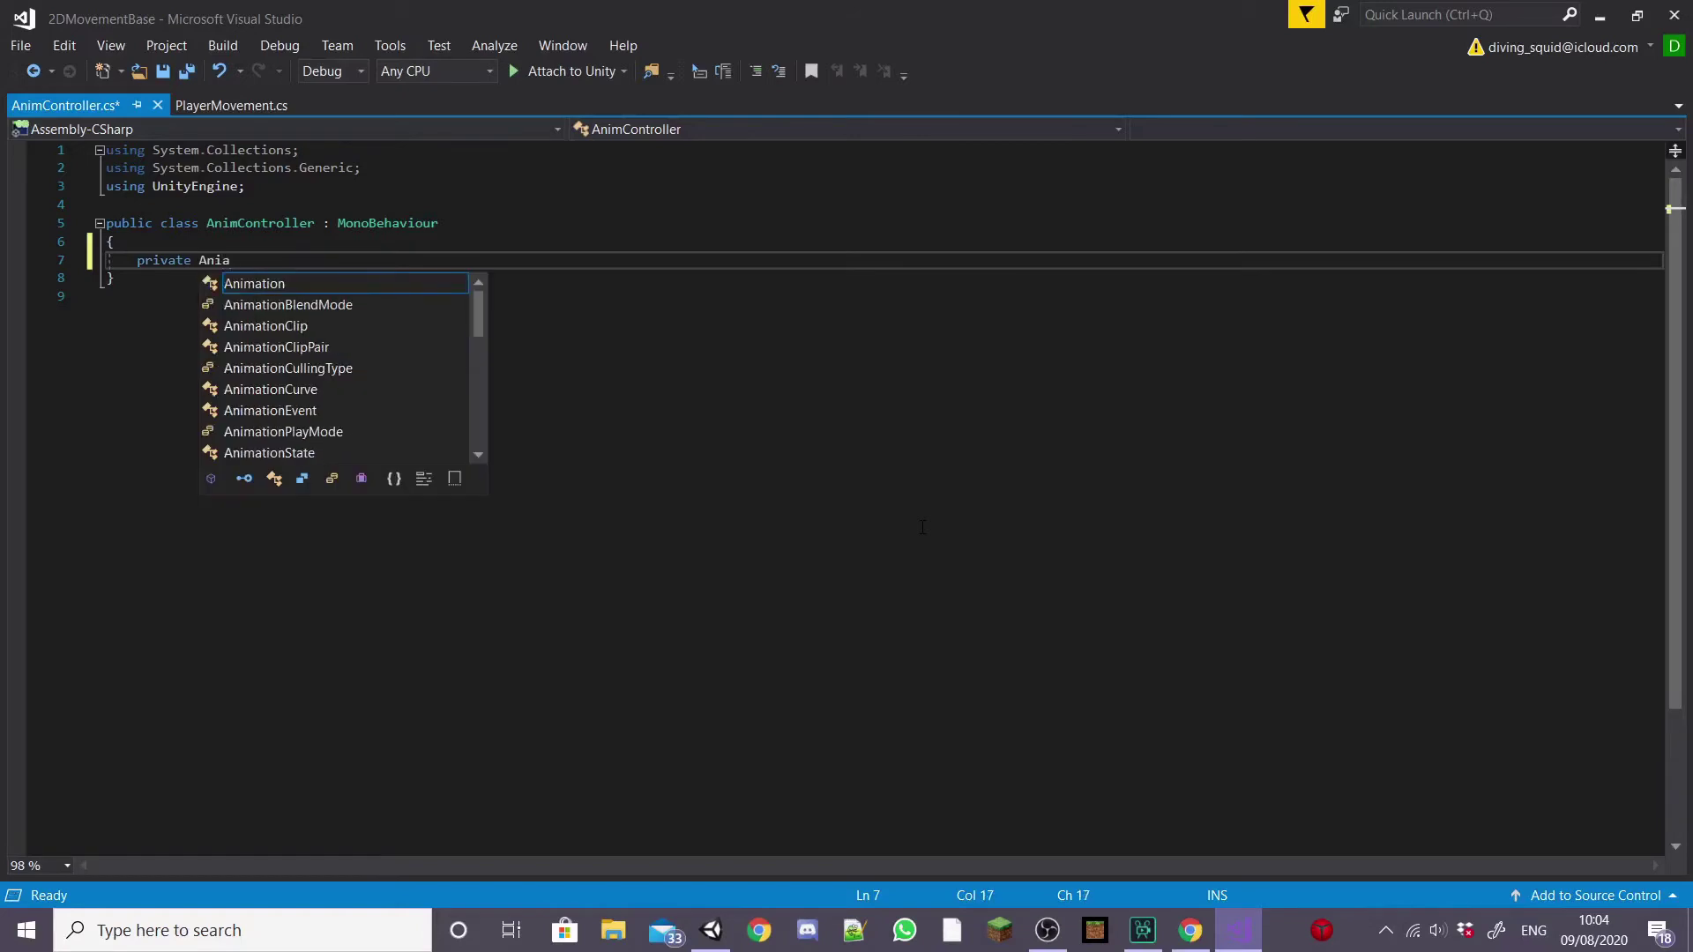
pyautogui.press('BackSpace')
pyautogui.write('mator ')
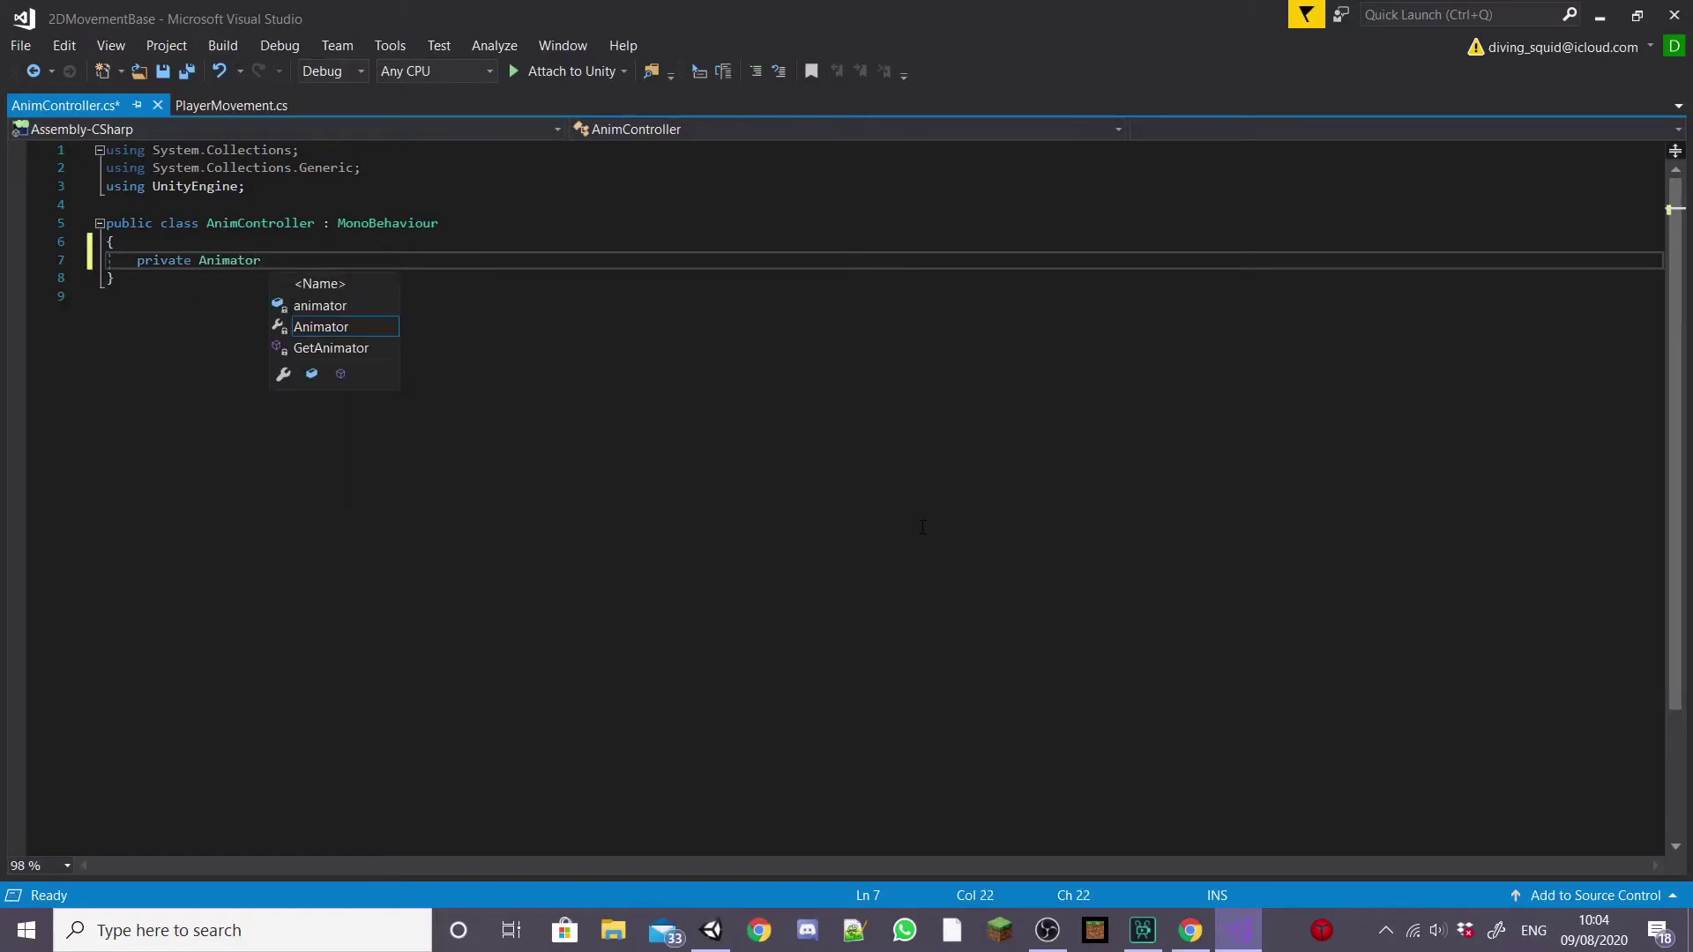
pyautogui.write('anim;')
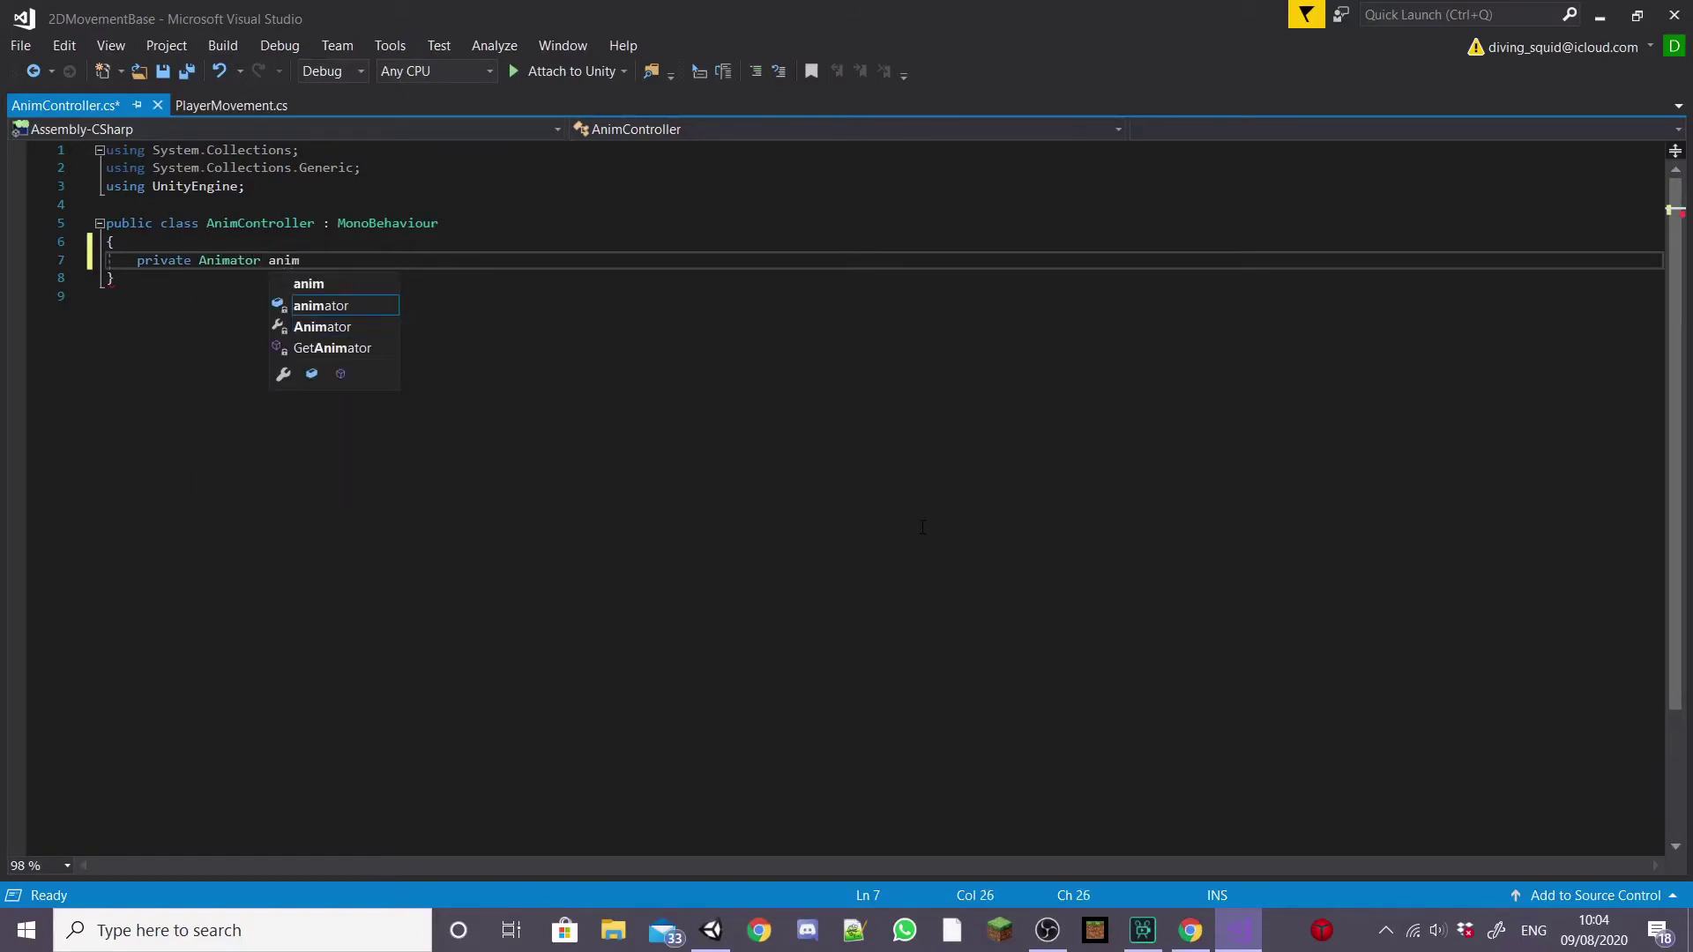
# Add an empty "void Start()" method with braces below the anim field.
pyautogui.press('Return')
pyautogui.press('Return')
pyautogui.write('voi')
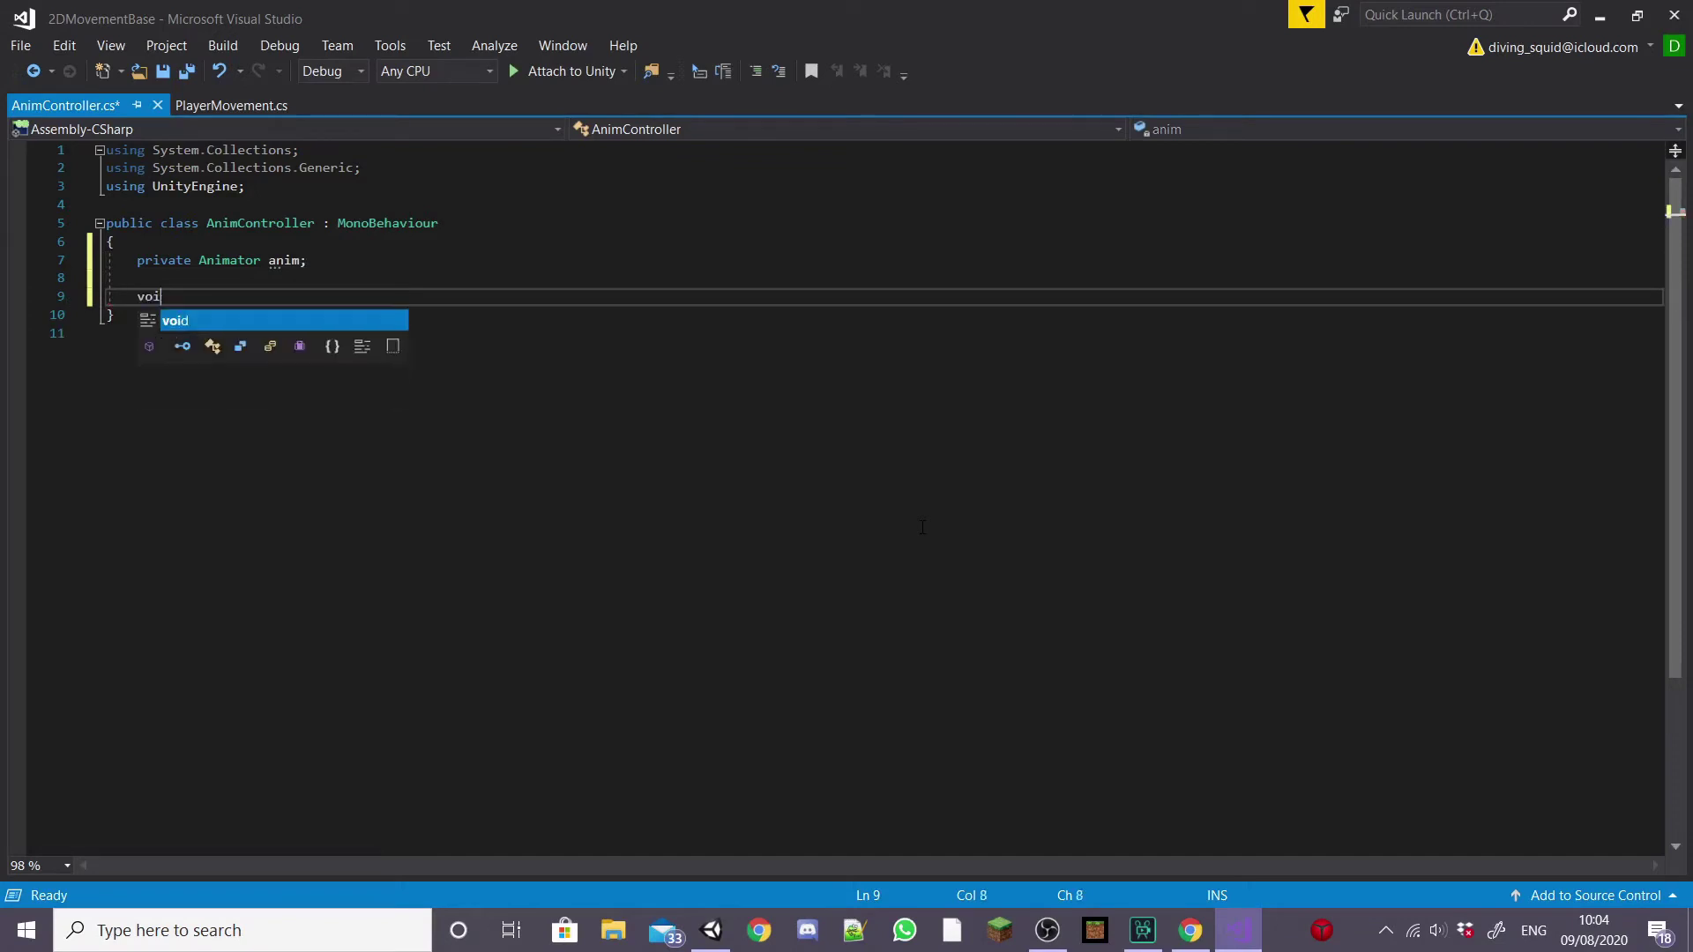
pyautogui.write('d Start()')
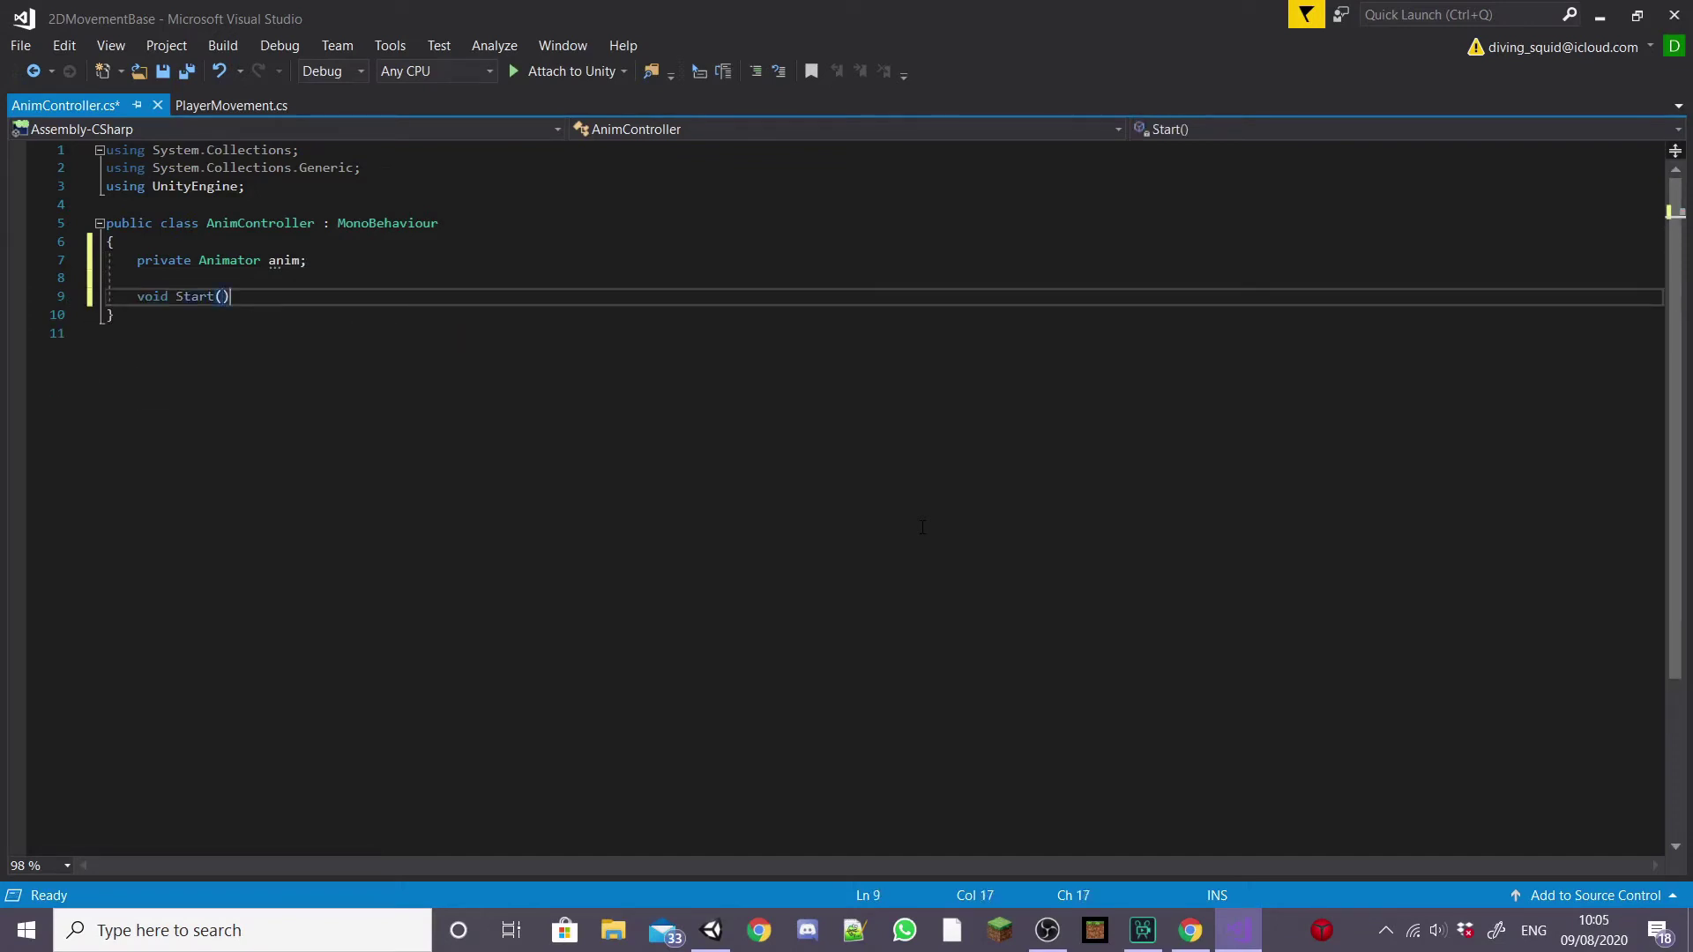
pyautogui.press('Return')
pyautogui.write('{')
pyautogui.press('Return')
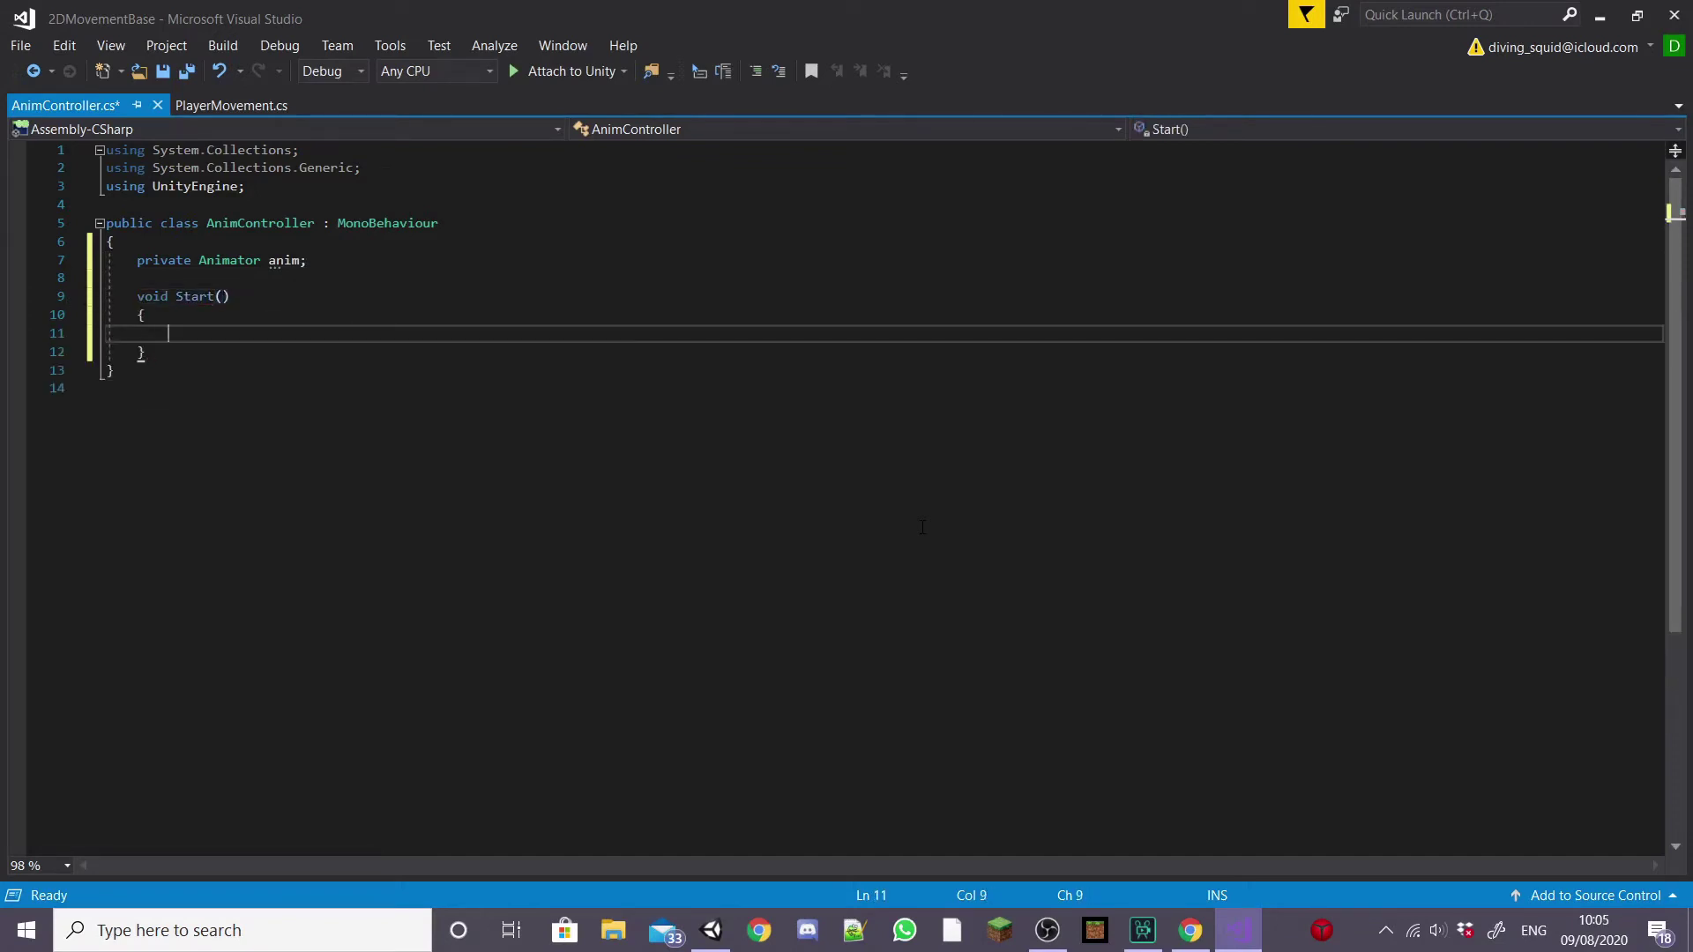
# Assign the Animator component to anim inside Start() with "anim = GetComponent<Animator>();".
pyautogui.write('anim = GetComponent')
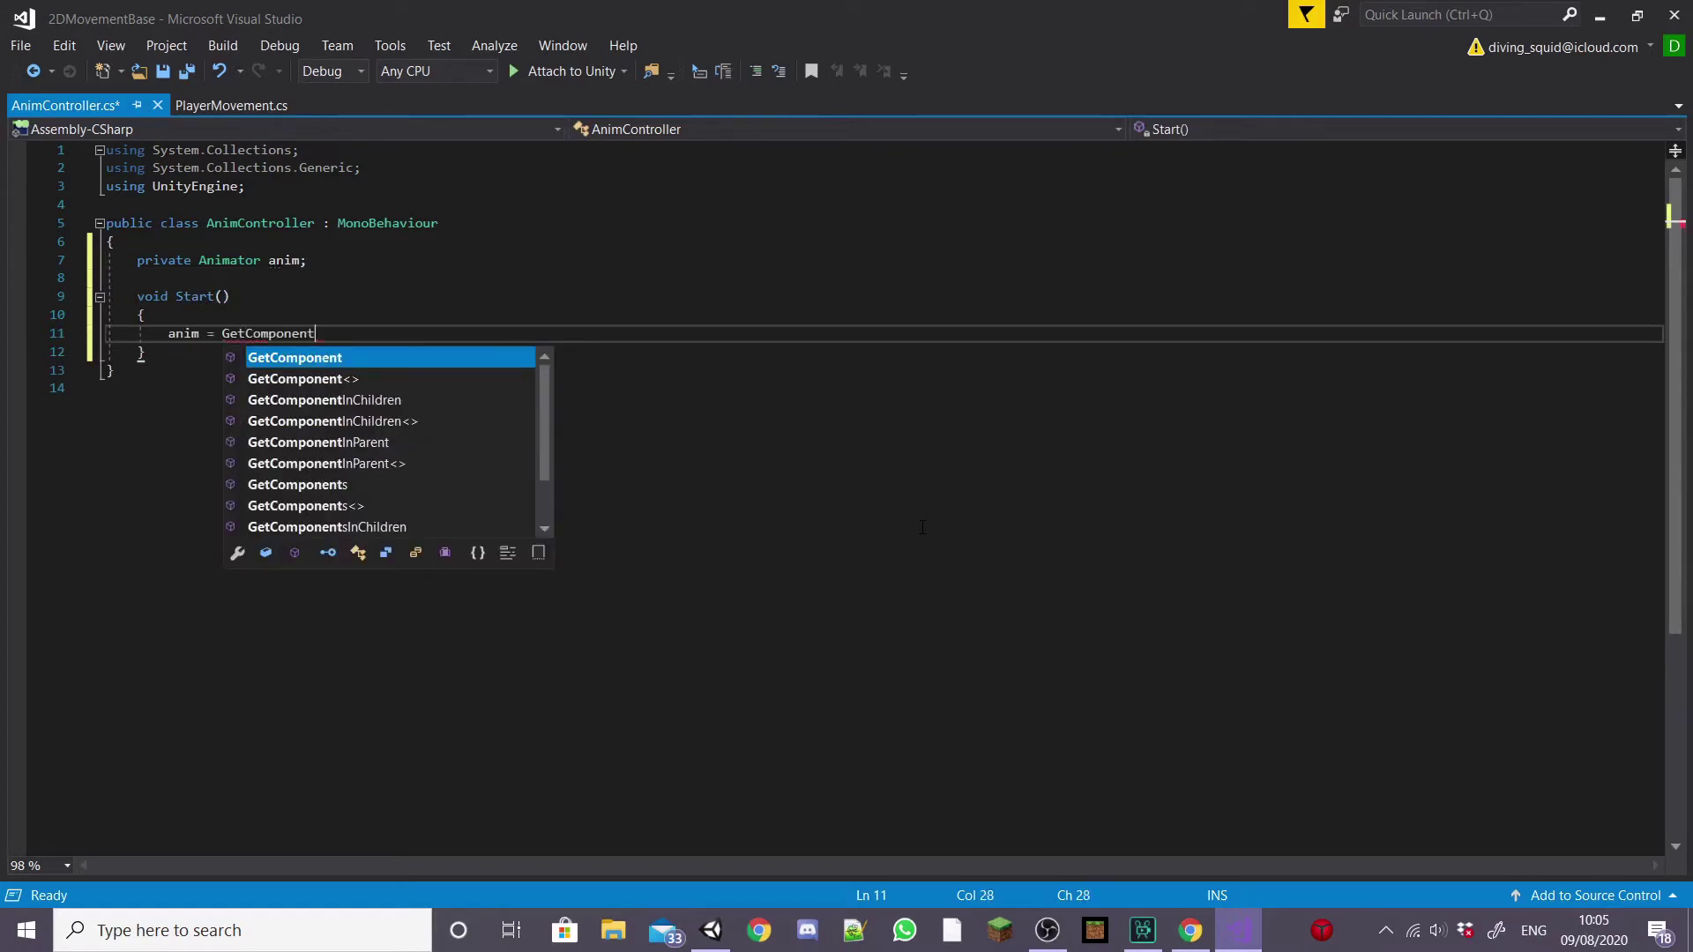
pyautogui.write('<Animator')
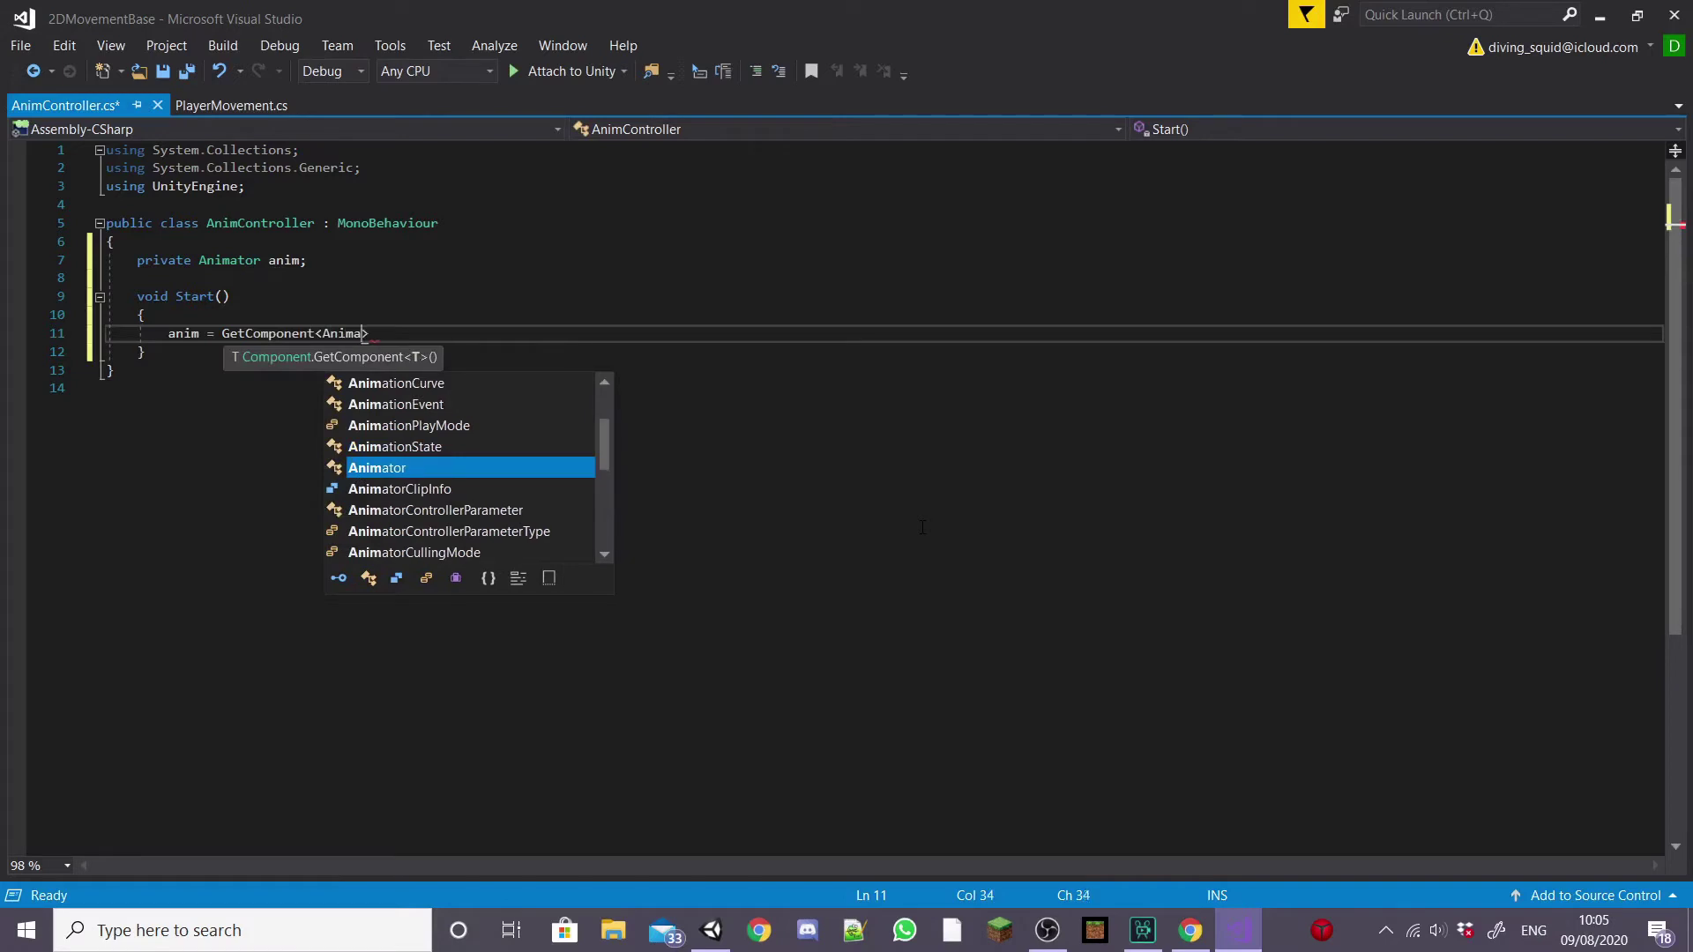
pyautogui.write('>')
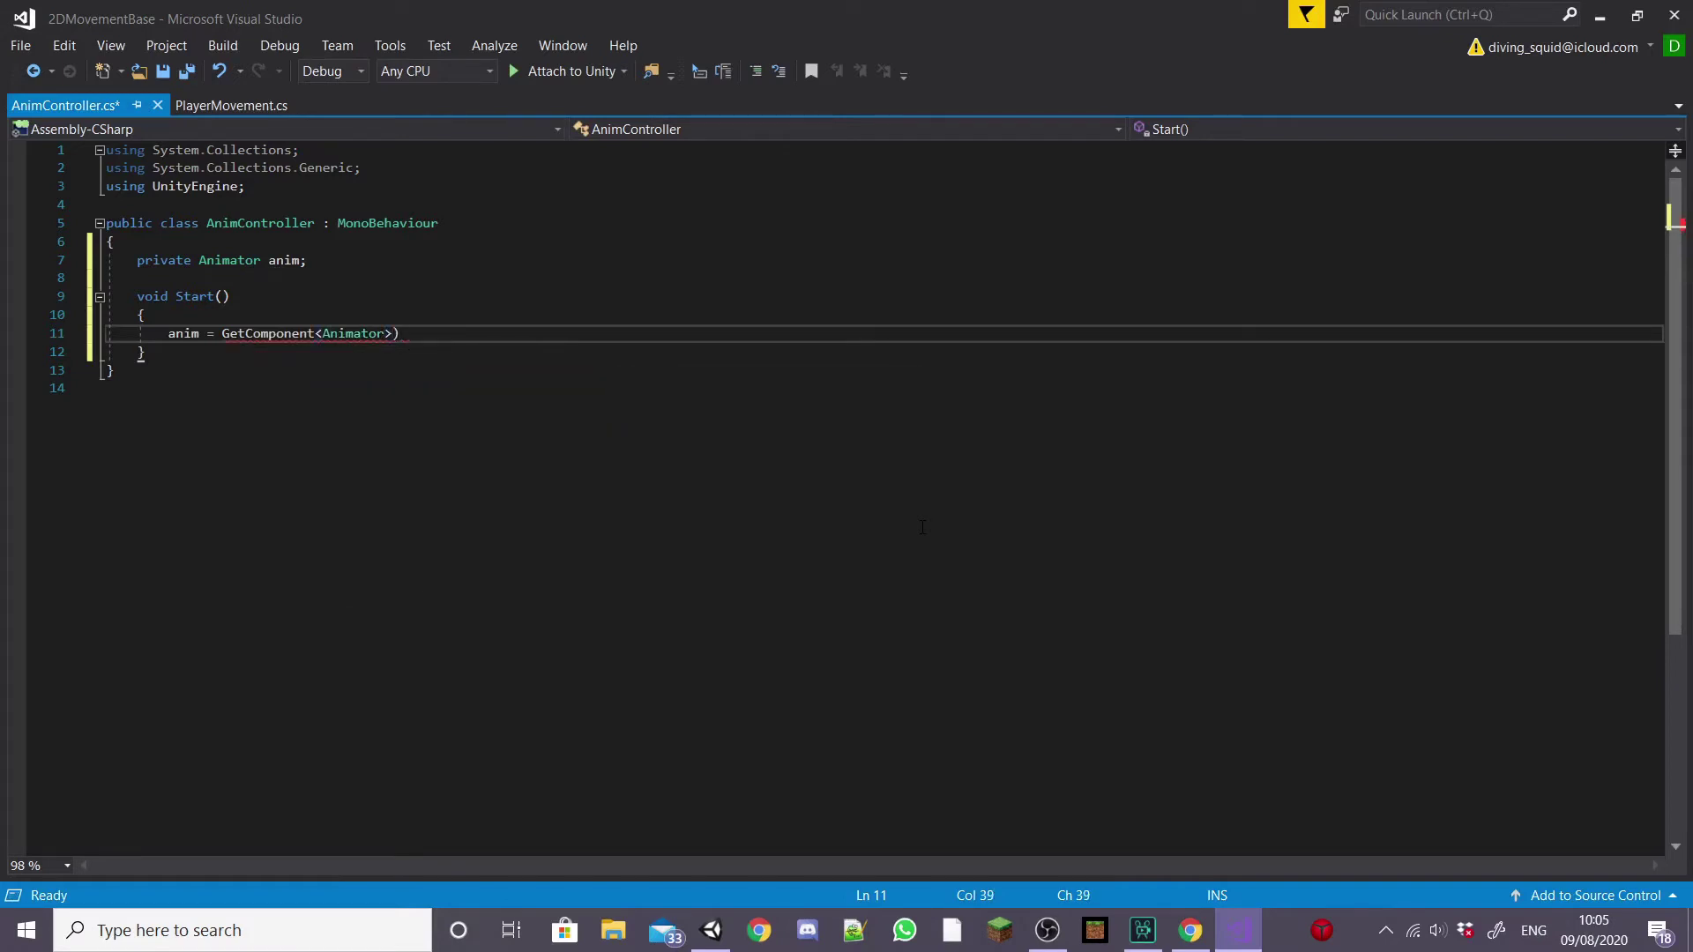
pyautogui.write('();')
pyautogui.press('Return')
# Add an empty "void Update()" method with braces below the Start() method.
pyautogui.press('Down')
pyautogui.press('Return')
pyautogui.press('Return')
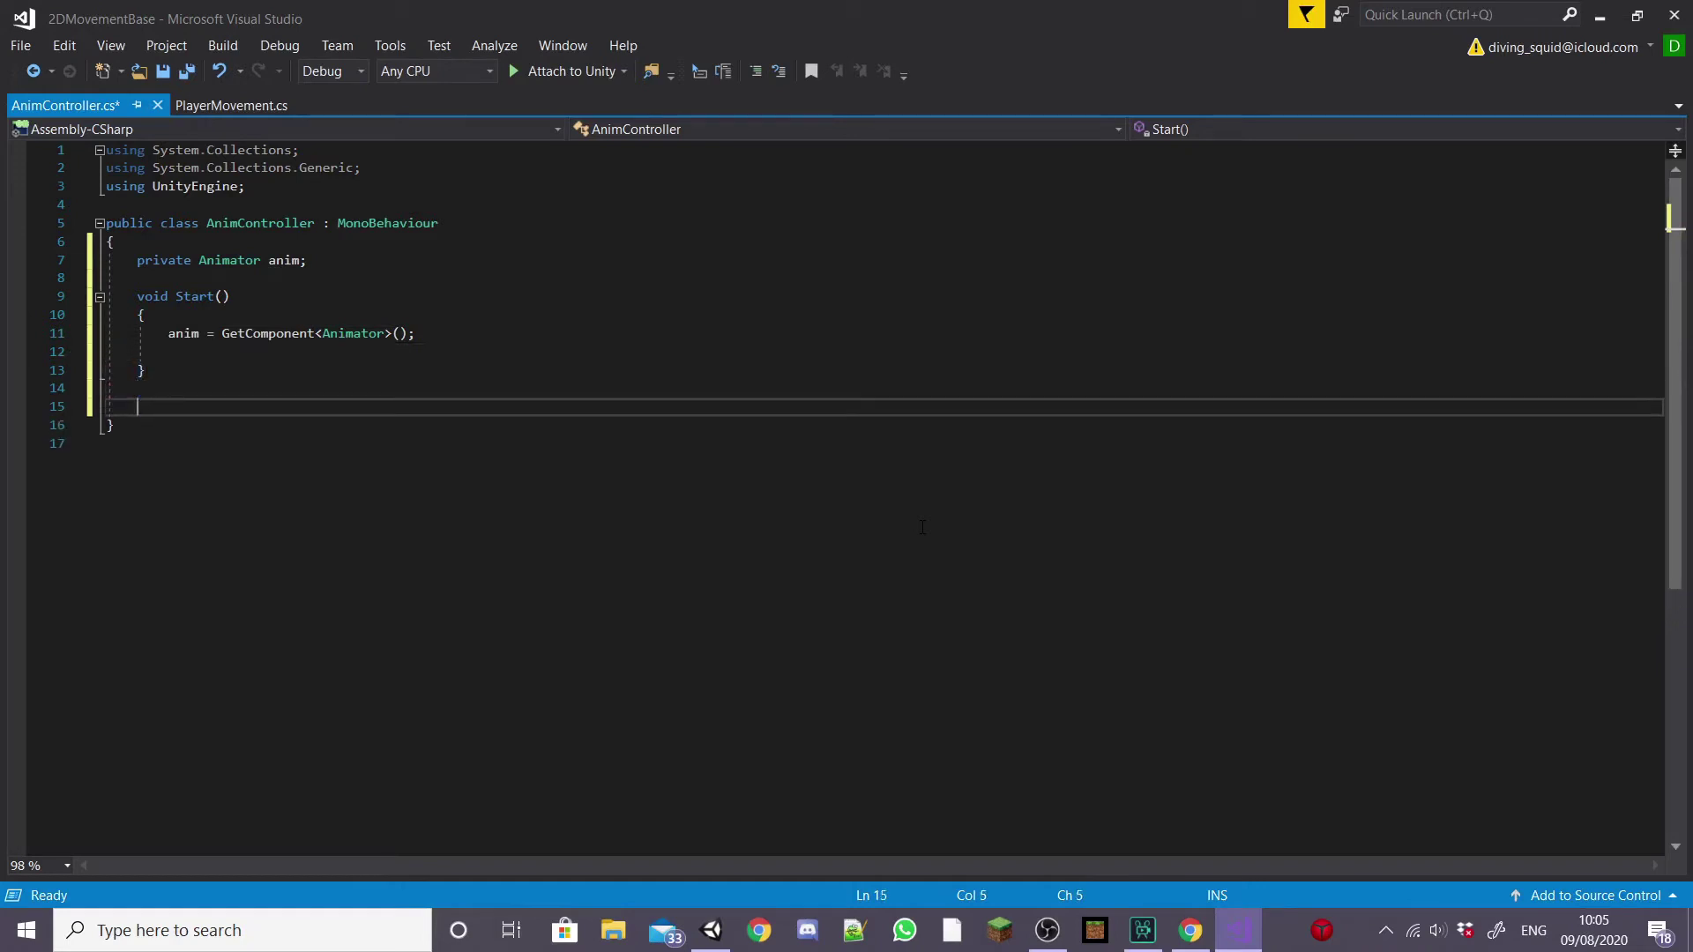
pyautogui.write('void Update')
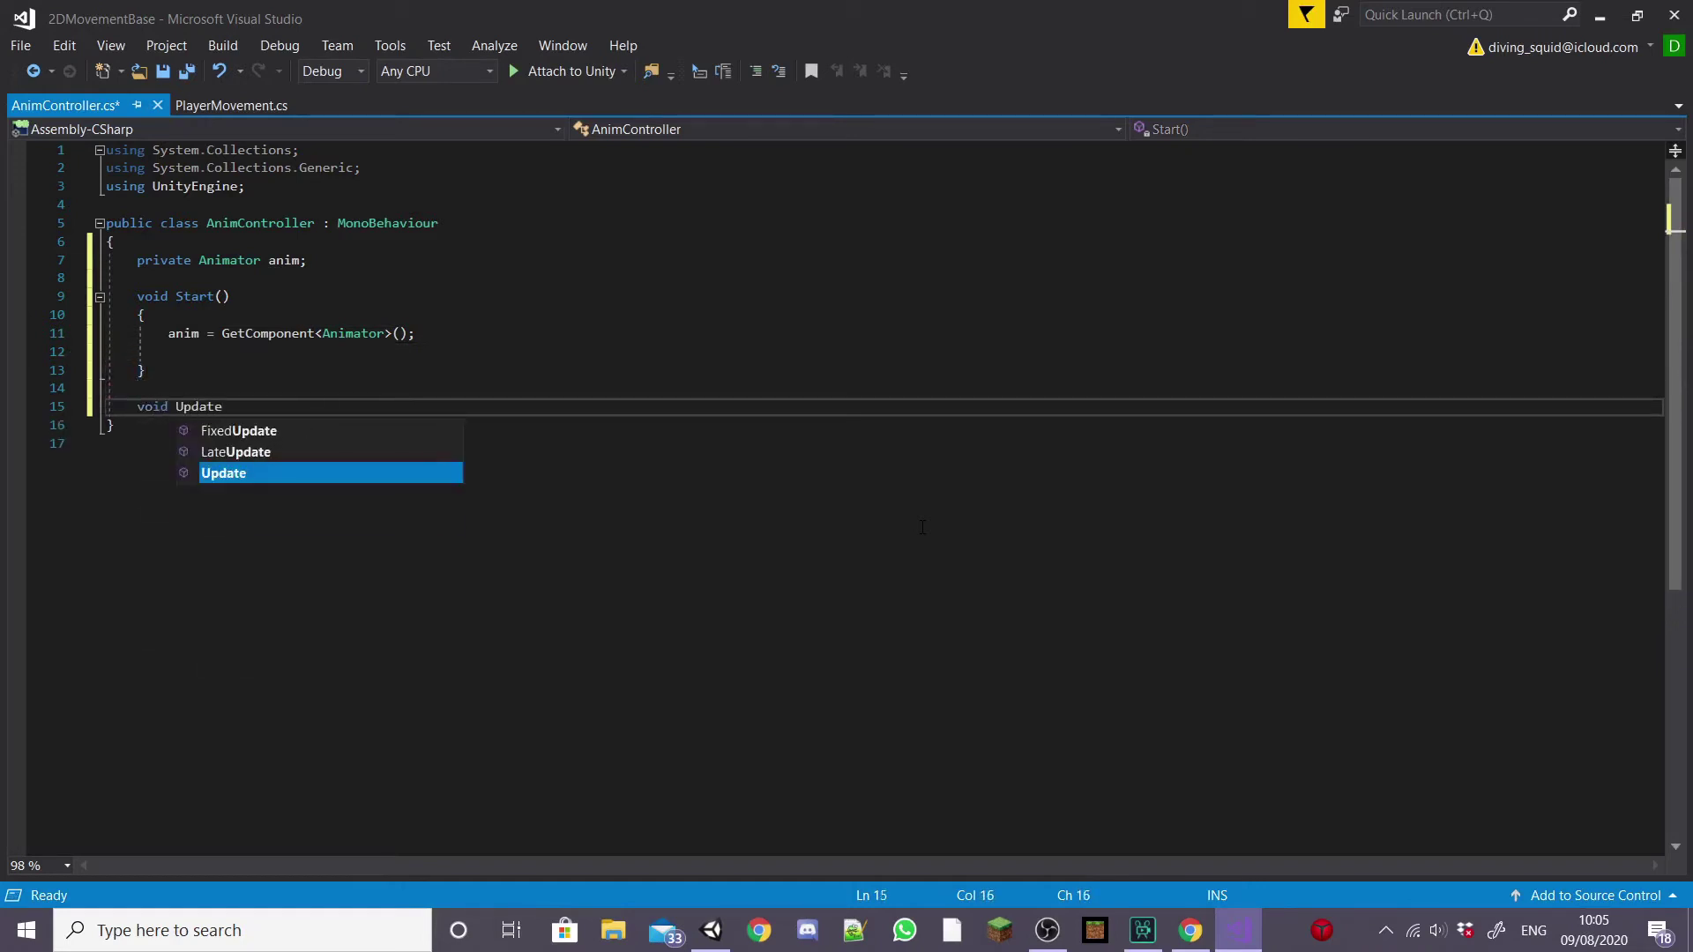
pyautogui.press('Tab')
pyautogui.hotkey('ctrl', 'z')
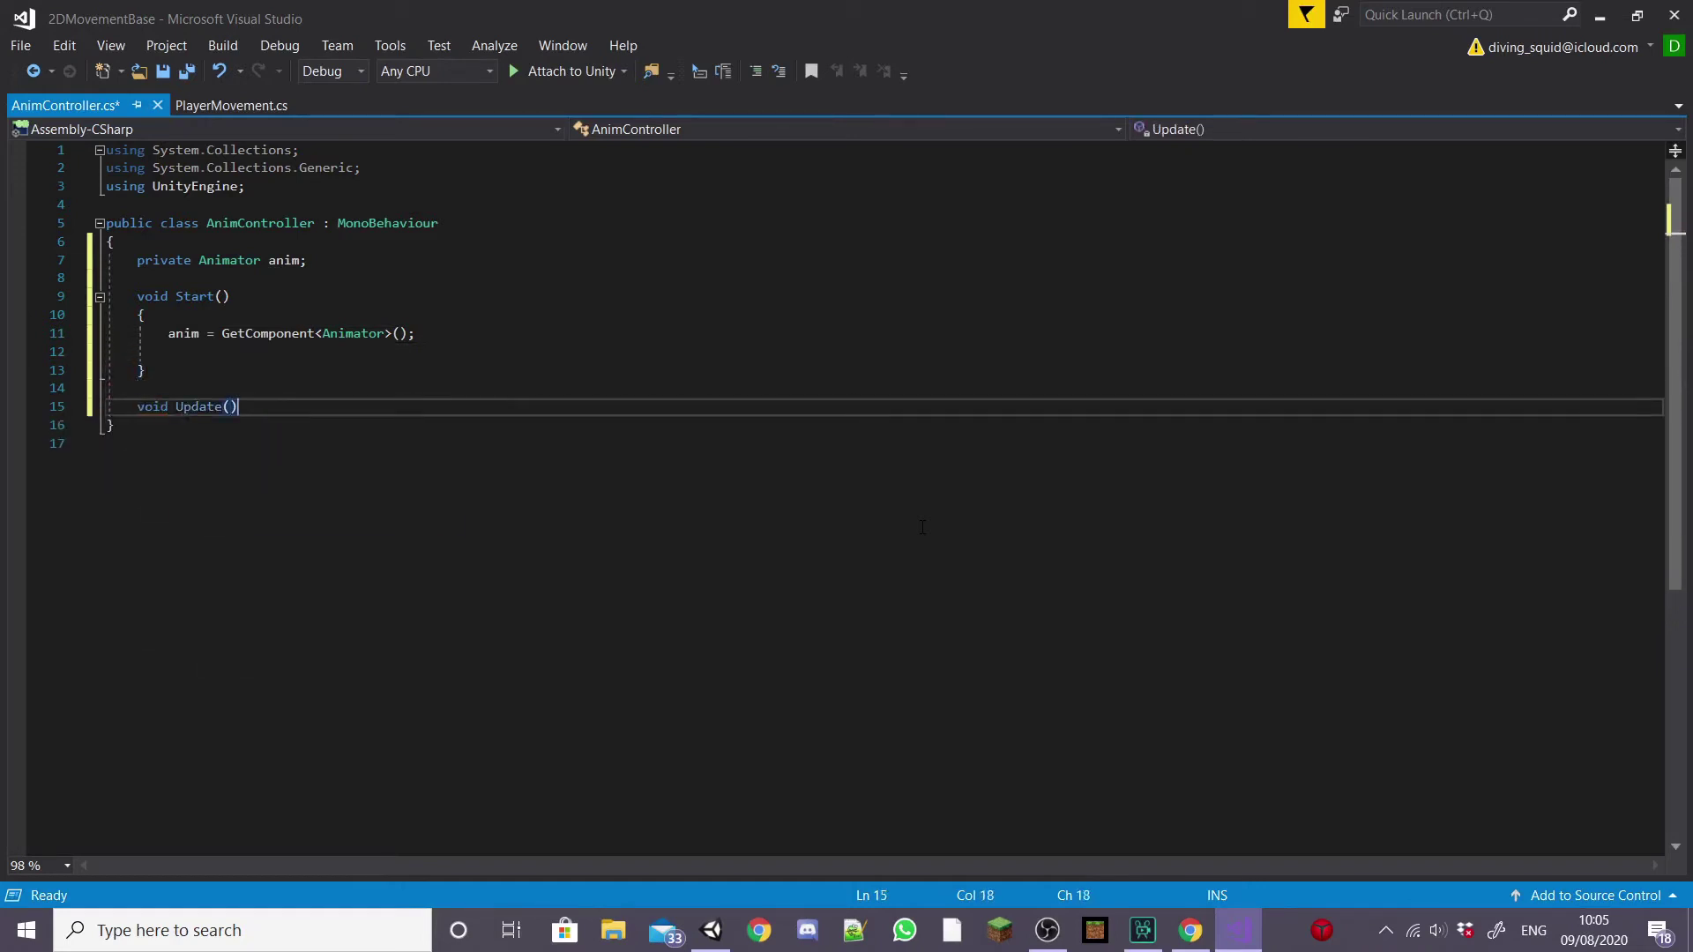
pyautogui.write('{')
pyautogui.press('Return')
# Begin an if statement inside Update() that checks Input.GetKey(KeyCode.A).
pyautogui.write('if')
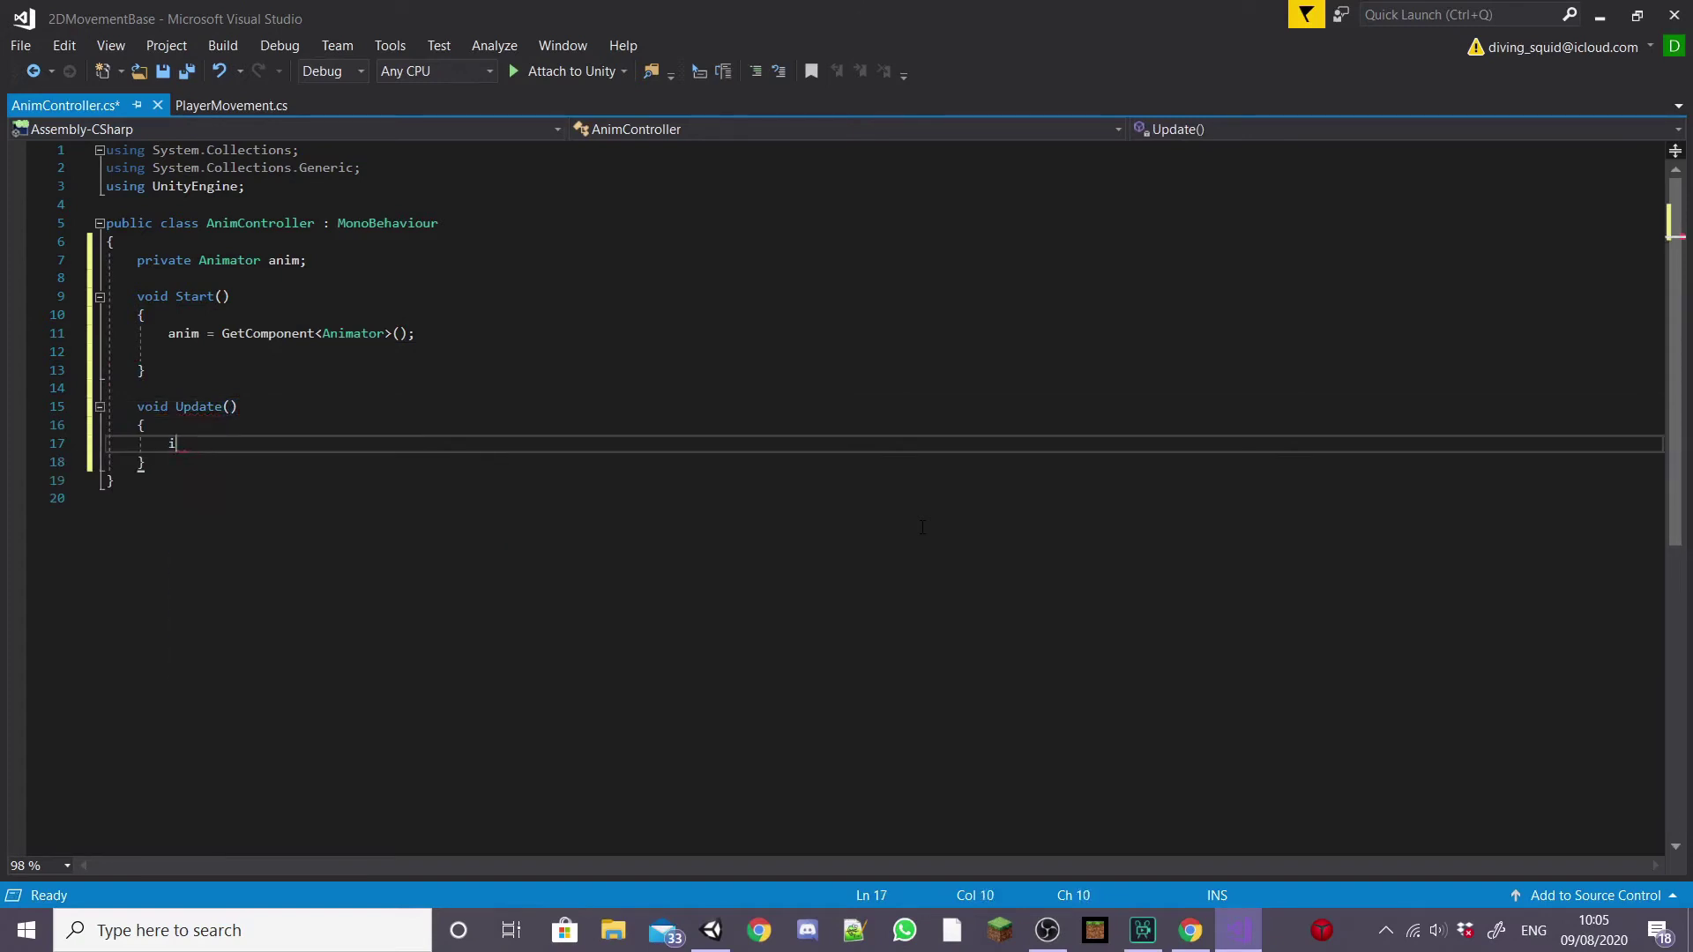
pyautogui.press('BackSpace')
pyautogui.write('If')
pyautogui.press('BackSpace')
pyautogui.press('BackSpace')
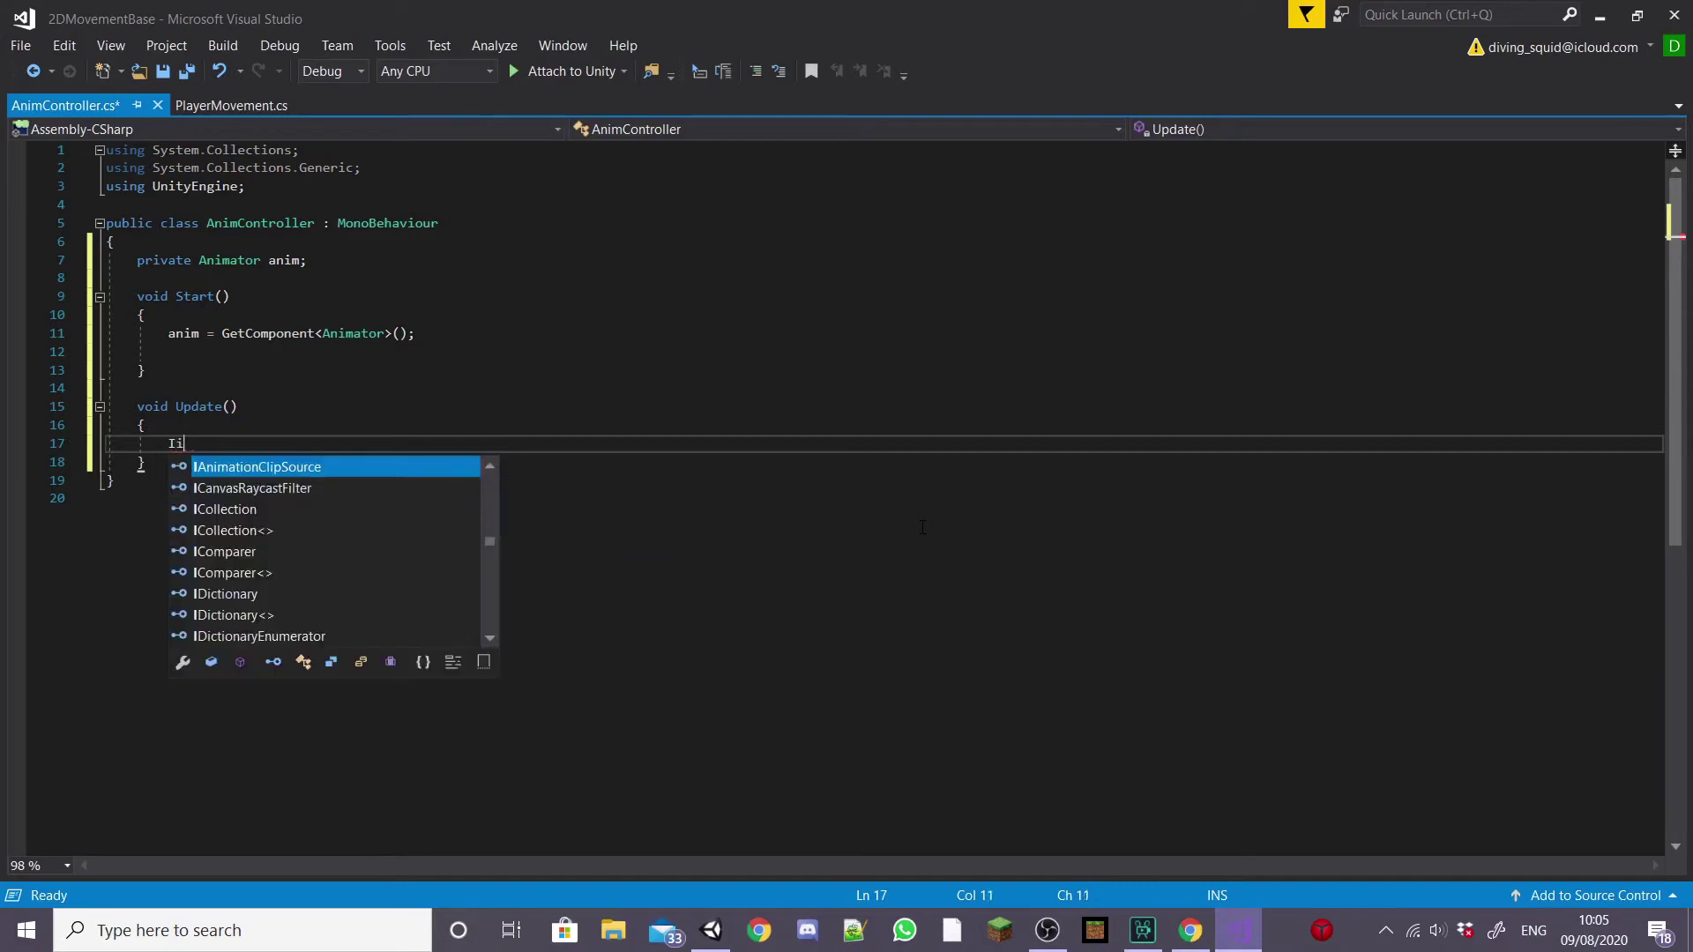
pyautogui.write('if(Input')
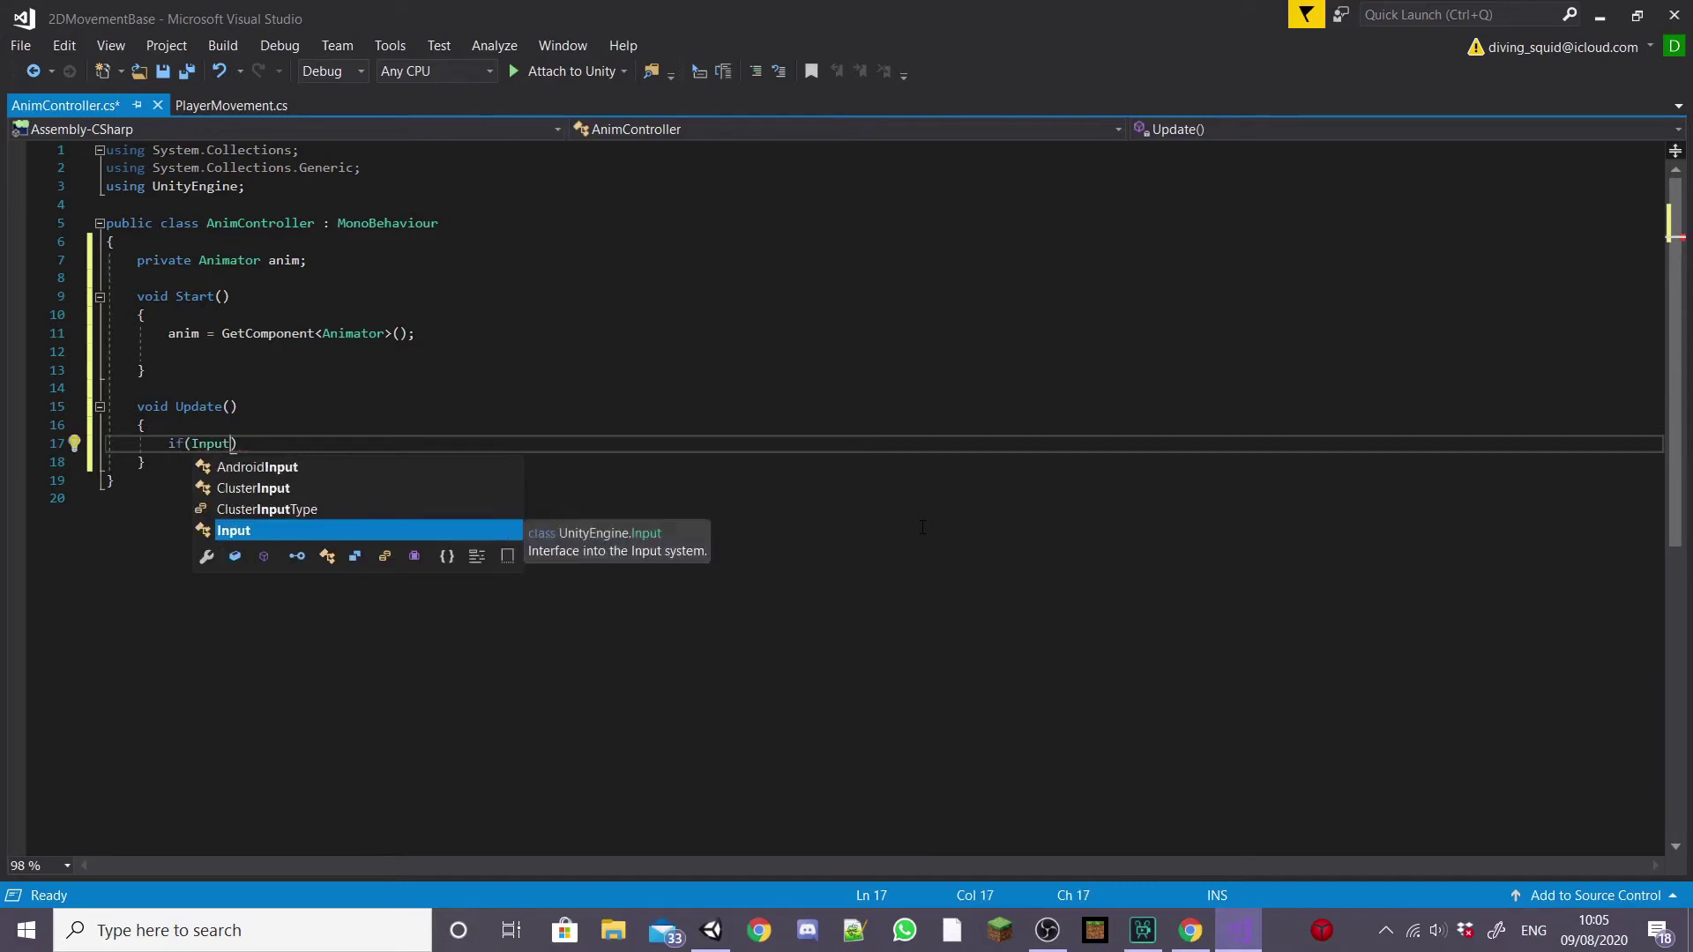
pyautogui.write('.GetJ')
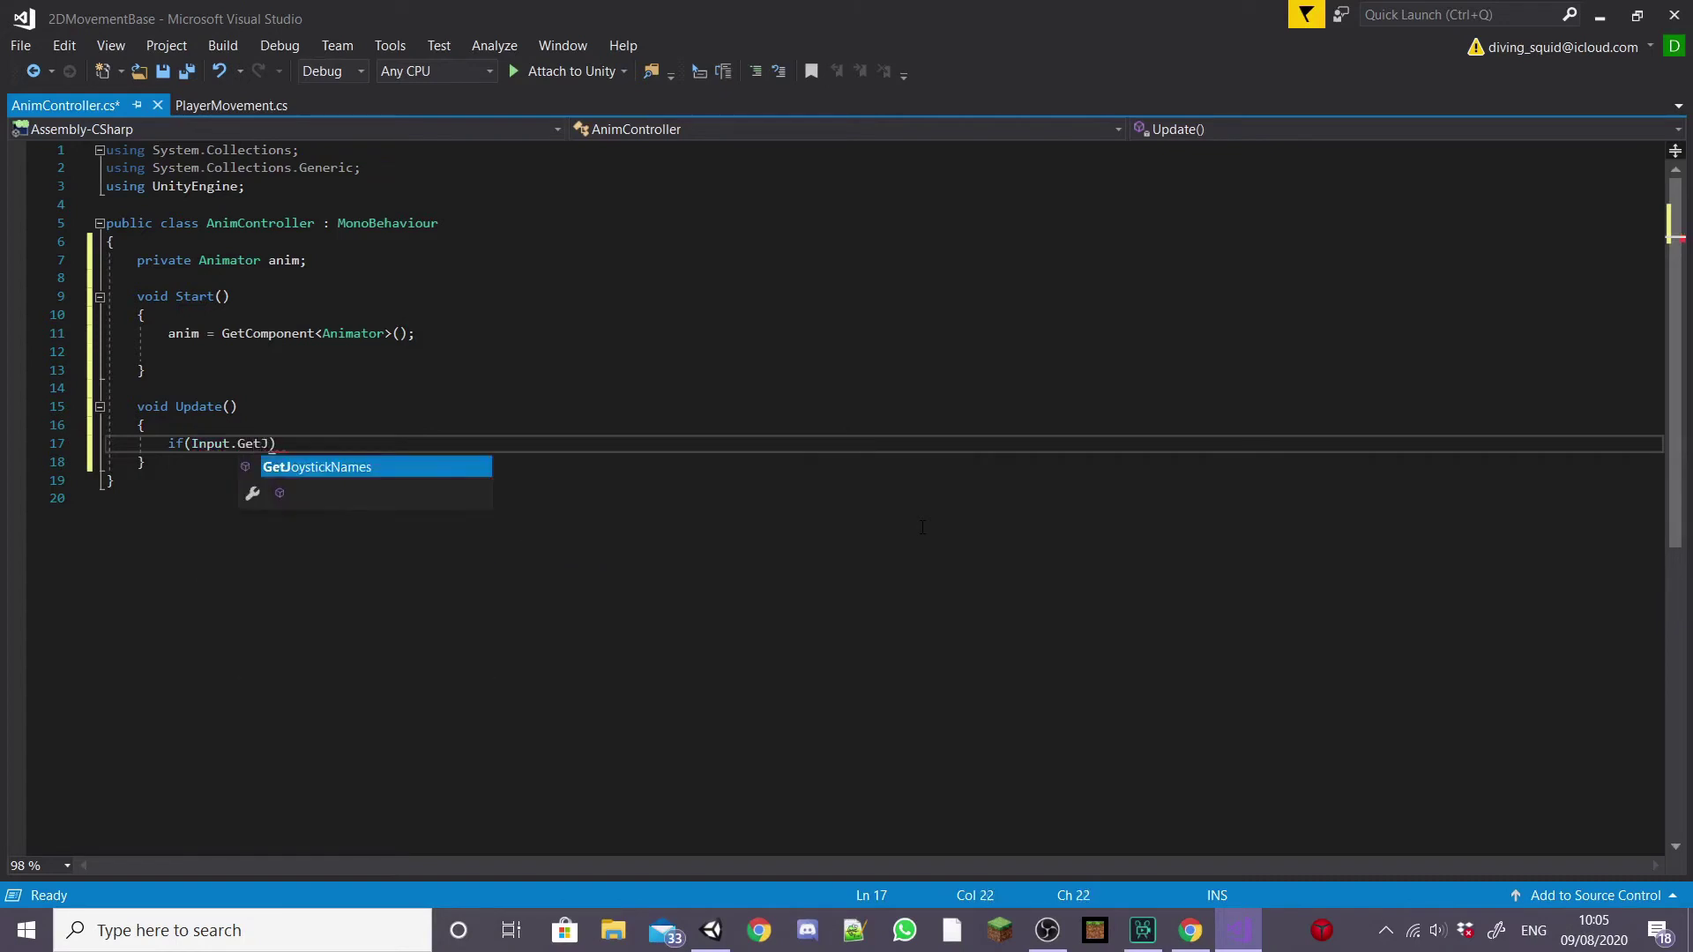
pyautogui.press('BackSpace')
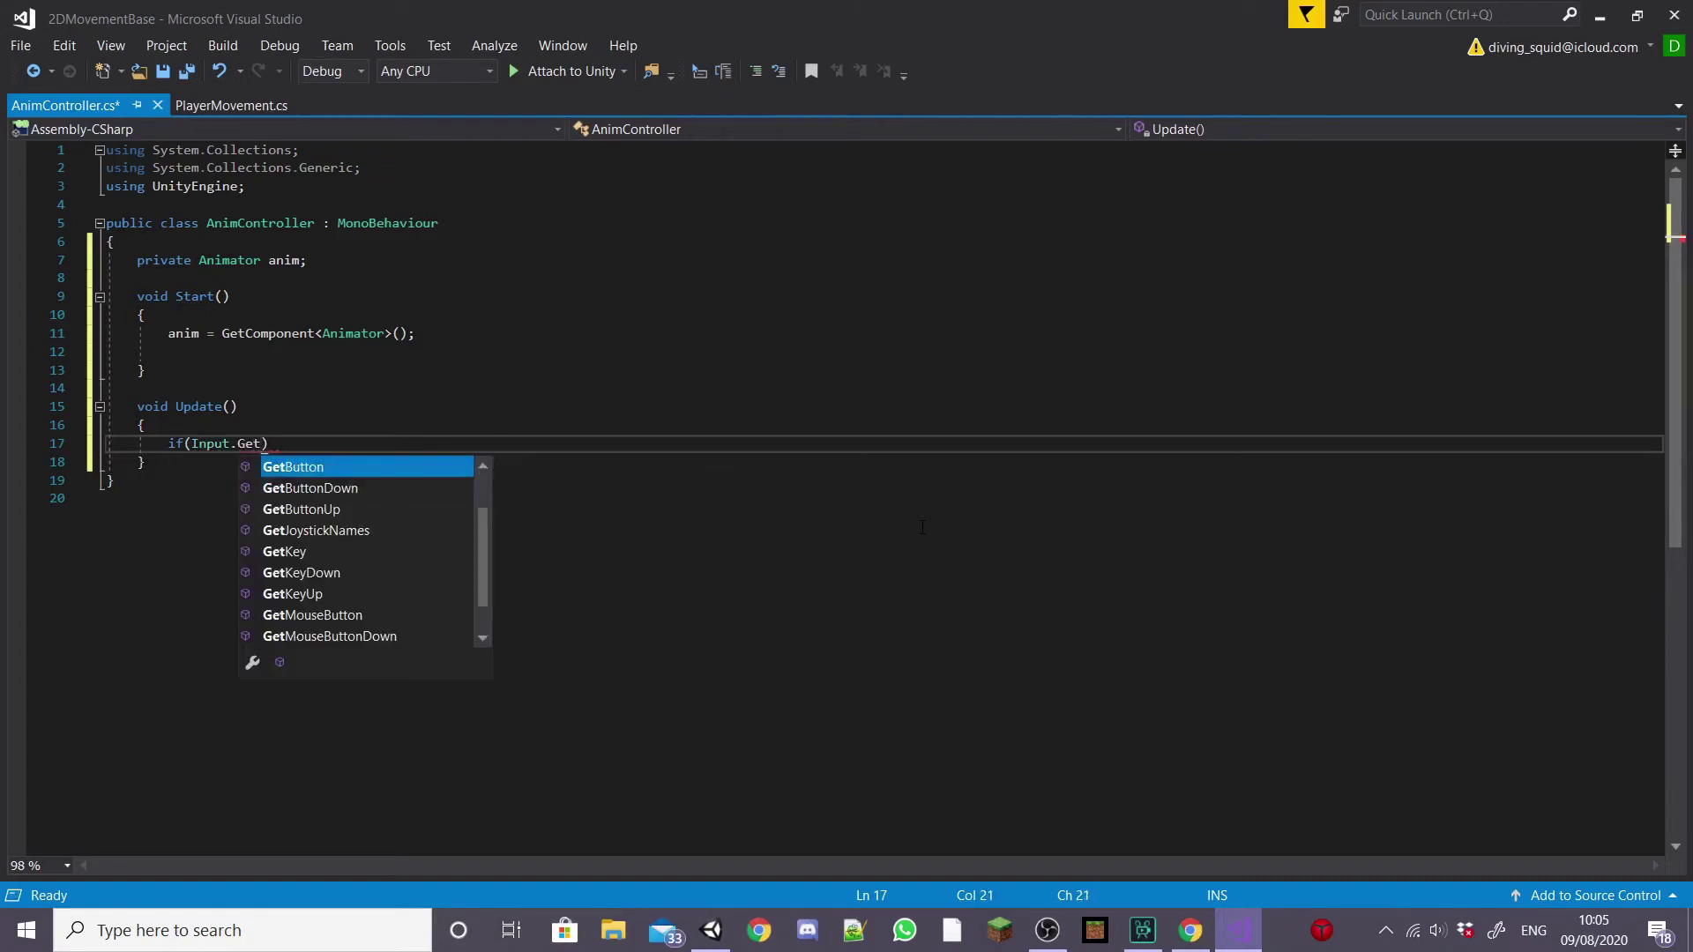
pyautogui.write('Key')
pyautogui.write('(KeyCode')
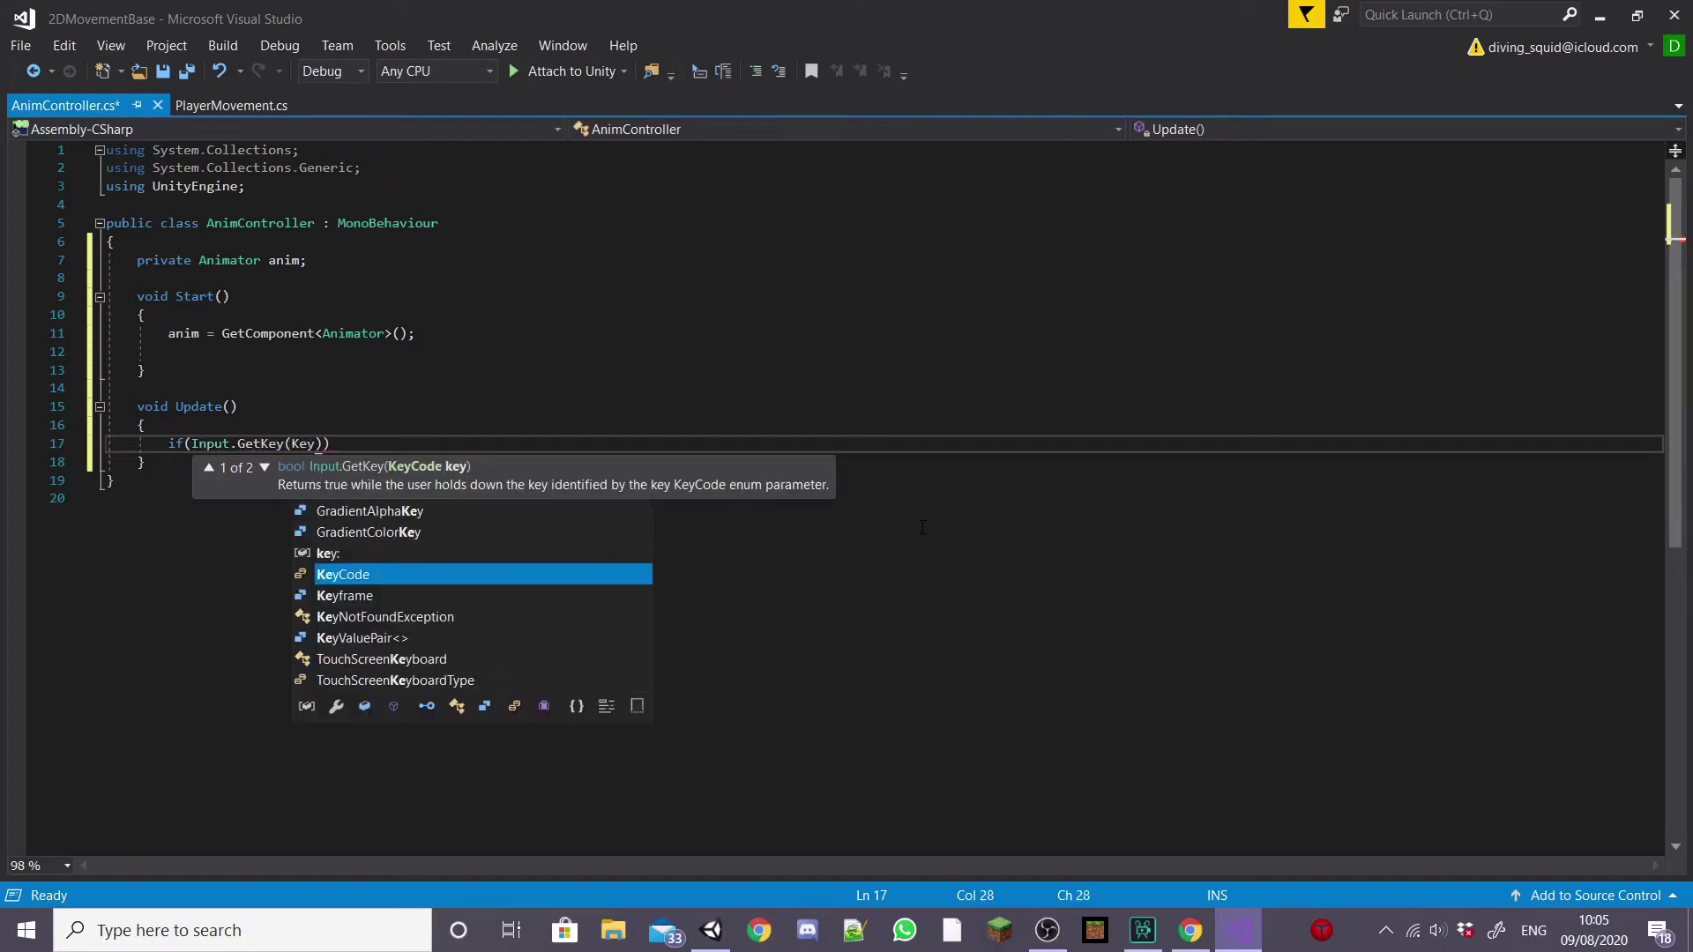
pyautogui.write('.A')
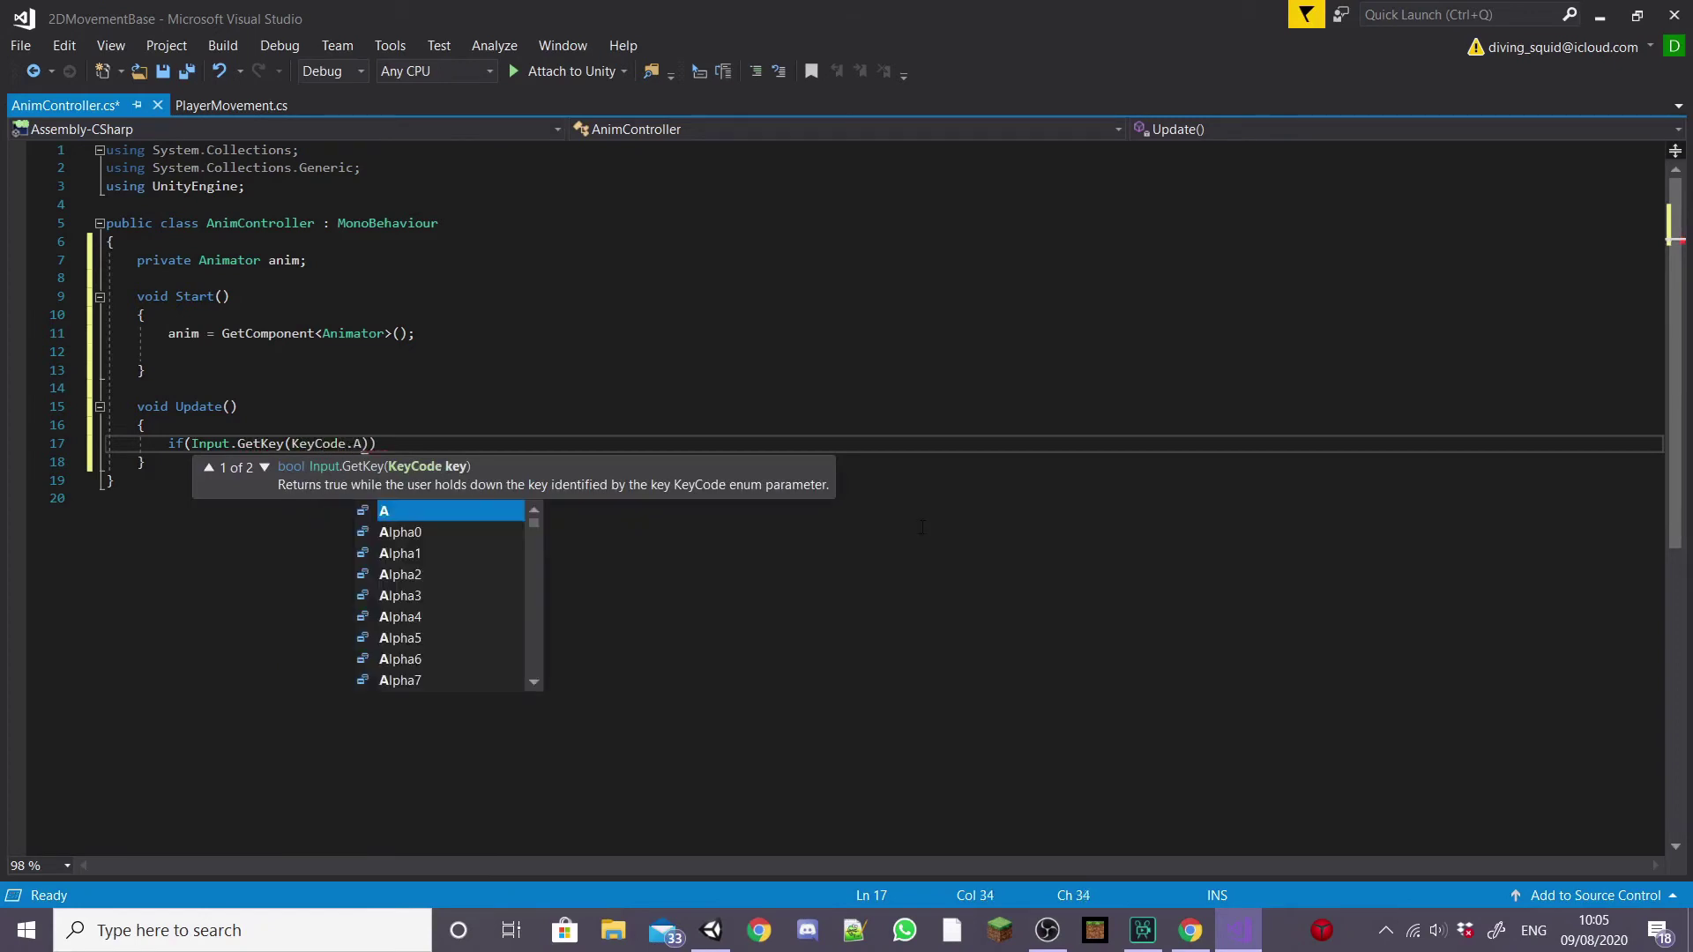
# Extend the if condition with "|| Input.GetKey(KeyCode.D)" and open a braced body below it.
pyautogui.write(') ||')
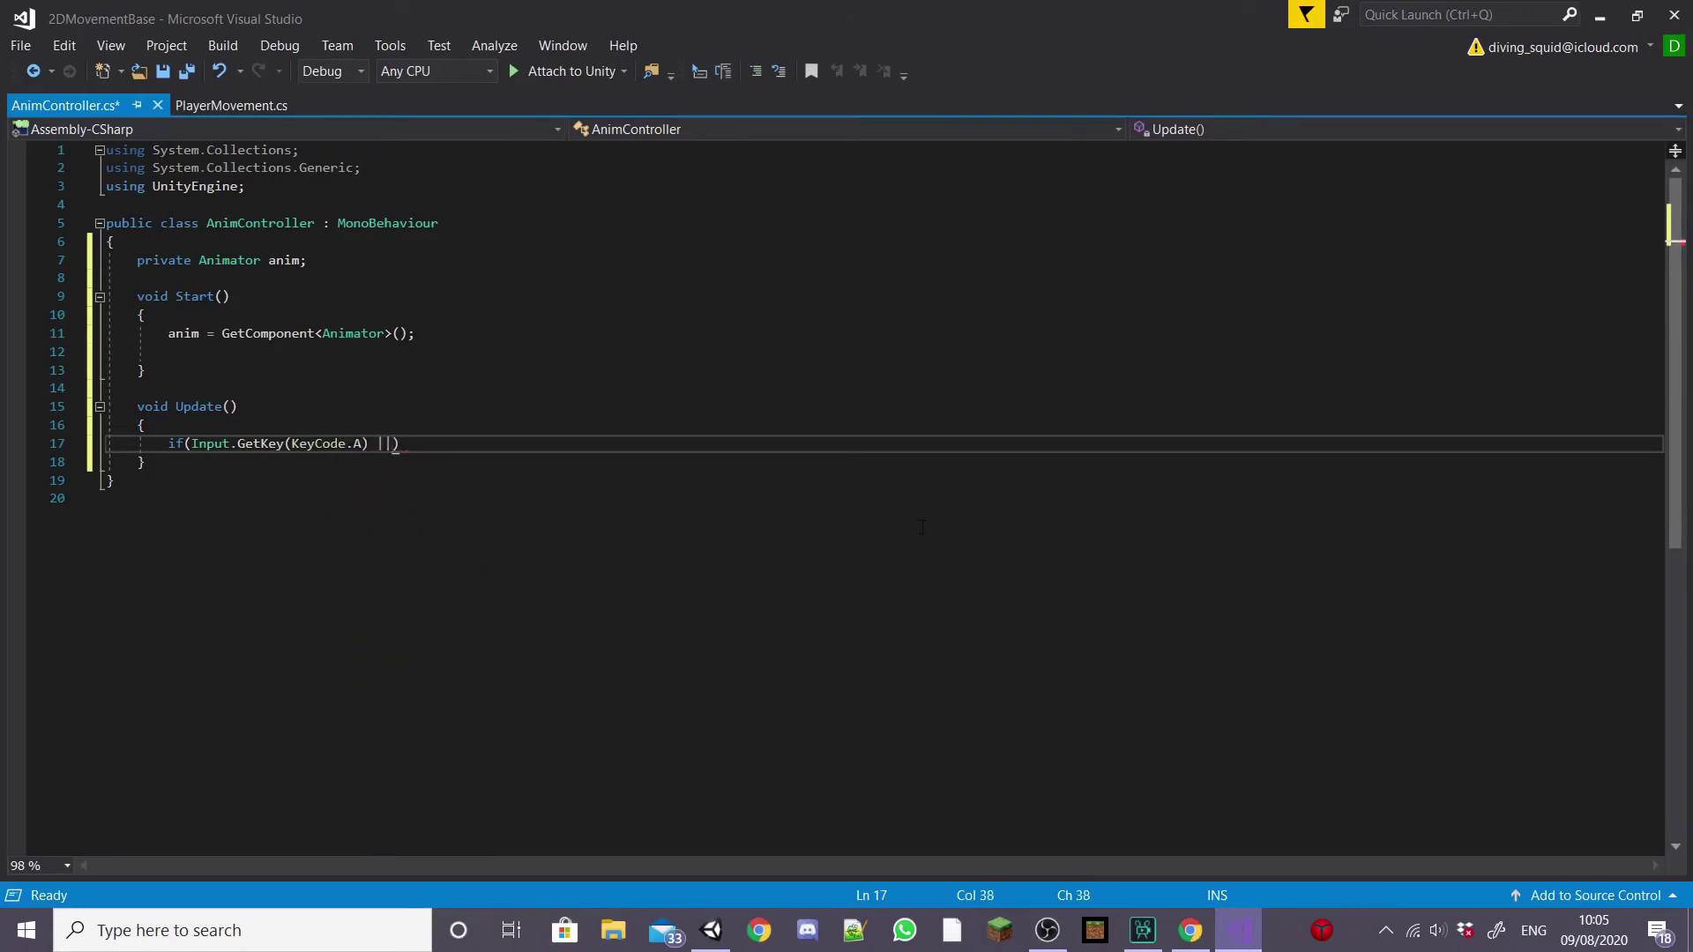
pyautogui.write(' Input')
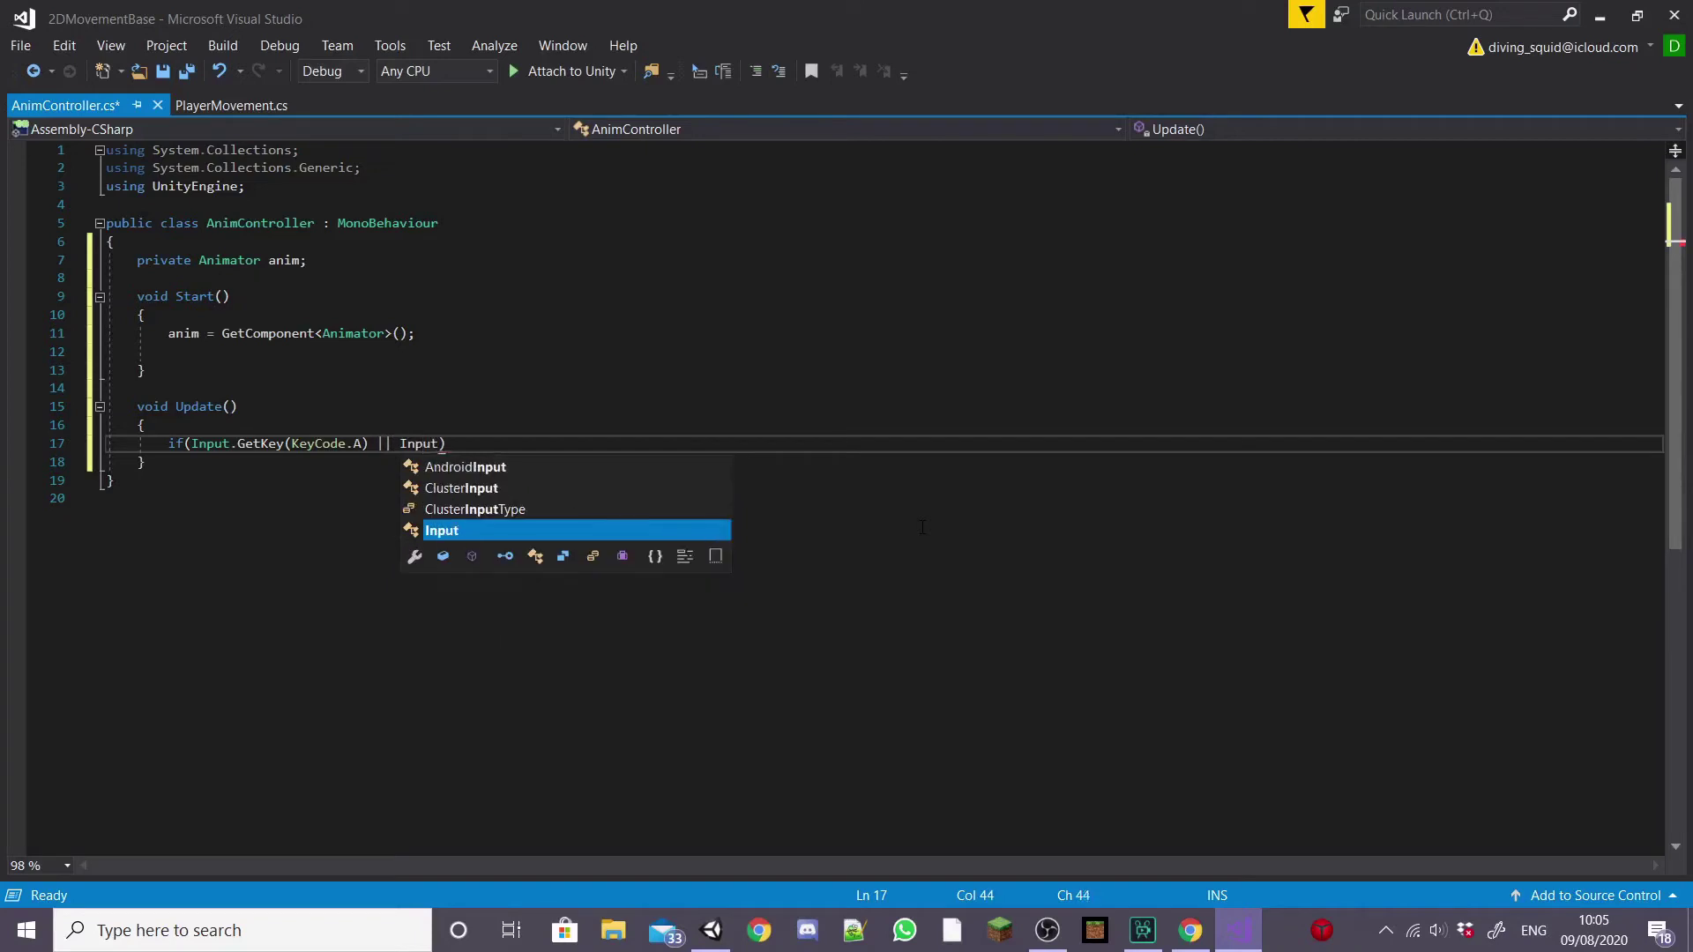
pyautogui.write('.GetKey')
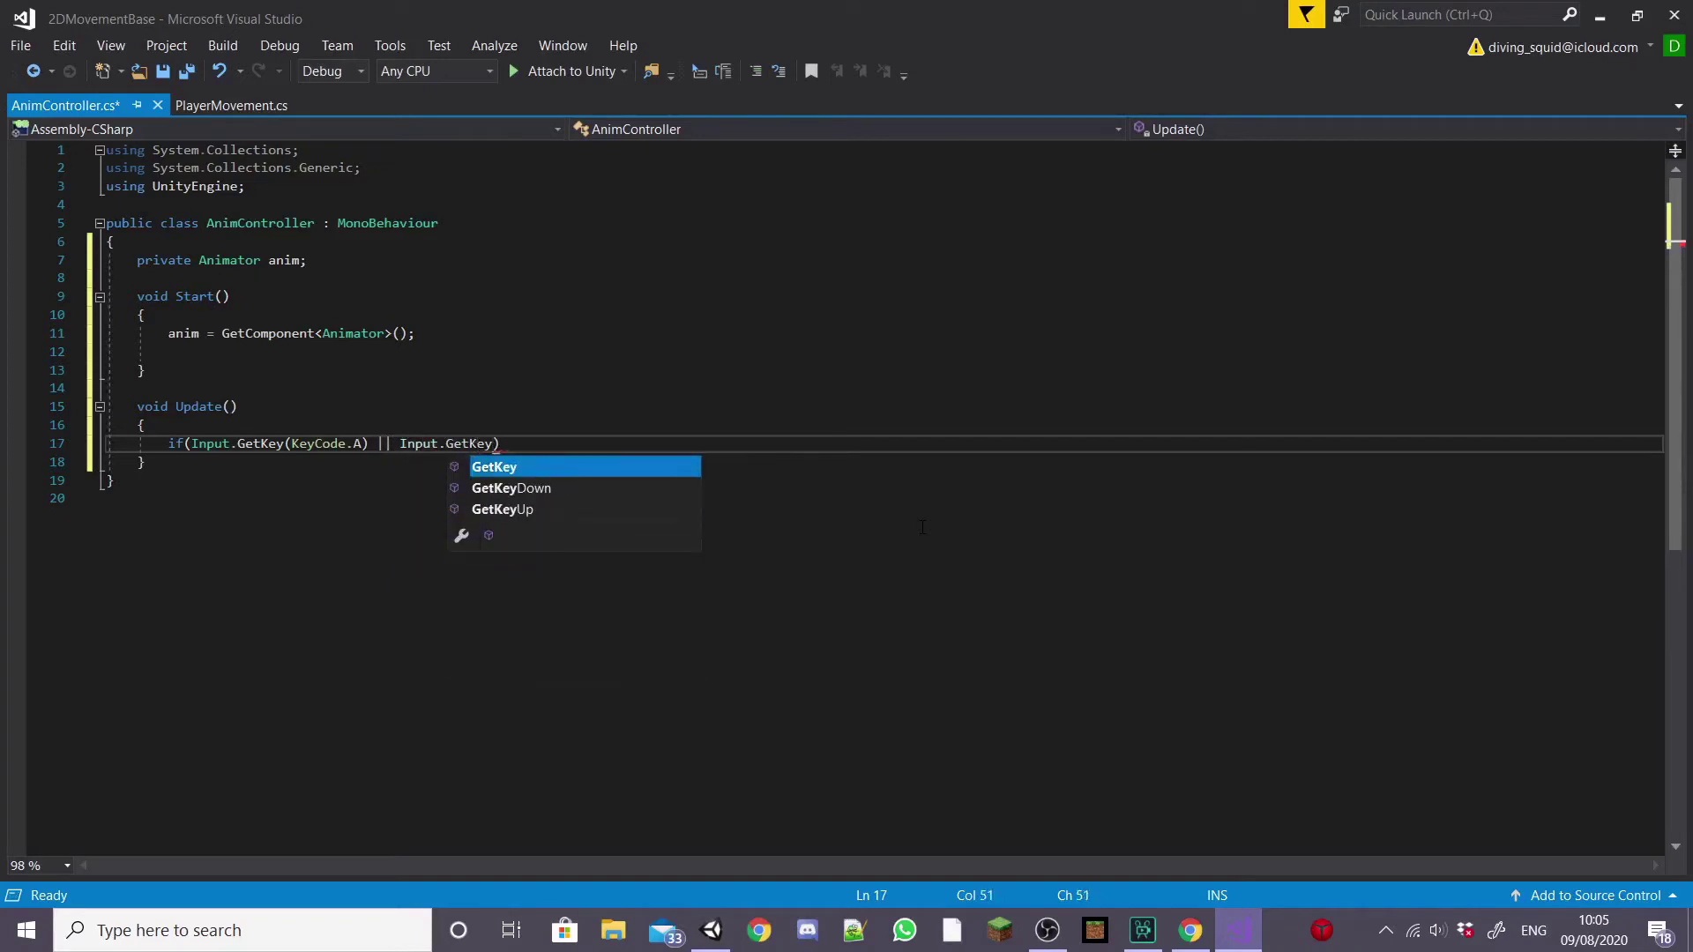
pyautogui.write('(')
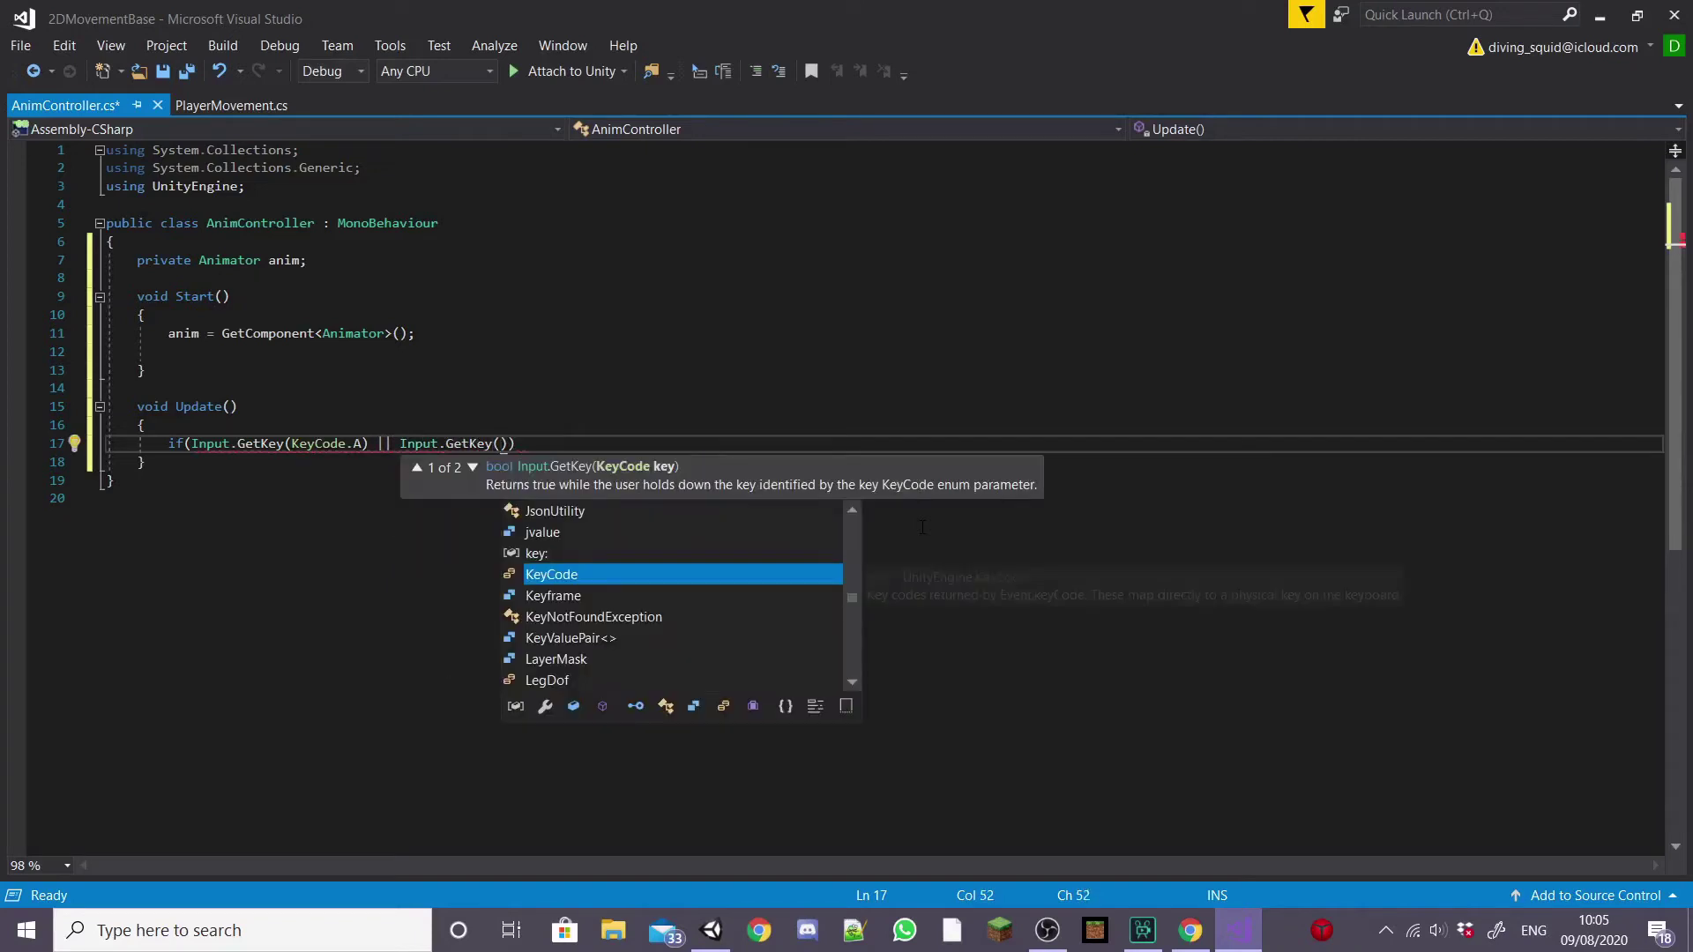
pyautogui.write('KeyCode')
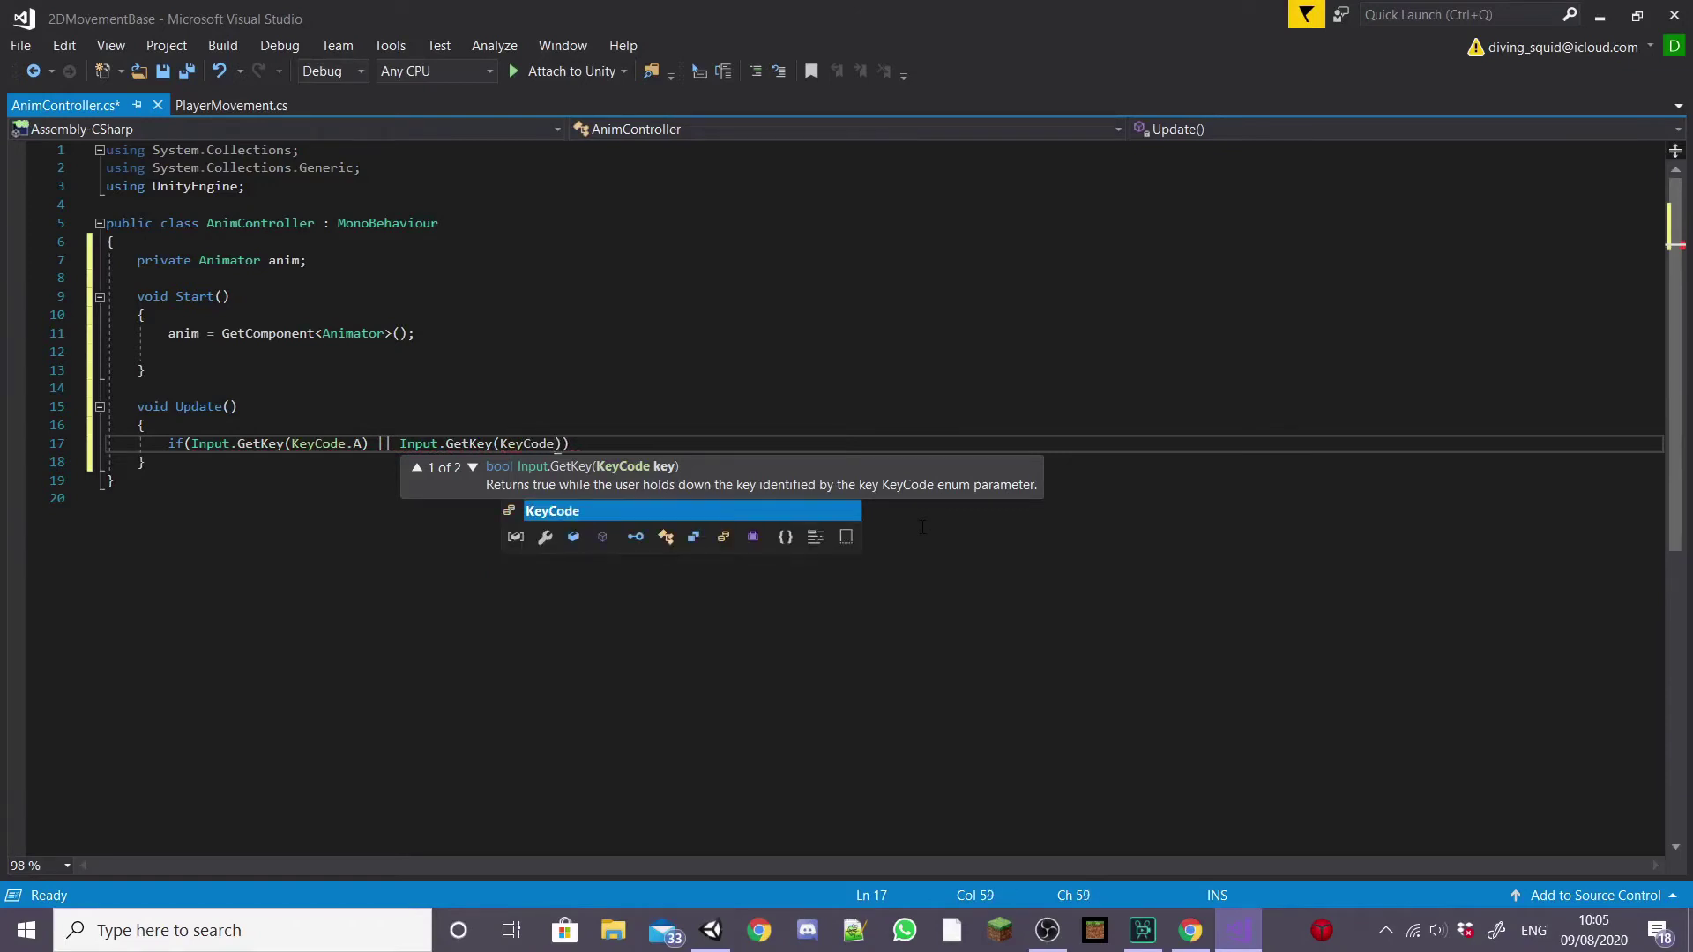
pyautogui.write(',')
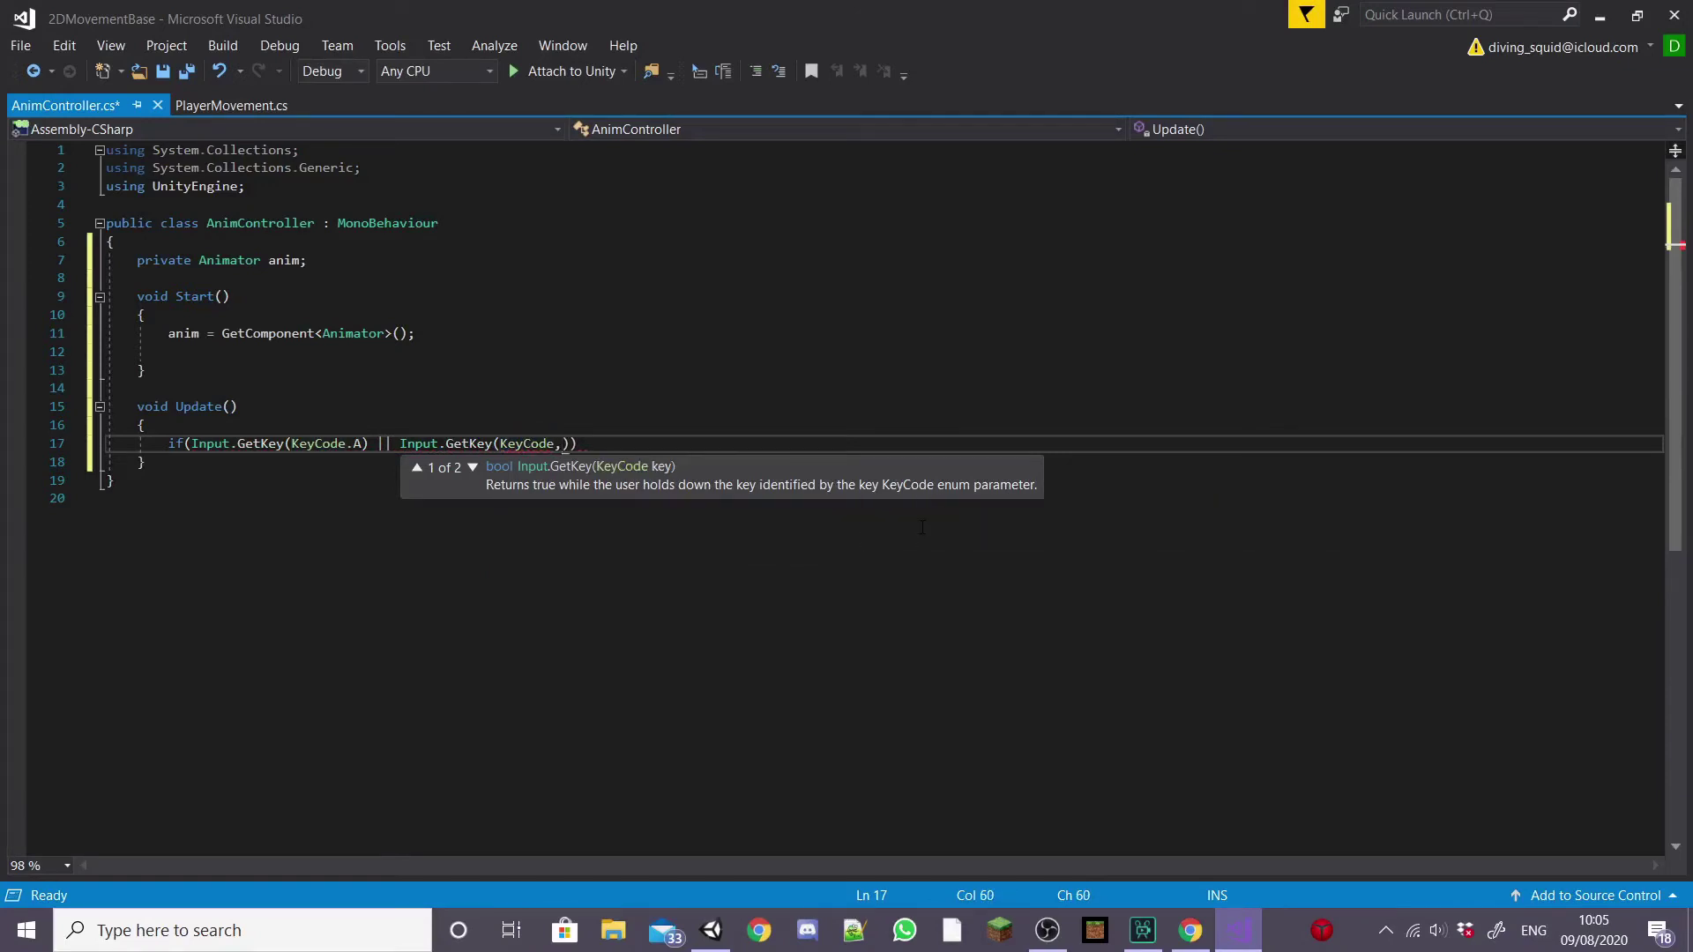
pyautogui.press('BackSpace')
pyautogui.write('.d')
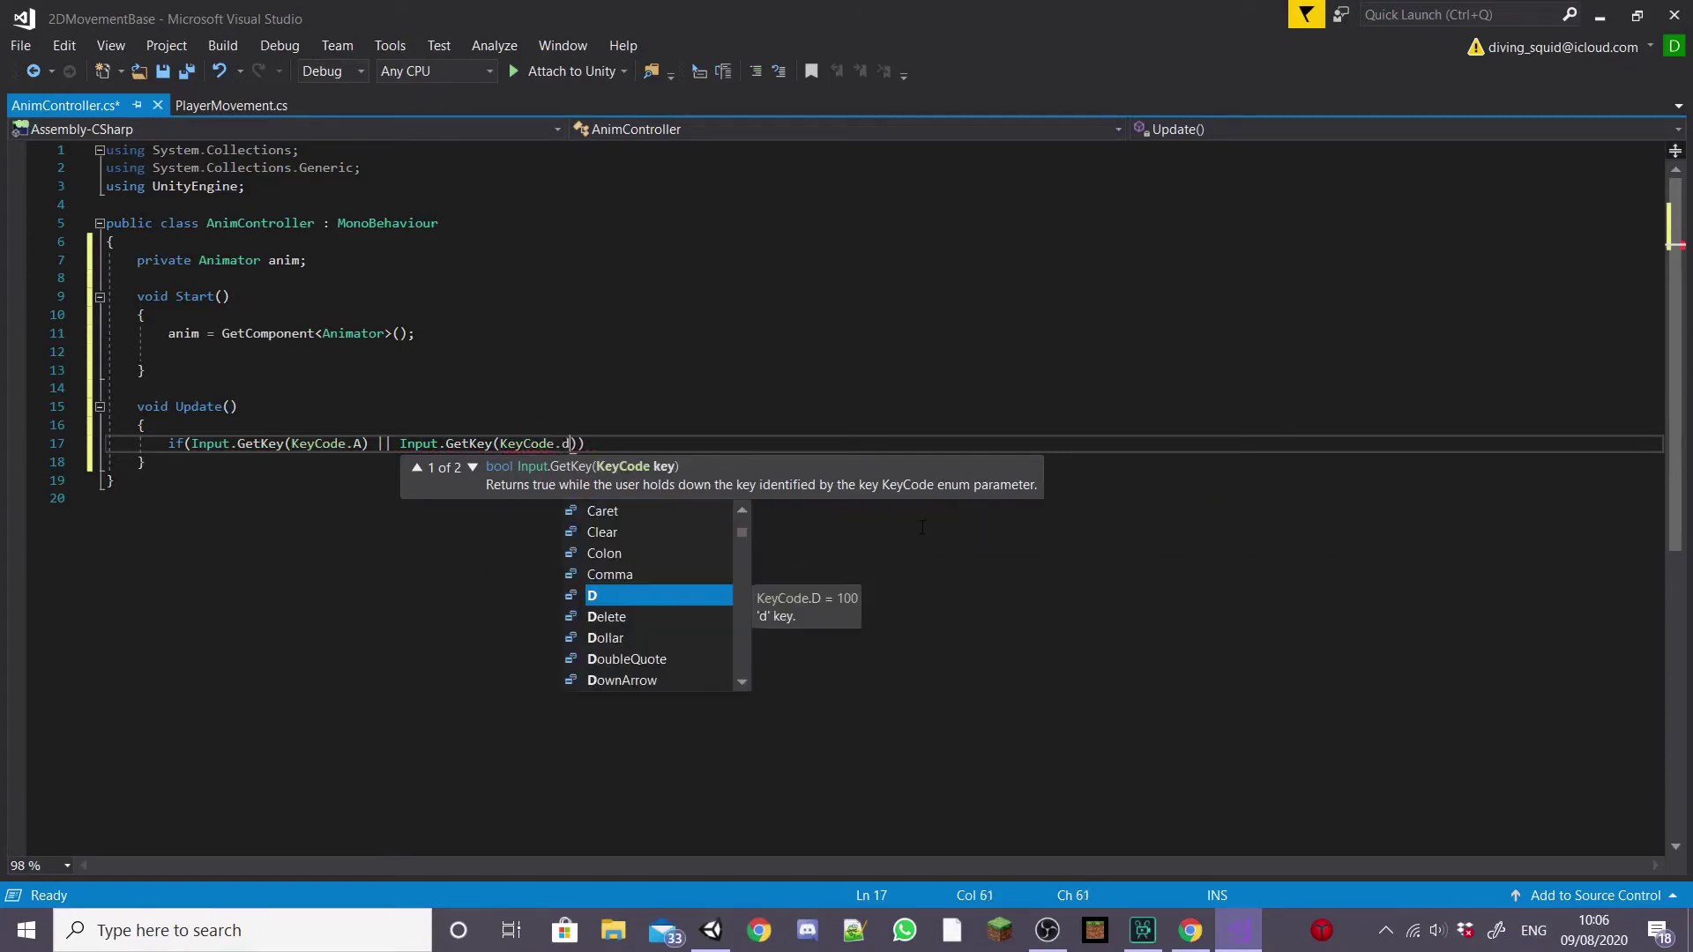
pyautogui.write(')){')
pyautogui.press('Return')
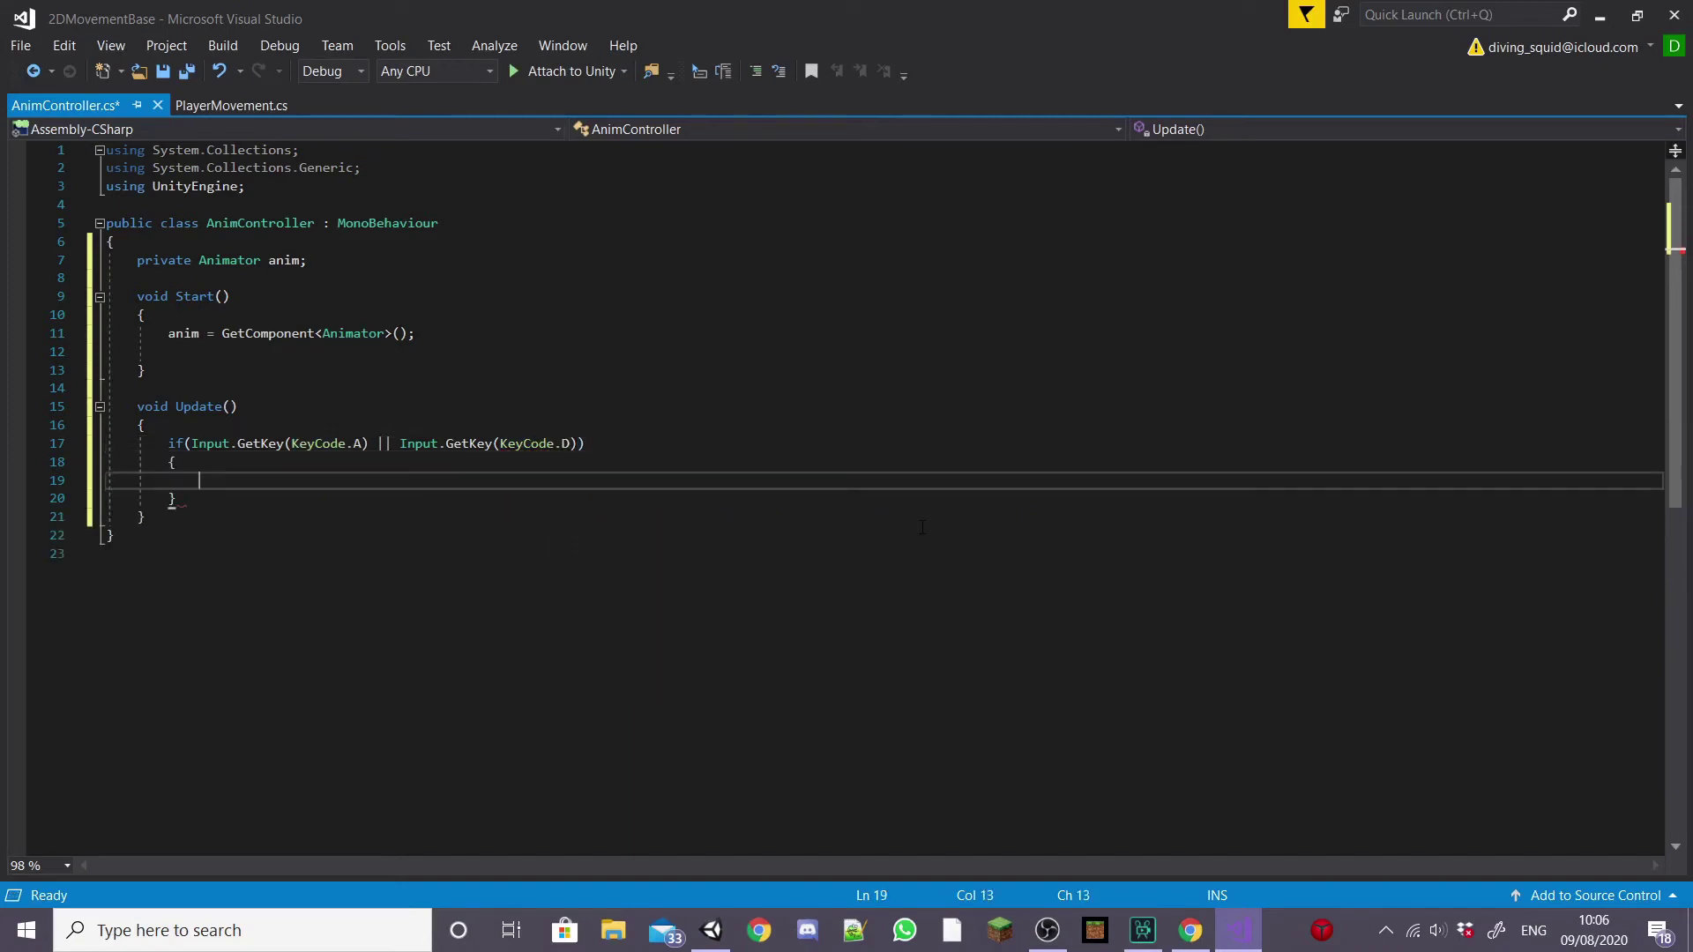
# Write anim.SetBool("isMoving", true); inside the if block.
pyautogui.write('anim.SetBool')
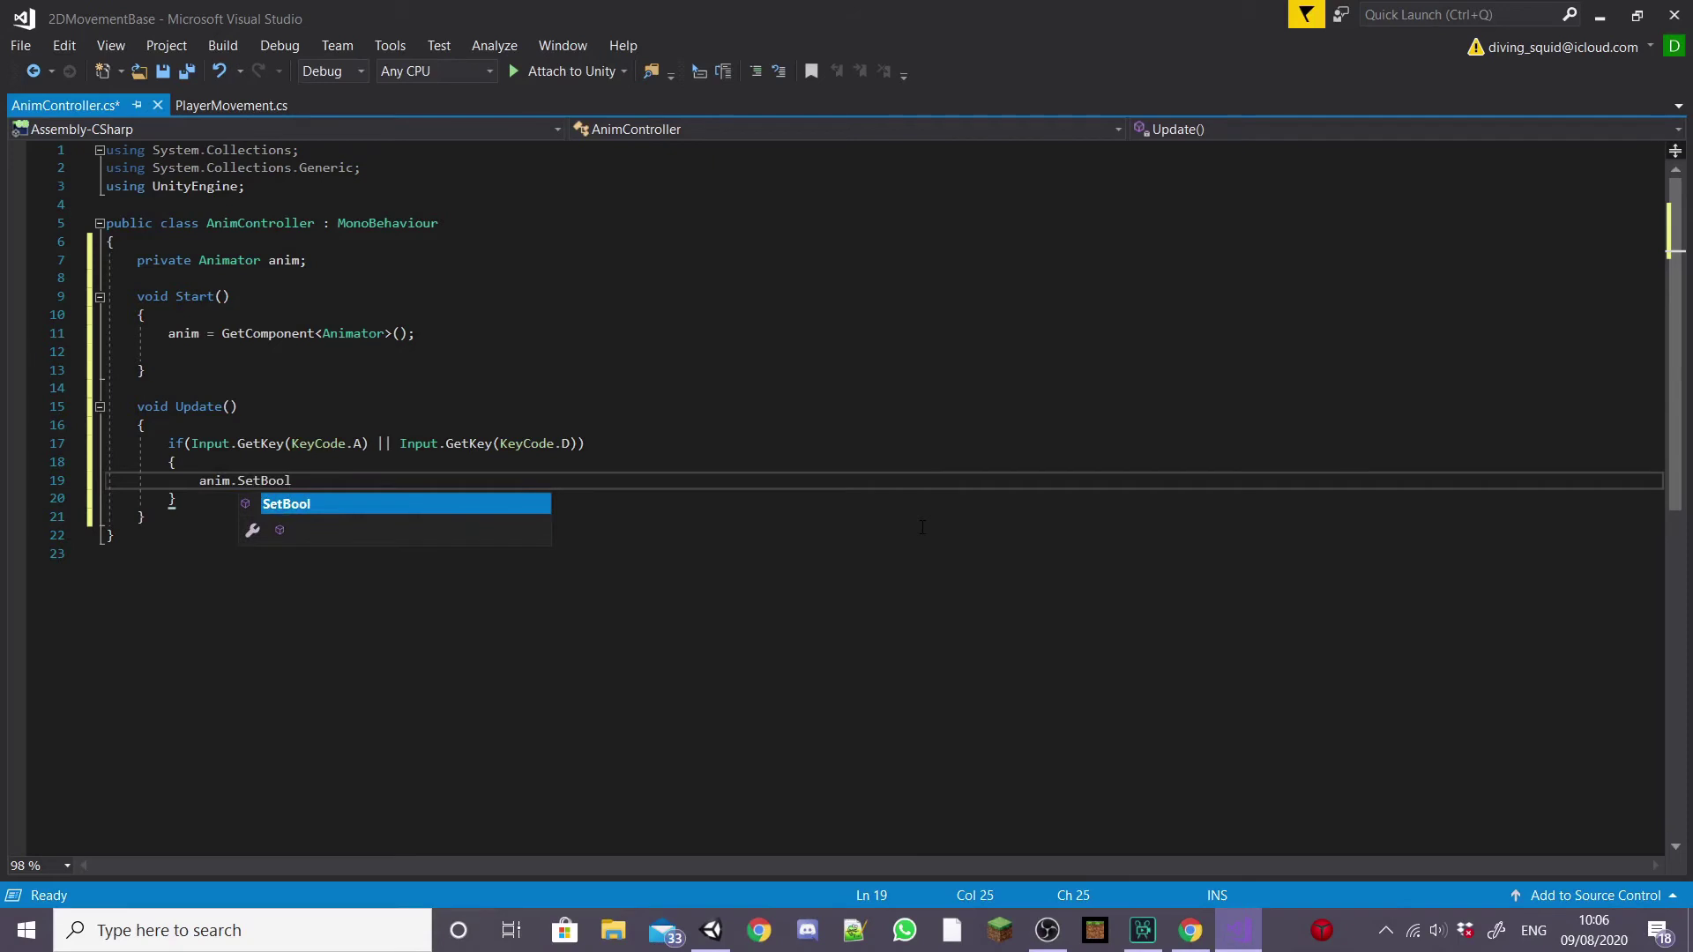
pyautogui.write('"I')
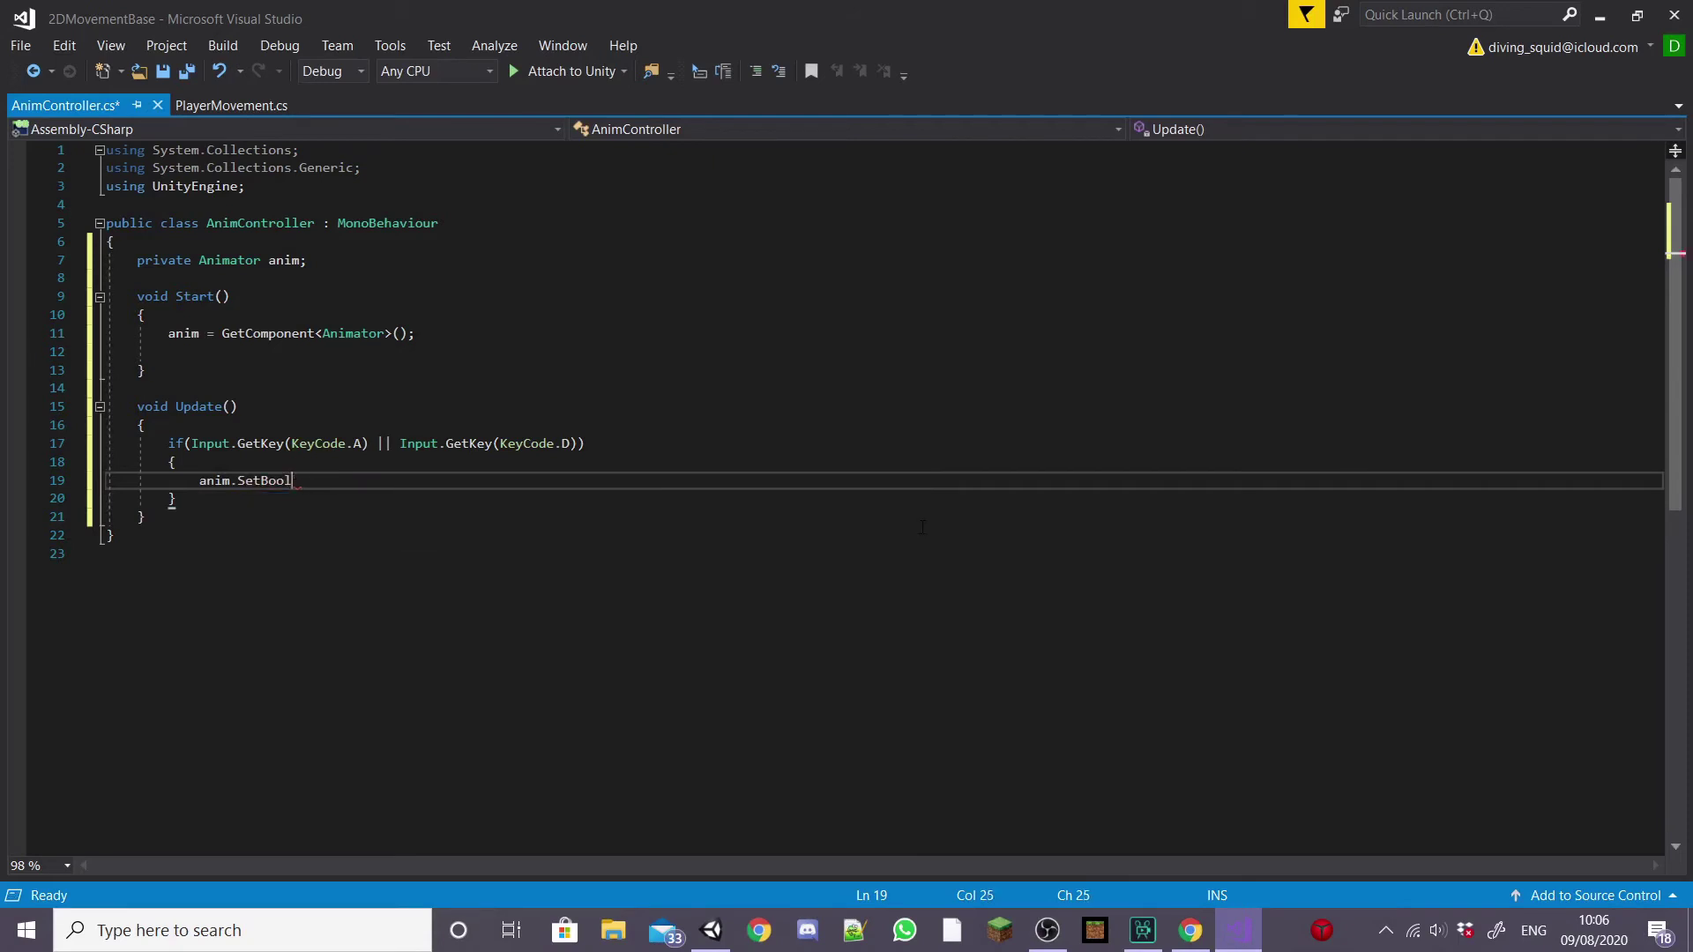
pyautogui.write('("isMo')
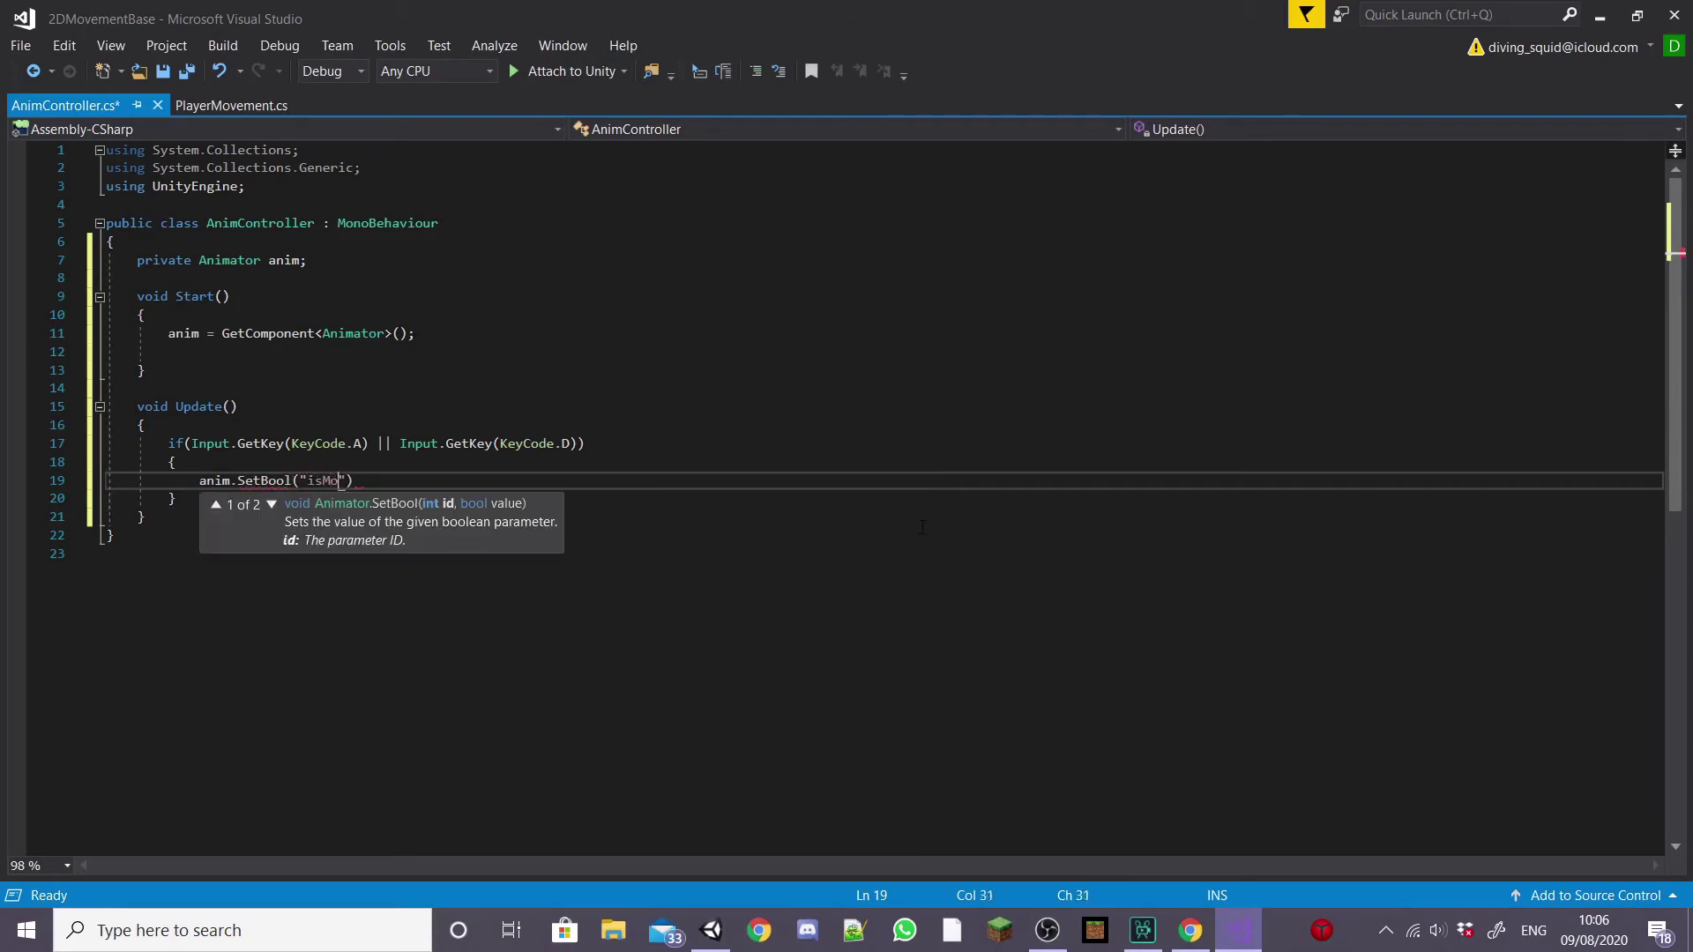
pyautogui.write('ving", true)')
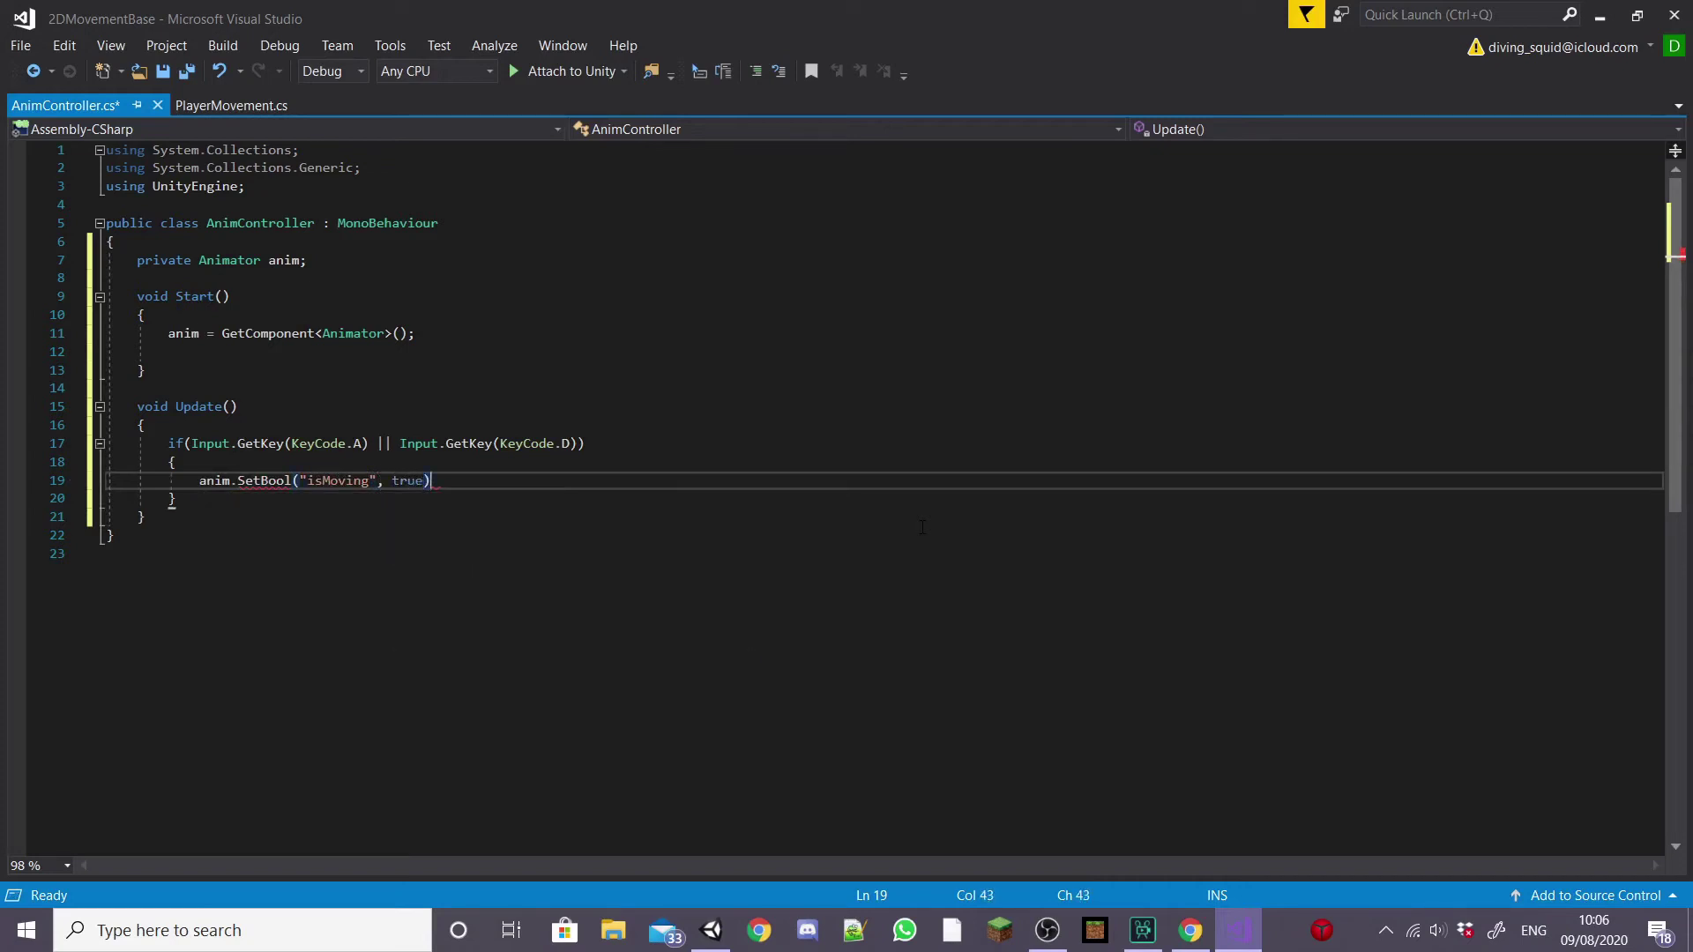
pyautogui.write(';')
# Add an else block after the if block that sets the "isMoving" bool to false with anim.SetBool.
pyautogui.press('Down')
pyautogui.write('else')
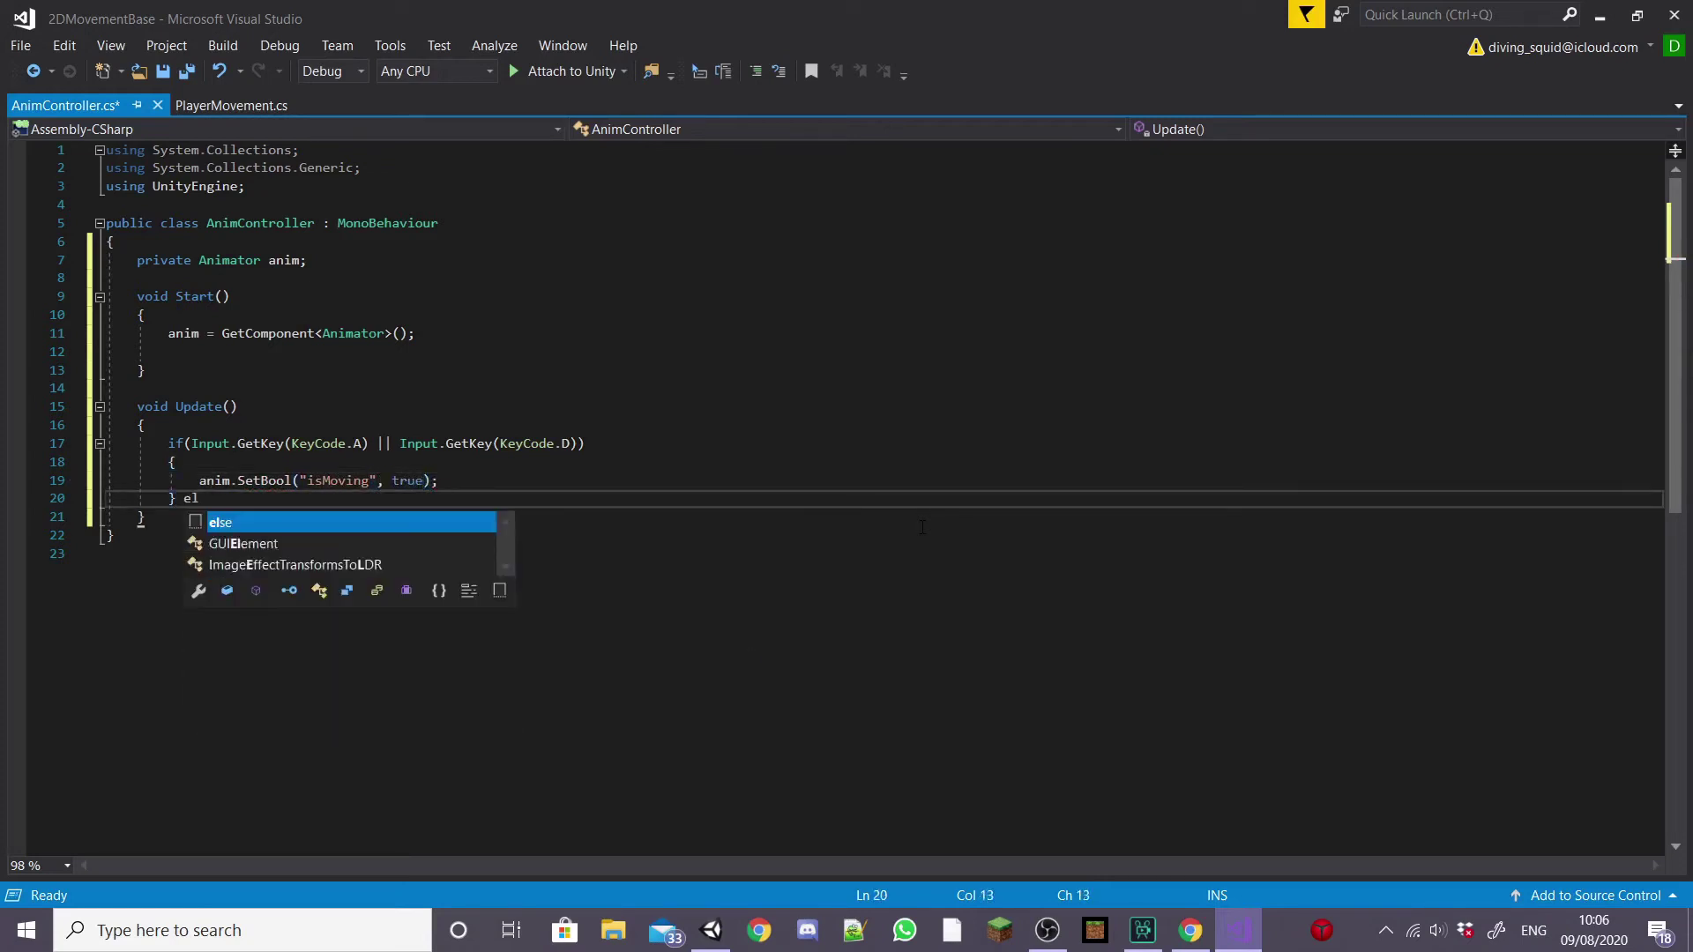
pyautogui.press('Tab')
pyautogui.press('Tab')
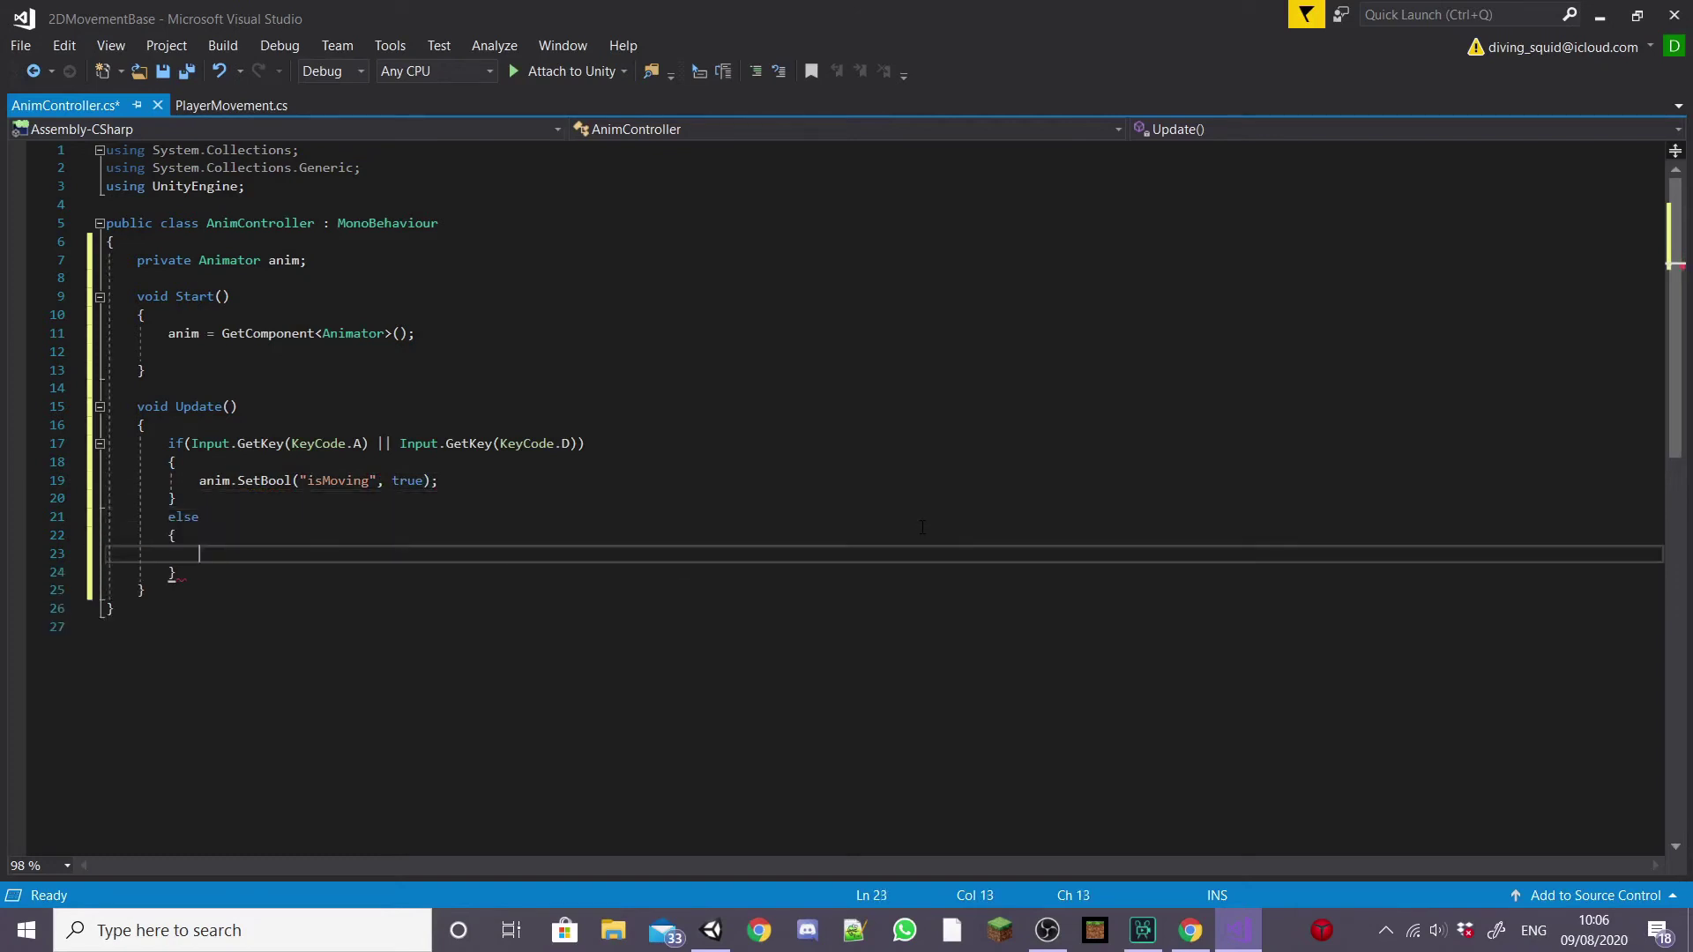
pyautogui.write('anim.Se')
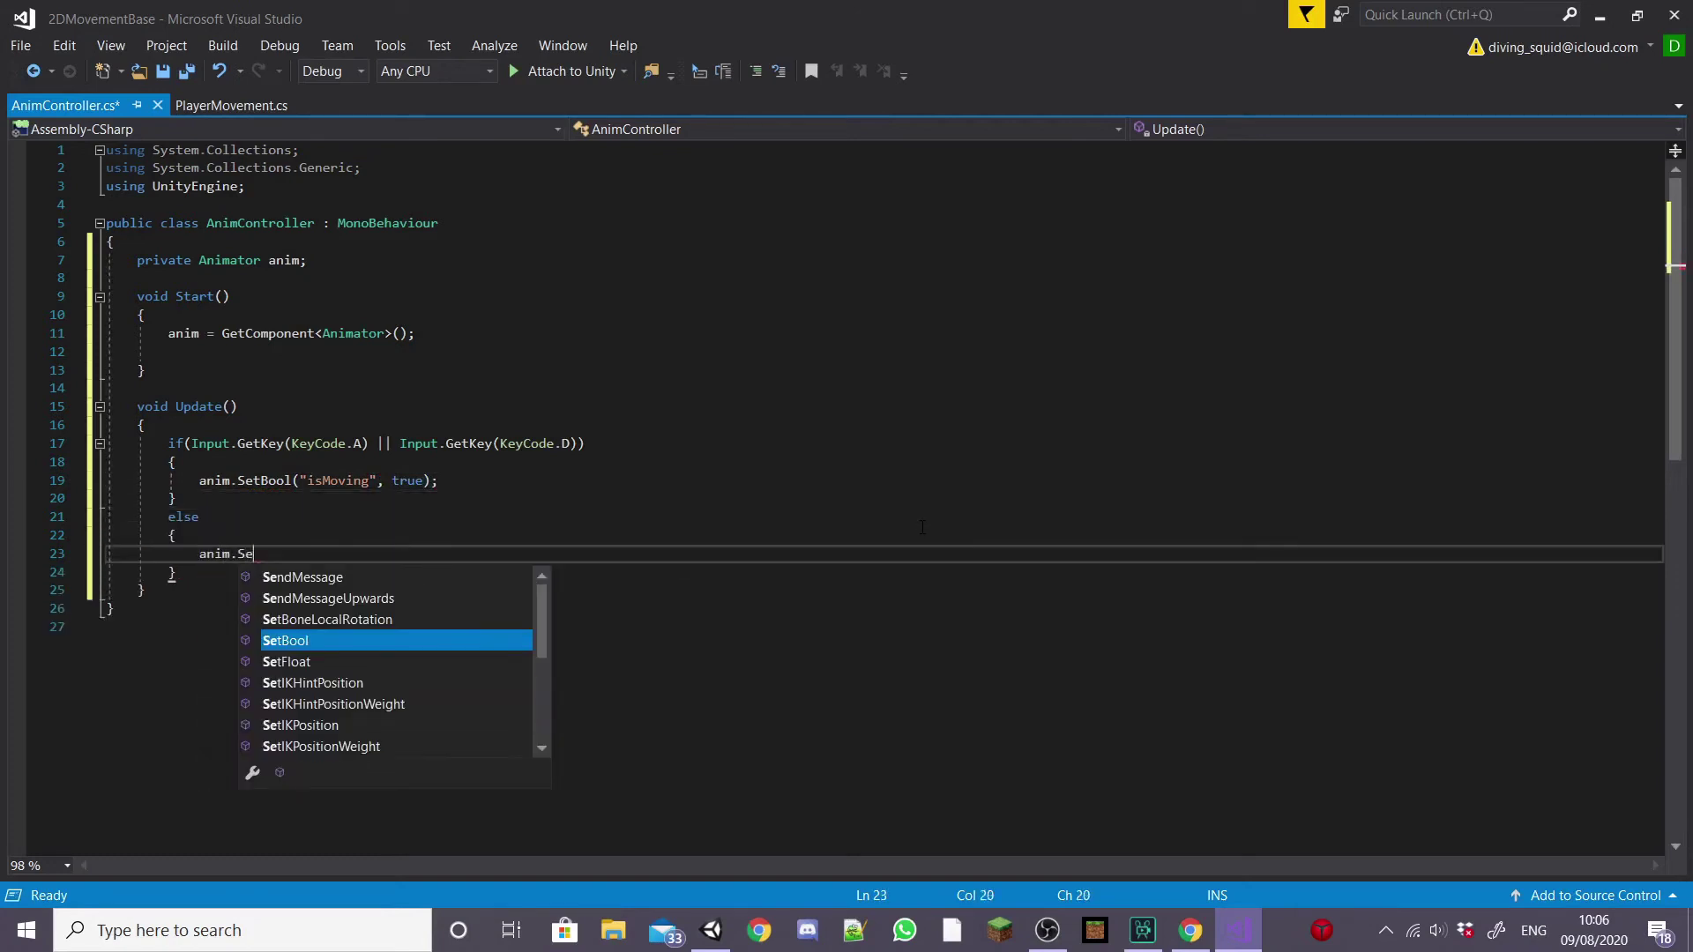
pyautogui.write('tBool("')
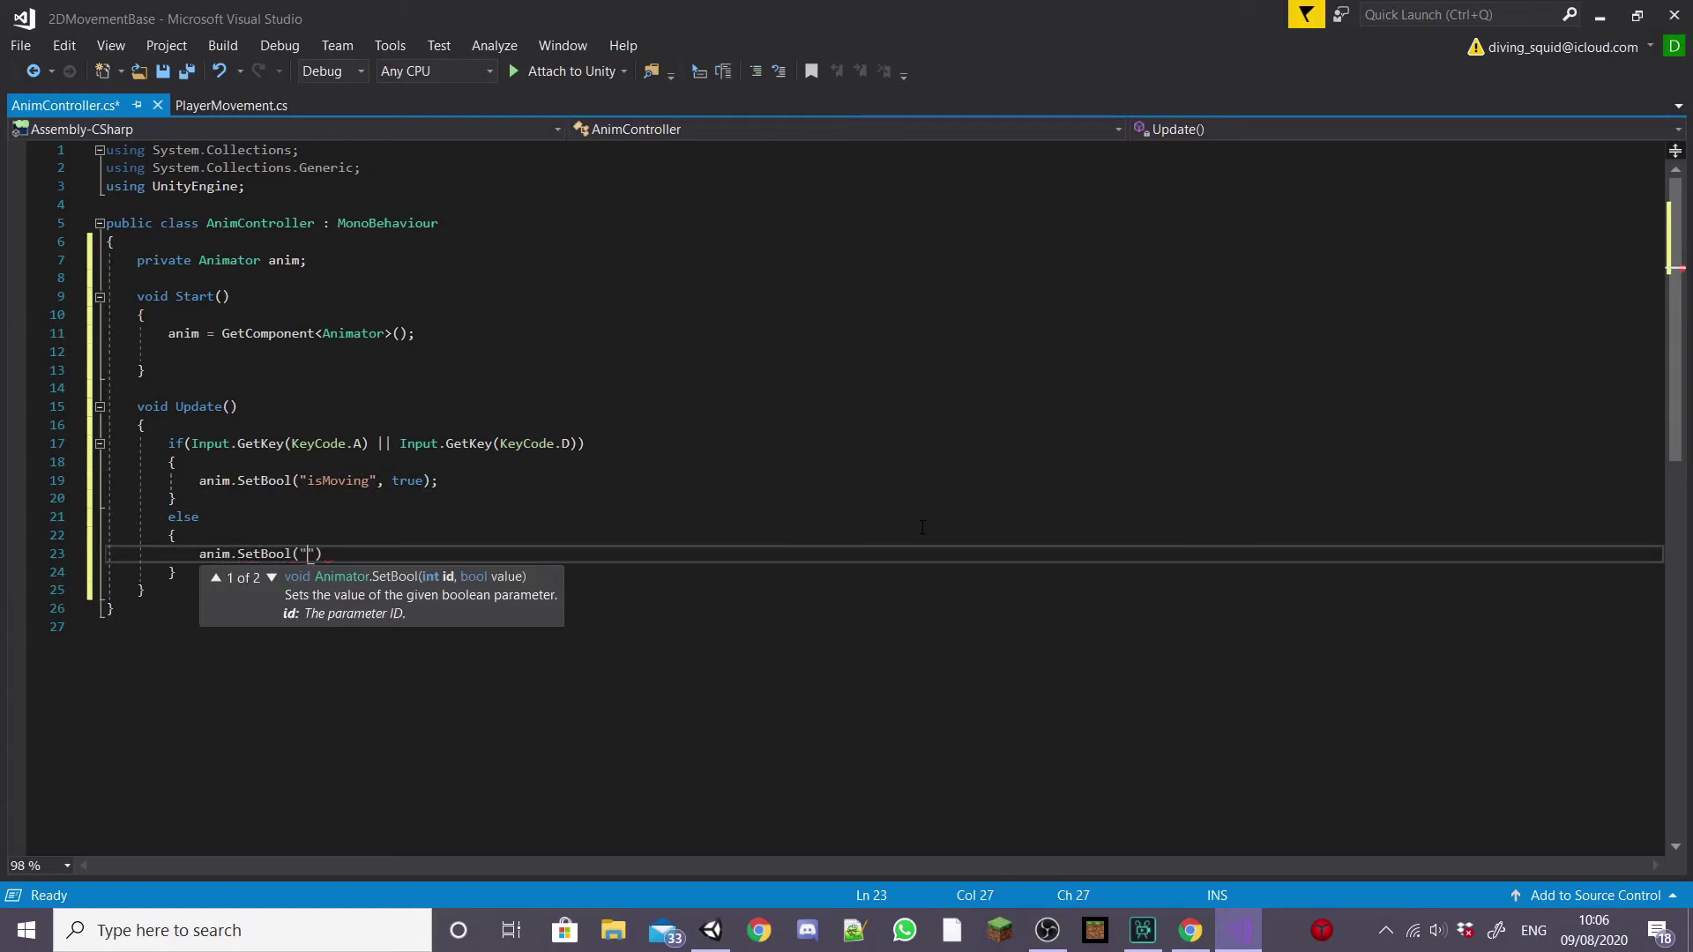
pyautogui.write('isMoving", false;')
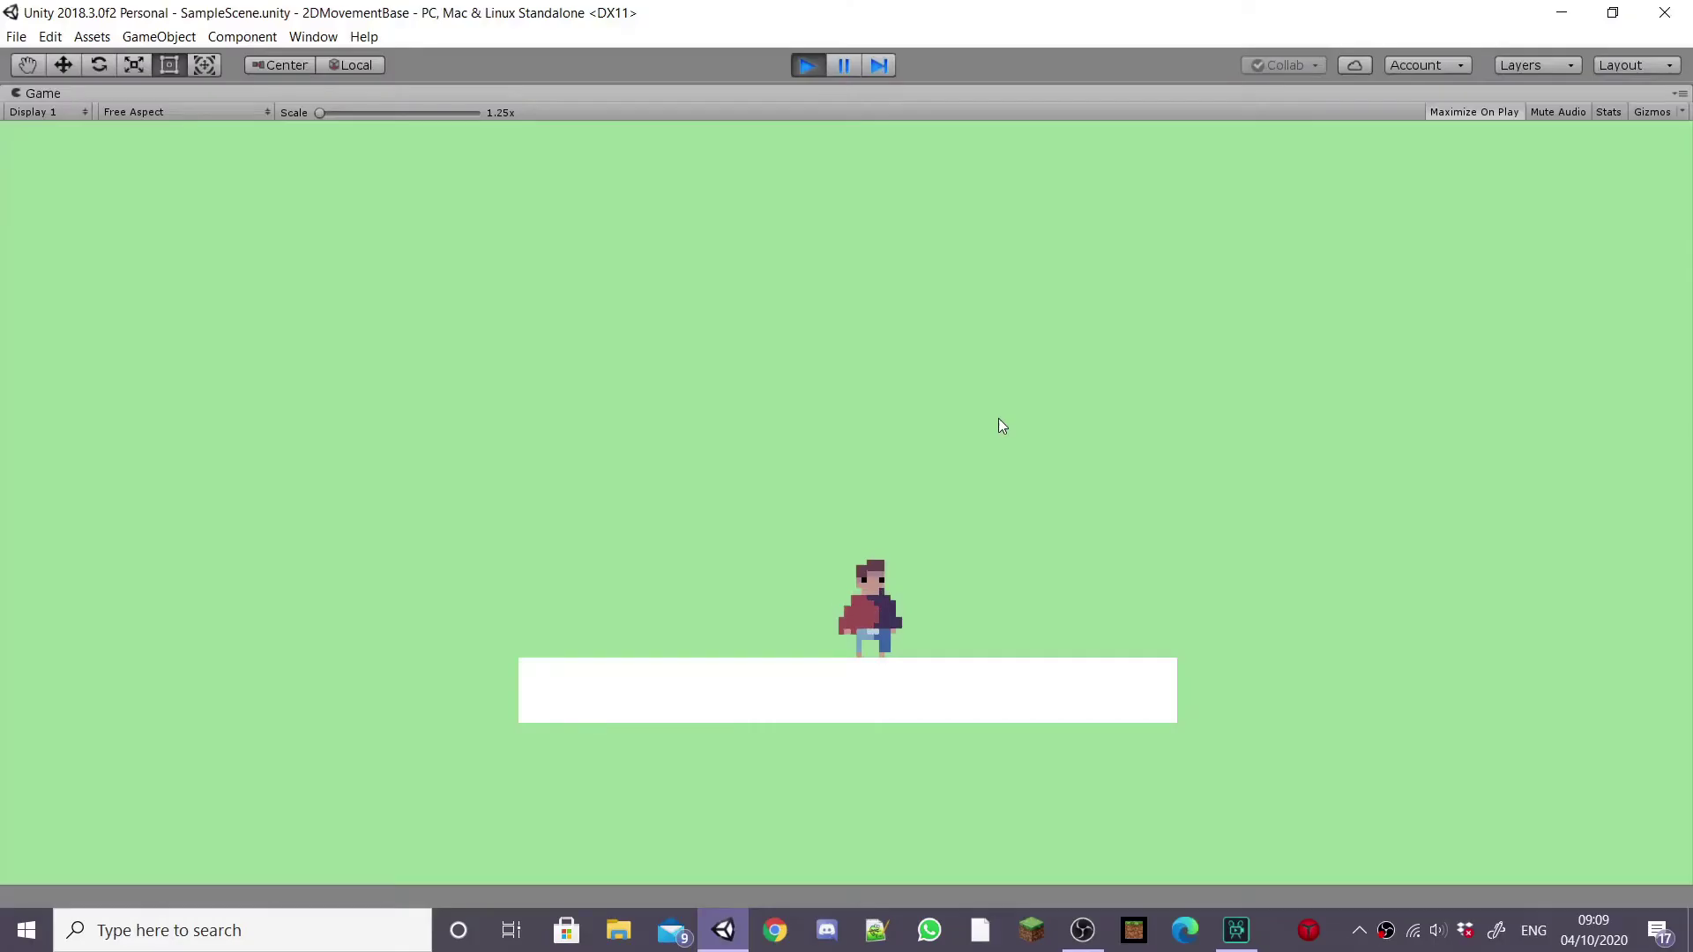
# Playtest the character in Unity by running it in both directions and jumping to check the animations.
pyautogui.press('a')
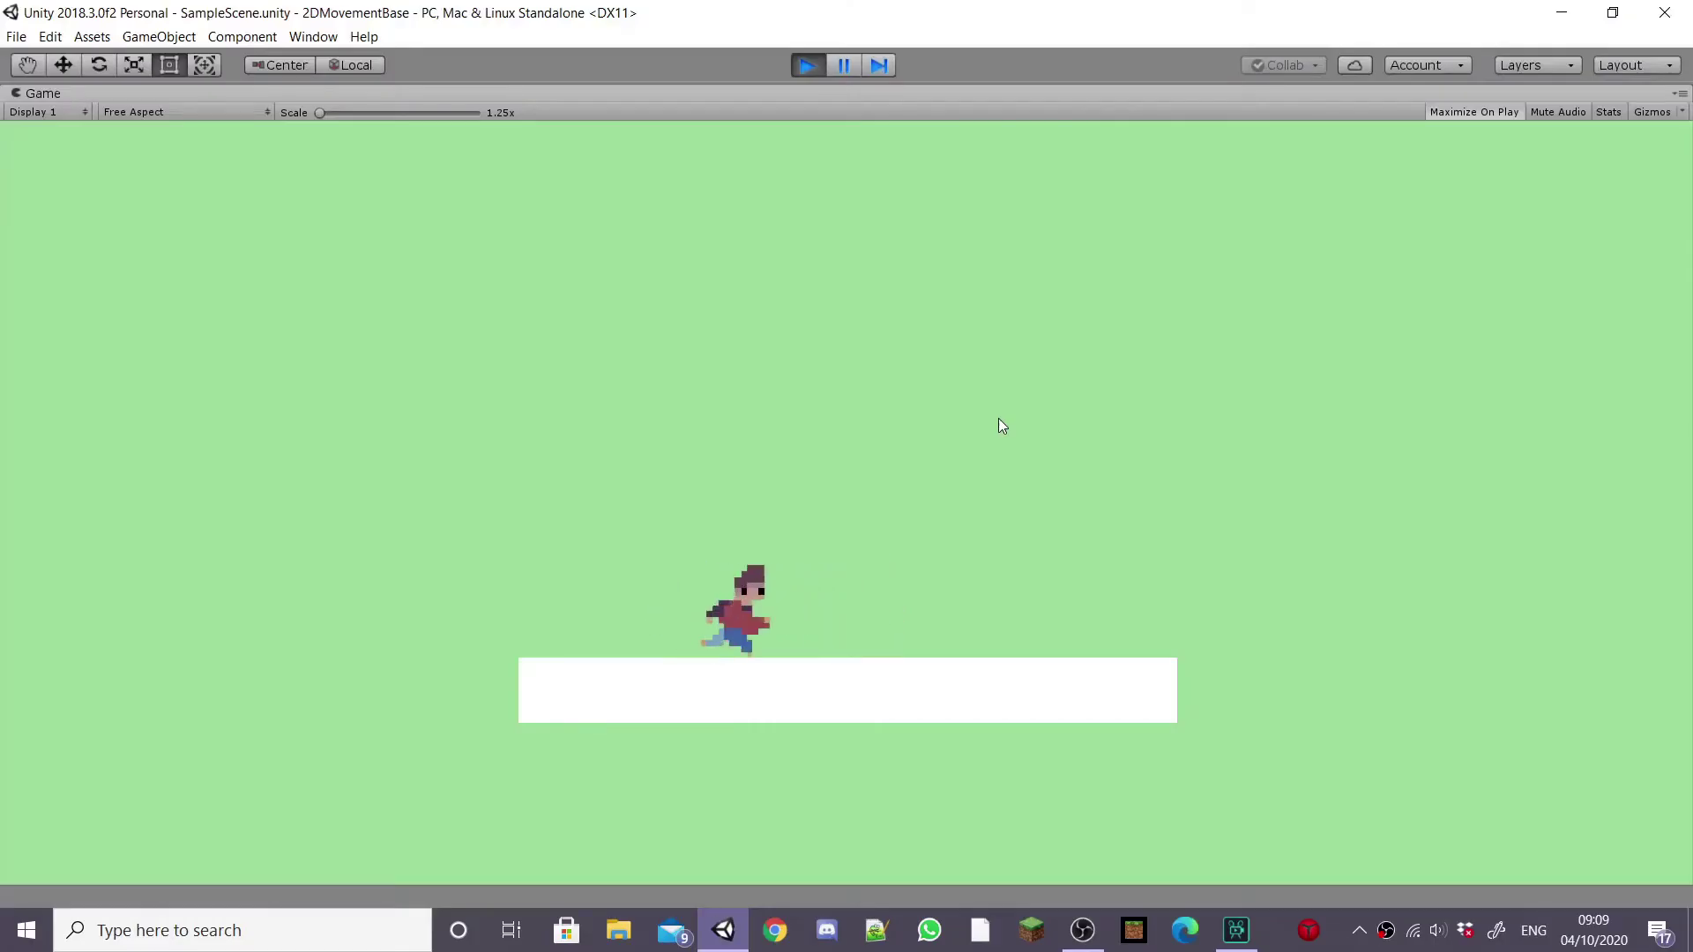
pyautogui.press('a')
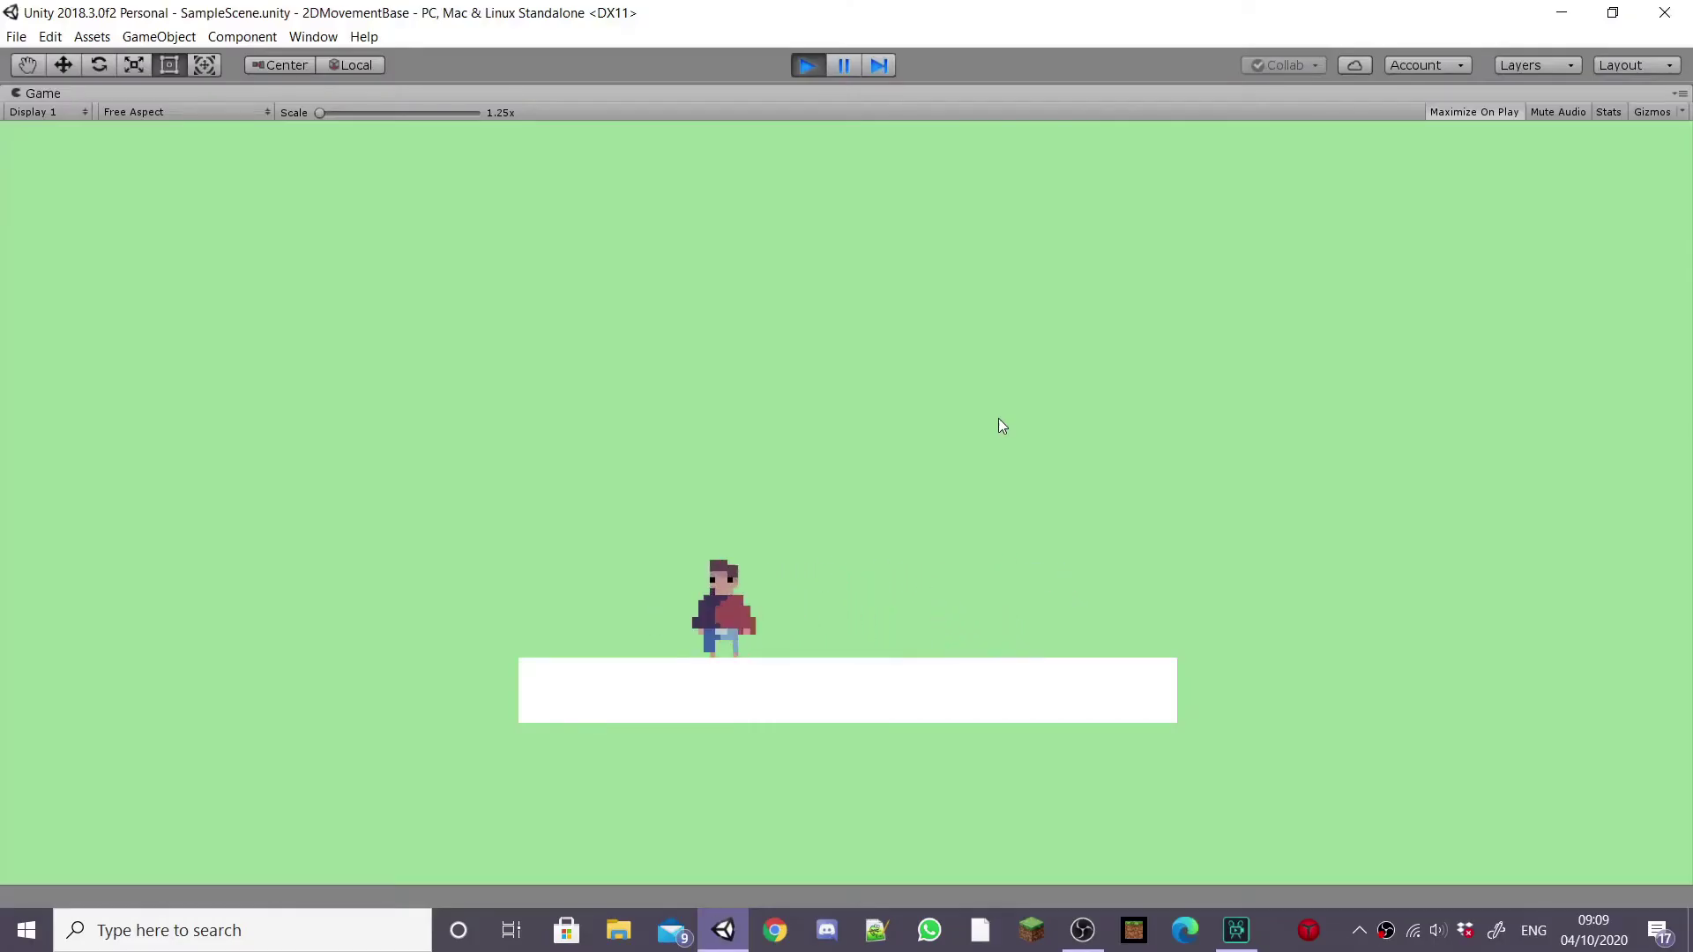
pyautogui.press('space')
pyautogui.press('d')
pyautogui.press('space')
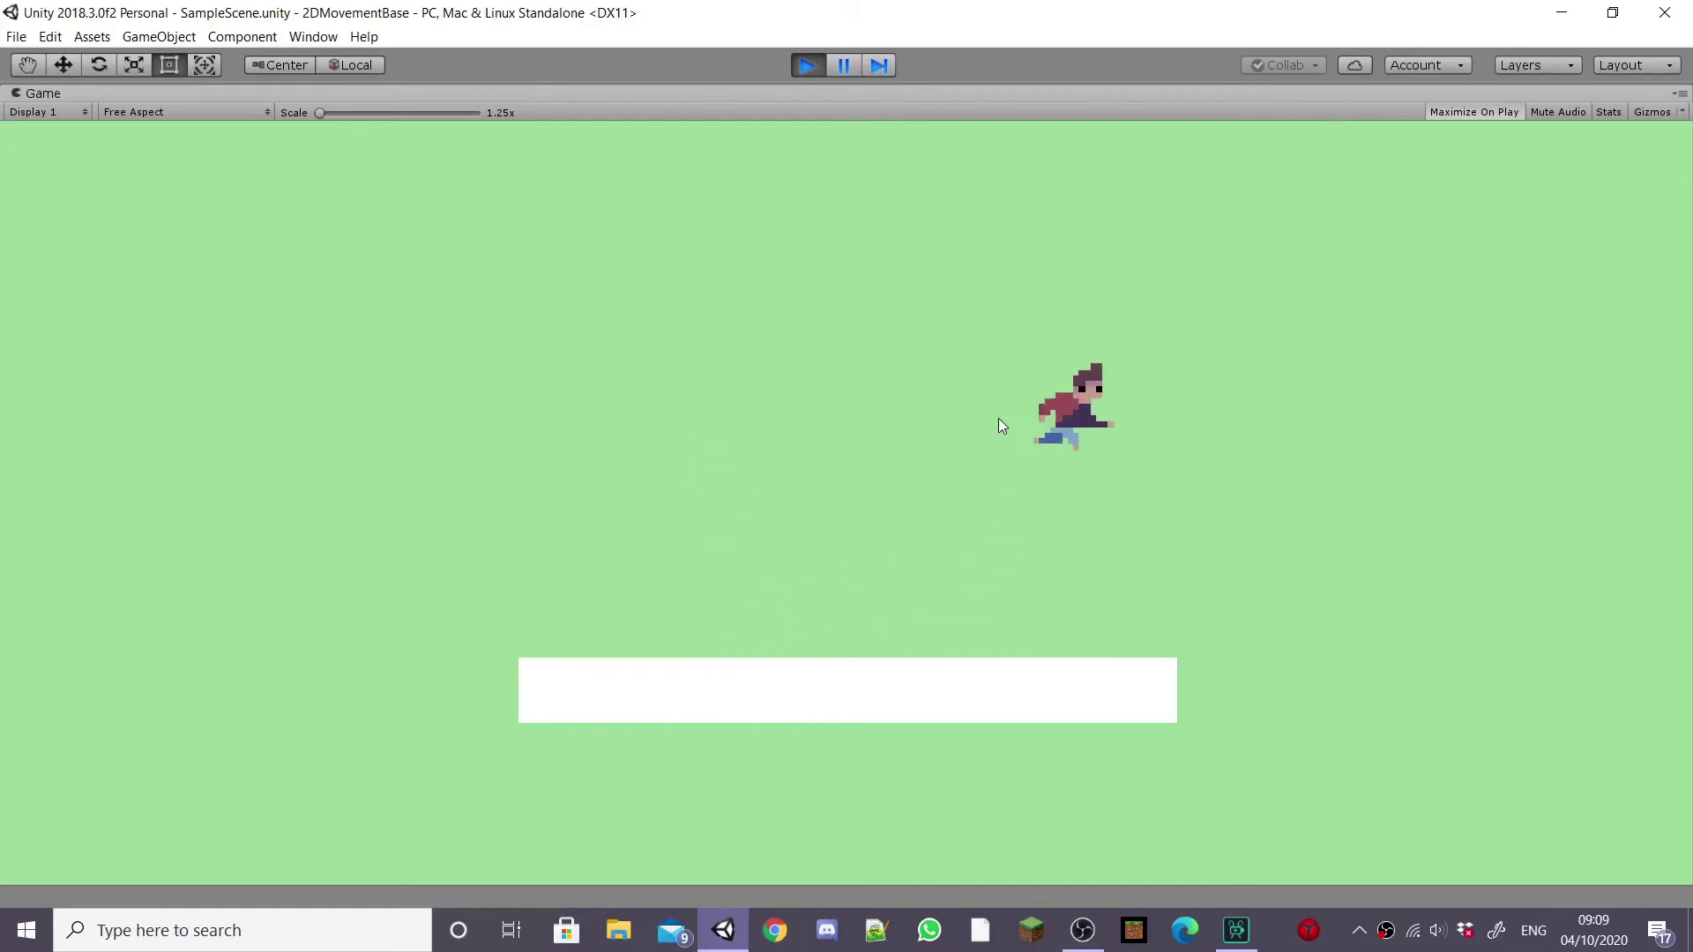
pyautogui.press('a')
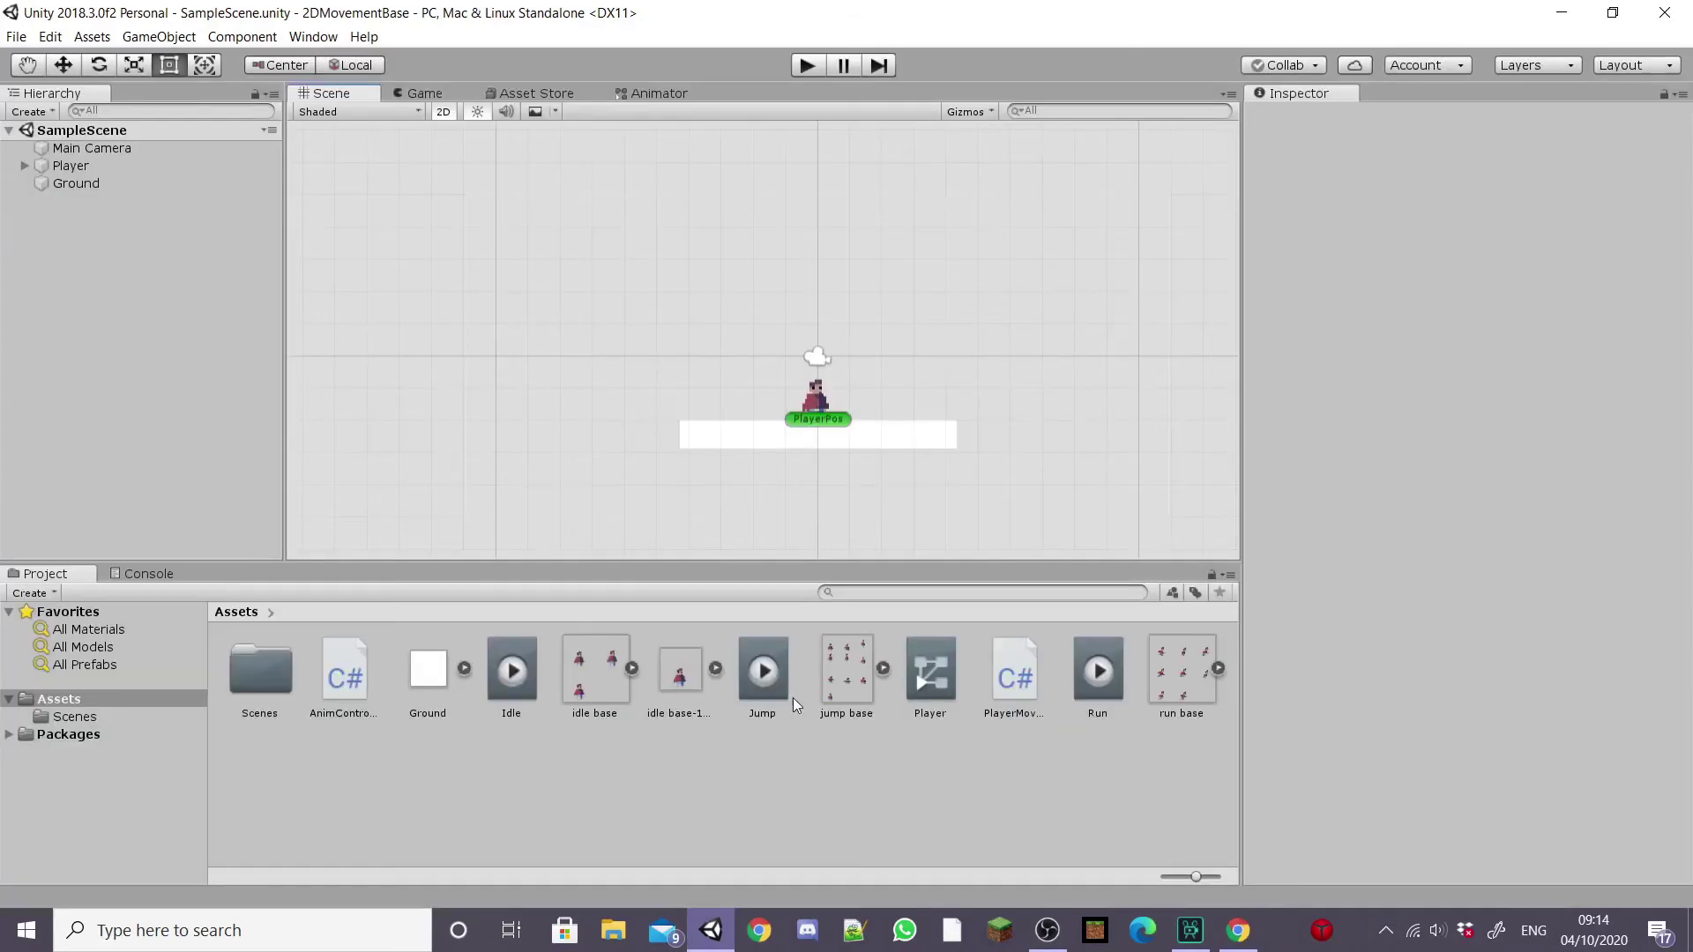
# Turn off Loop Time for the Jump animation clip.
pyautogui.click(781, 691)
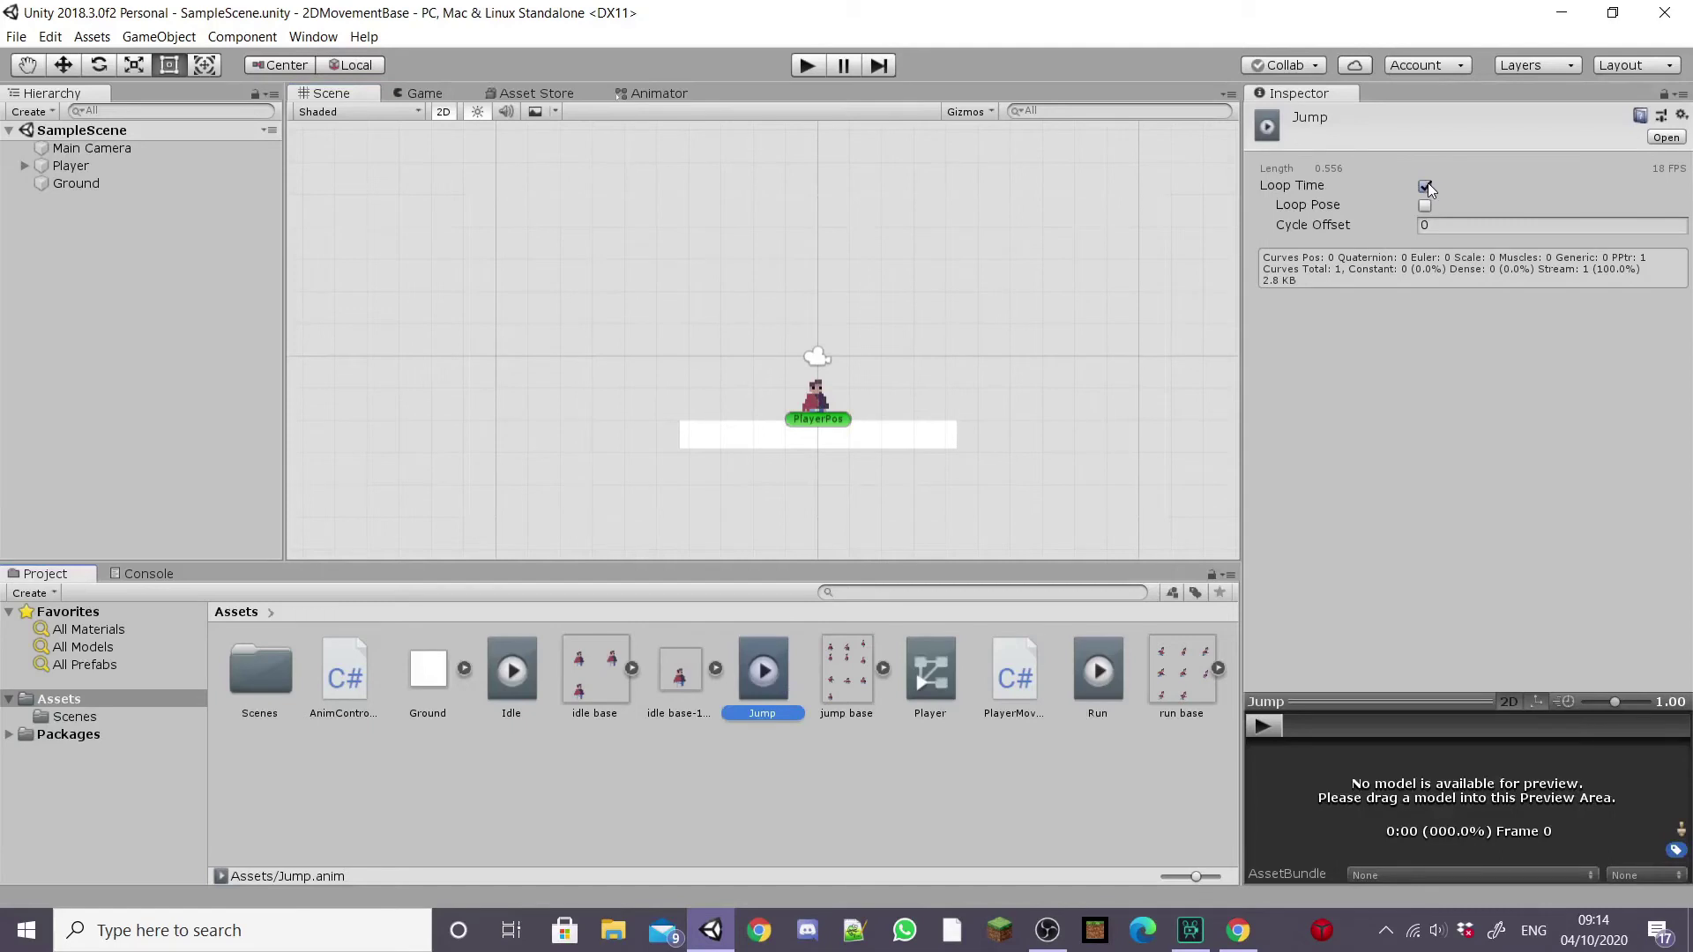
pyautogui.click(1425, 186)
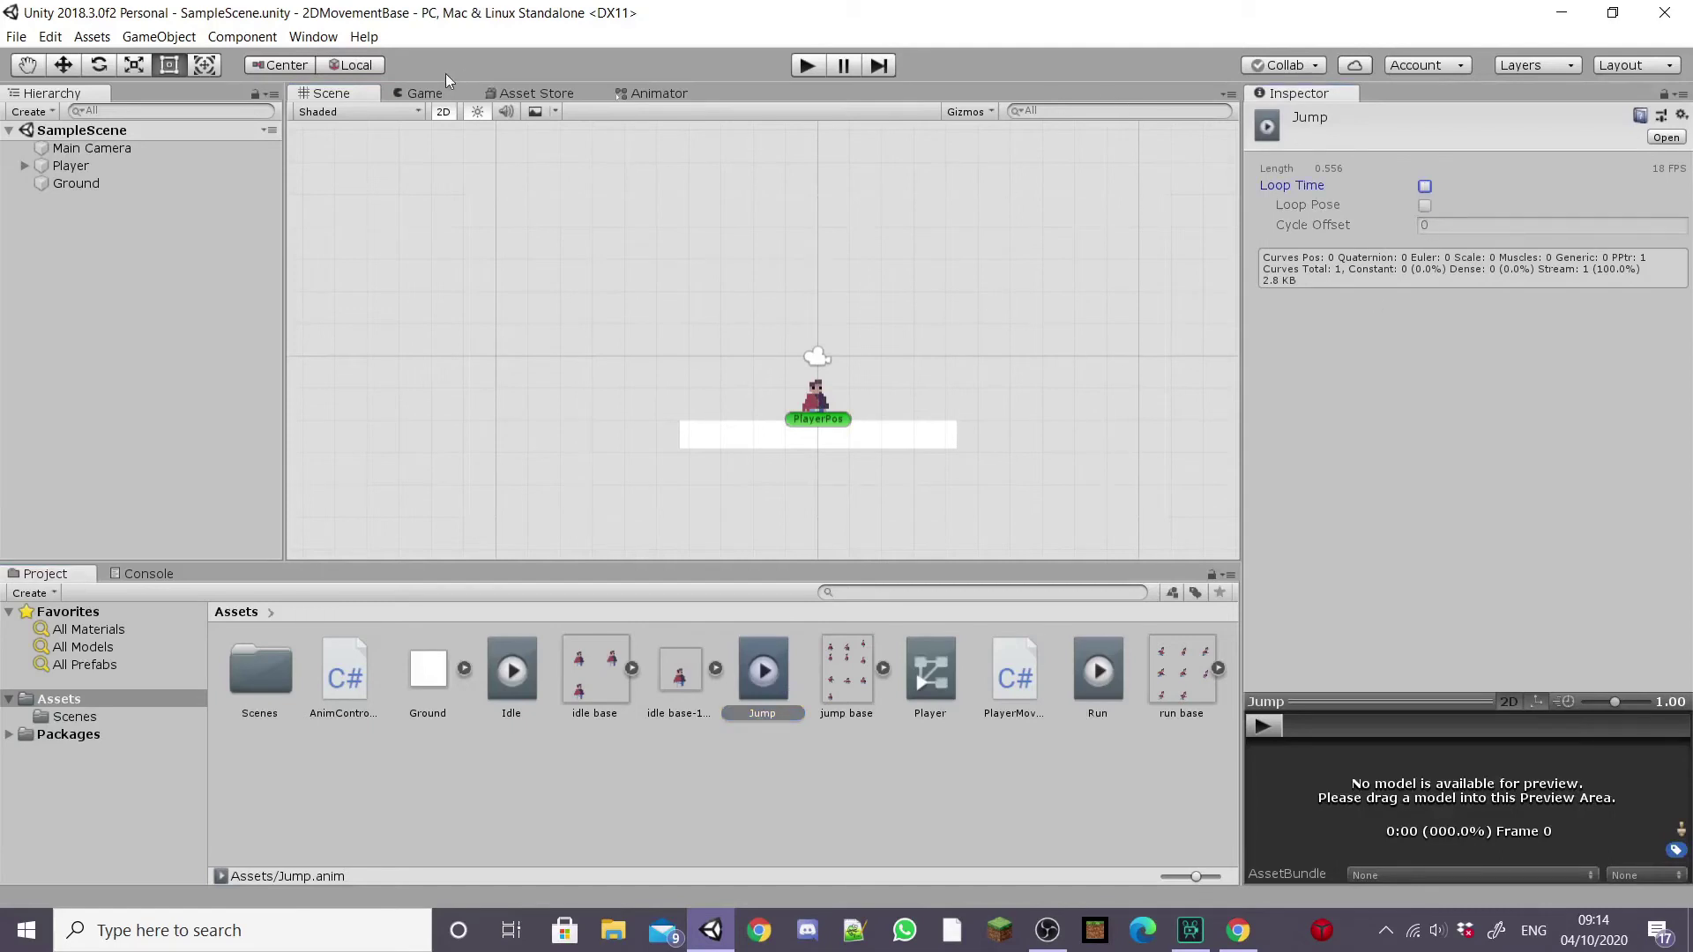
# Rearrange the Animator graph so that Jump sits near Any State and Idle is above Run.
pyautogui.click(637, 88)
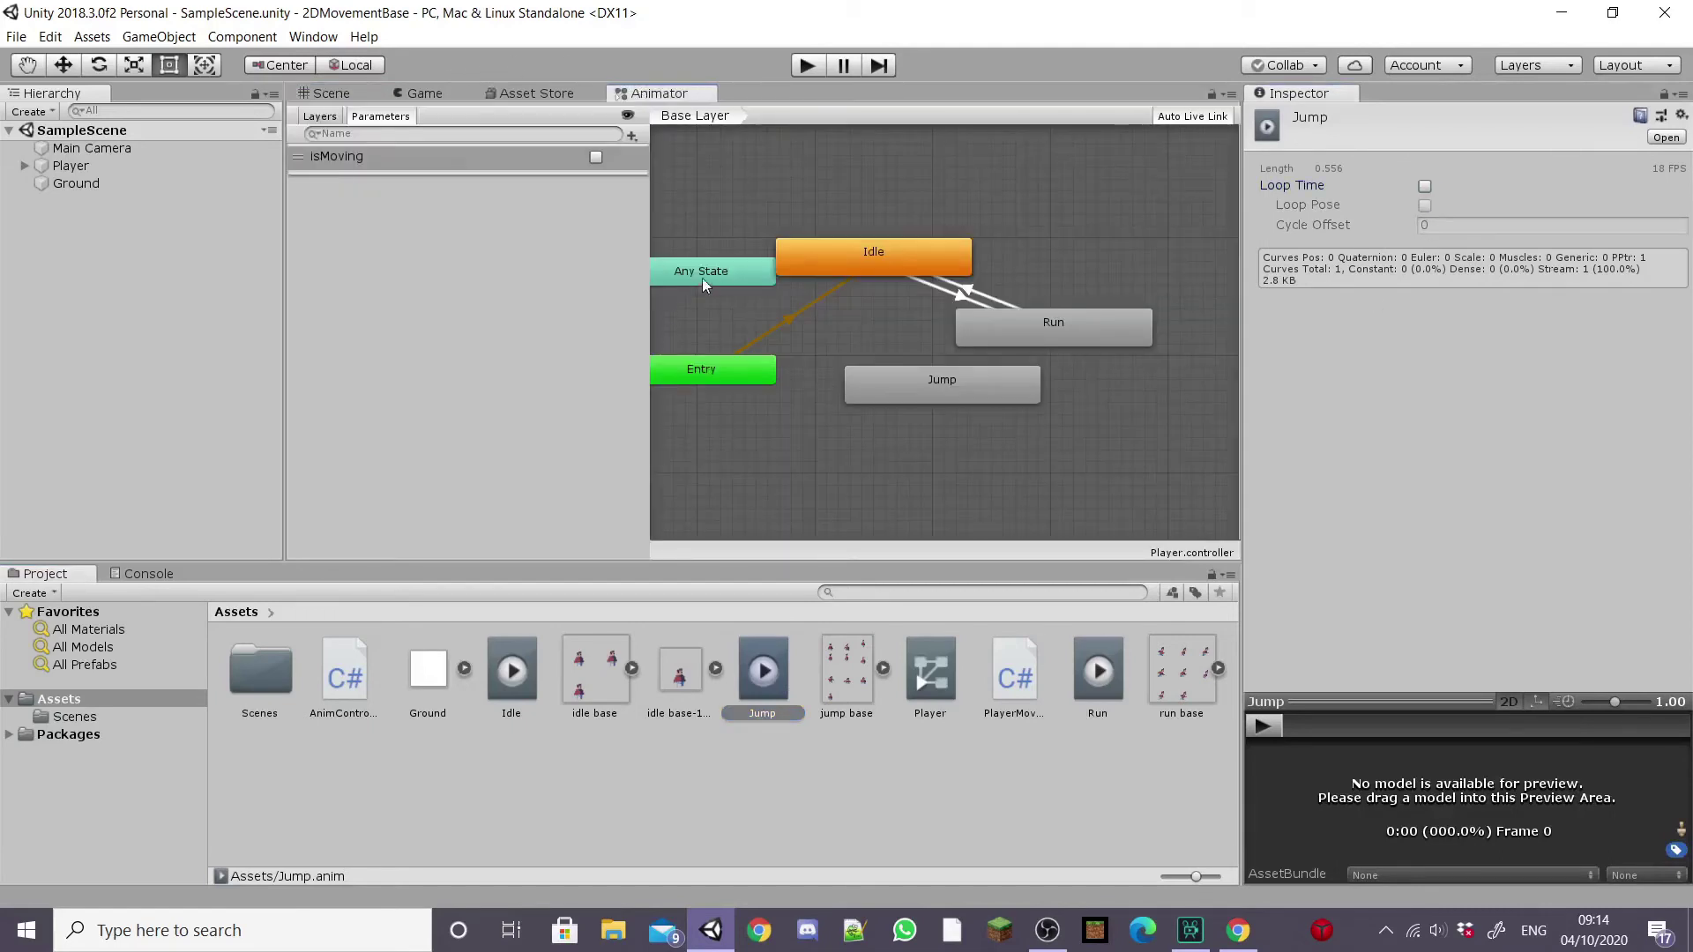
pyautogui.moveTo(845, 240); pyautogui.dragTo(1117, 182)
pyautogui.moveTo(940, 374); pyautogui.dragTo(862, 197)
# Create a transition from Any State to the Jump state.
pyautogui.rightClick(753, 278)
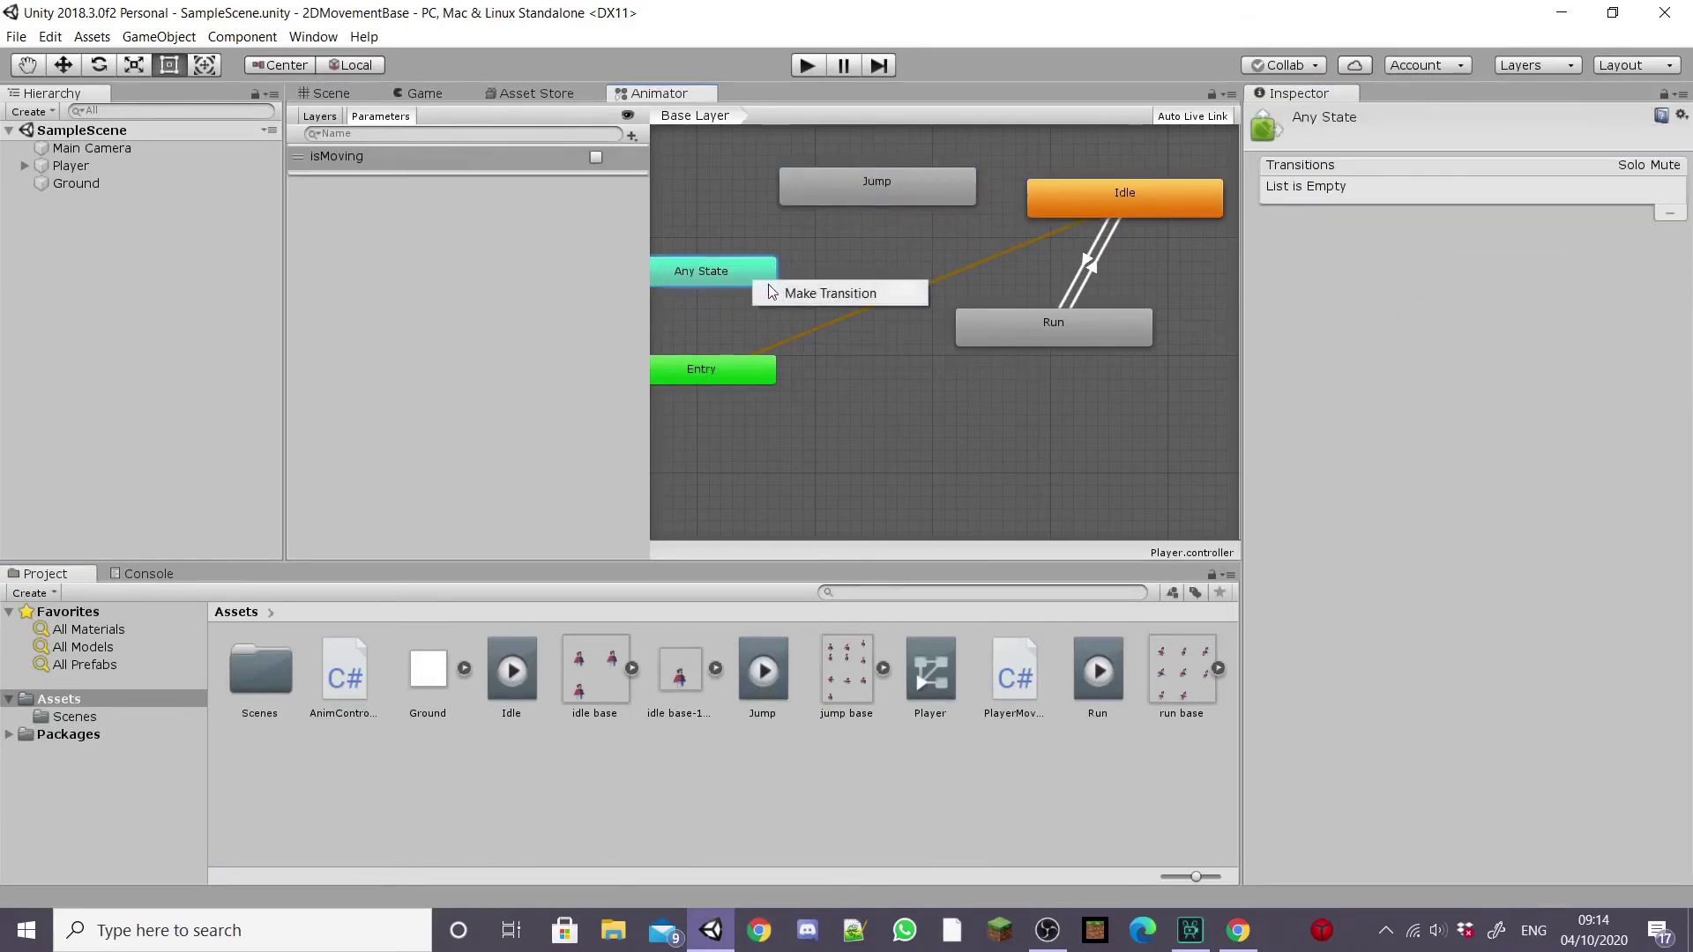
pyautogui.click(824, 287)
pyautogui.click(833, 171)
pyautogui.click(746, 272)
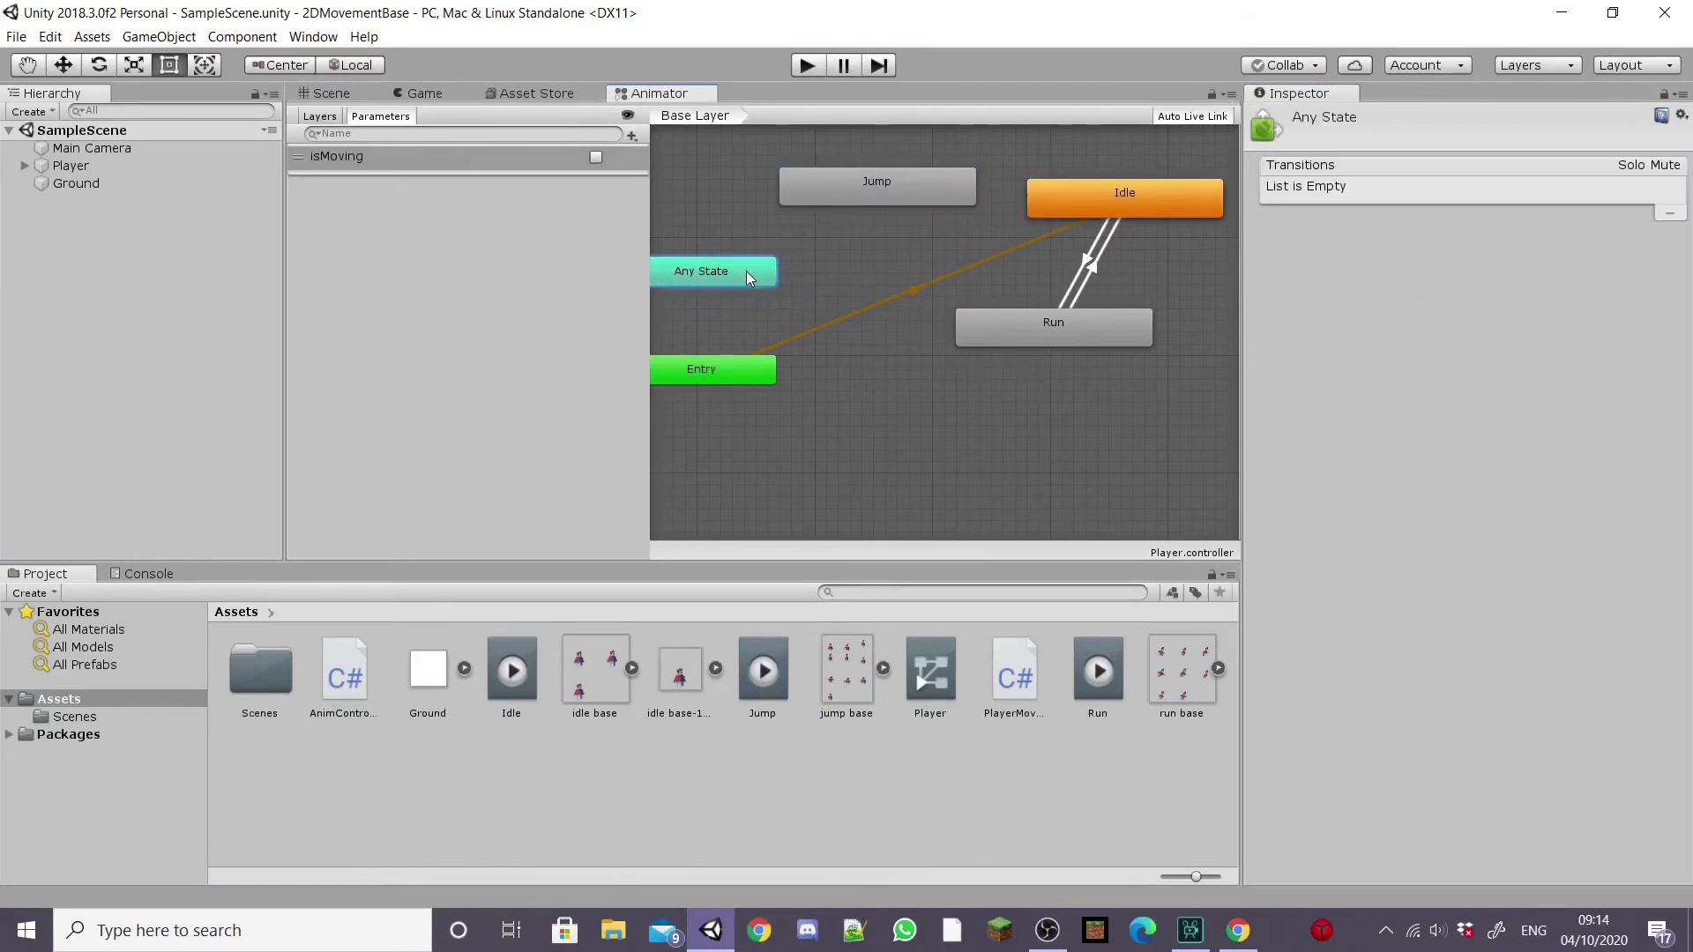
pyautogui.rightClick(747, 272)
pyautogui.click(829, 284)
pyautogui.click(861, 190)
# Create transitions from the Jump state to both Idle and Run.
pyautogui.rightClick(861, 189)
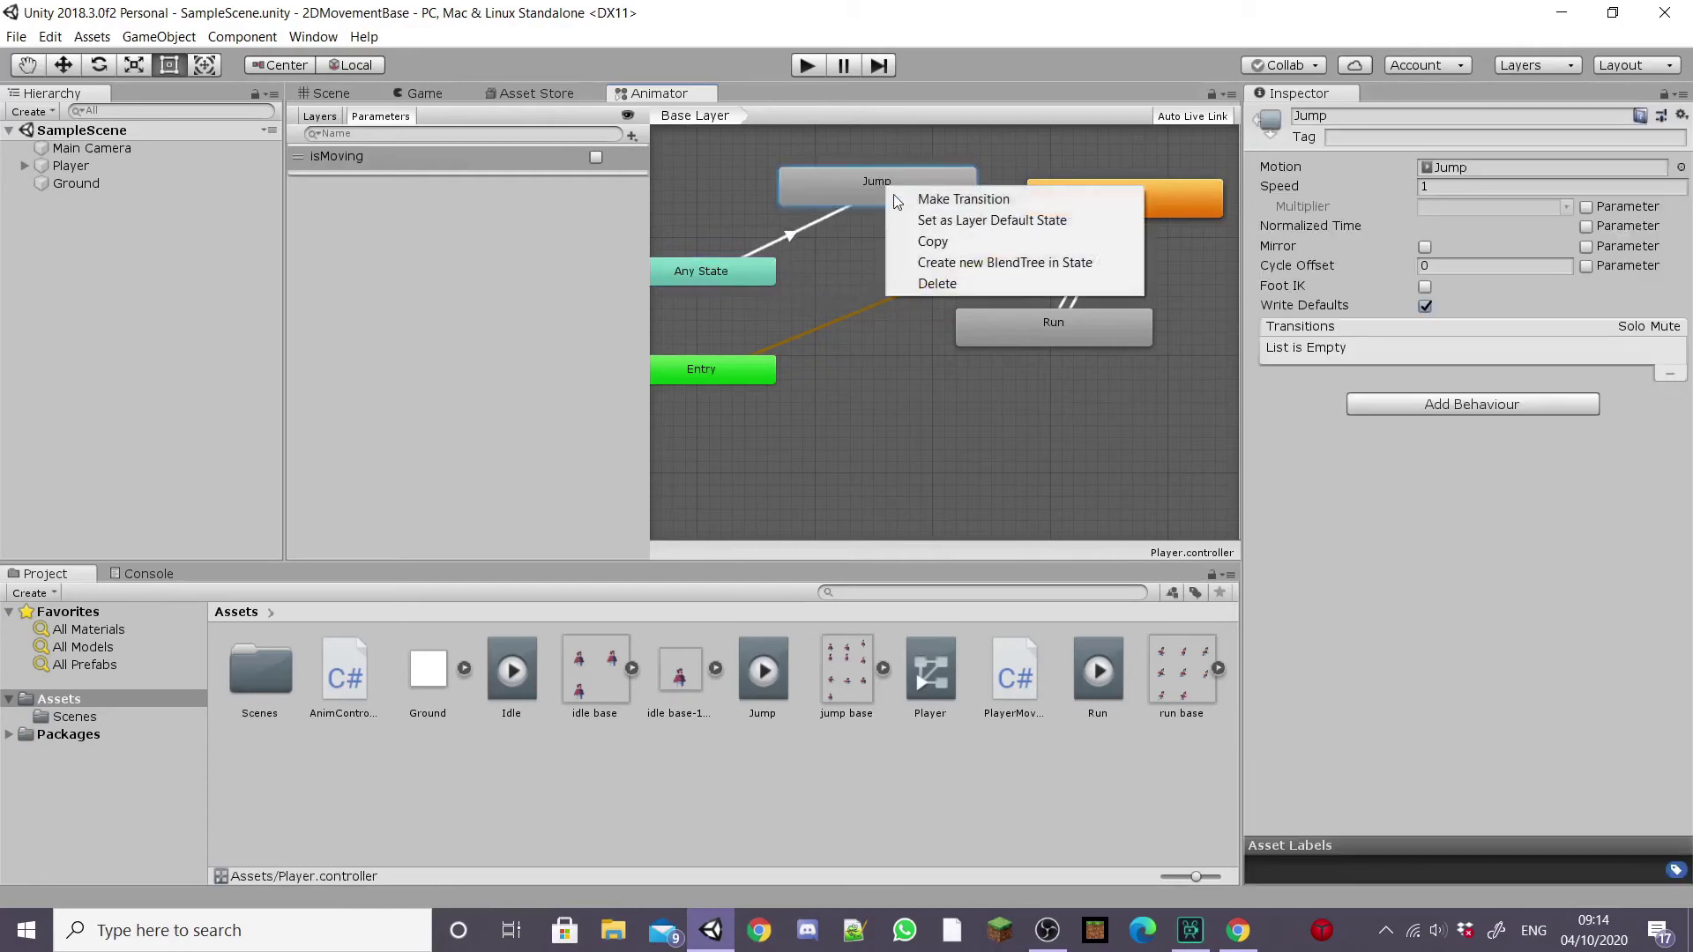
pyautogui.click(918, 203)
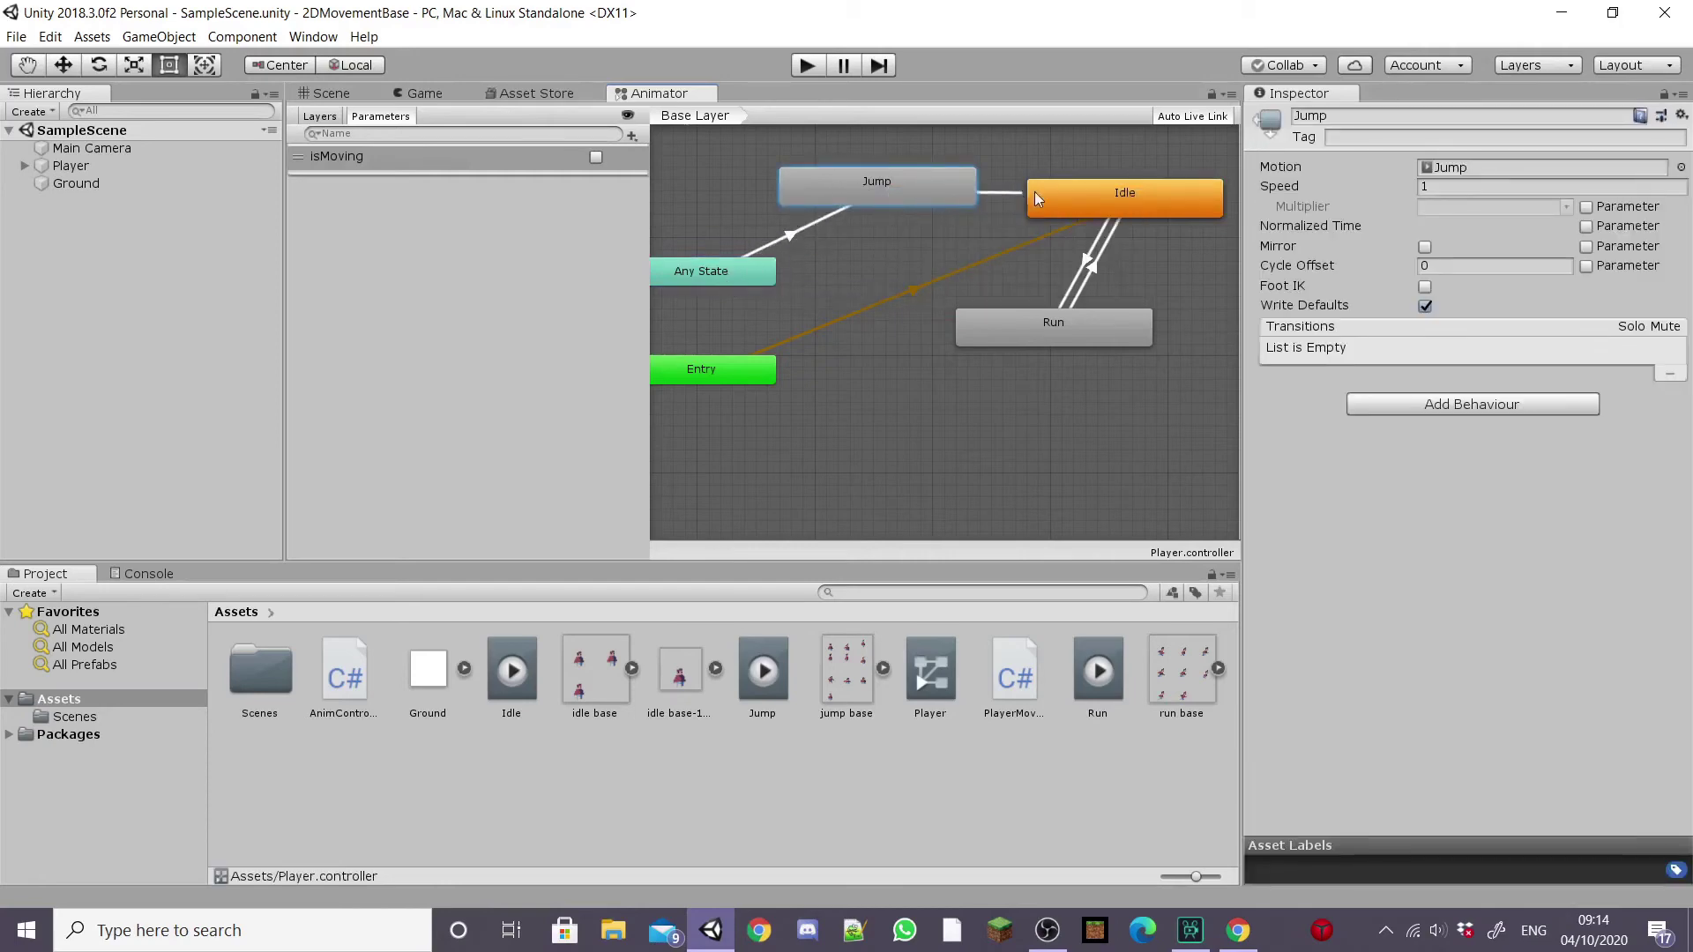
pyautogui.click(1072, 192)
pyautogui.rightClick(913, 199)
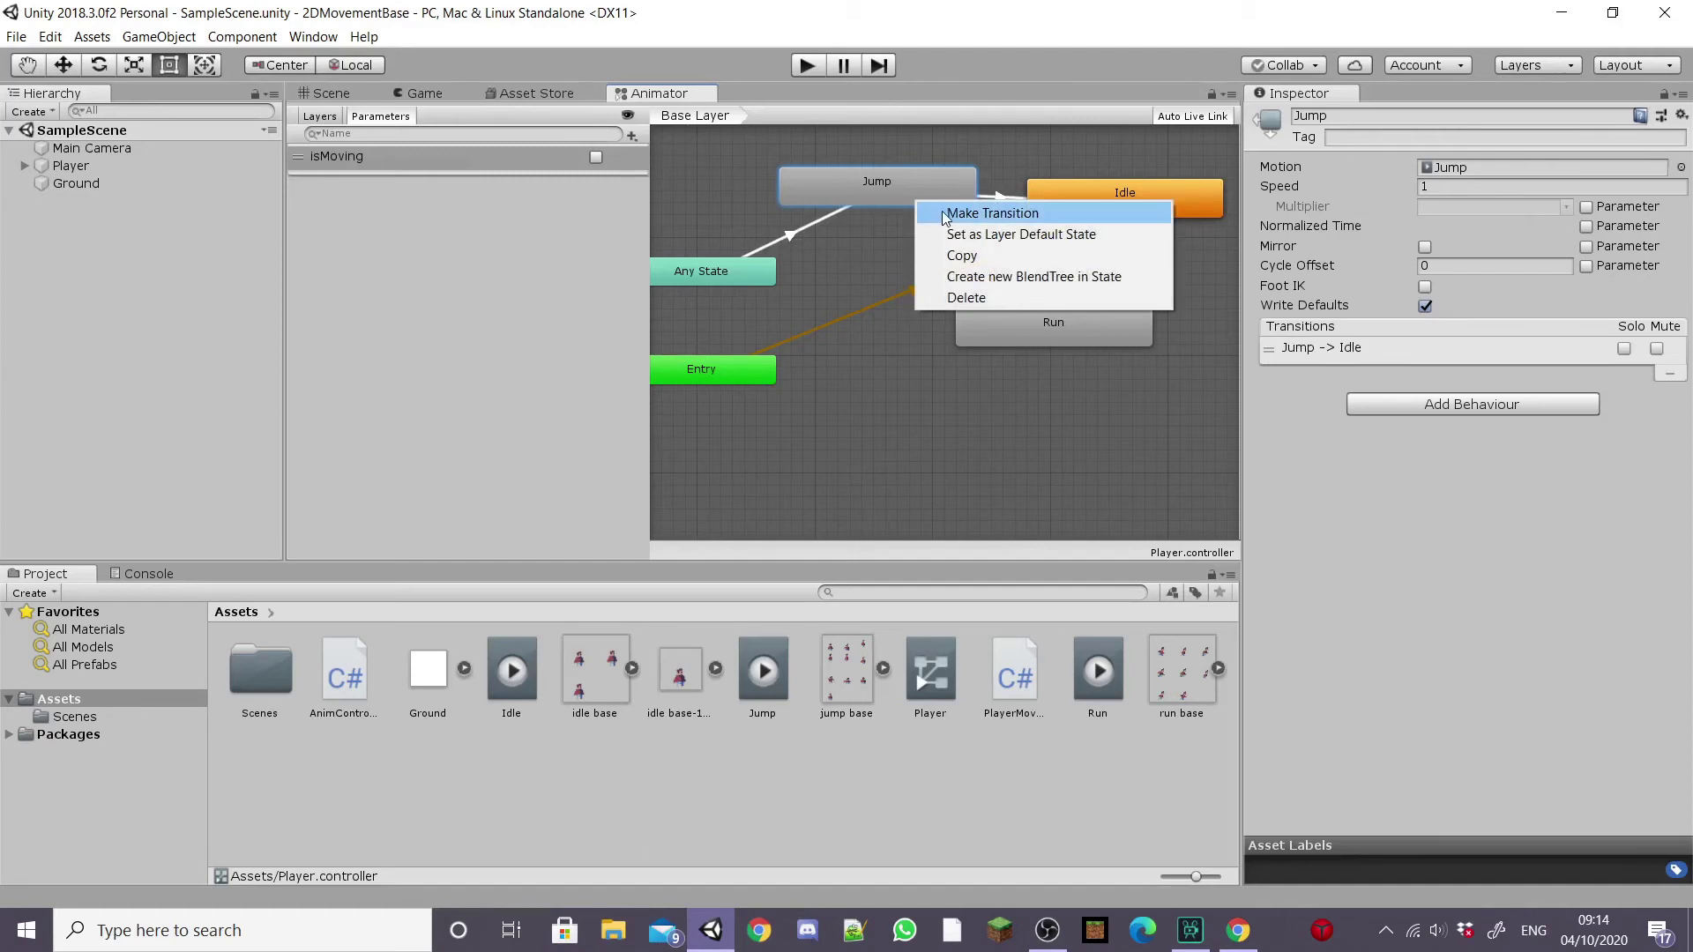
pyautogui.click(937, 214)
pyautogui.click(1009, 322)
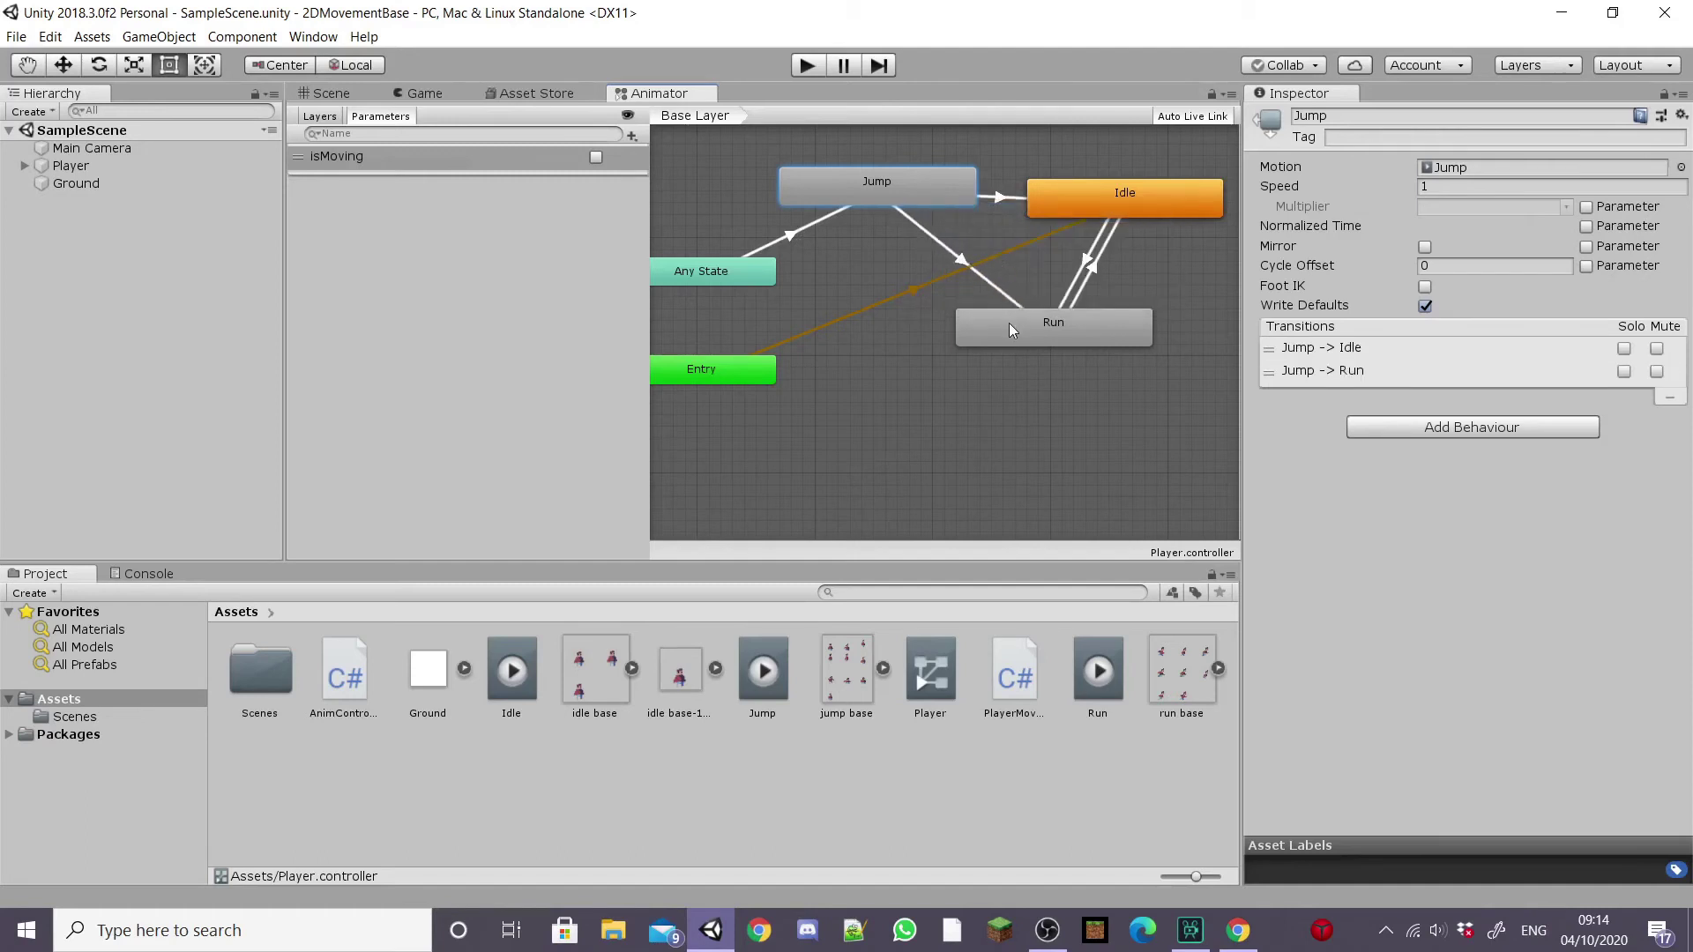
# Add a Trigger parameter named "Jumping" to the Animator.
pyautogui.click(785, 231)
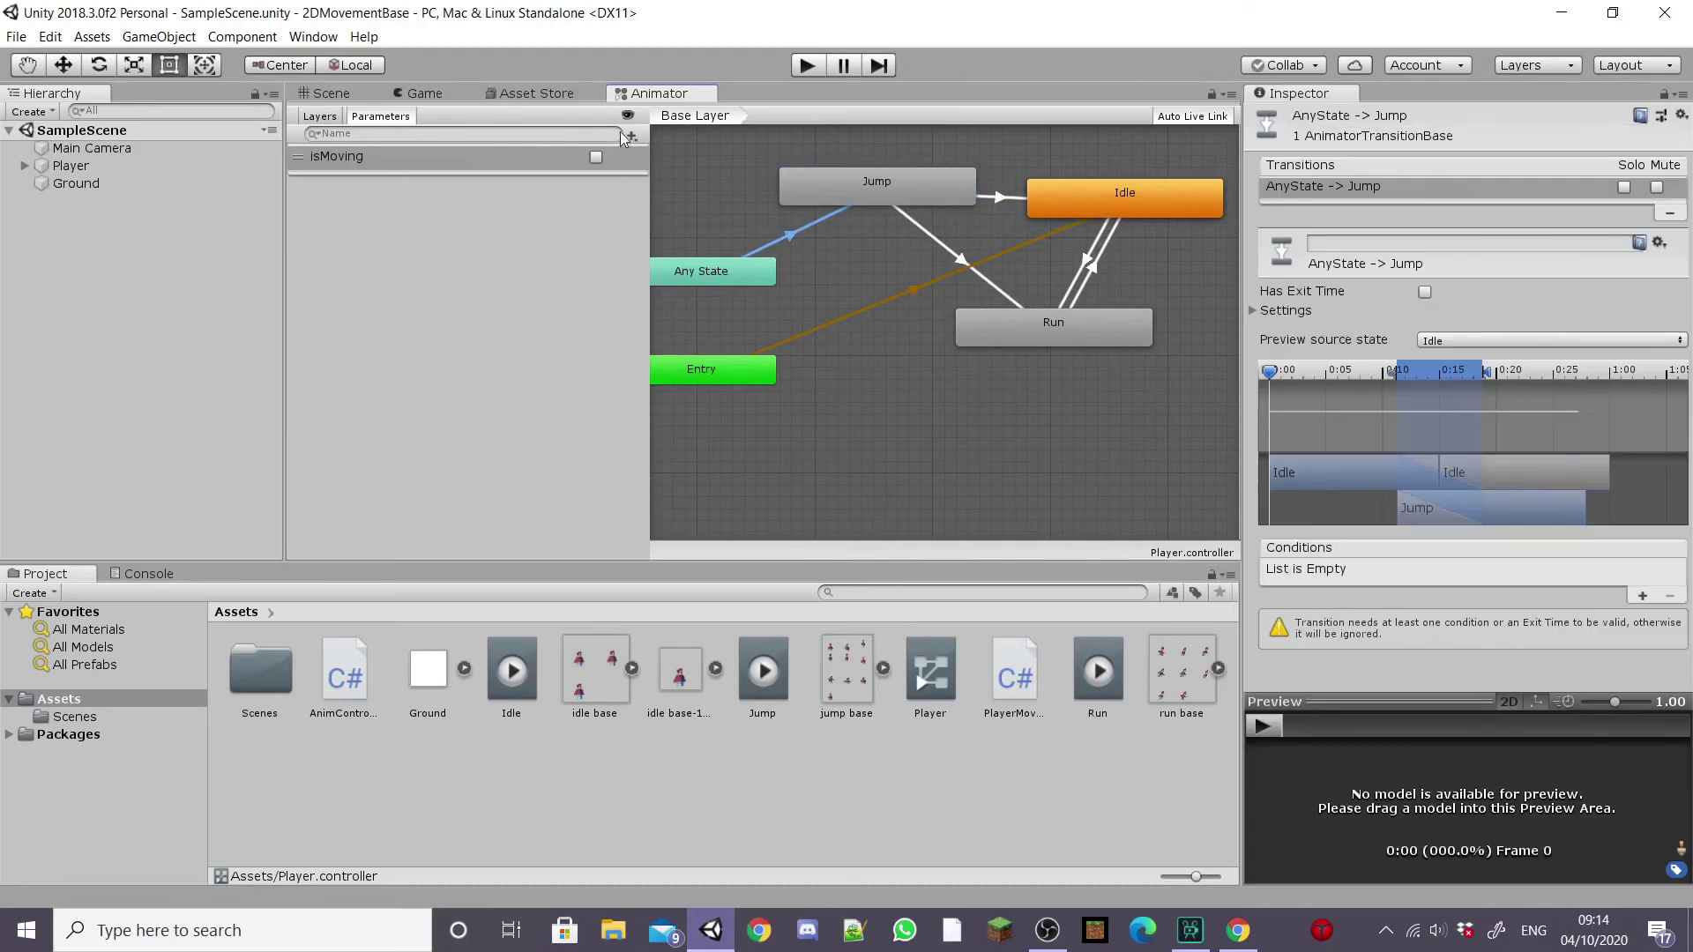
pyautogui.click(631, 136)
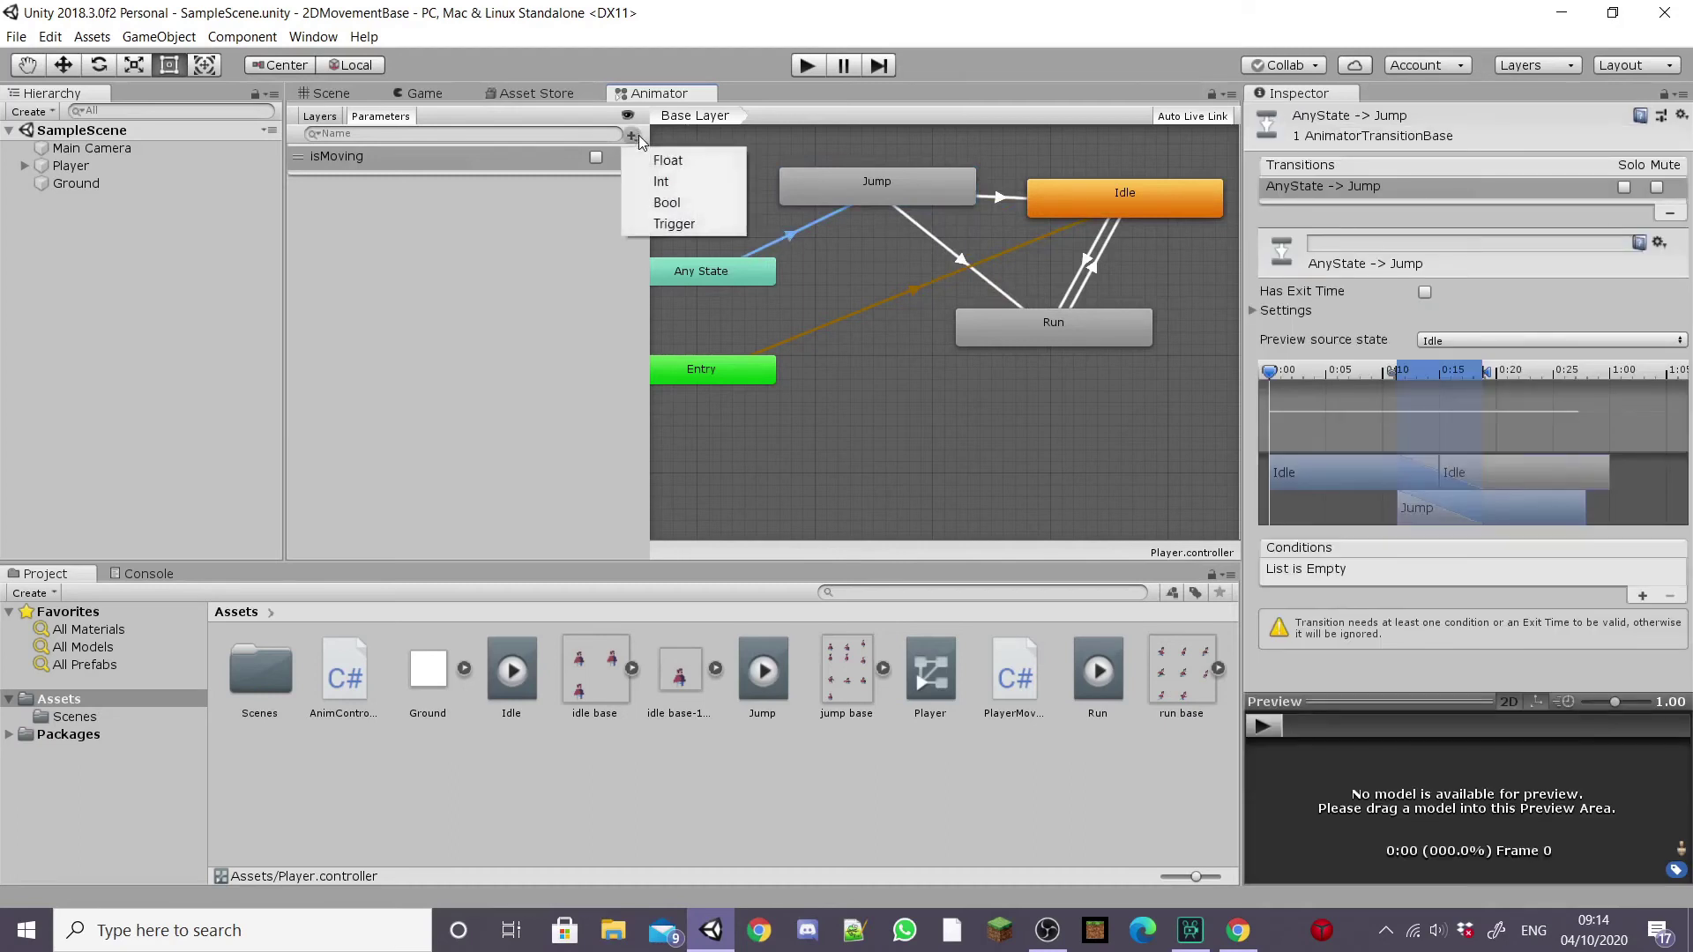
pyautogui.click(665, 224)
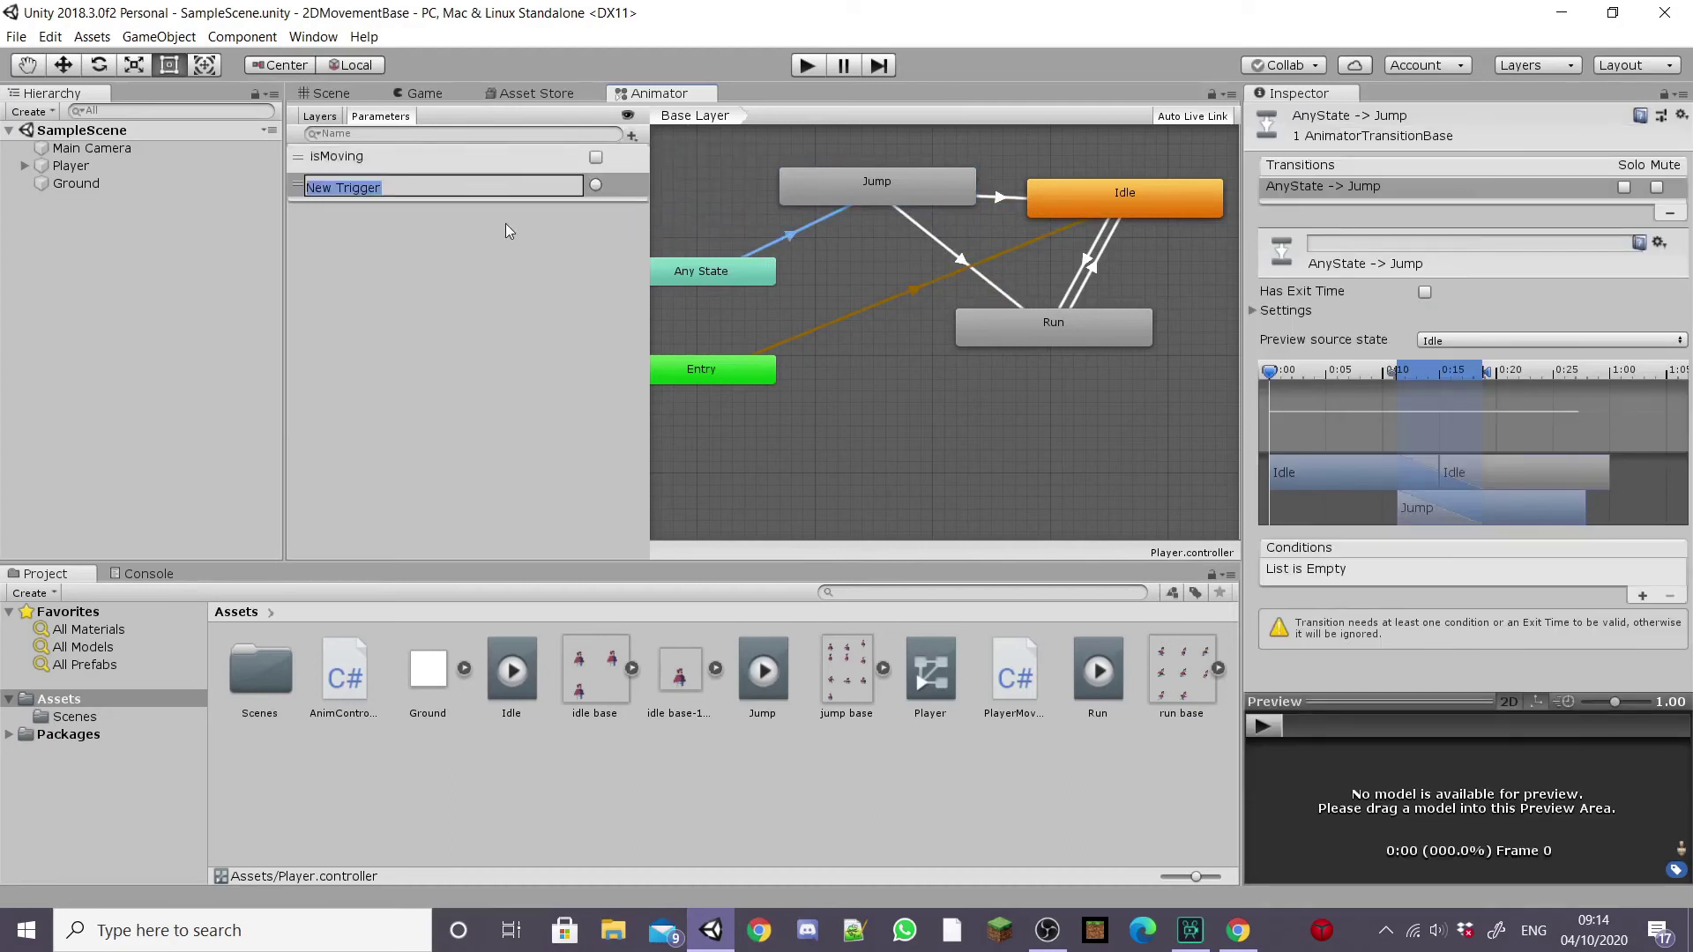
pyautogui.write('Jumping')
pyautogui.press('Return')
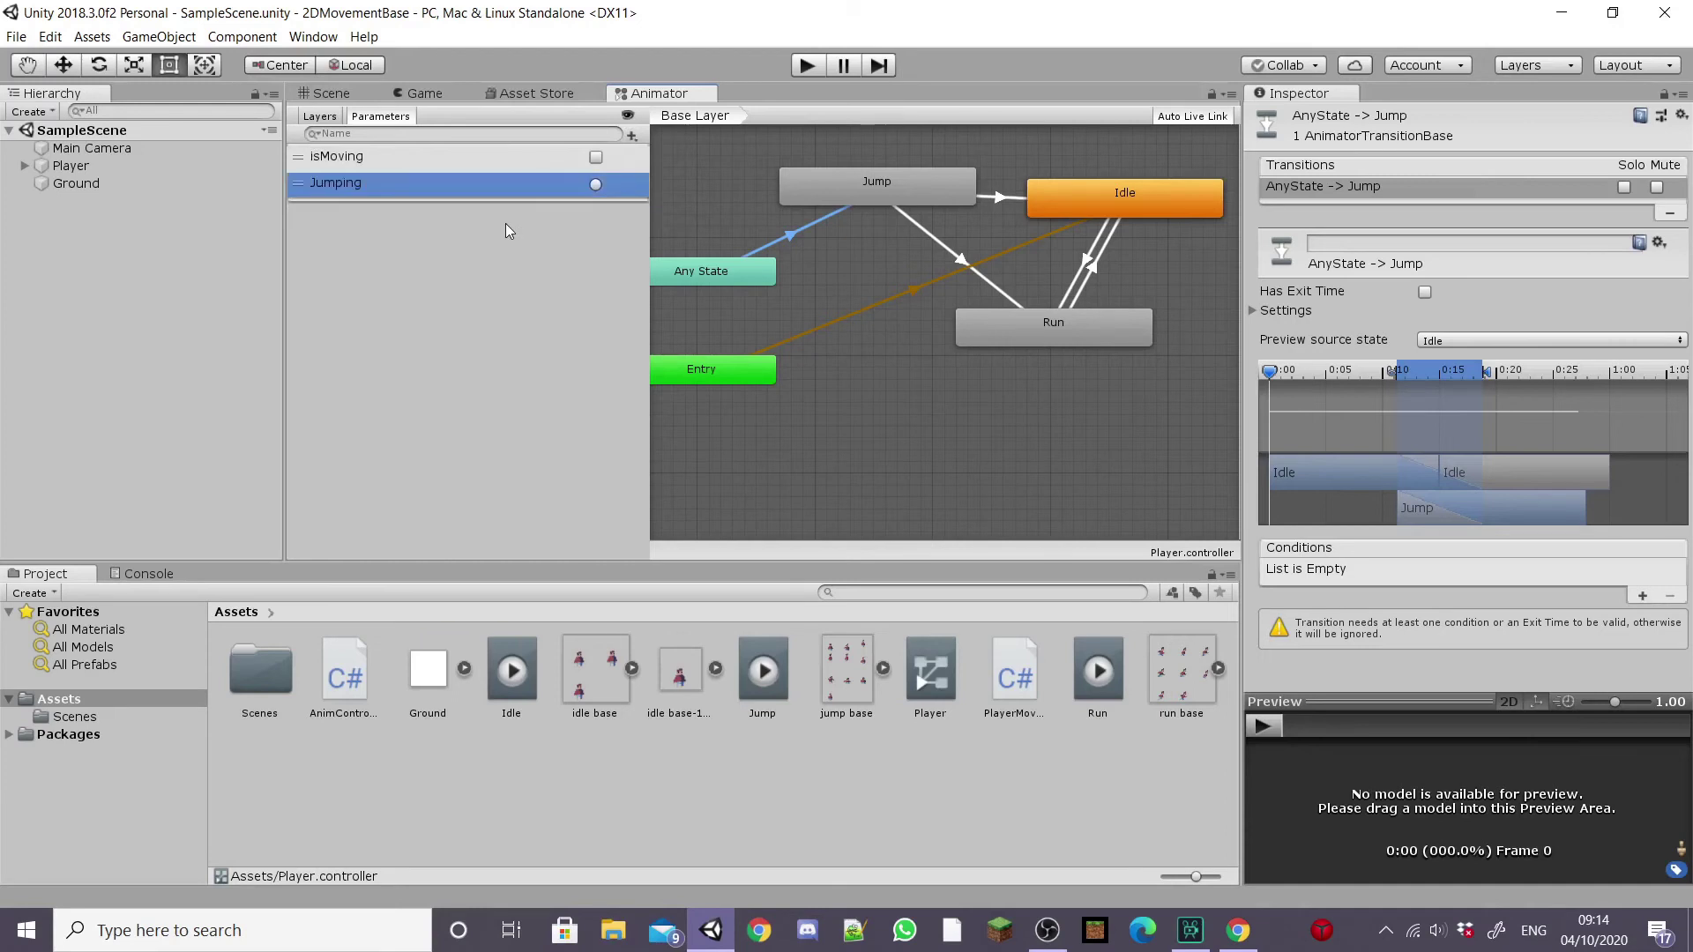
# Add a Jumping condition to the Any State to Jump transition.
pyautogui.click(1642, 596)
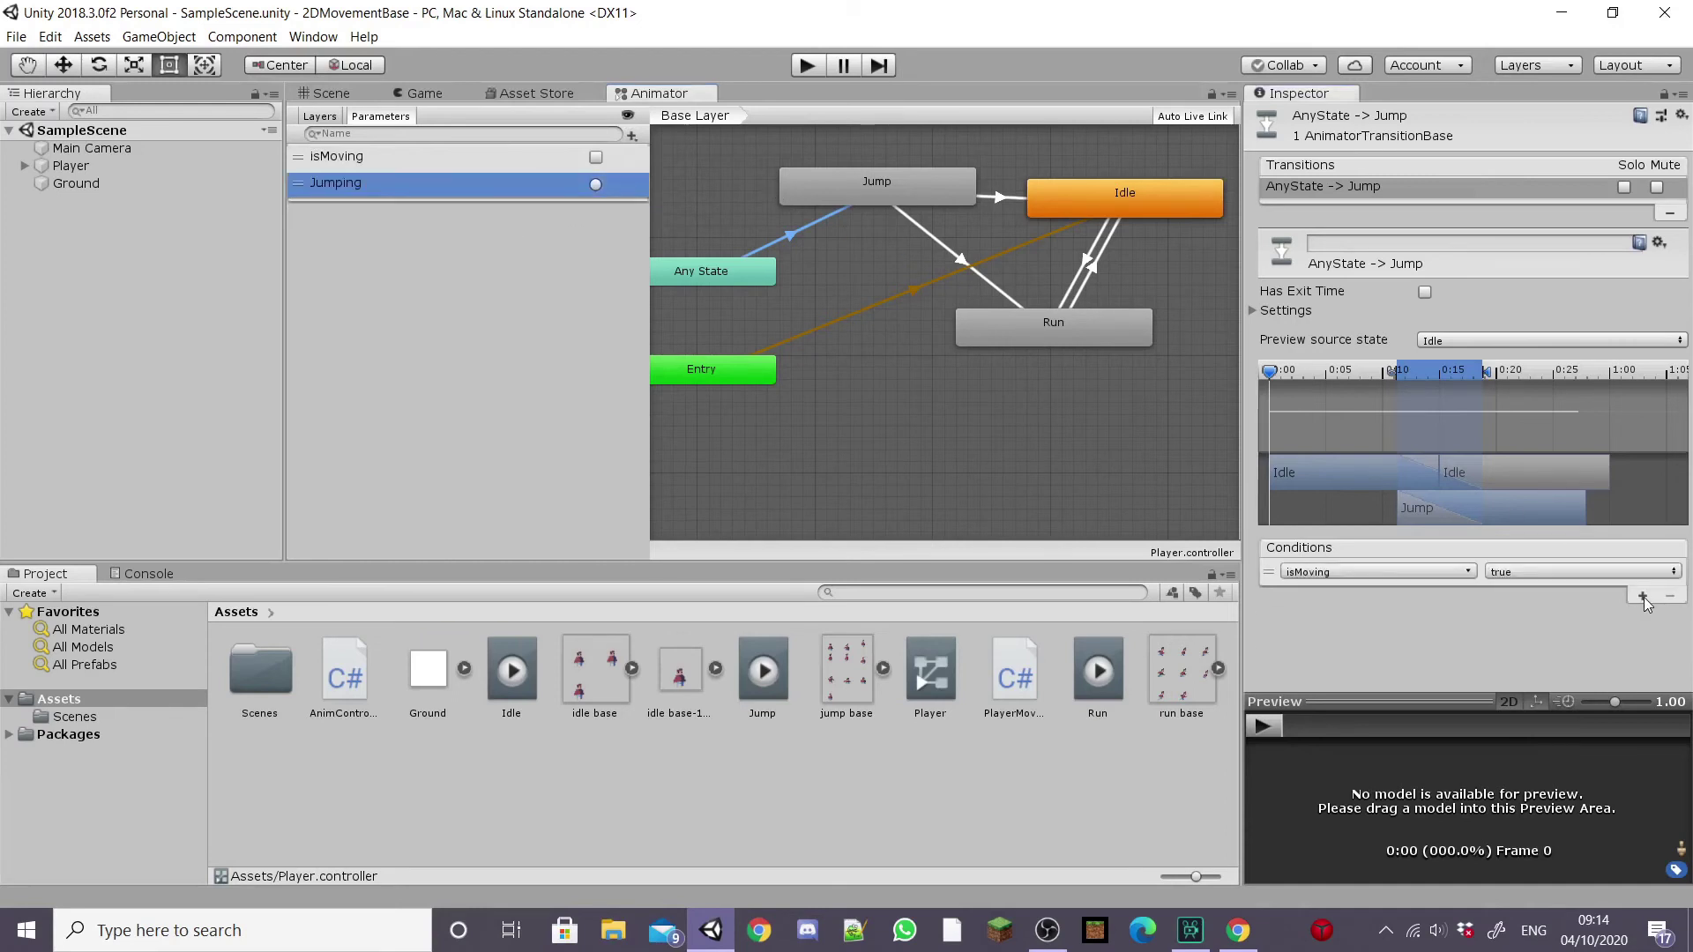
pyautogui.click(1446, 573)
pyautogui.click(1414, 660)
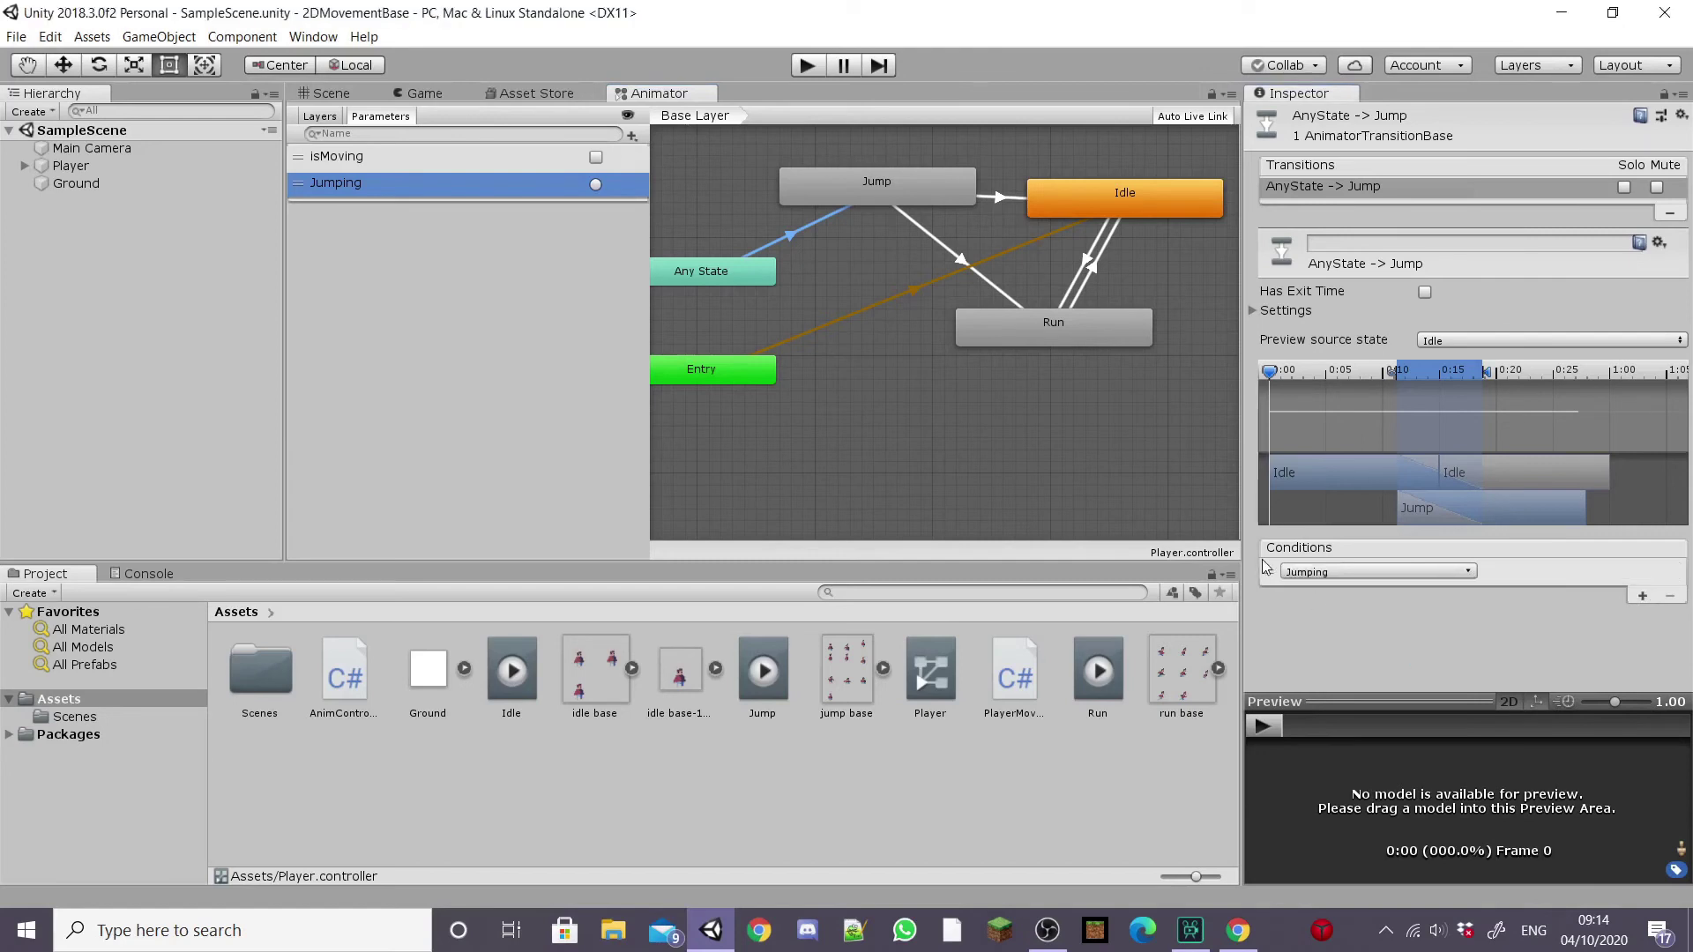
# Add an isMoving condition set to false to the Jump to Idle transition.
pyautogui.click(1002, 198)
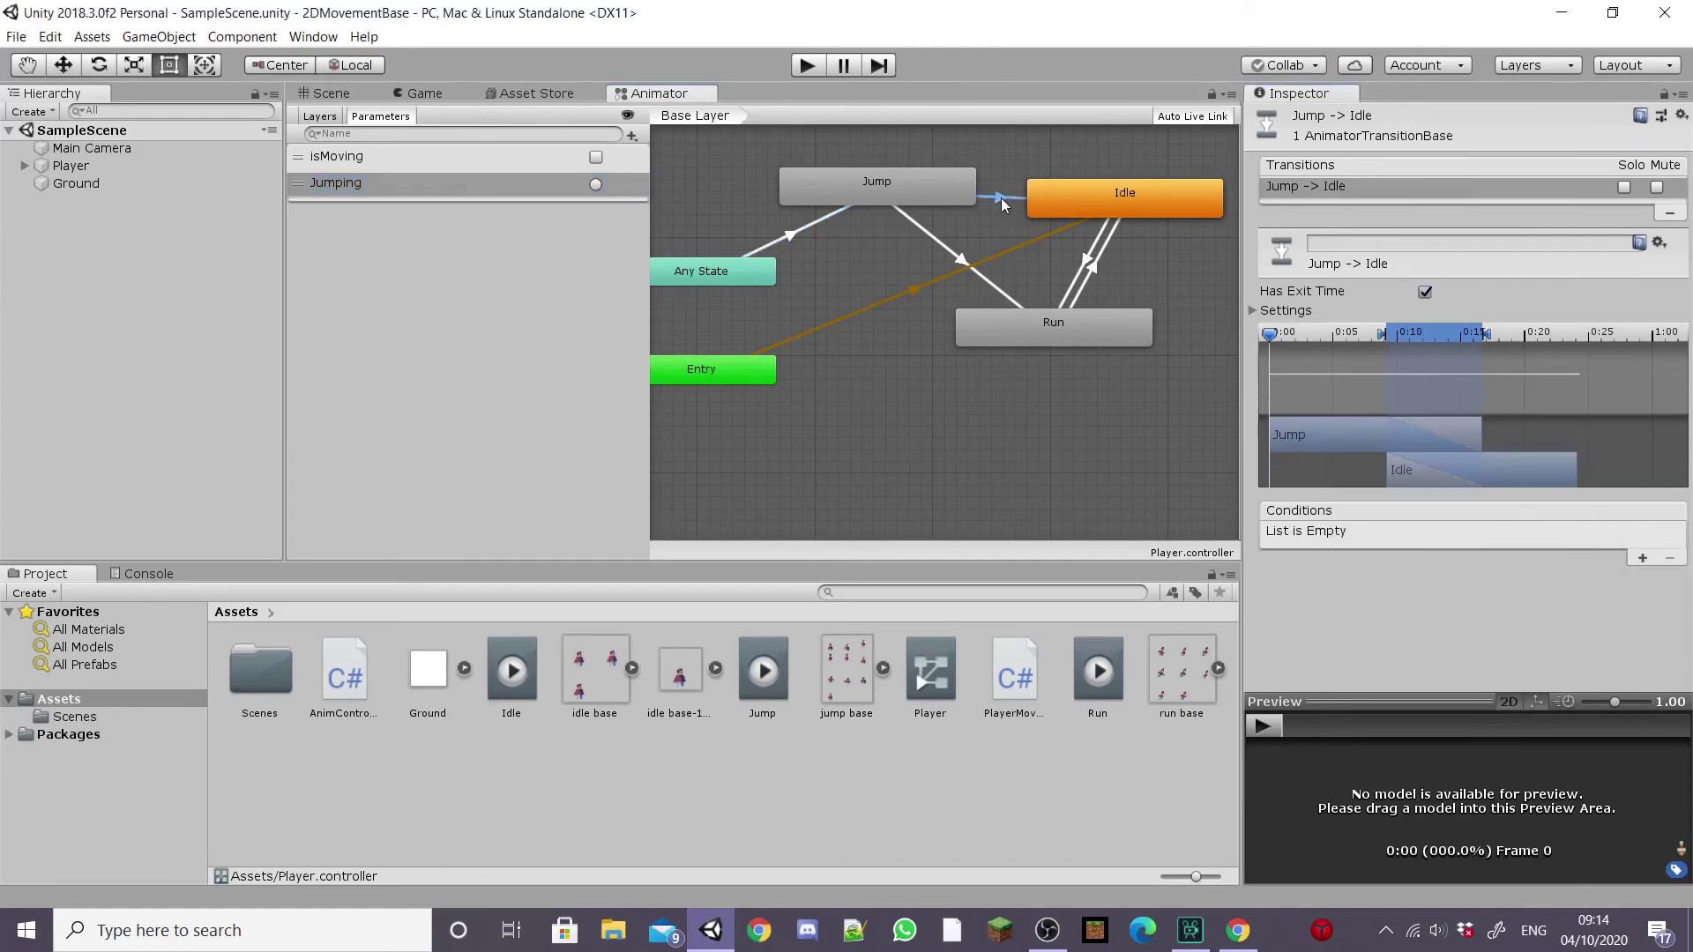
pyautogui.click(1641, 559)
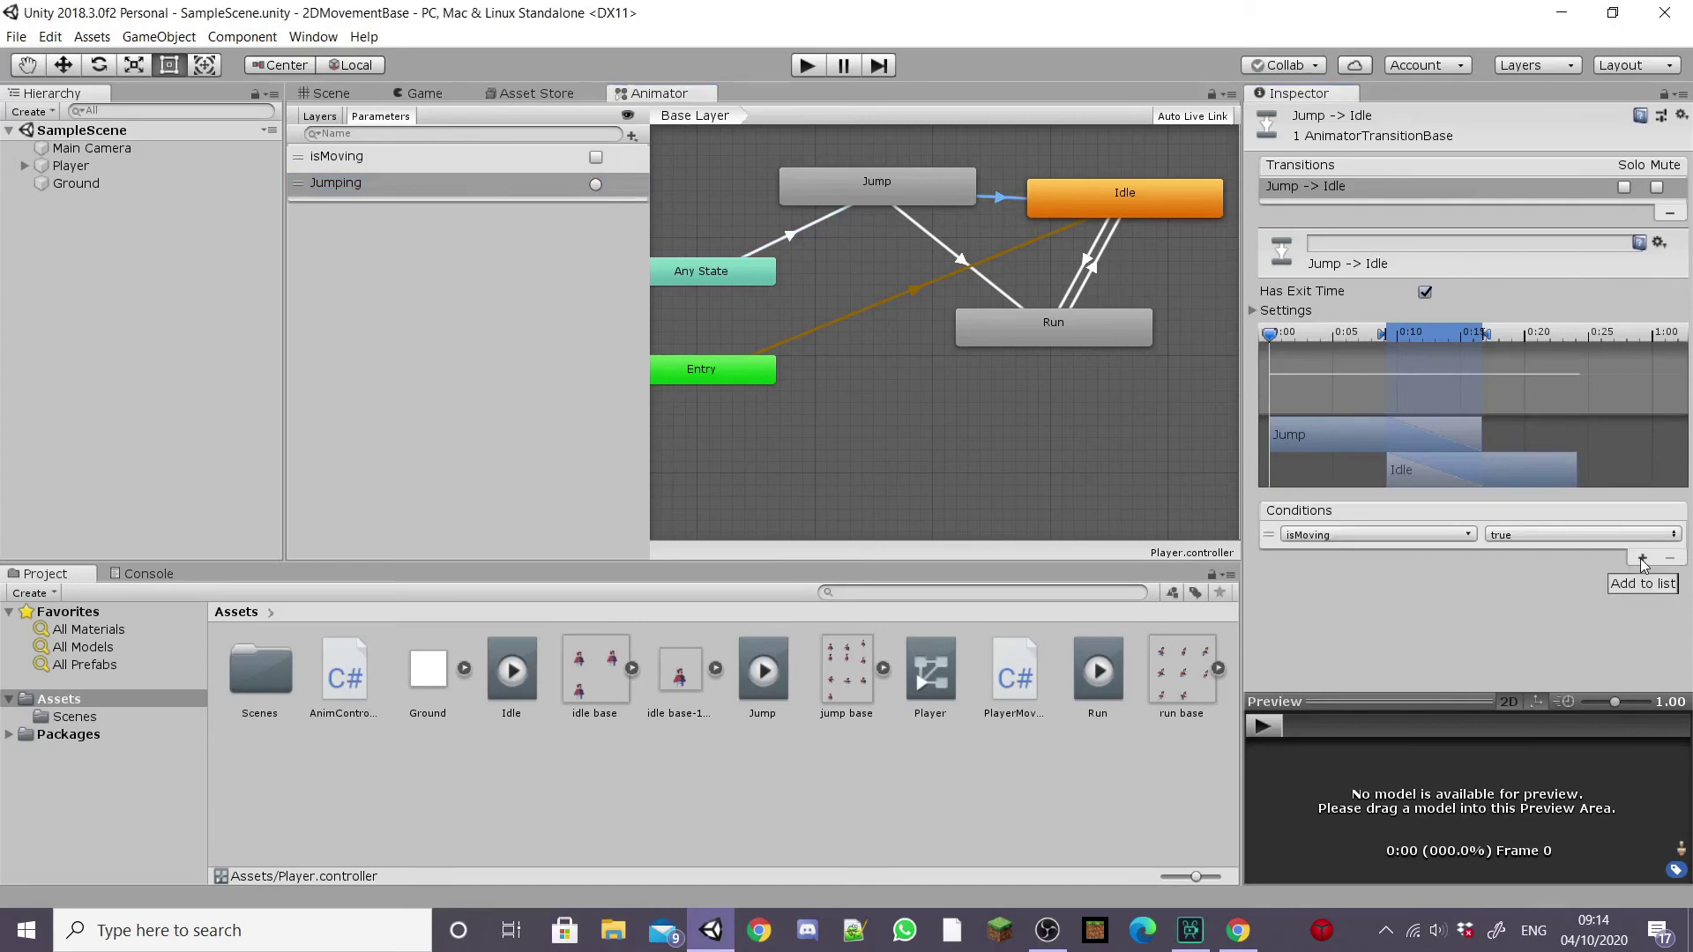
pyautogui.click(1511, 533)
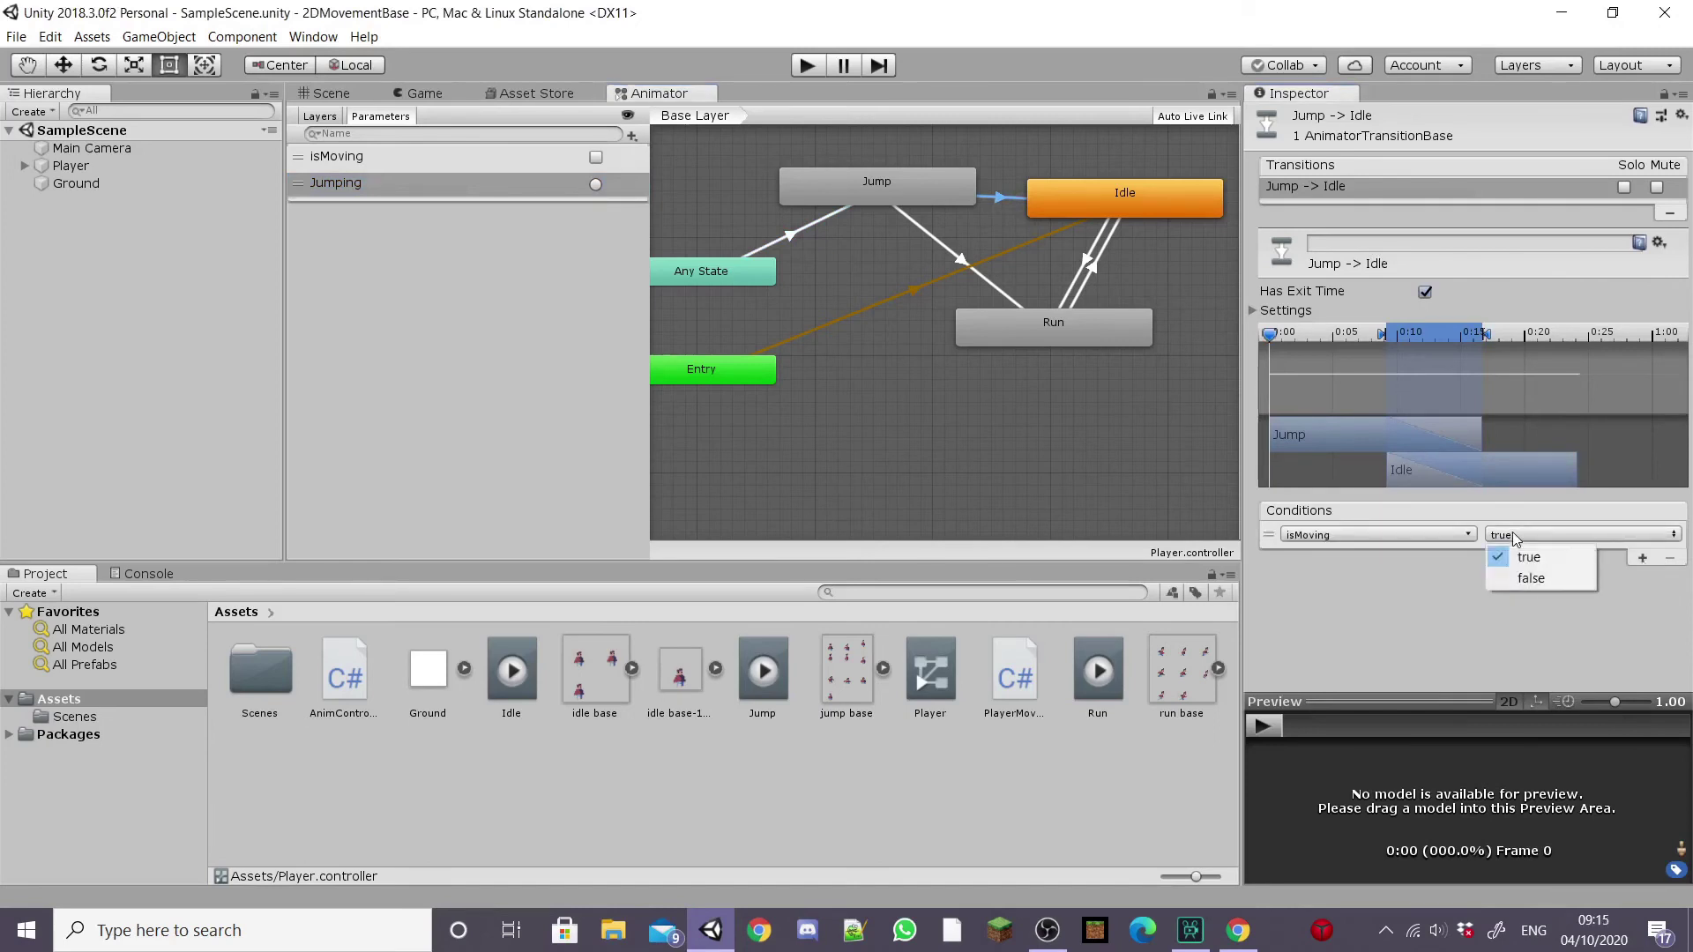
pyautogui.click(1508, 578)
# Add an isMoving true condition to the Jump to Run transition and set its Exit Time to 1.
pyautogui.click(957, 256)
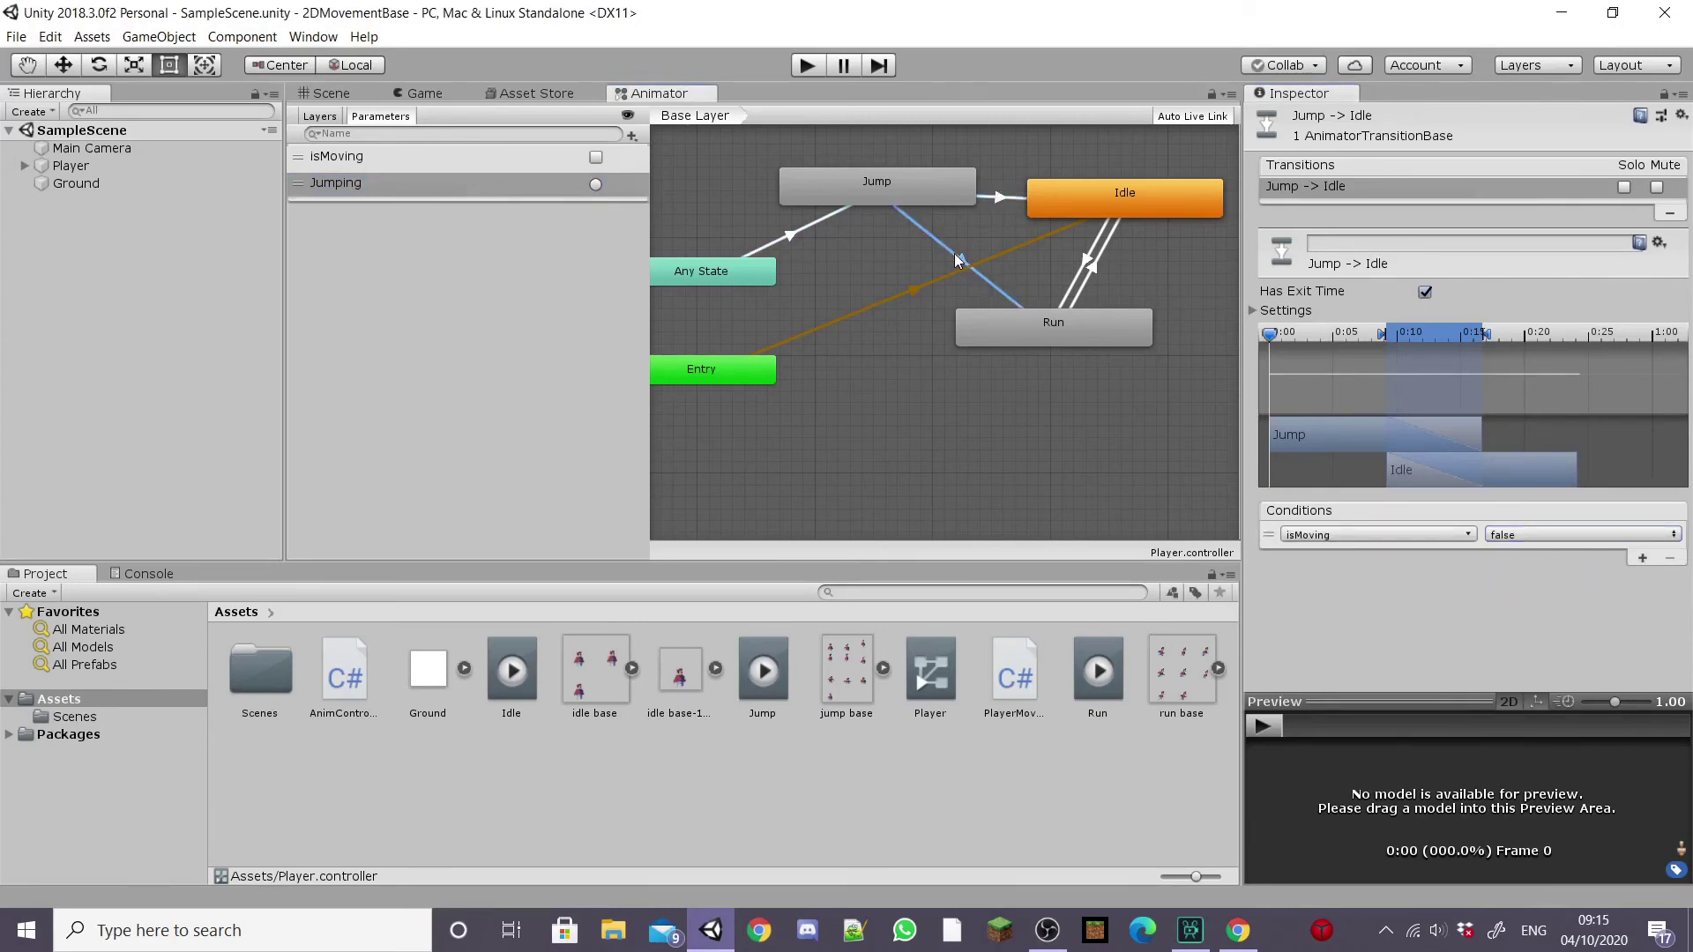
pyautogui.click(1640, 559)
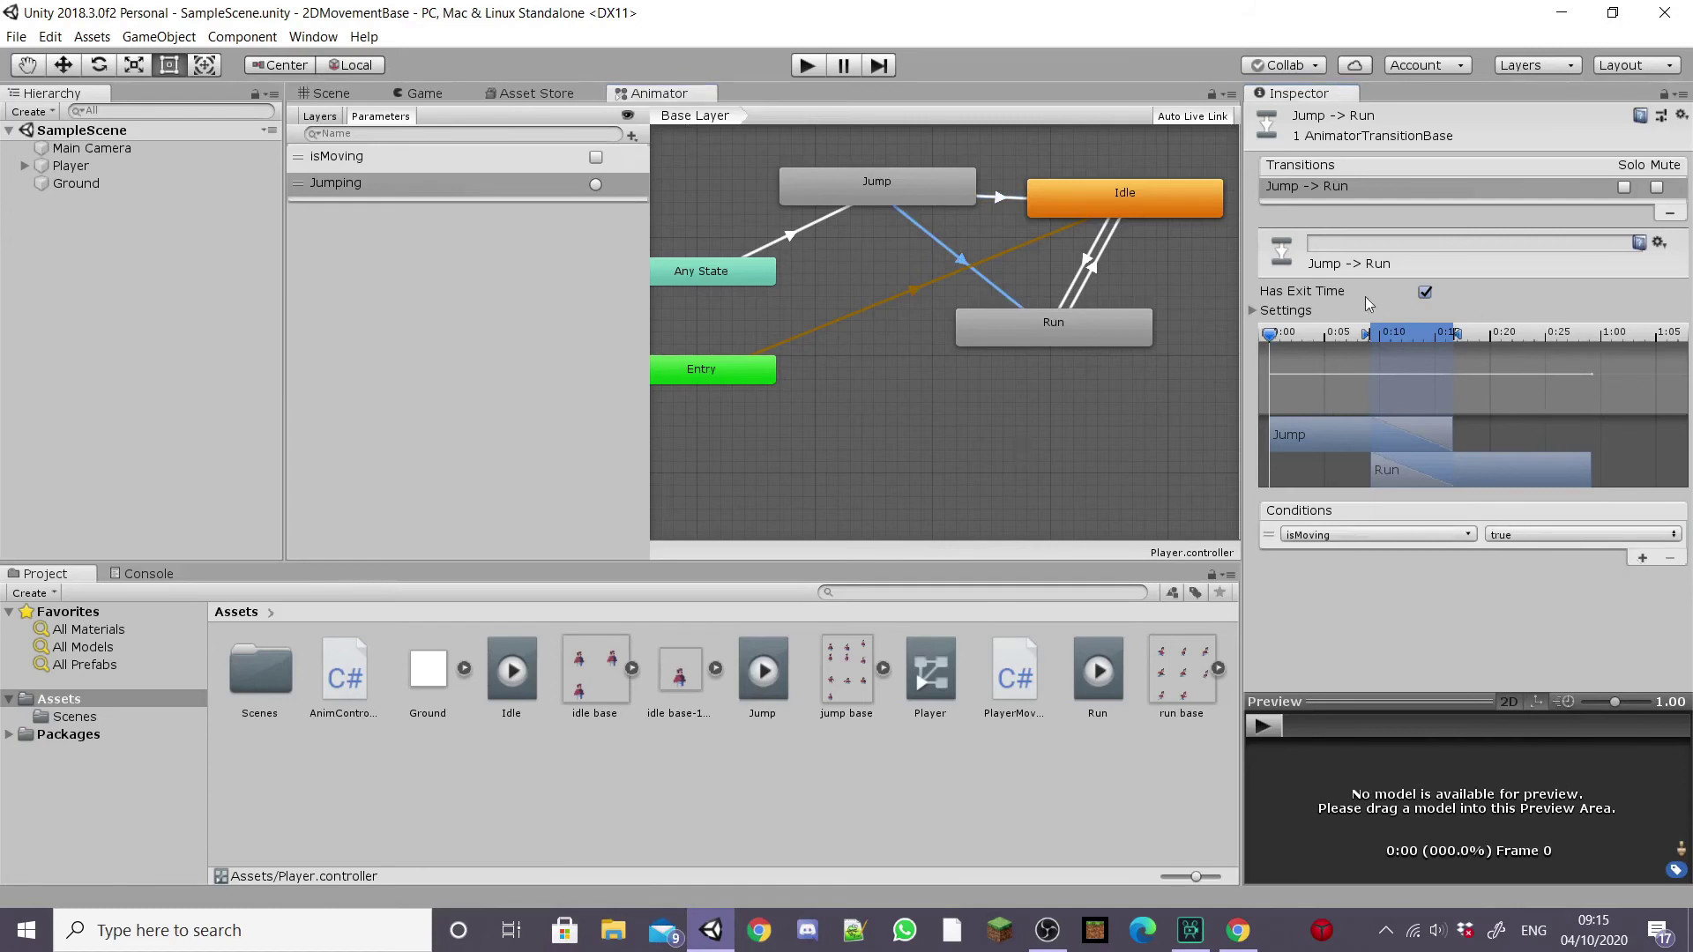
pyautogui.click(1253, 311)
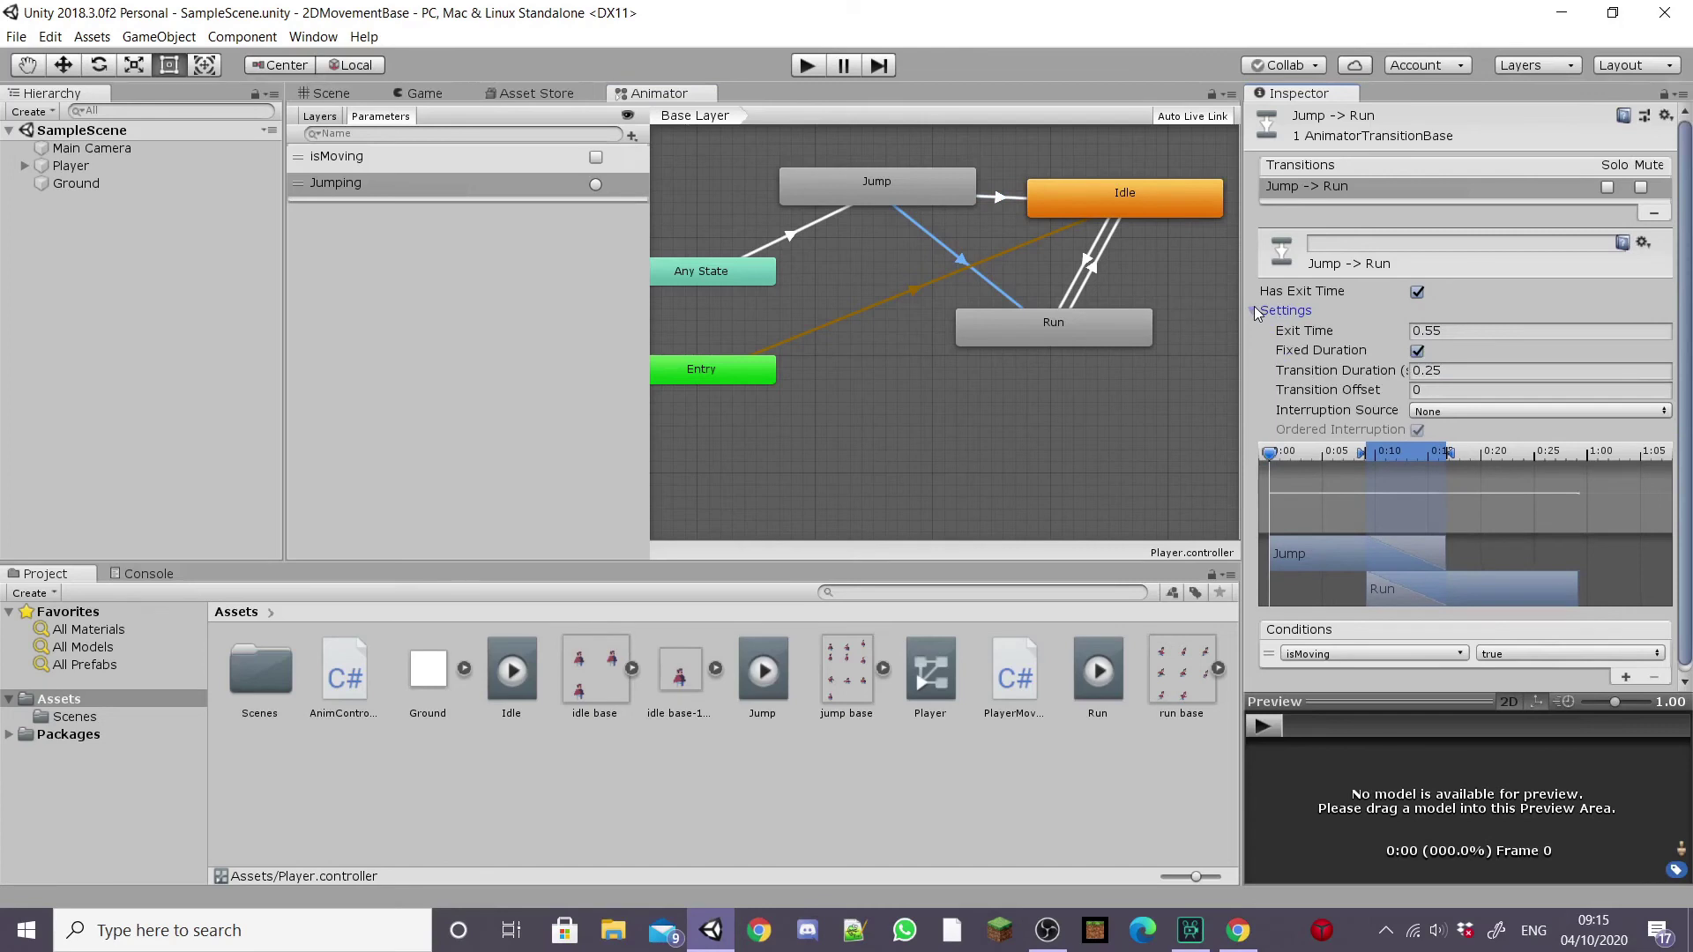
pyautogui.click(1434, 331)
pyautogui.write('1')
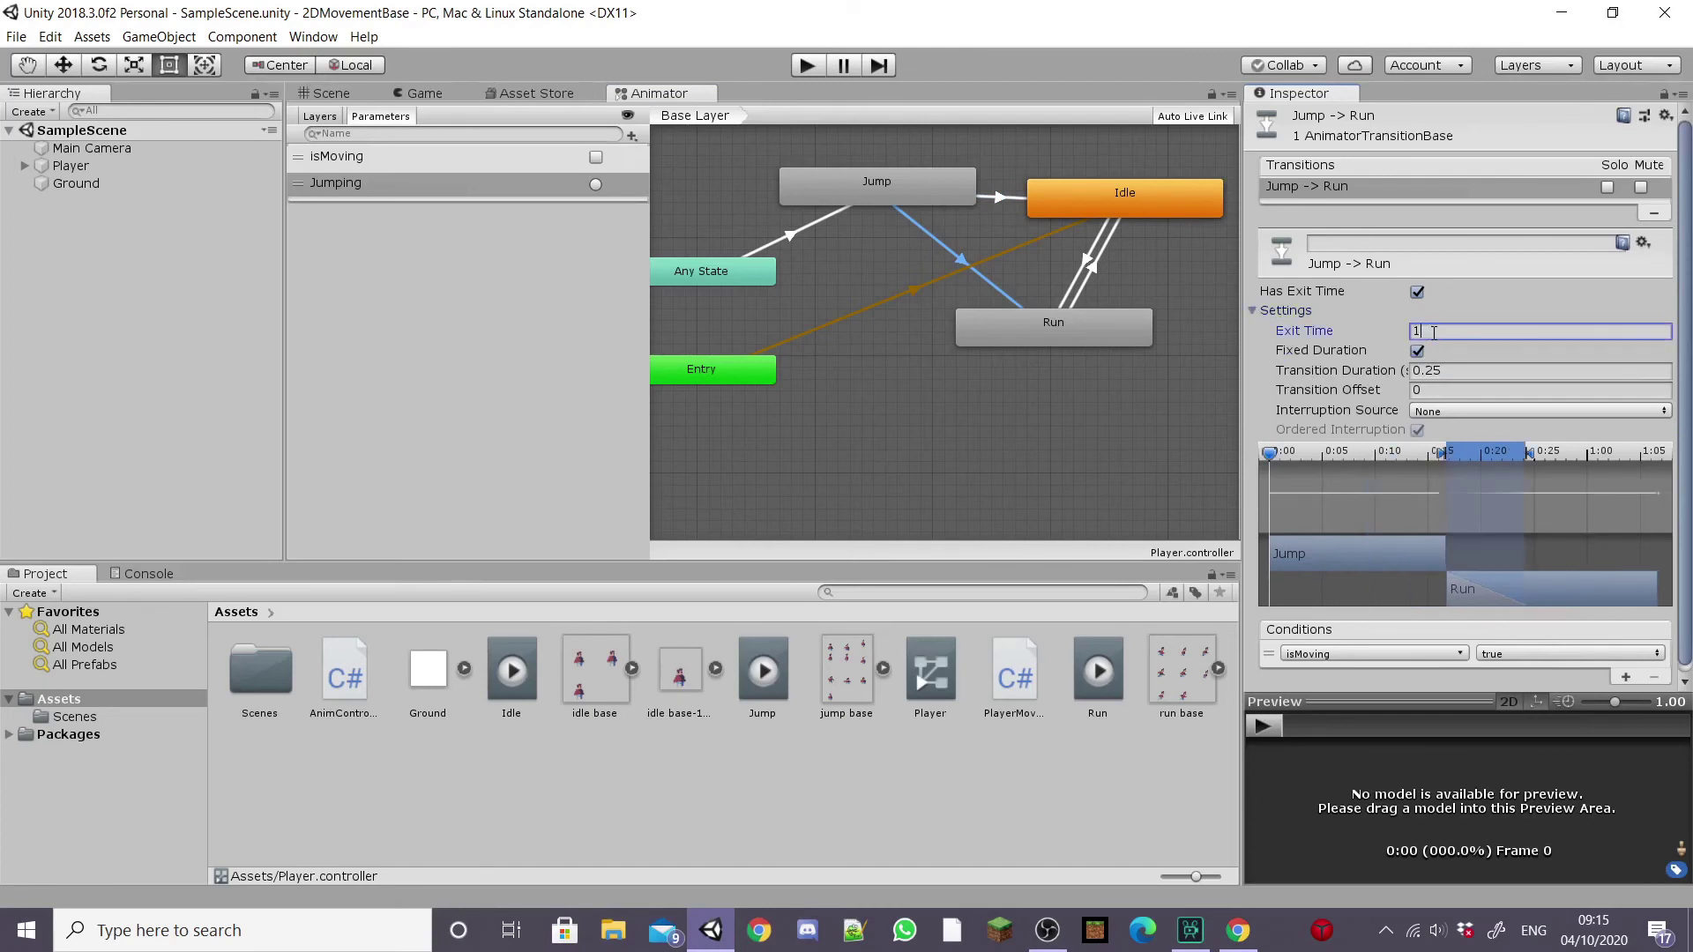
# Set the Exit Time of the Jump to Idle transition to 1.
pyautogui.click(994, 194)
pyautogui.click(1501, 328)
pyautogui.write('1')
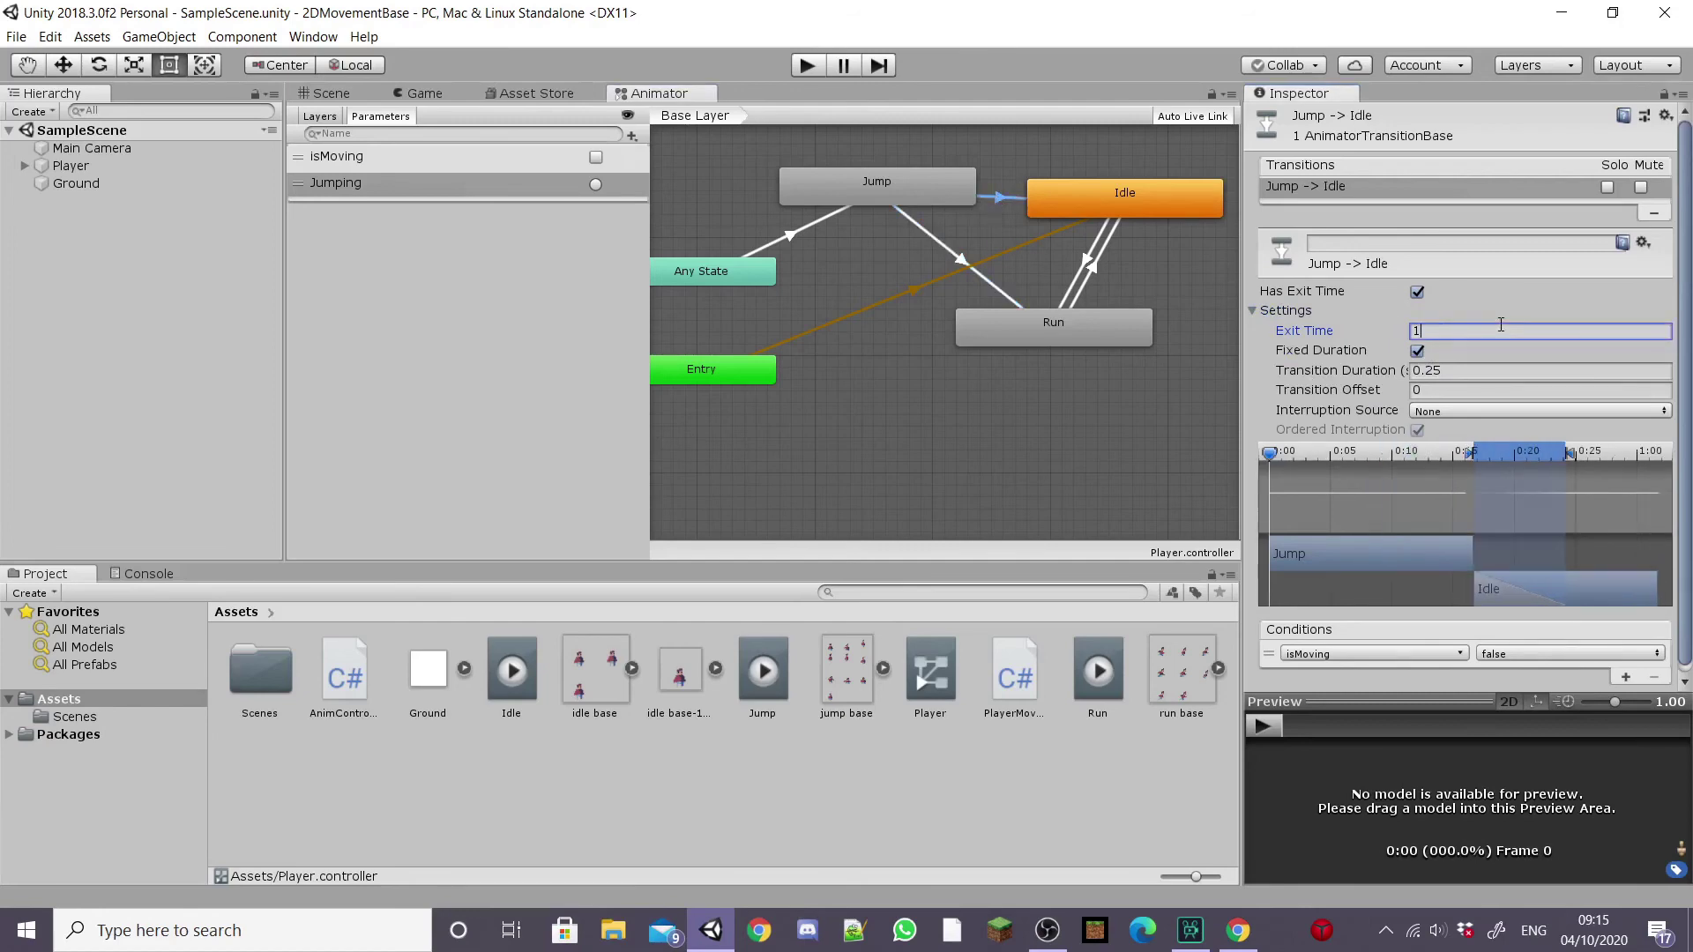
# Set the Transition Duration of the Any State to Jump transition to 0.
pyautogui.click(789, 234)
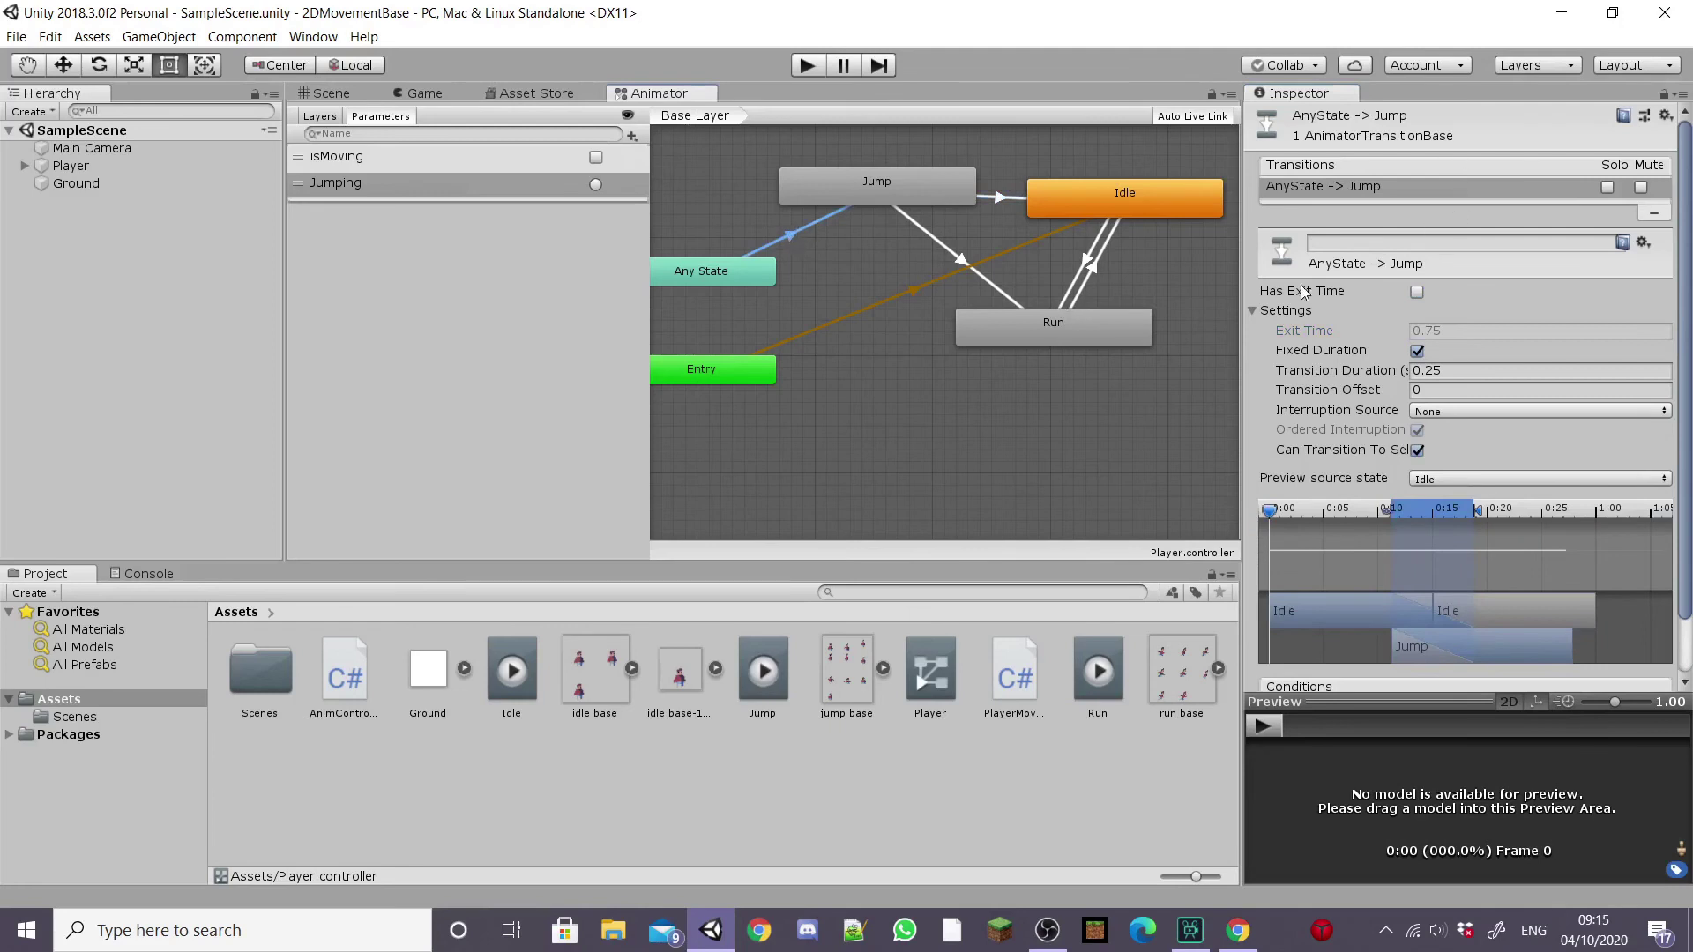
pyautogui.click(1426, 370)
pyautogui.write('0')
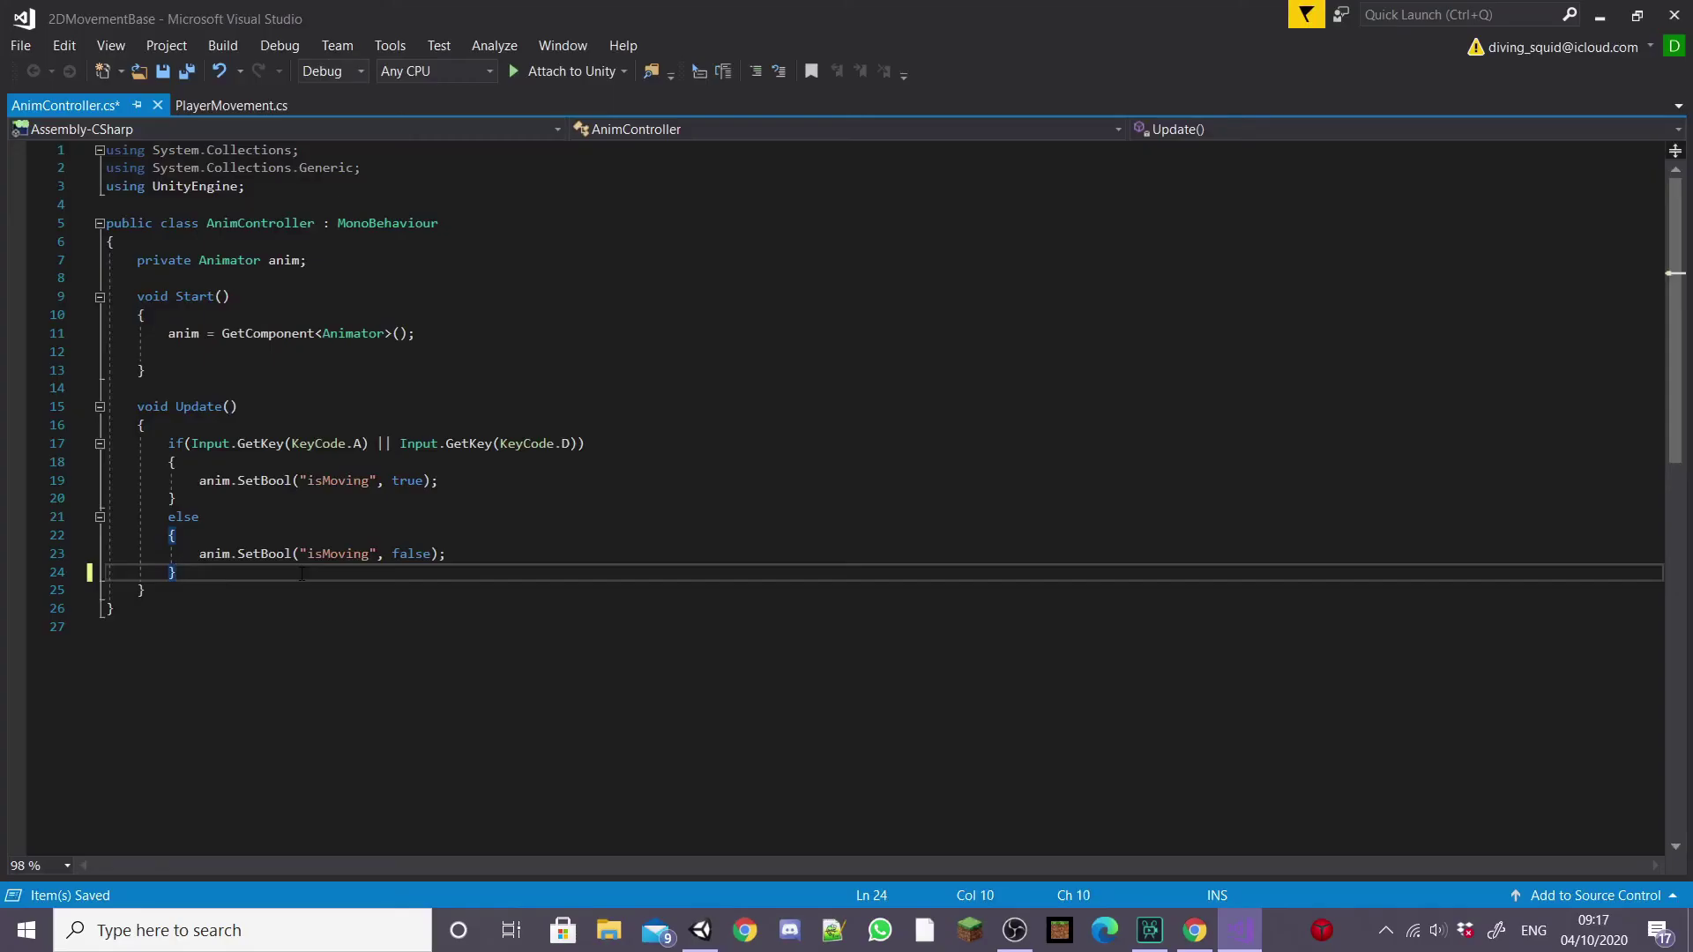
# In AnimController.cs, add an if (Input.GetKey(KeyCode.Space)) statement with a braced body below the else block.
pyautogui.press('Return')
pyautogui.press('Return')
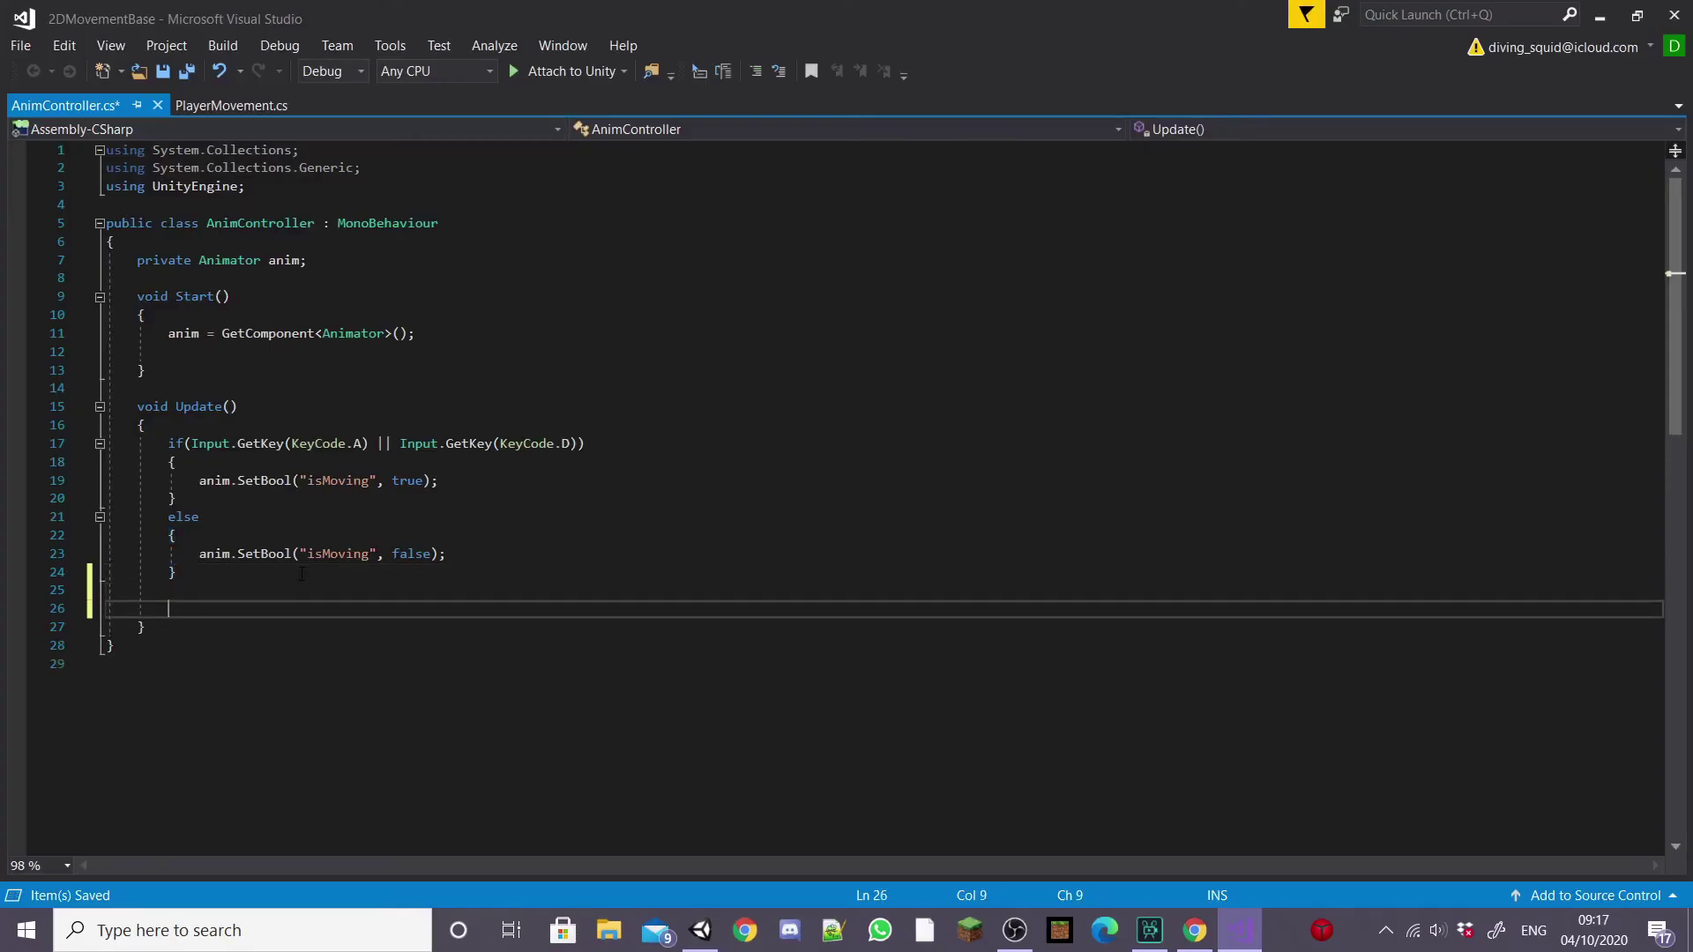
pyautogui.write('if (Input.GetKey(K')
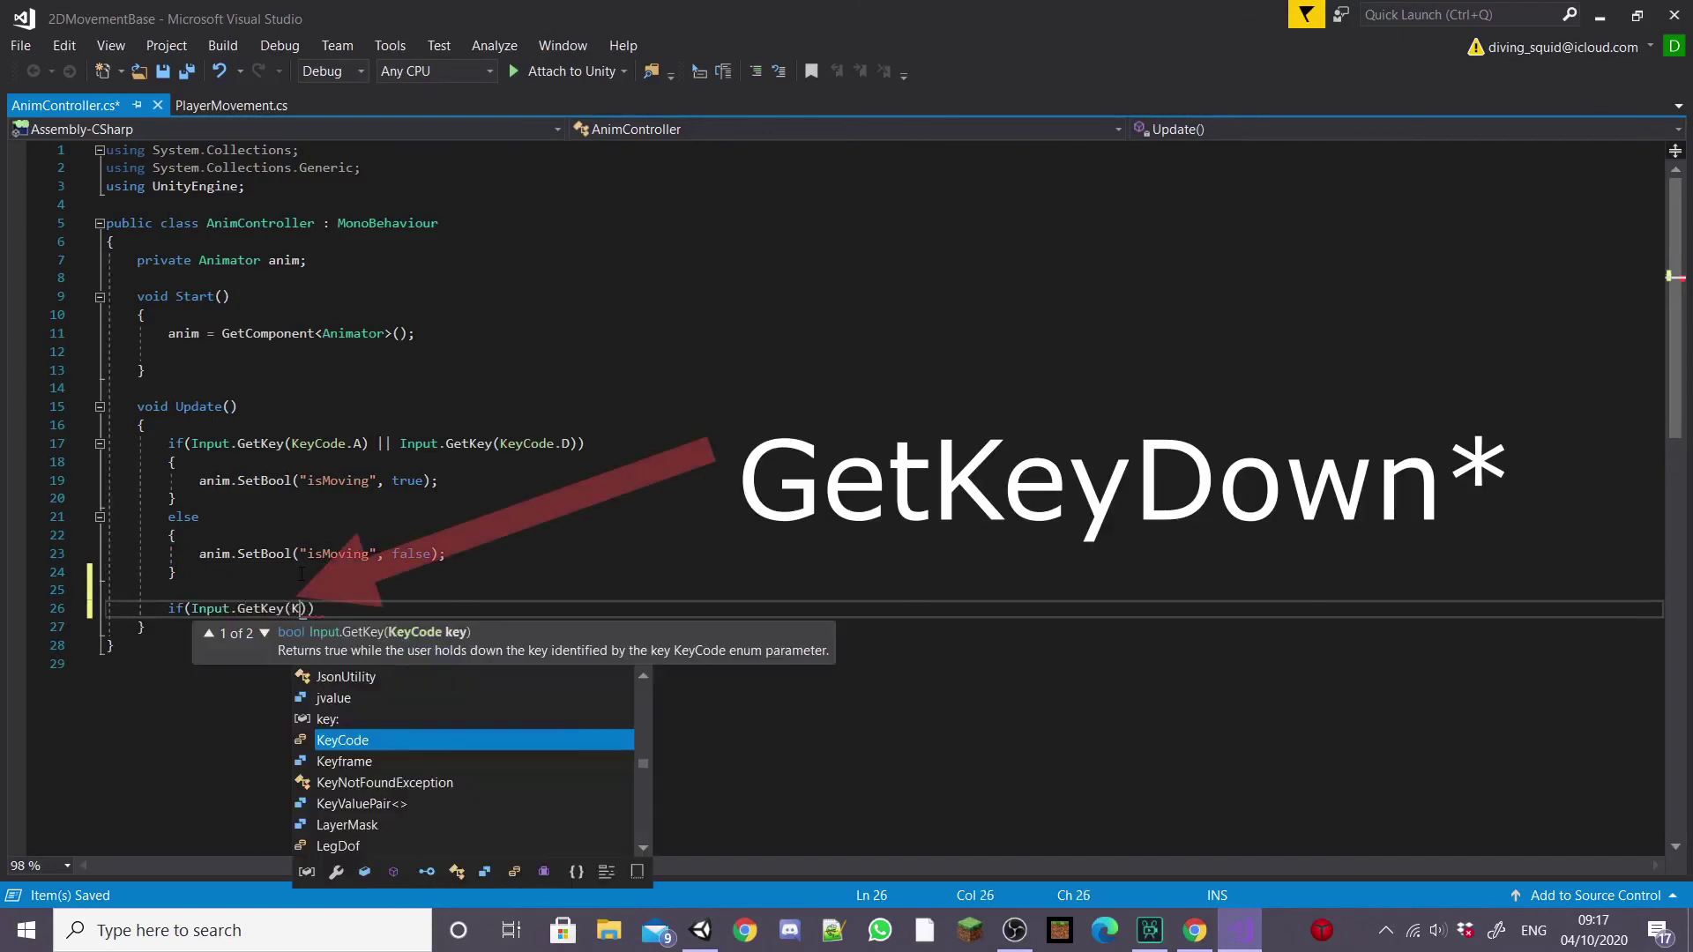
pyautogui.write('eyCode.S')
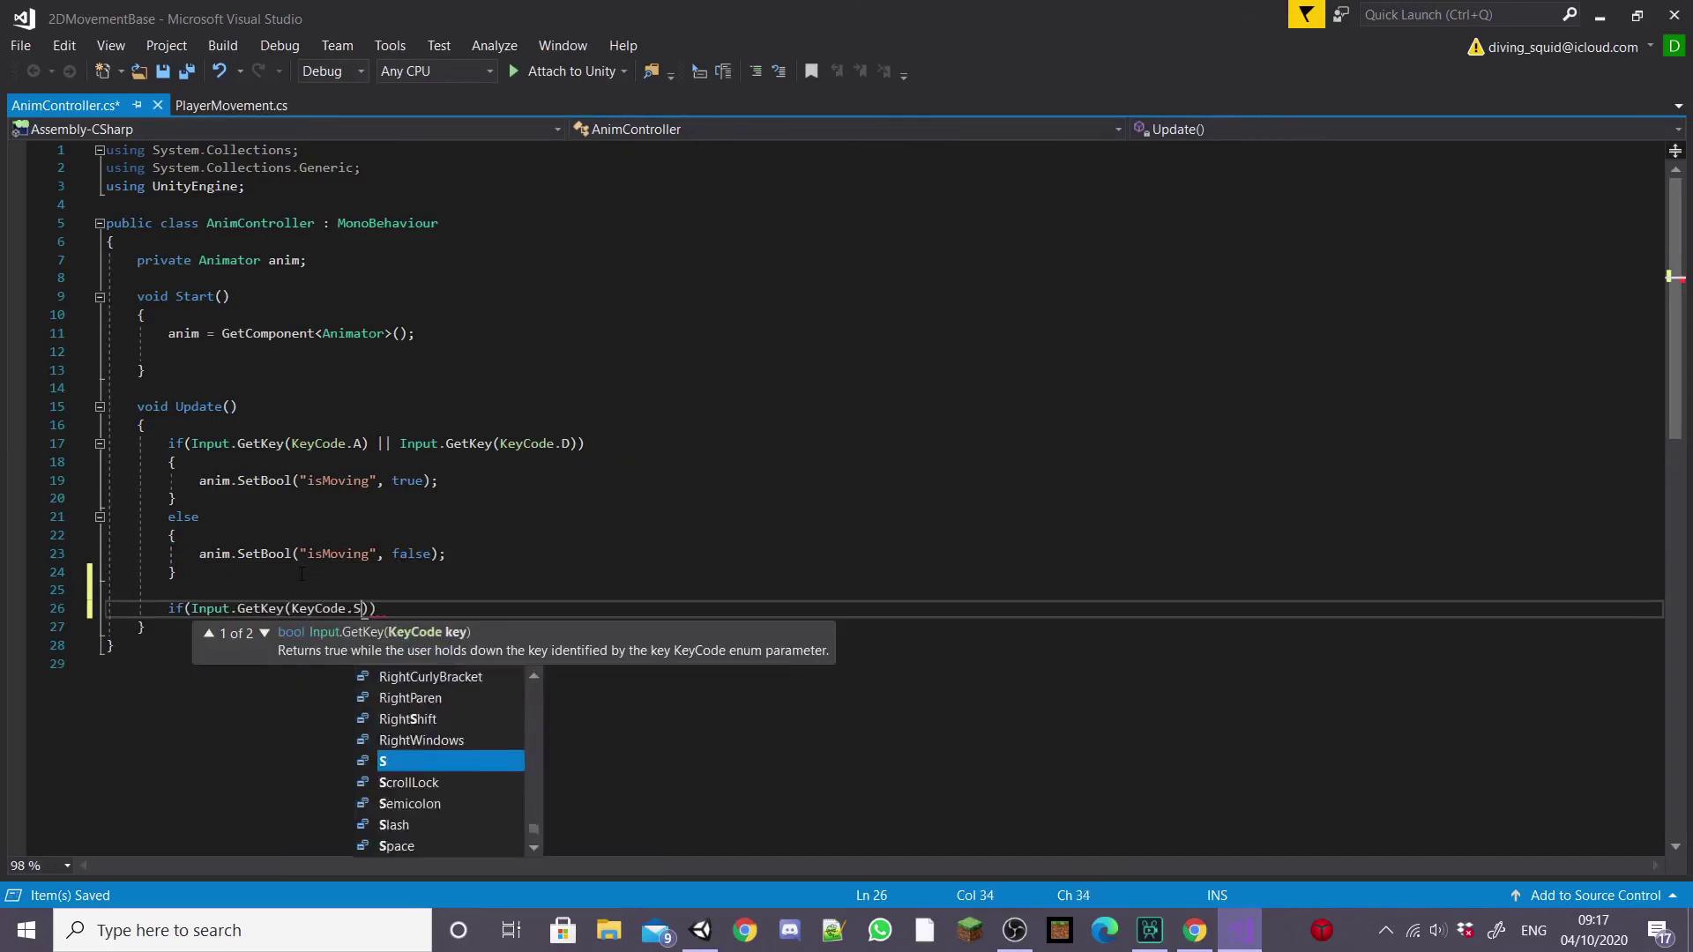
pyautogui.write('pace)) {')
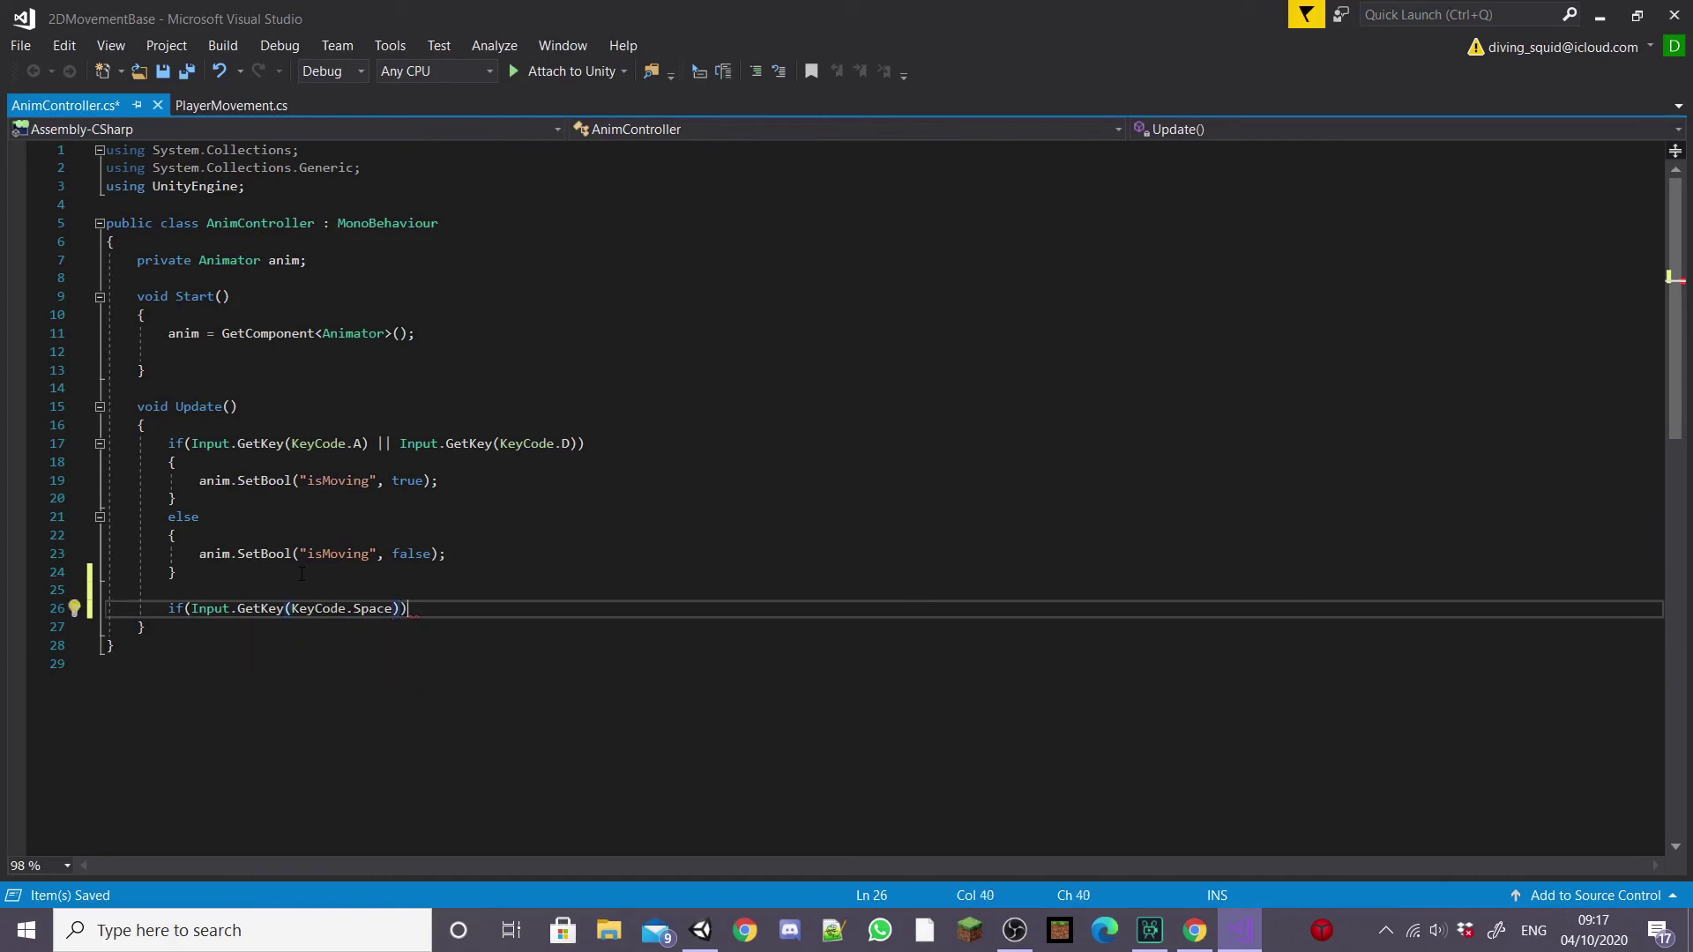
pyautogui.press('Return')
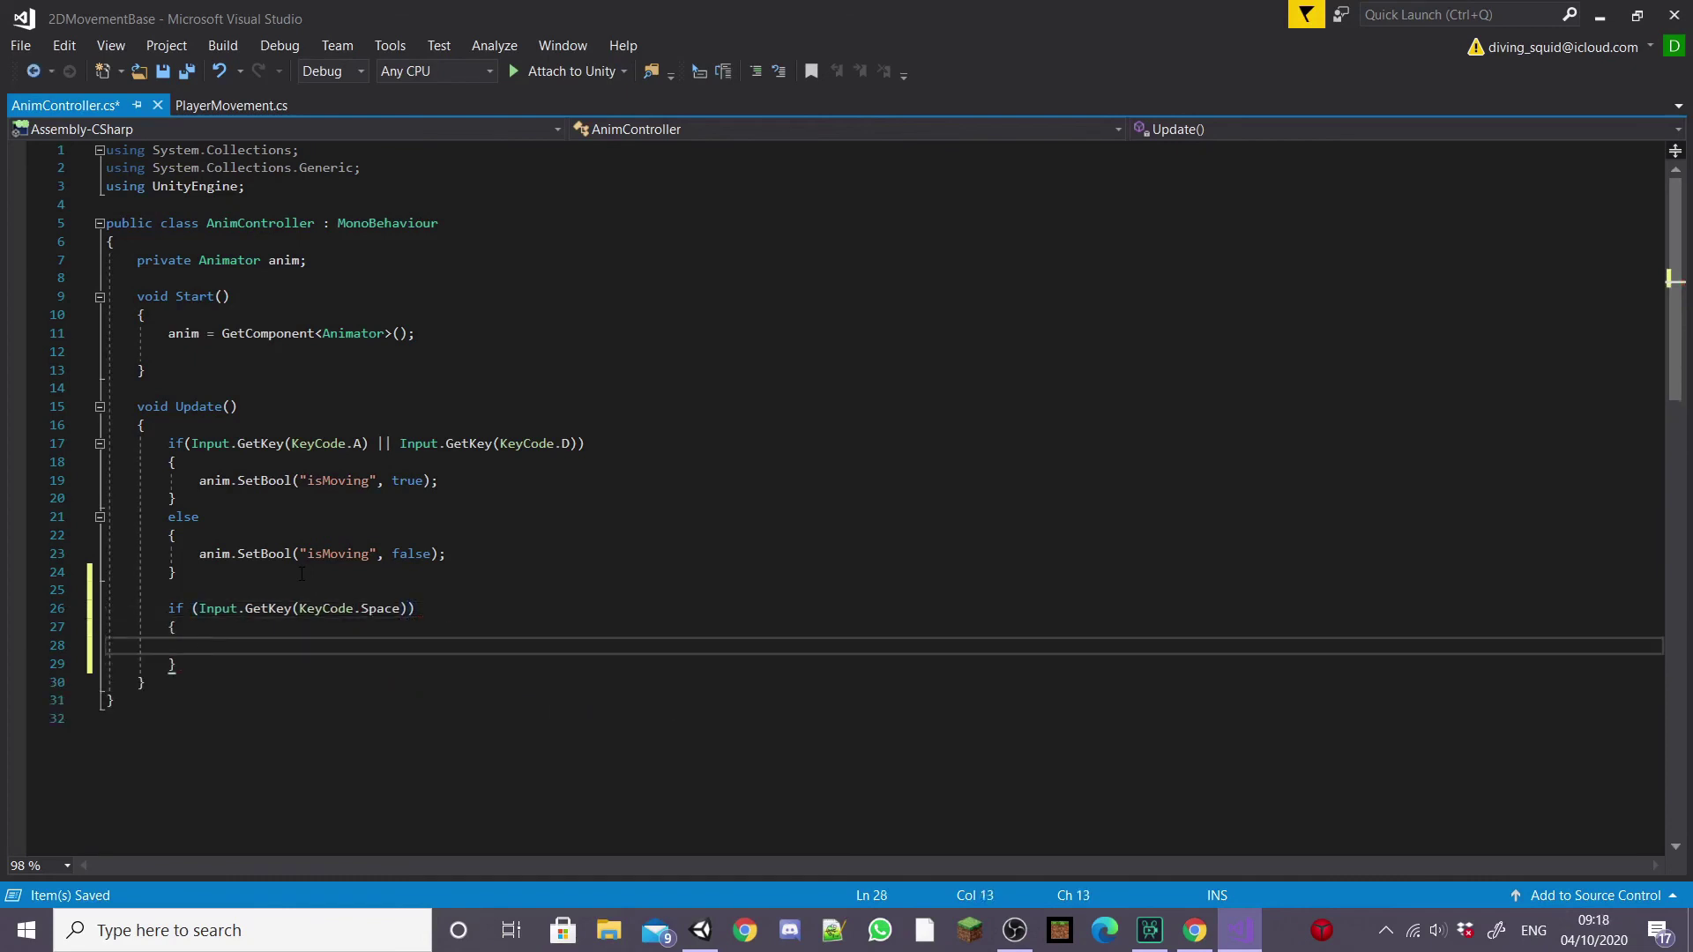
# Write anim.SetTrigger("Jumping"); inside the Space key if block.
pyautogui.write('anim.Se')
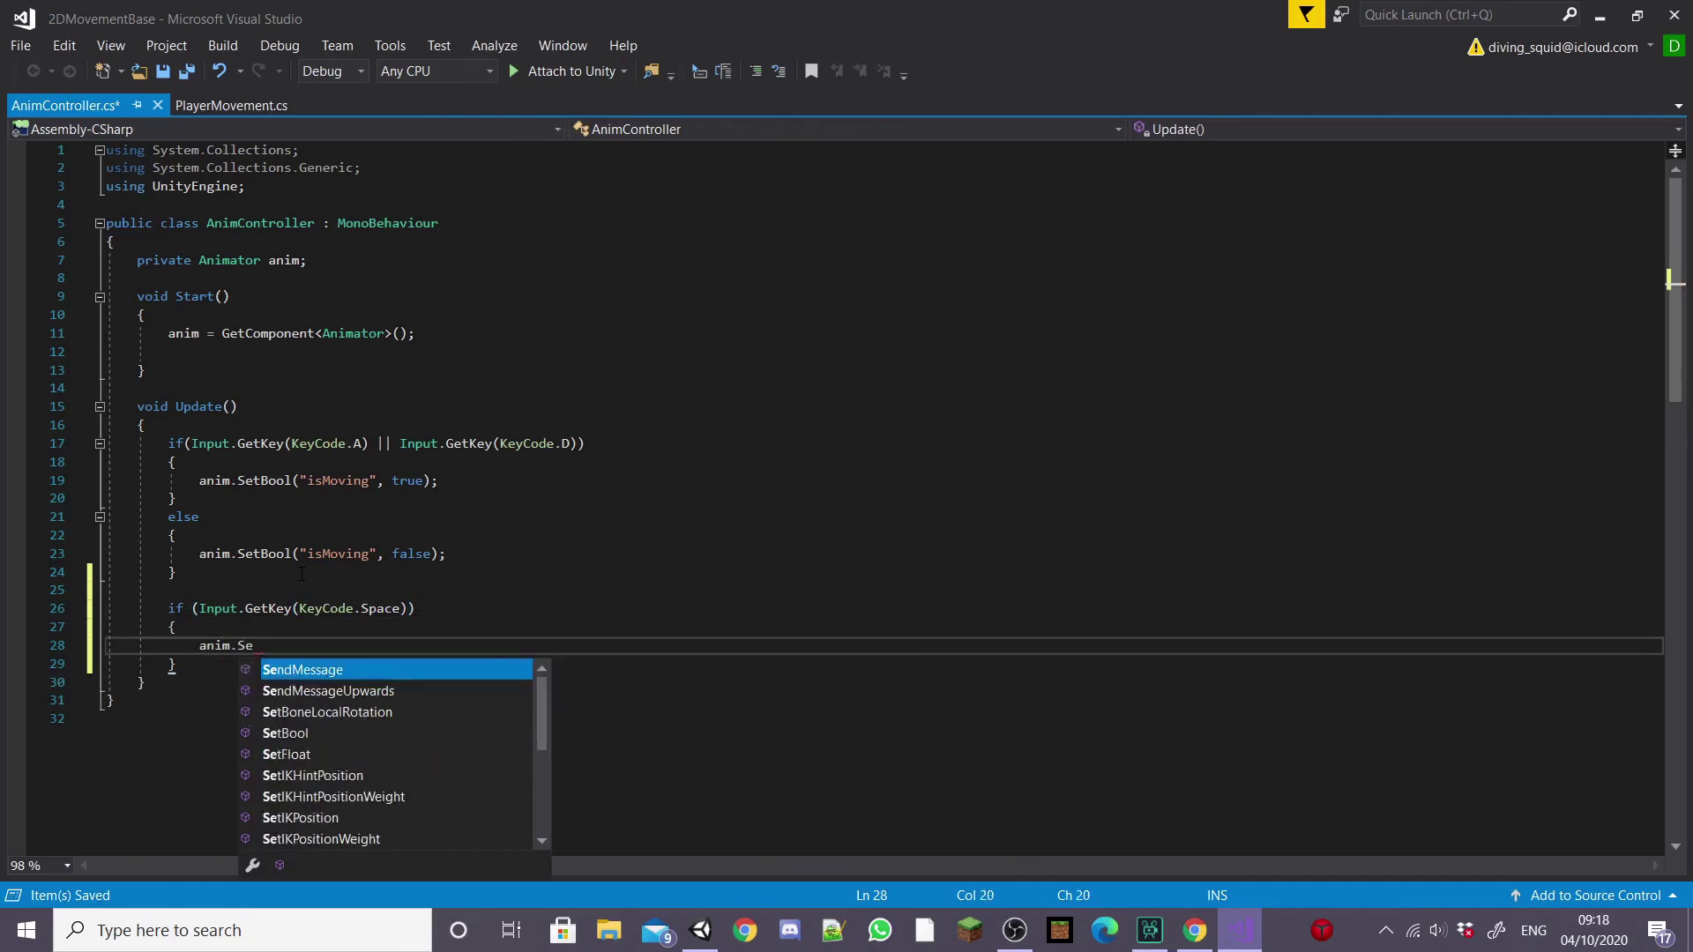
pyautogui.write('tTrigger("Jumpi')
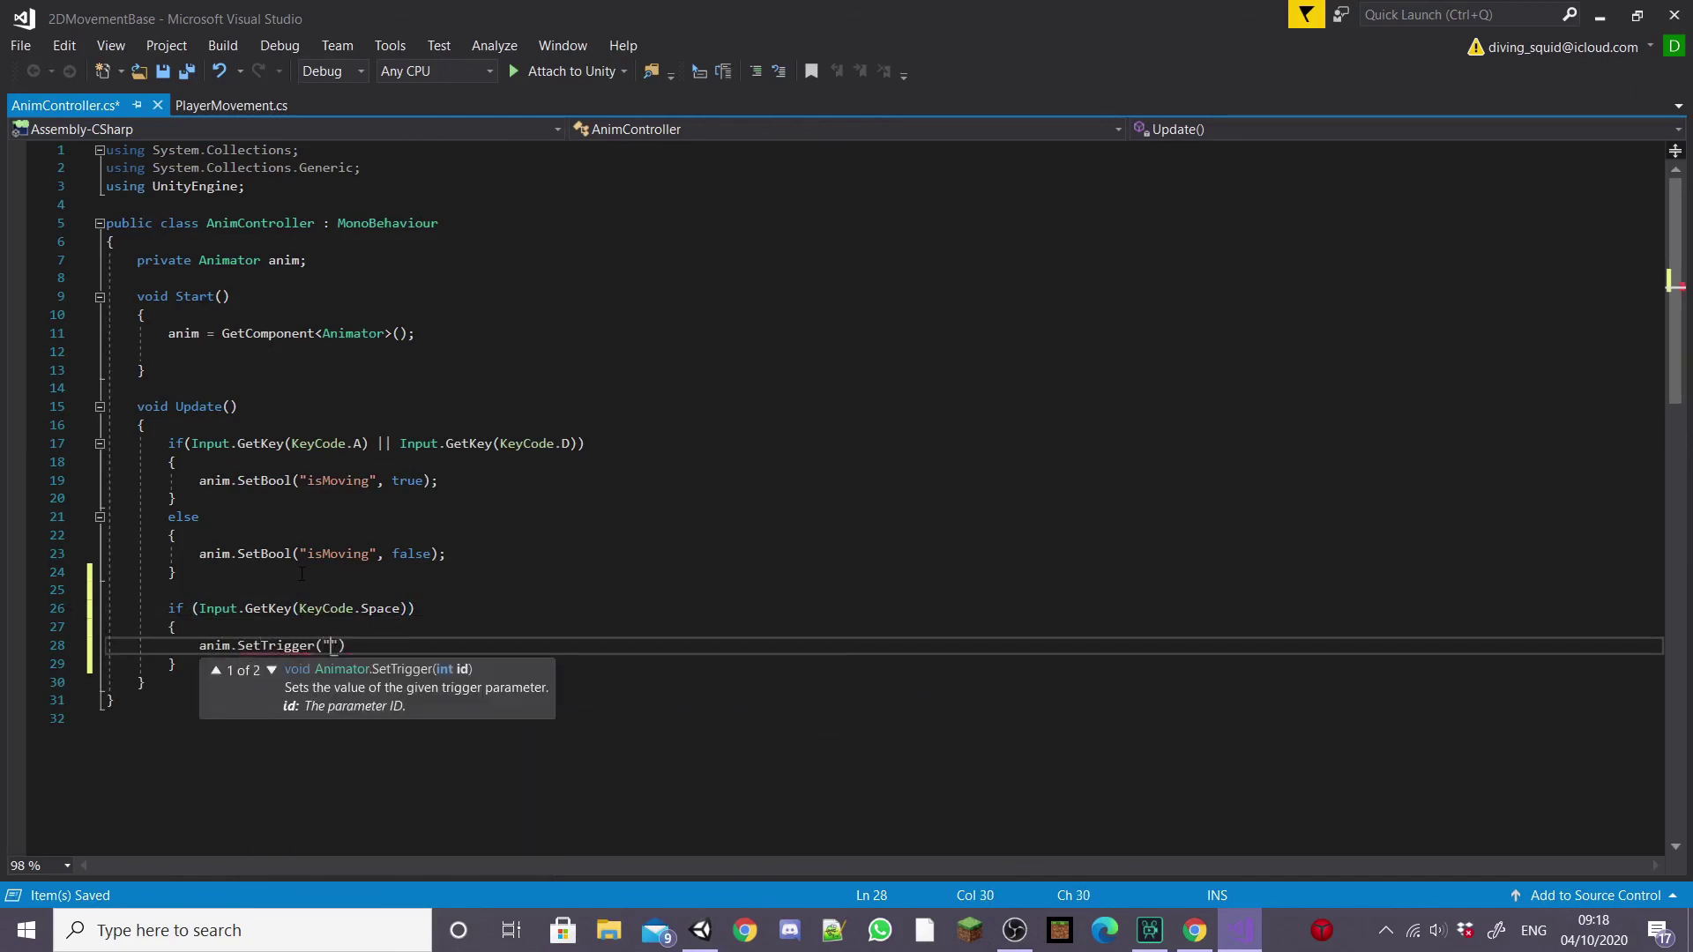
pyautogui.write('ng");')
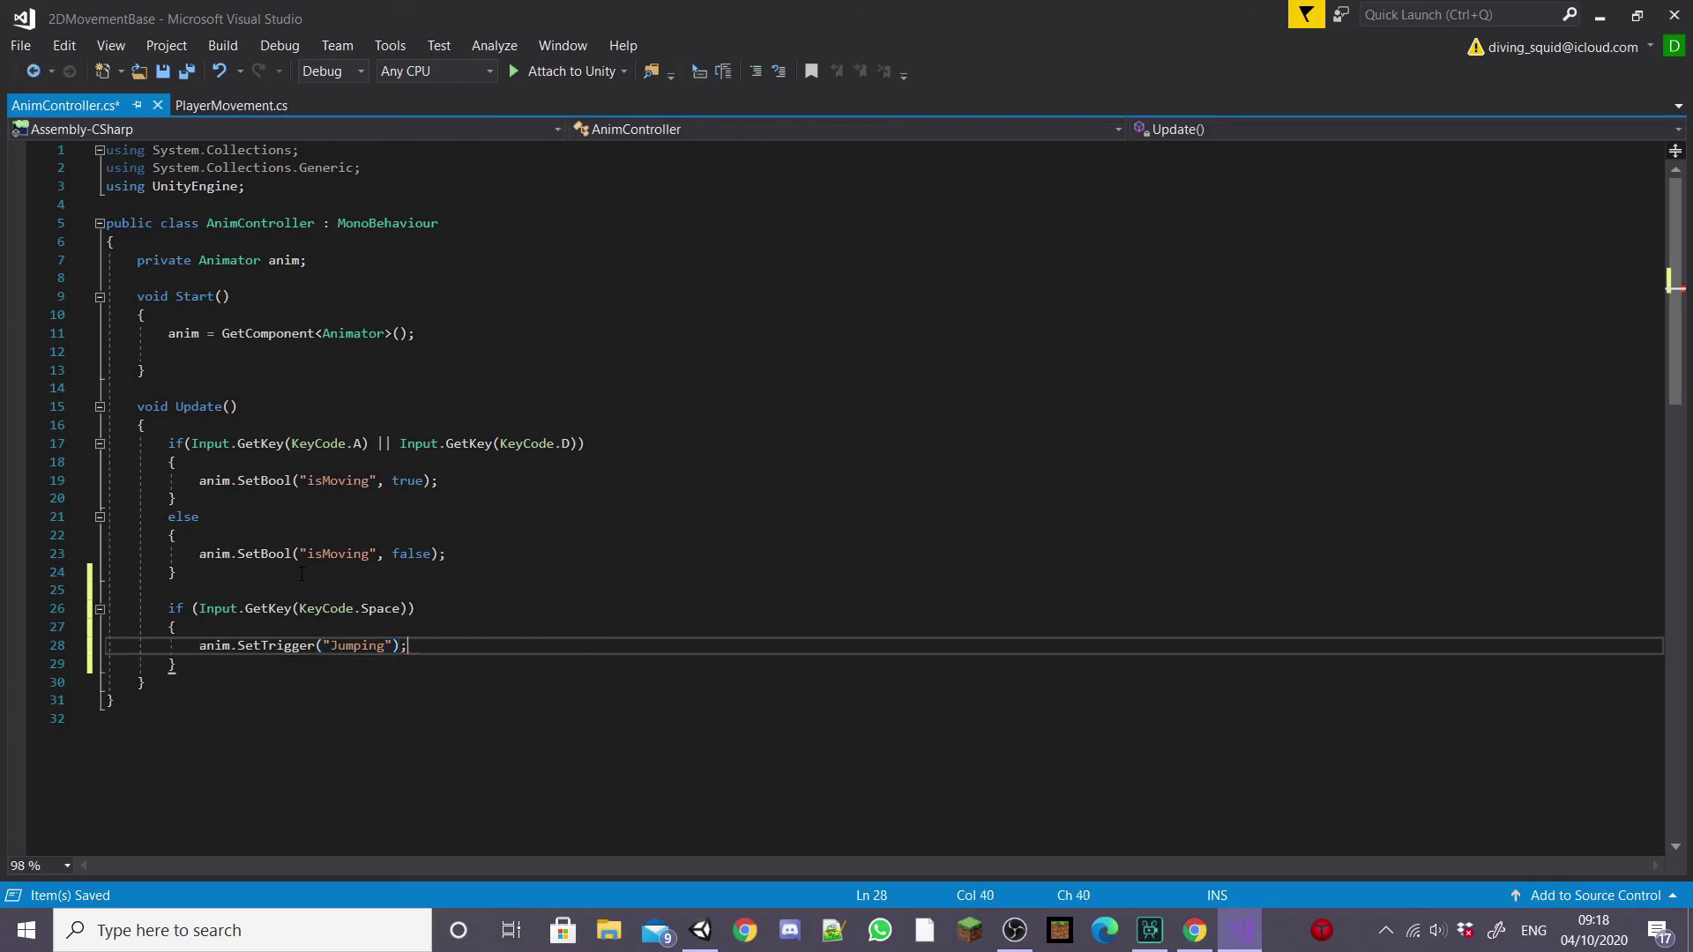
pyautogui.write('?')
pyautogui.press('BackSpace')
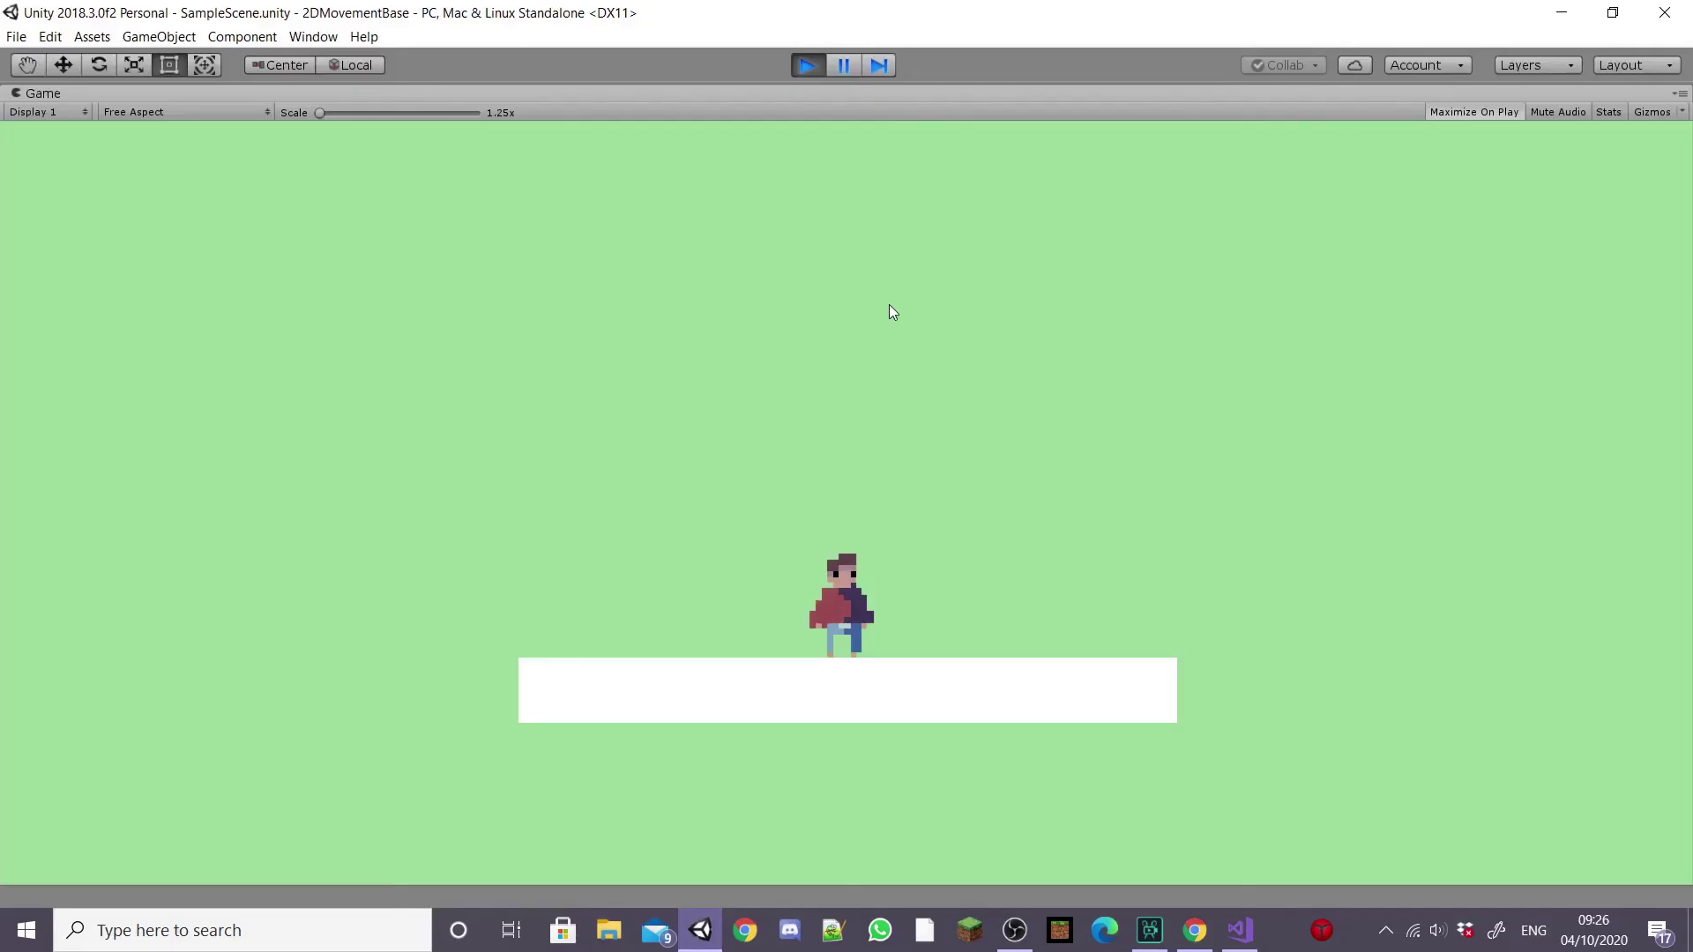
# Playtest the game in Unity by moving the character both ways and jumping to check the jump animation.
pyautogui.press('Left')
pyautogui.press('space')
pyautogui.press('Right')
pyautogui.press('Left')
pyautogui.press('space')
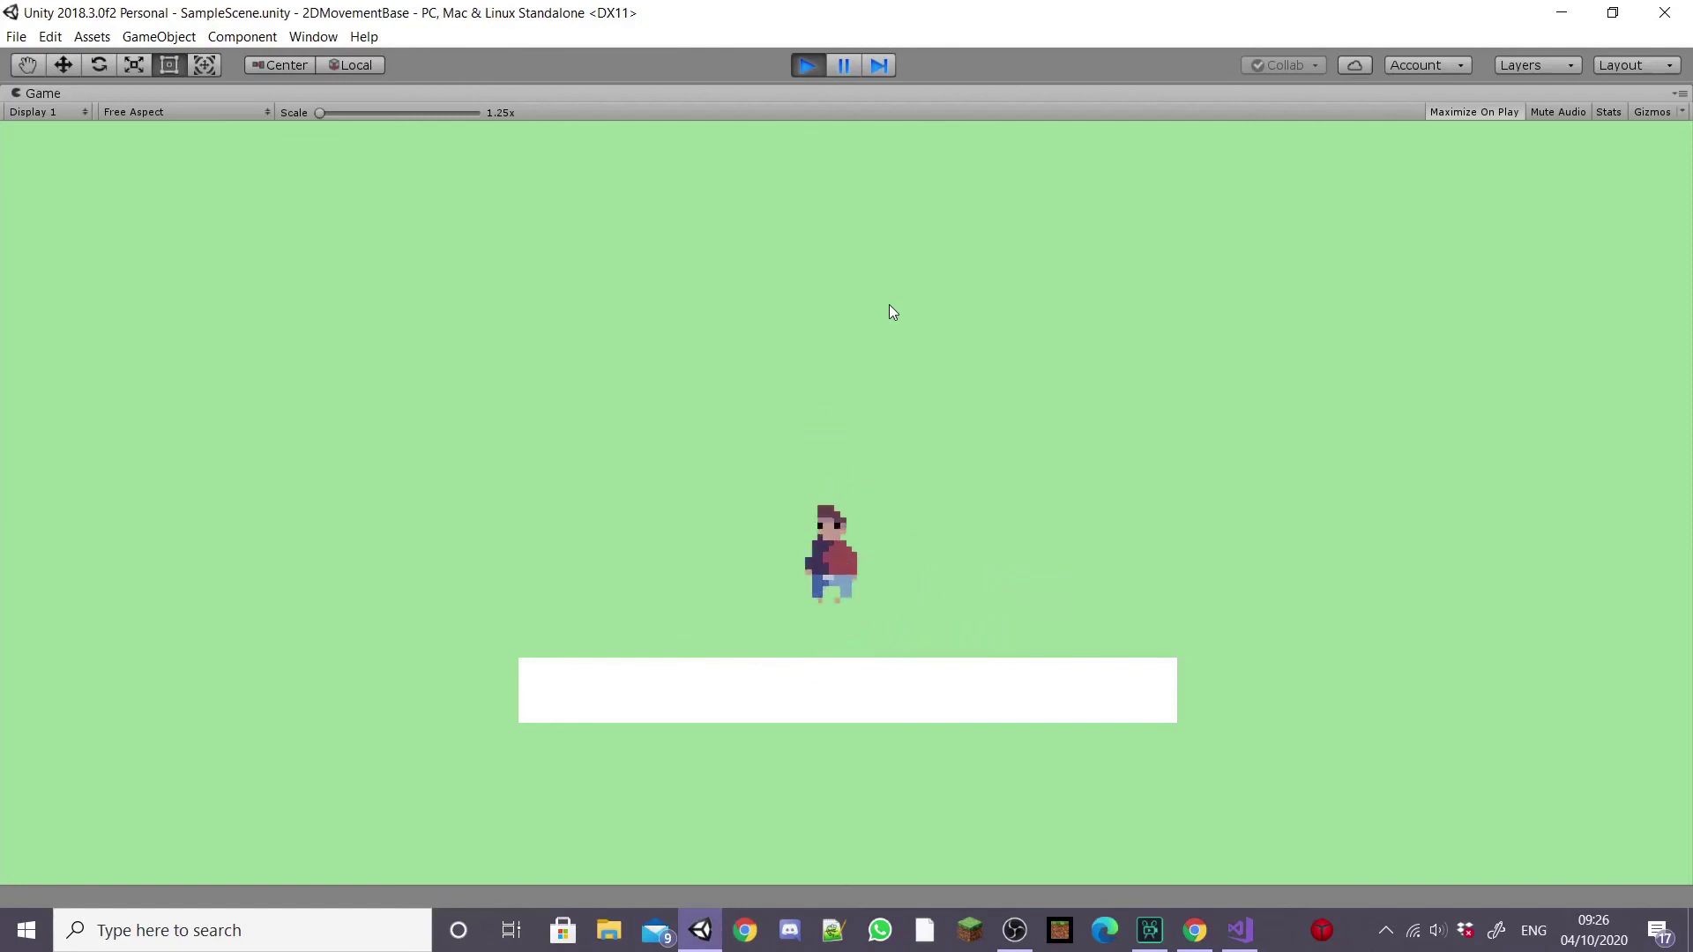
# Test the run and jump animations together by running the character left and right across the white platform with repeated jumps.
pyautogui.press('Left')
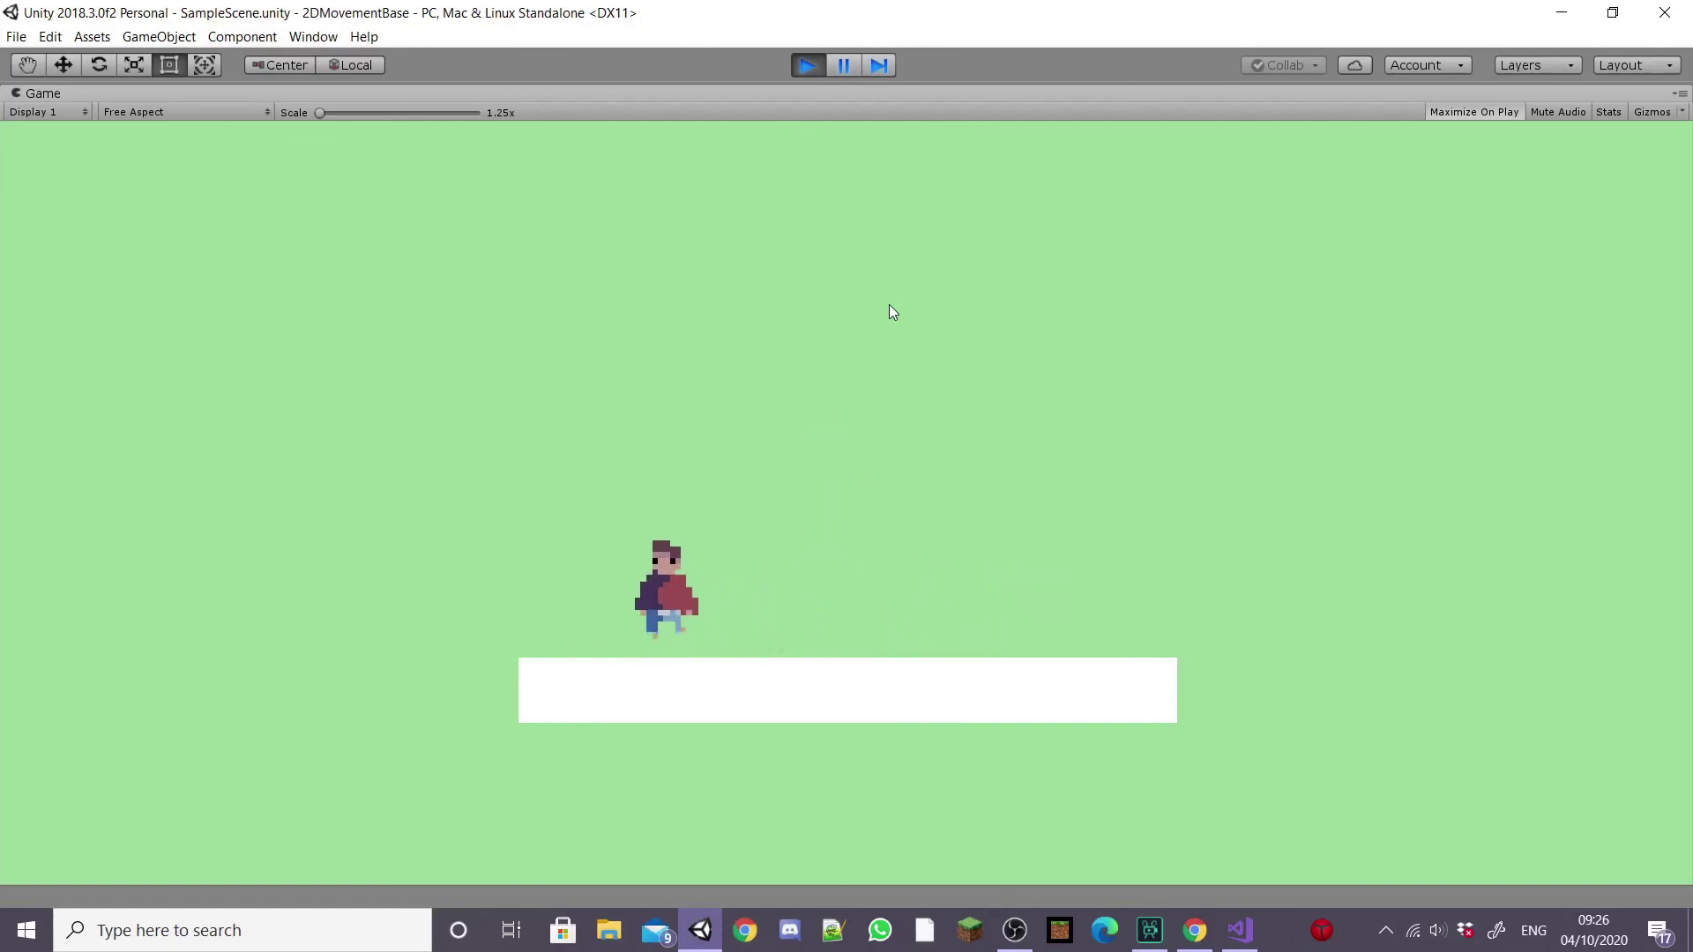
pyautogui.press('space')
pyautogui.press('Right')
pyautogui.press('space')
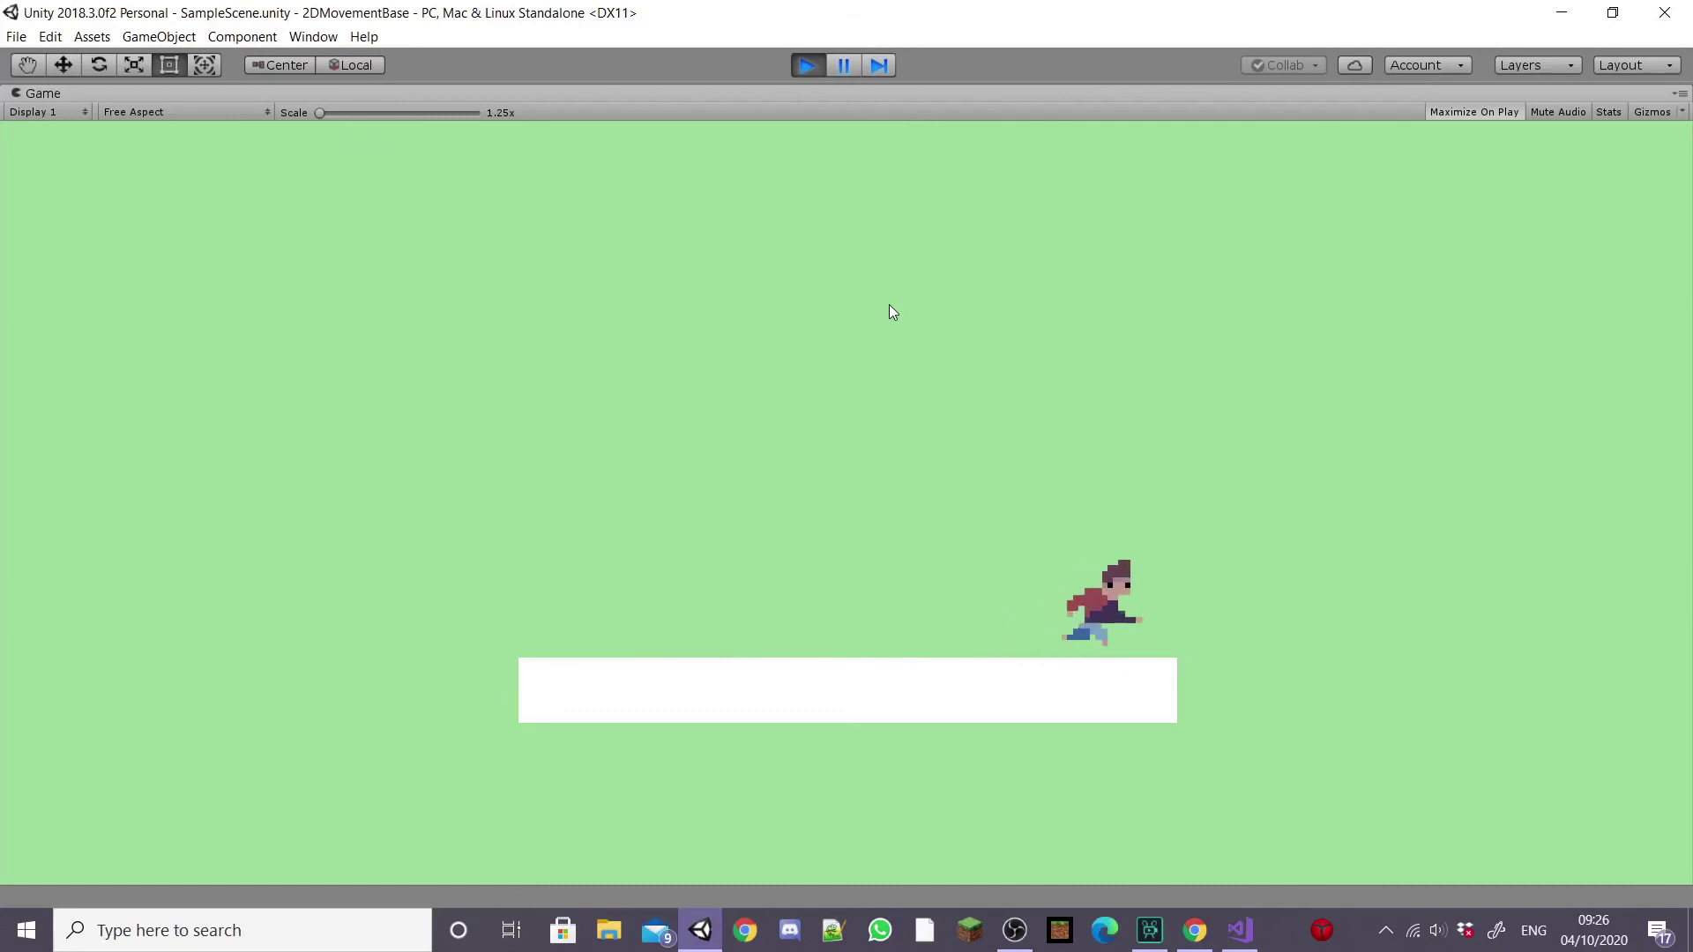
pyautogui.press('Left')
pyautogui.press('space')
pyautogui.press('Right')
pyautogui.press('space')
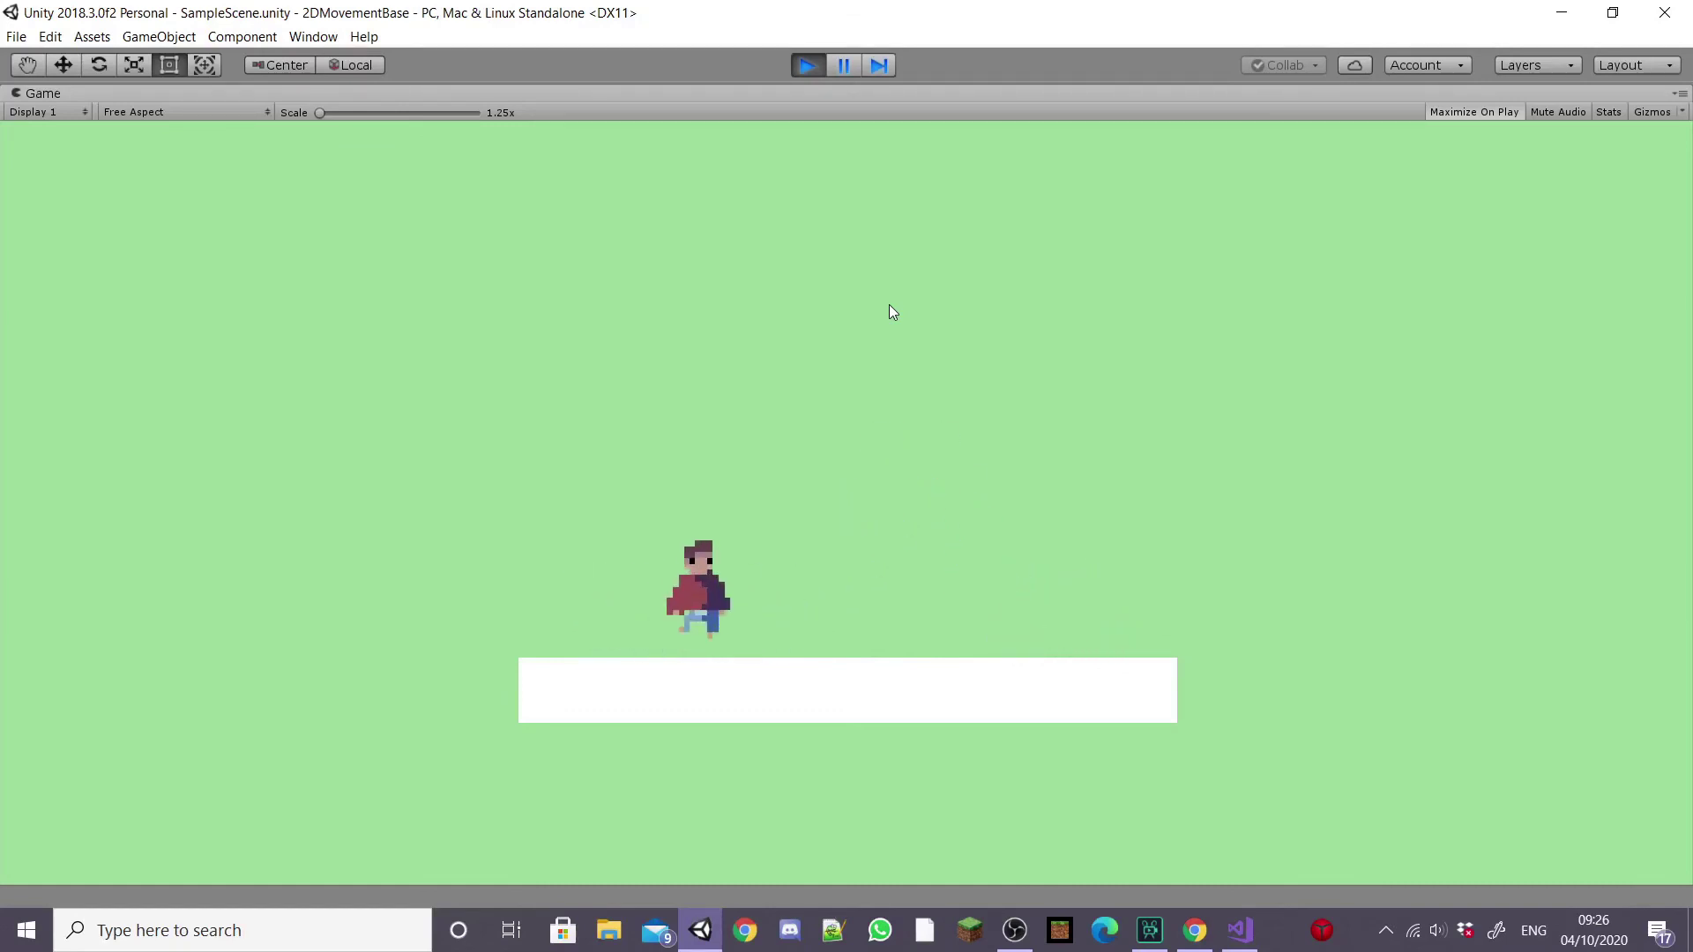
pyautogui.press('Left')
pyautogui.press('space')
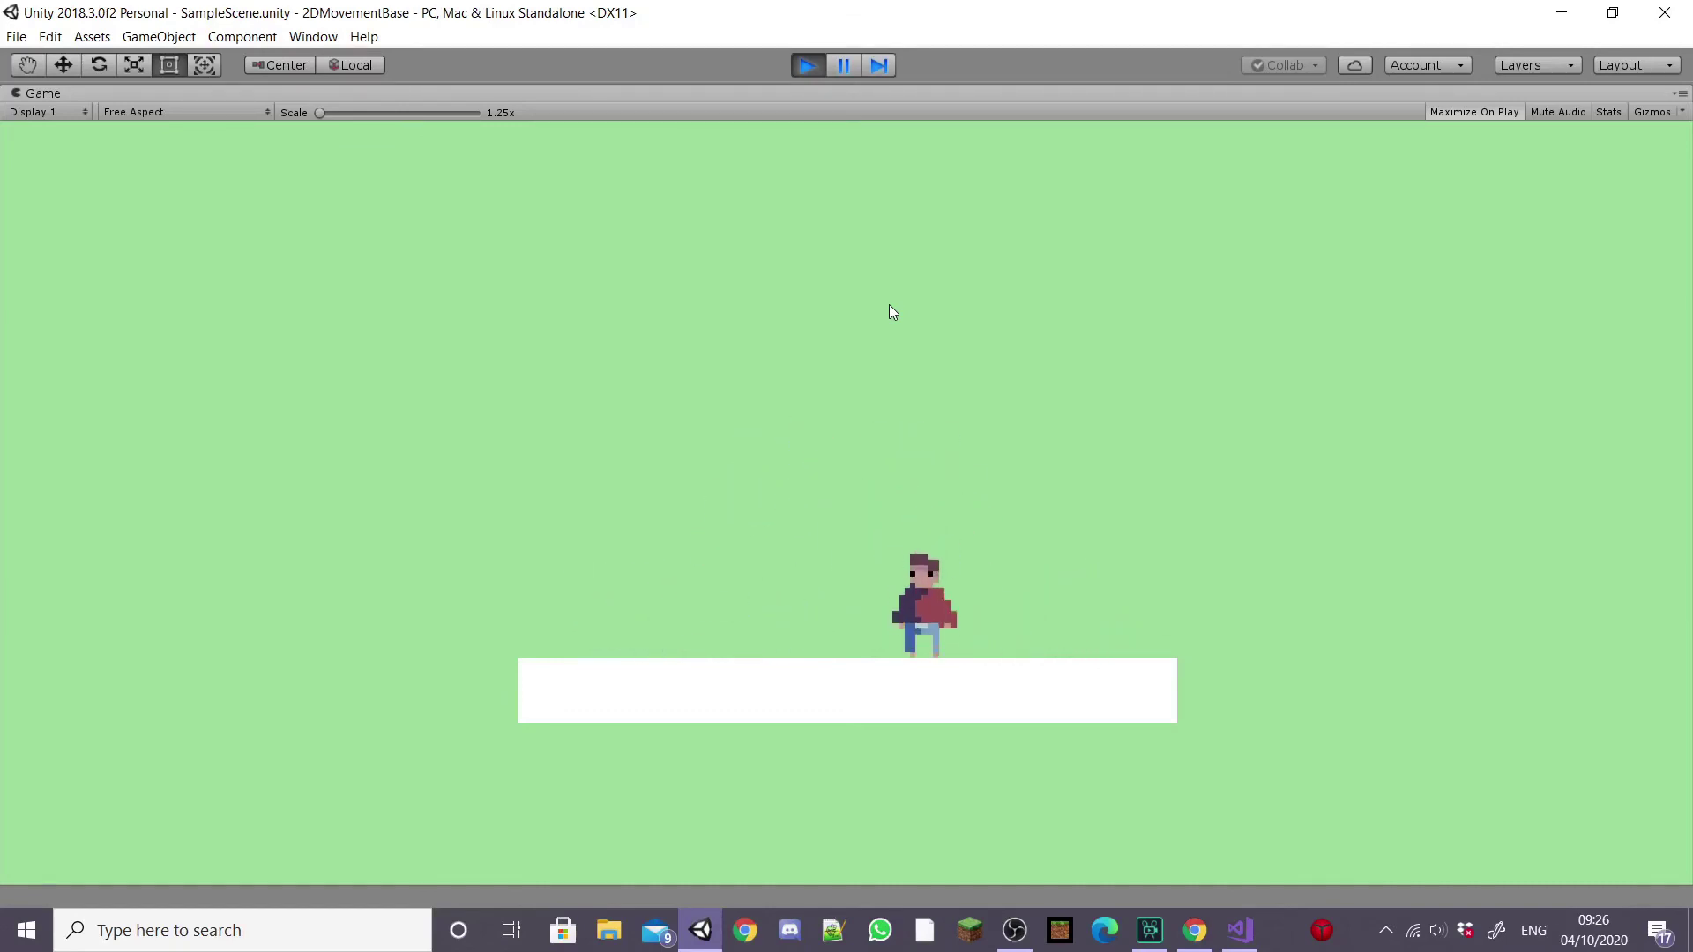
pyautogui.press('space')
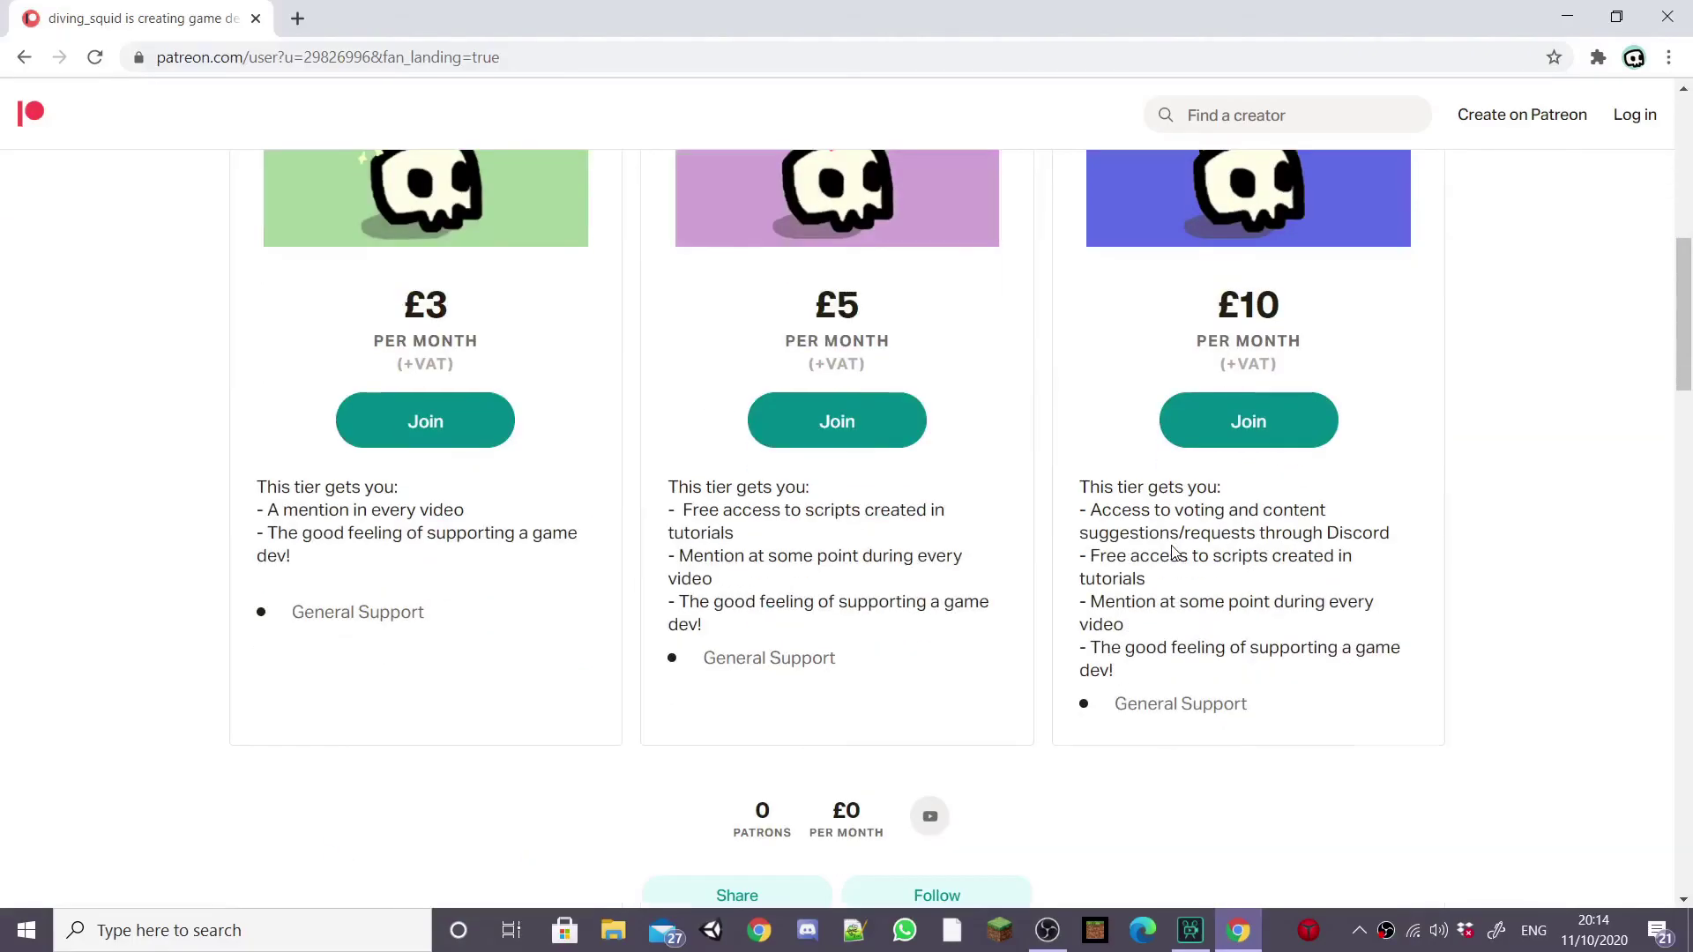
pyautogui.scroll(-12, 1172, 546)
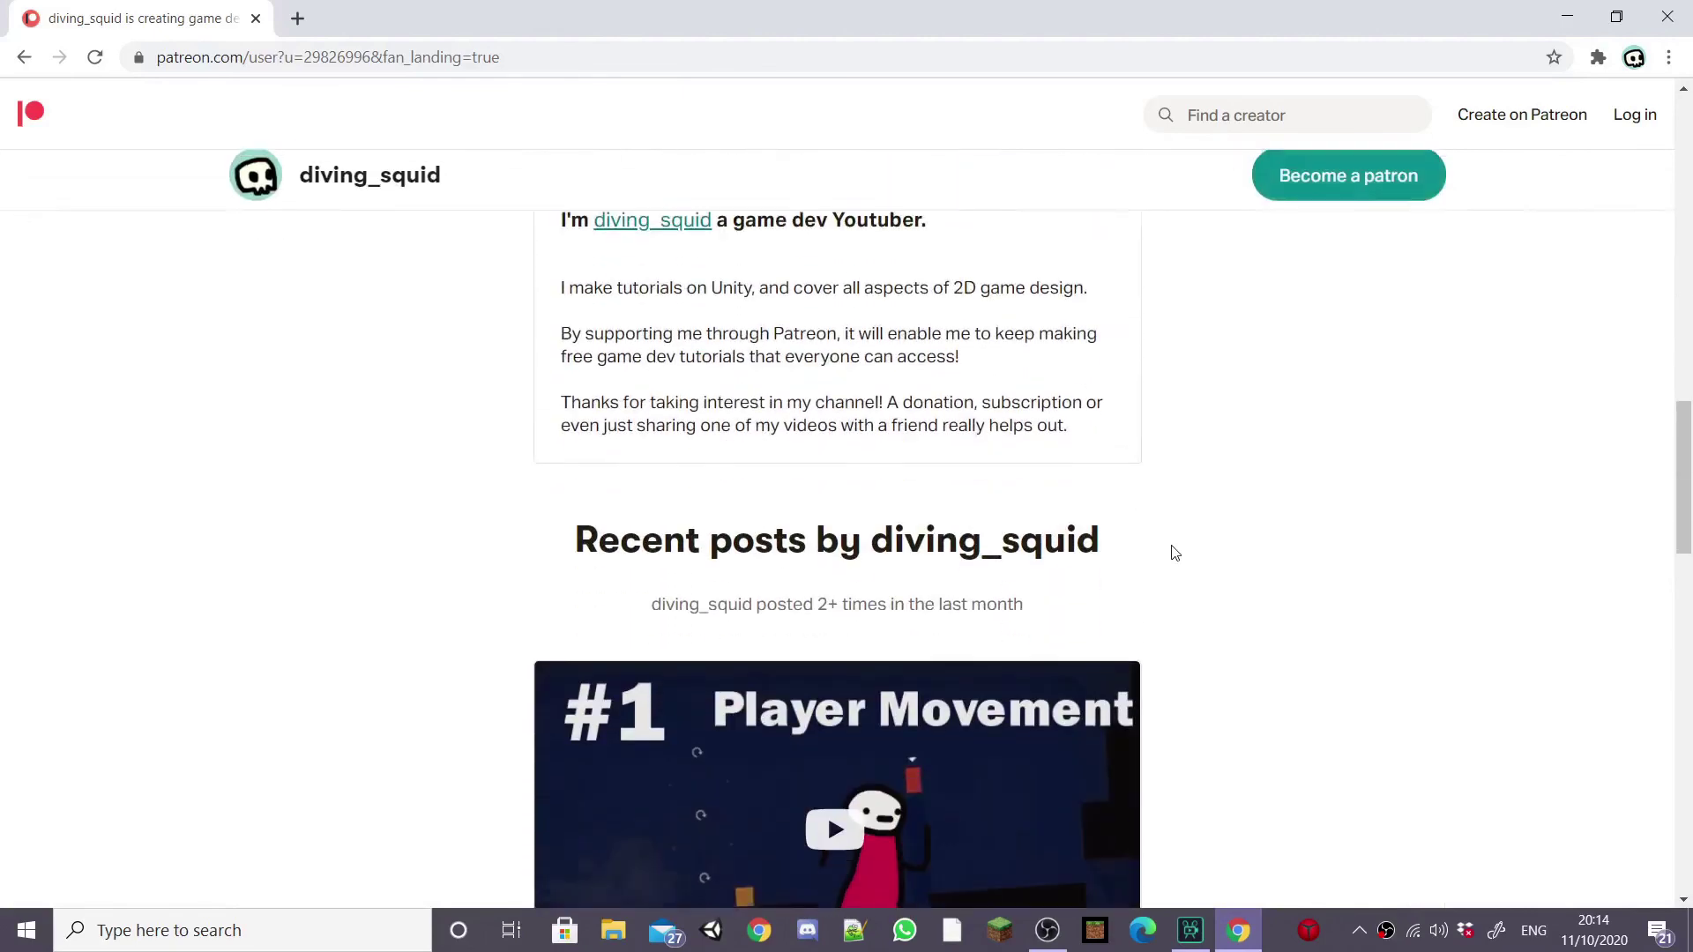
pyautogui.scroll(-9, 1174, 553)
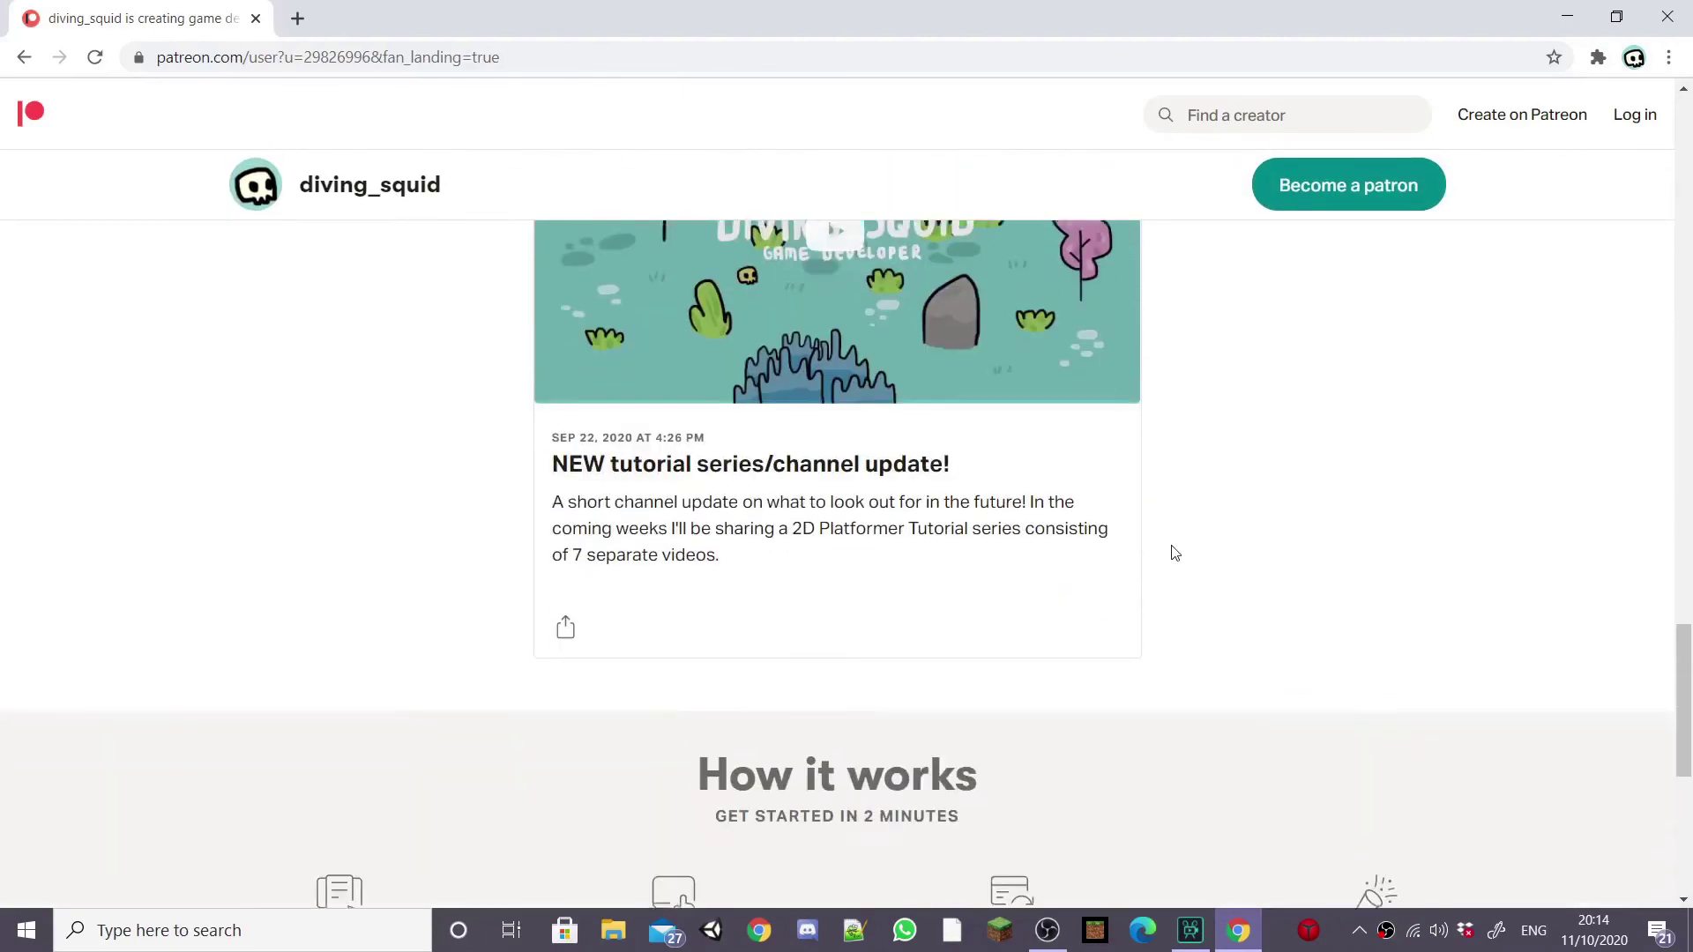